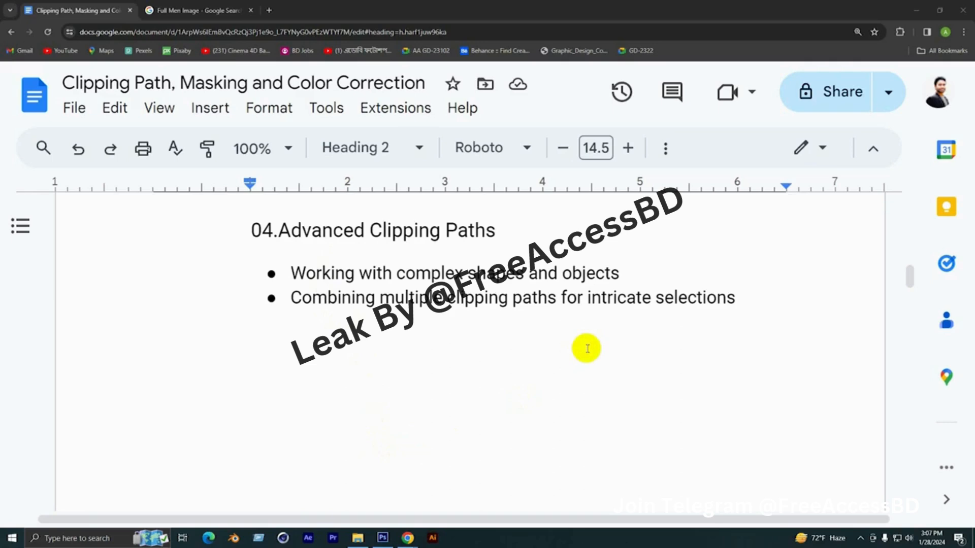
Switch to Photoshop and open the maxresdefault image from the desktop as a new document
{"action": "left_click", "coordinate": [916, 10]}
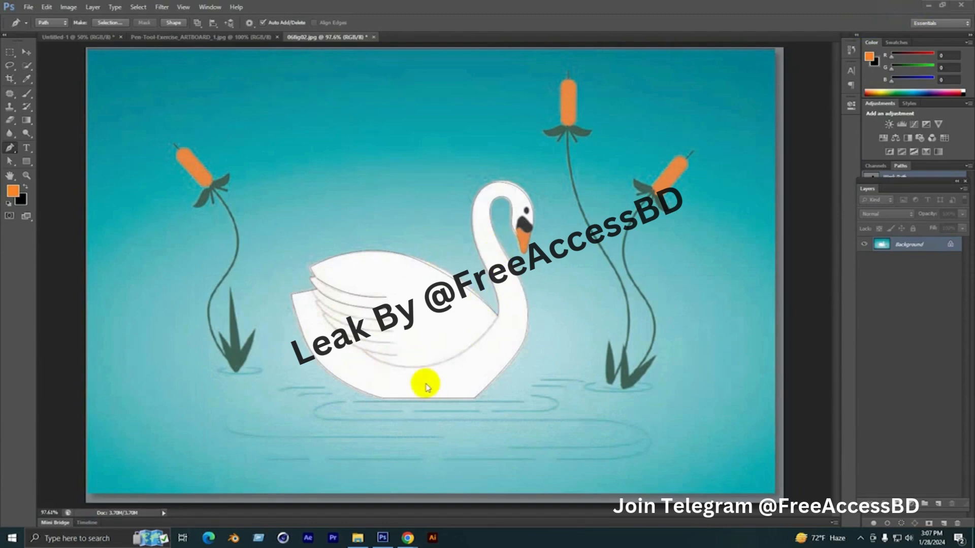
{"action": "left_click", "coordinate": [226, 41]}
{"action": "scroll", "coordinate": [427, 276], "scroll_direction": "up", "scroll_amount": 3}
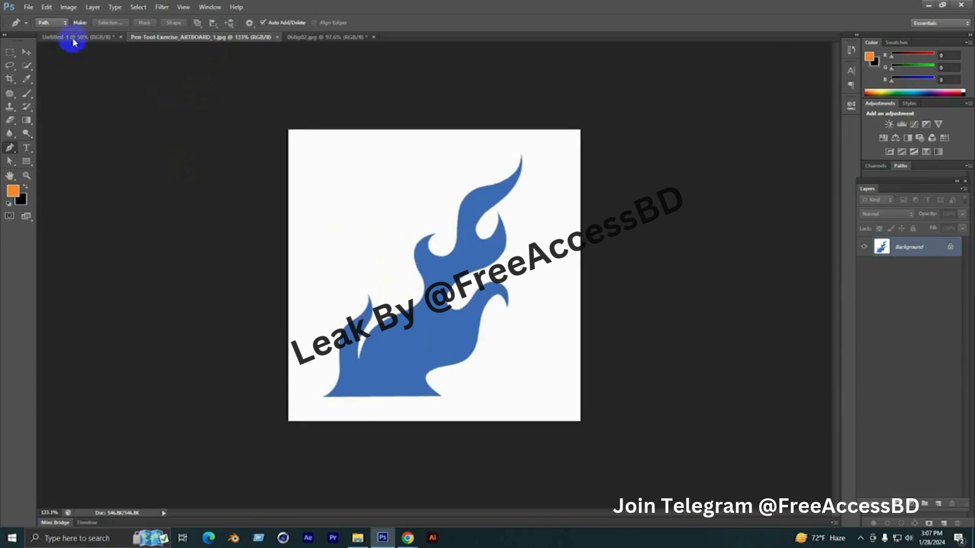
{"action": "left_click", "coordinate": [929, 5]}
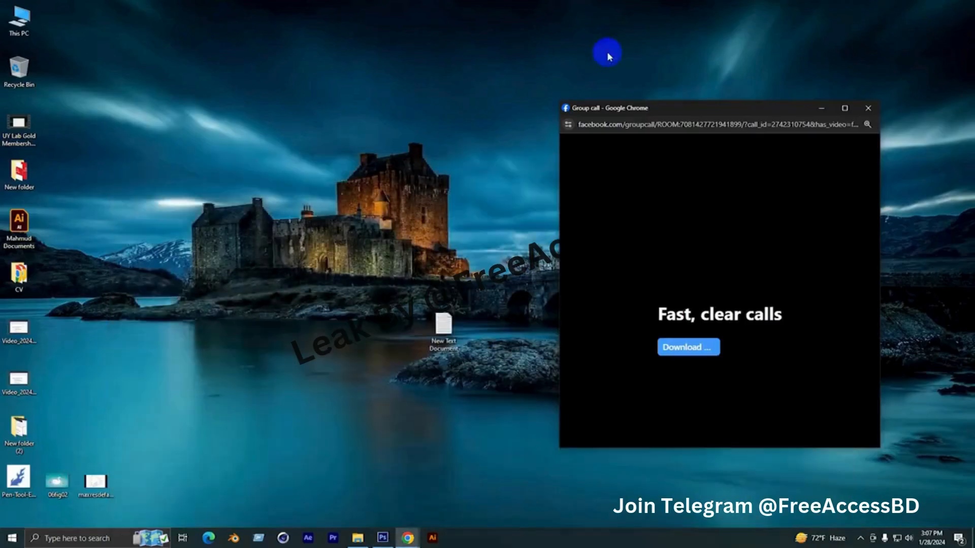
{"action": "left_click", "coordinate": [382, 538]}
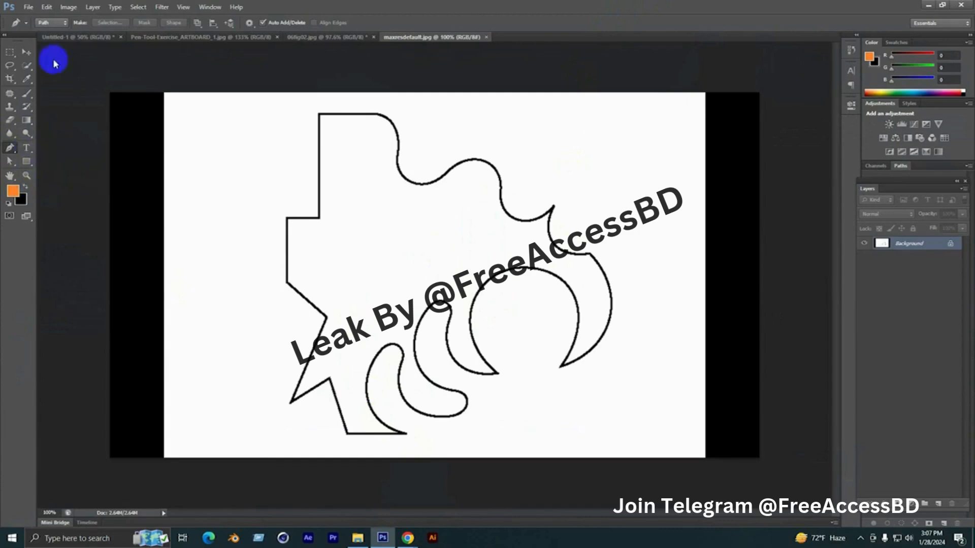
Set the Pen tool to Shape mode with no fill and a black 1 pt stroke
{"action": "left_click", "coordinate": [51, 22]}
{"action": "left_click", "coordinate": [50, 34]}
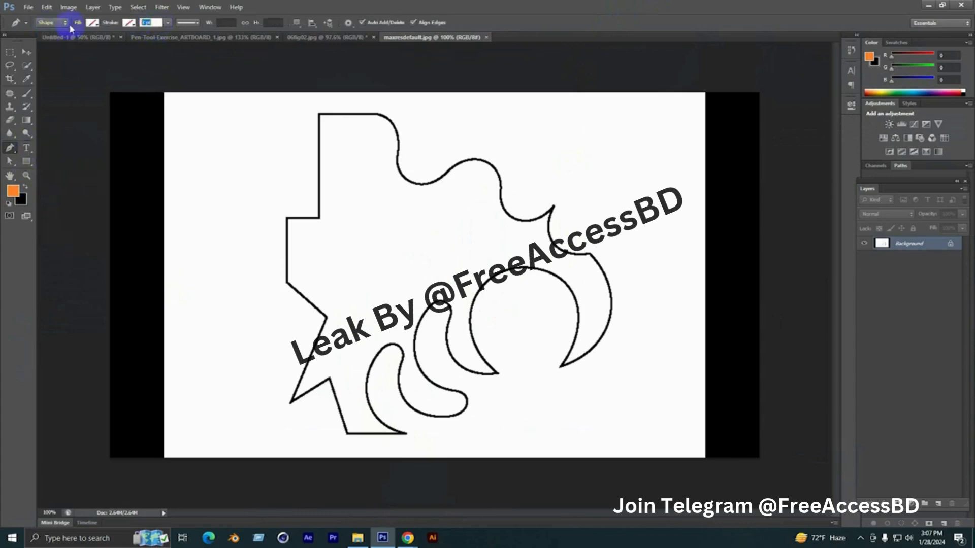
{"action": "type", "text": "1"}
{"action": "key", "text": "Return"}
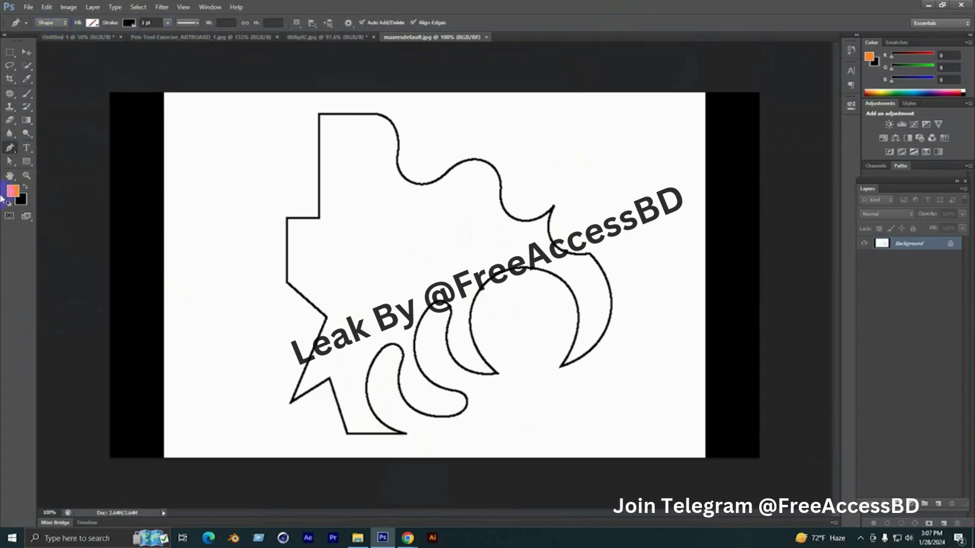
Trace the outline's straight upper-left edges with the Pen tool, from the left notch corner up and across to where the curve begins
{"action": "scroll", "coordinate": [250, 212], "scroll_direction": "up", "scroll_amount": 5}
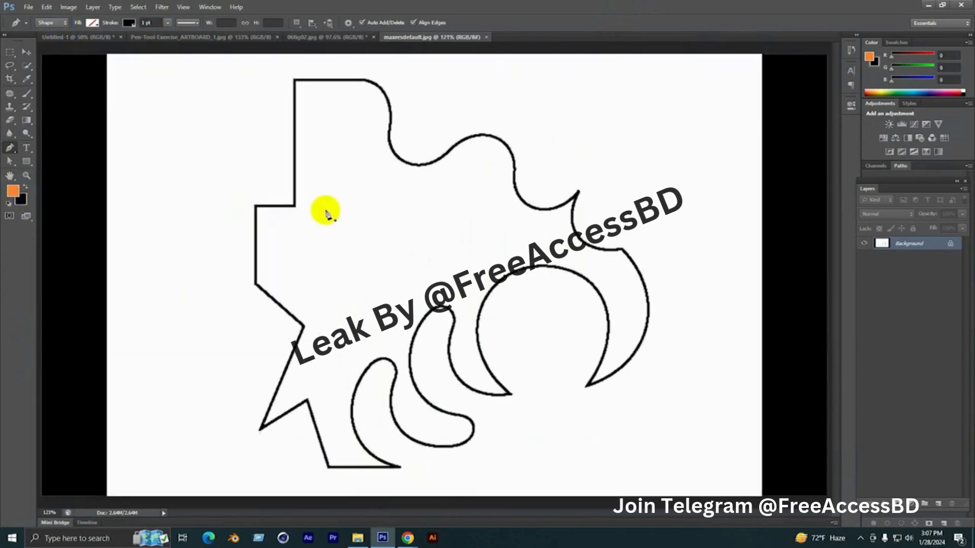
{"action": "left_click", "coordinate": [243, 210]}
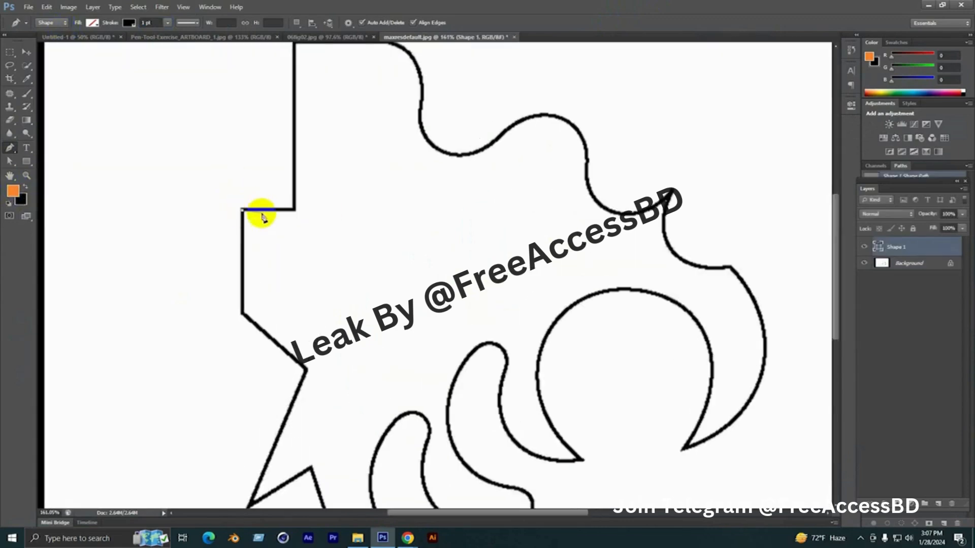
{"action": "left_click", "coordinate": [294, 209]}
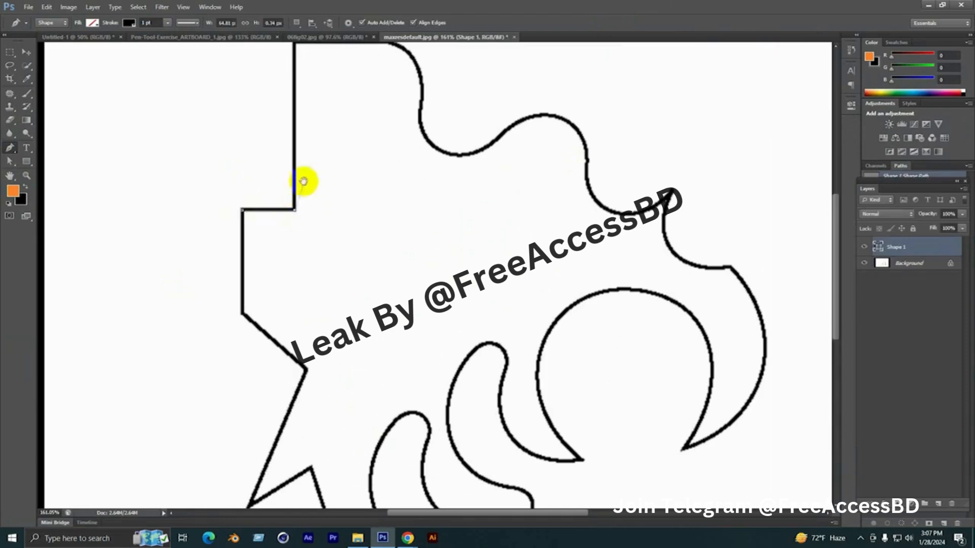
{"action": "left_click_drag", "start_coordinate": [304, 181], "coordinate": [298, 327]}
{"action": "left_click", "coordinate": [287, 203]}
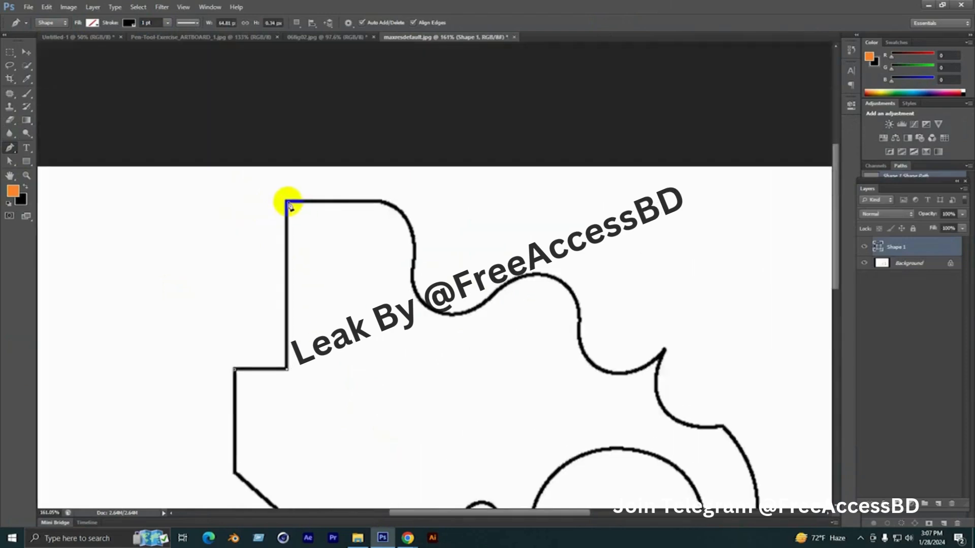
{"action": "left_click", "coordinate": [376, 203]}
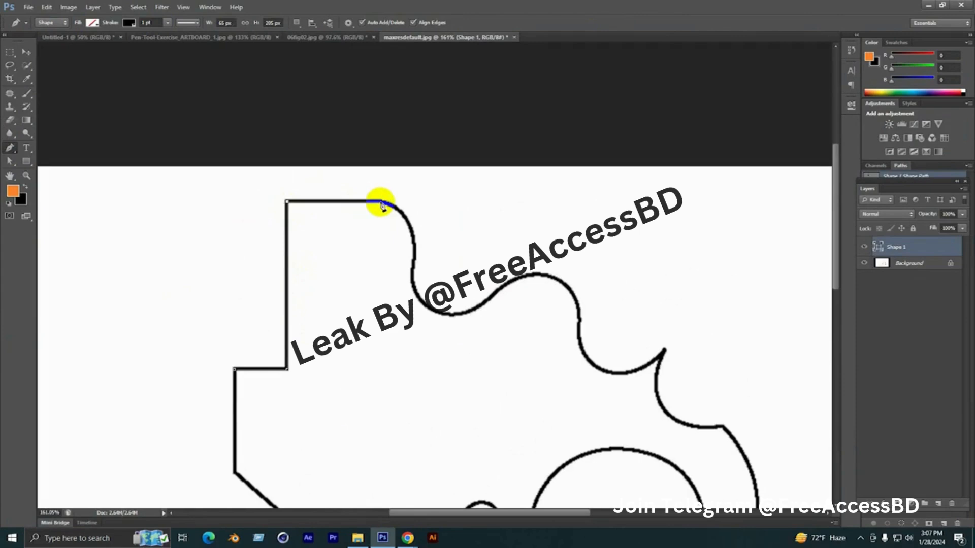
Continue the path with curved segments down the first bend, through the first valley and over the following hump
{"action": "left_click_drag", "start_coordinate": [414, 274], "coordinate": [394, 279]}
{"action": "scroll", "coordinate": [399, 228], "scroll_direction": "up", "scroll_amount": 2}
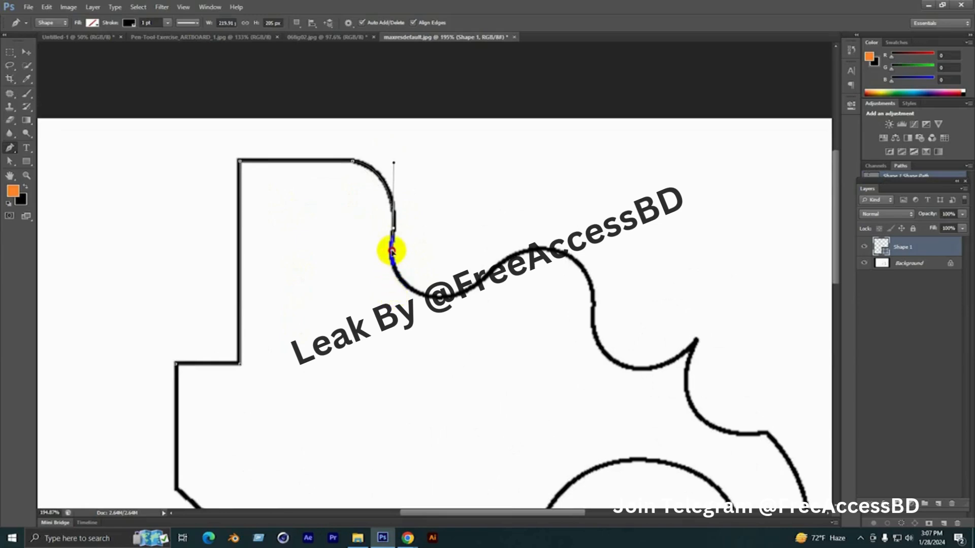
{"action": "scroll", "coordinate": [406, 284], "scroll_direction": "up", "scroll_amount": 3}
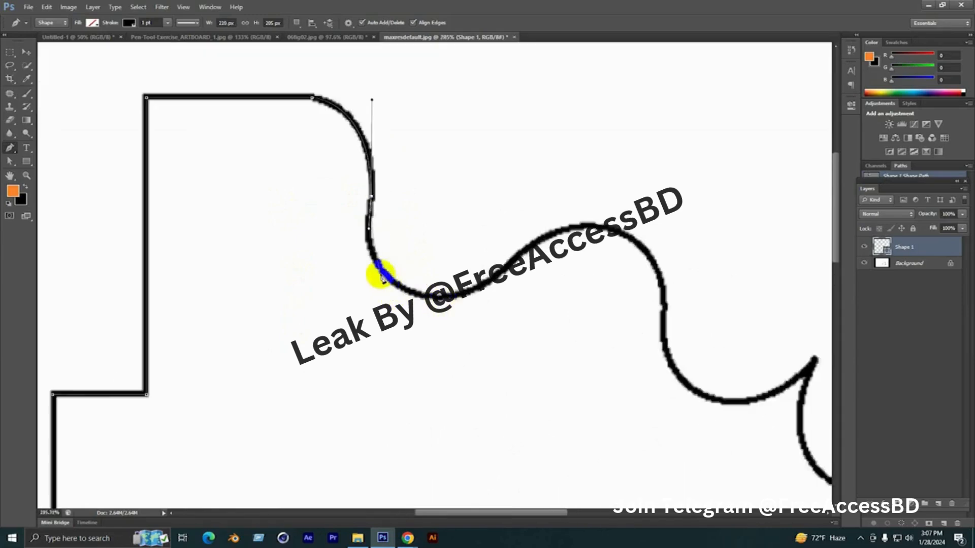
{"action": "left_click_drag", "start_coordinate": [429, 295], "coordinate": [462, 302]}
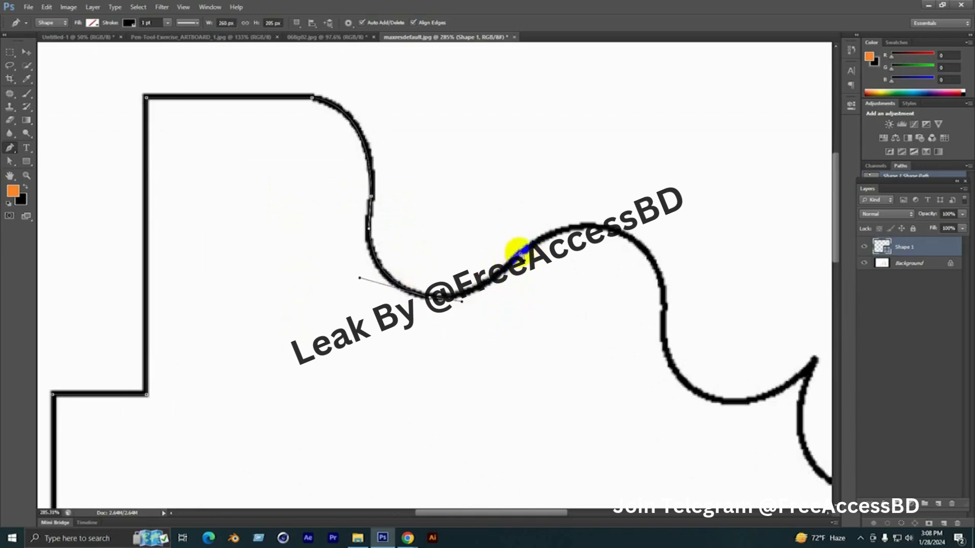
{"action": "left_click_drag", "start_coordinate": [522, 248], "coordinate": [419, 219]}
{"action": "mouse_move", "coordinate": [498, 217]}
{"action": "left_mouse_down"}
{"action": "mouse_move", "coordinate": [542, 254]}
{"action": "mouse_move", "coordinate": [496, 207]}
{"action": "left_mouse_up"}
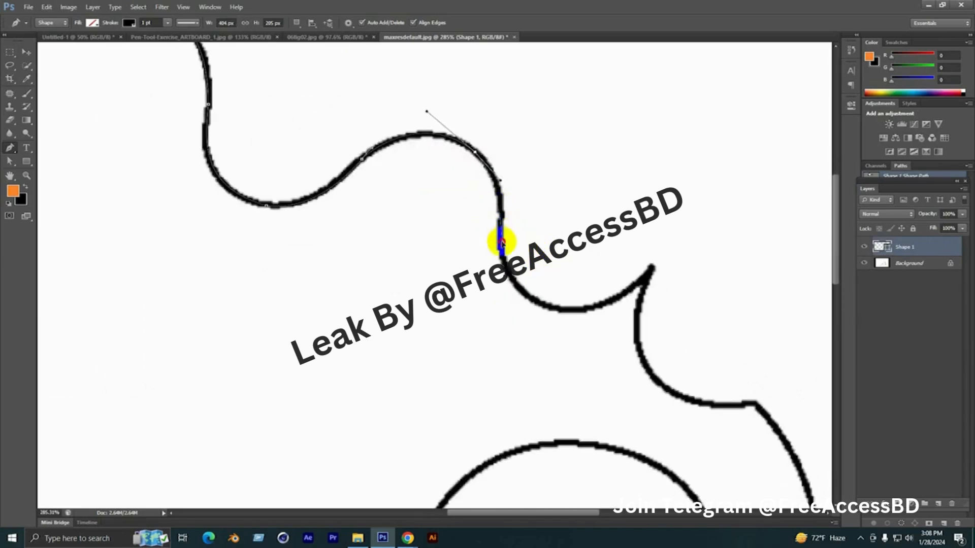
Trace the second valley up to the pointed spike and the concave curve below it, ending in a corner point without an outgoing handle
{"action": "left_click_drag", "start_coordinate": [501, 241], "coordinate": [469, 221]}
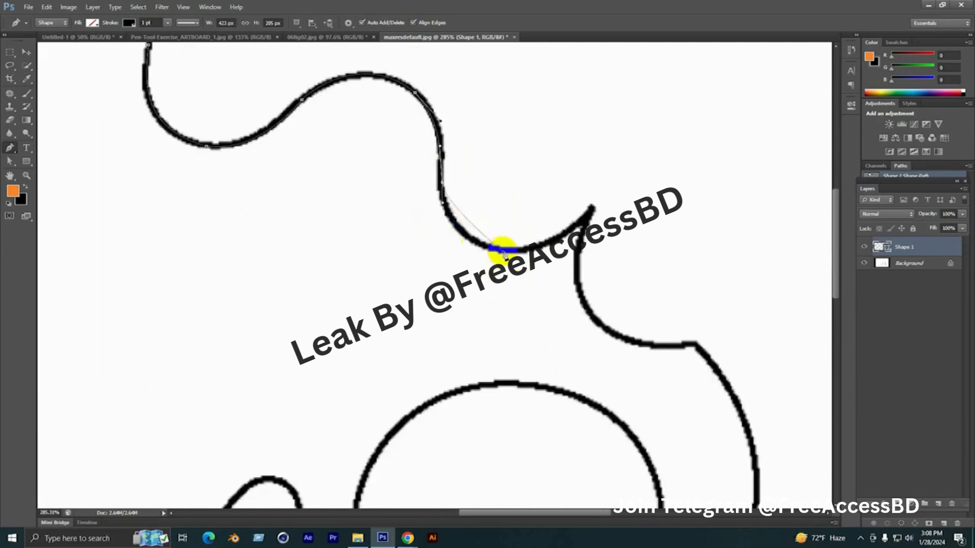
{"action": "left_click_drag", "start_coordinate": [572, 261], "coordinate": [498, 173]}
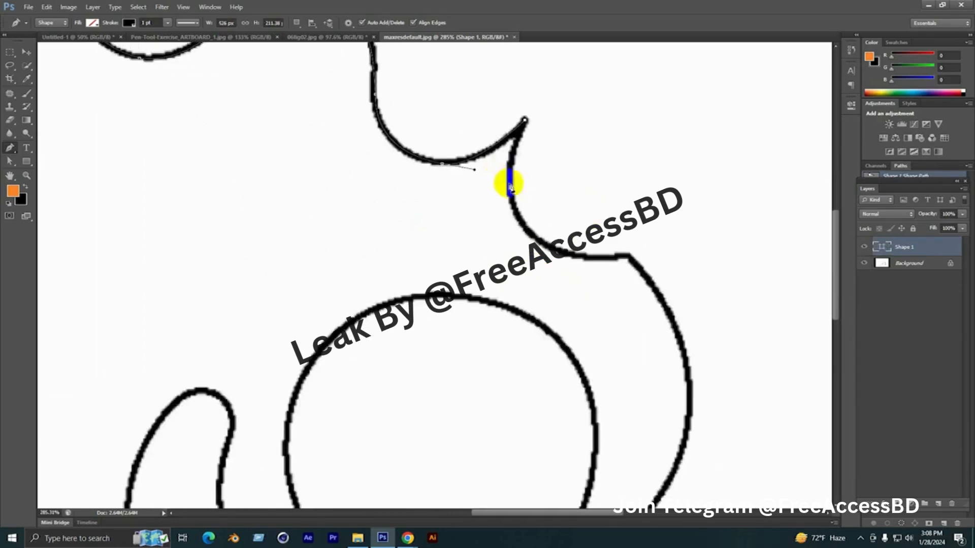
{"action": "left_click_drag", "start_coordinate": [533, 234], "coordinate": [560, 254]}
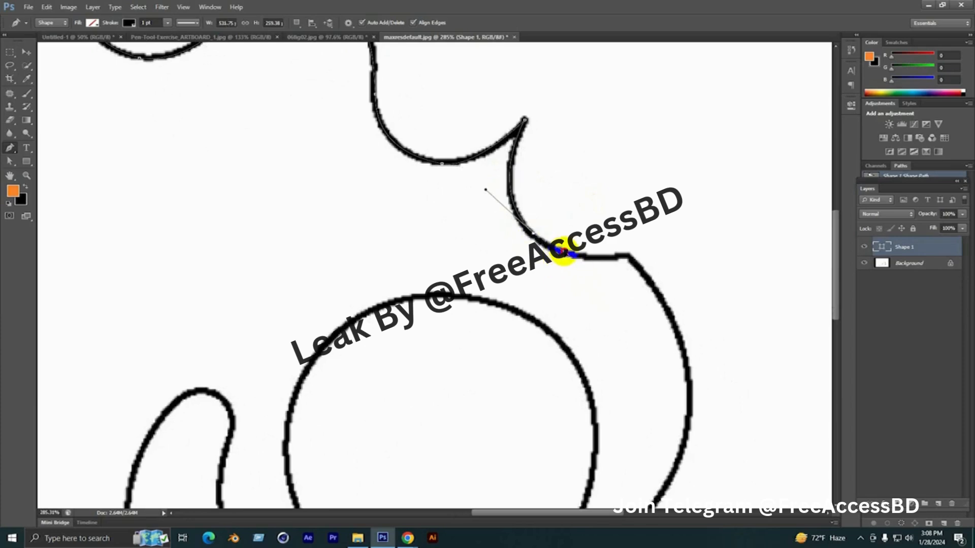
{"action": "left_click", "coordinate": [623, 258]}
{"action": "left_click_drag", "start_coordinate": [623, 257], "coordinate": [664, 253]}
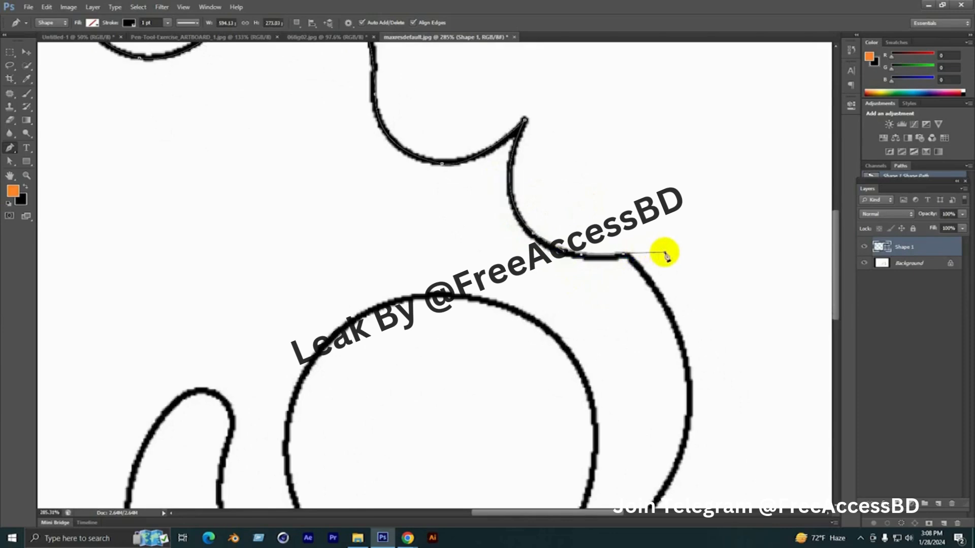
{"action": "left_click", "coordinate": [624, 256], "text": "alt"}
Trace the large crescent's outer edge with curved segments from the upper corner down to its sharp lower tip
{"action": "left_click_drag", "start_coordinate": [662, 290], "coordinate": [554, 166]}
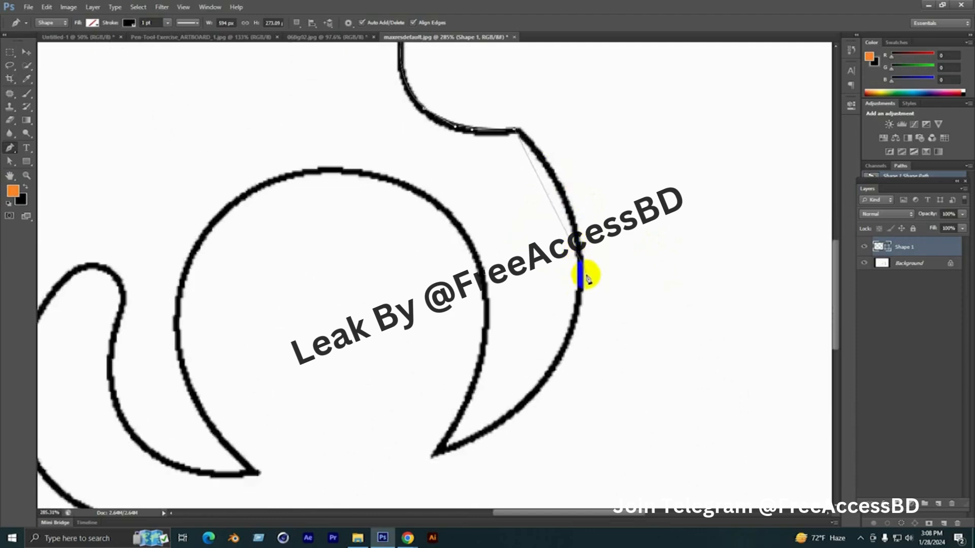
{"action": "left_click_drag", "start_coordinate": [566, 289], "coordinate": [589, 159]}
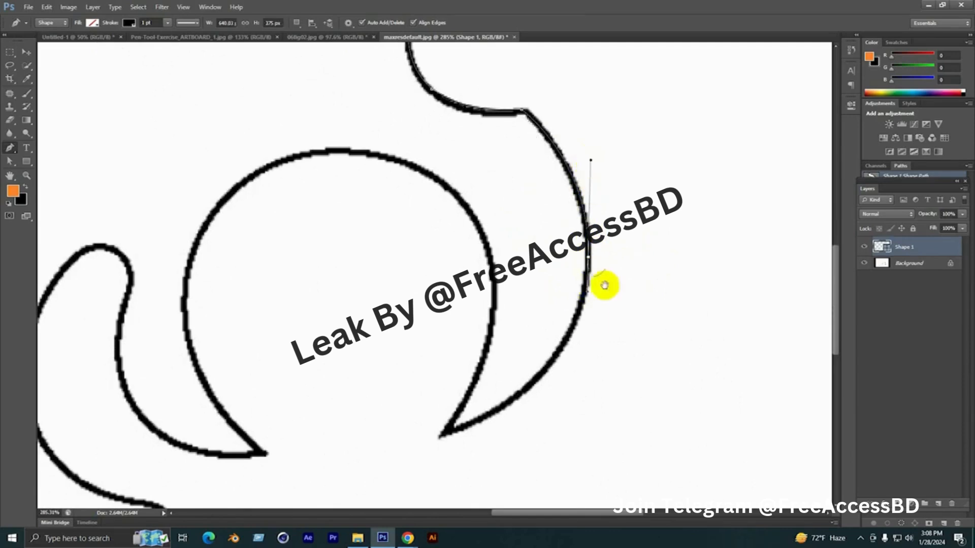
{"action": "scroll", "coordinate": [604, 285], "scroll_direction": "down", "scroll_amount": 2}
{"action": "scroll", "coordinate": [500, 348], "scroll_direction": "up", "scroll_amount": 1}
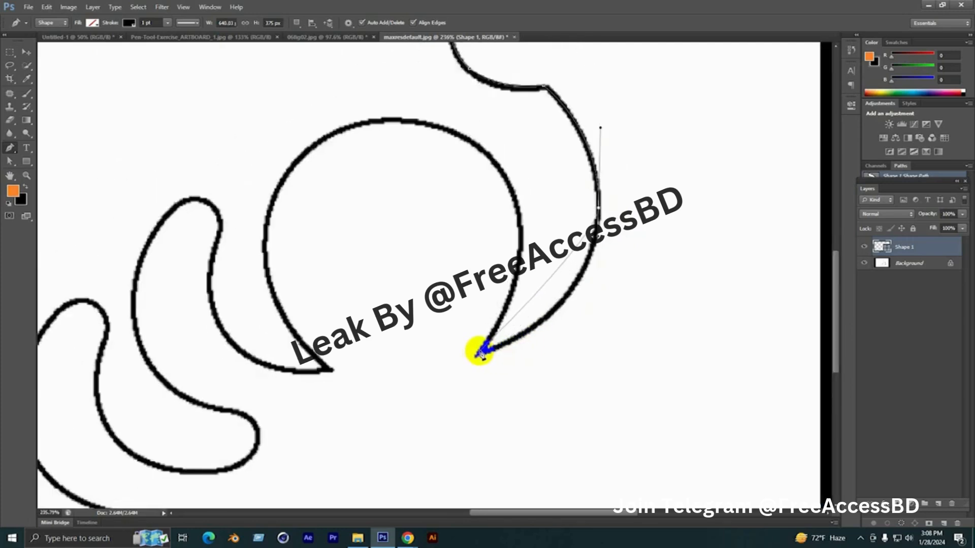
{"action": "left_click_drag", "start_coordinate": [480, 353], "coordinate": [587, 314]}
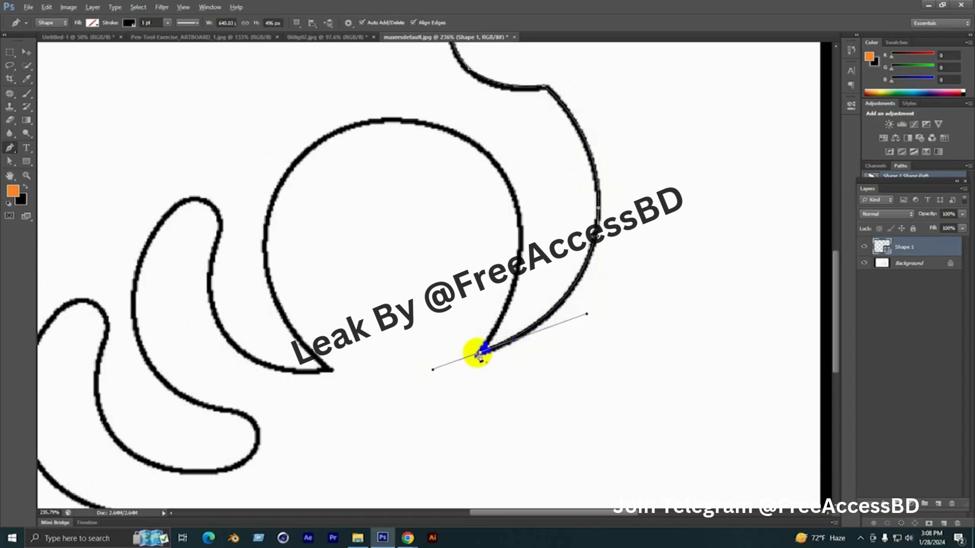
Trace the crescent's inner edge from the sharp tip up to the top of the large circular arc, adjusting the curve handles
{"action": "left_click_drag", "start_coordinate": [496, 289], "coordinate": [527, 315]}
{"action": "left_click", "coordinate": [552, 262]}
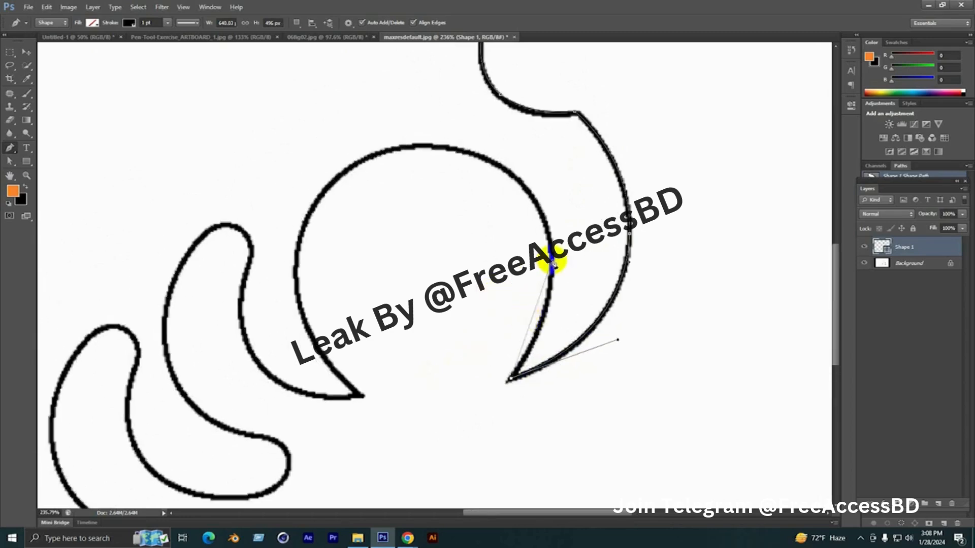
{"action": "left_click_drag", "start_coordinate": [552, 261], "coordinate": [550, 236]}
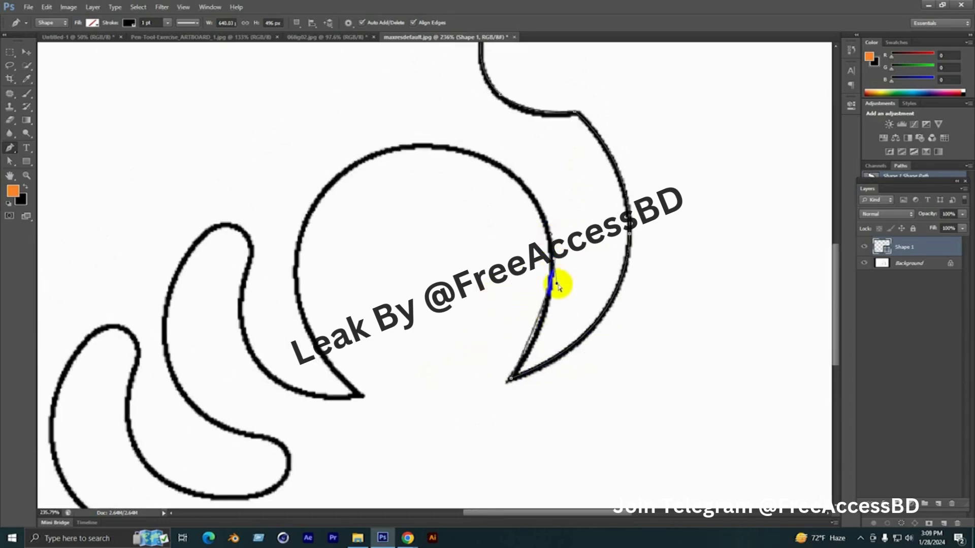
{"action": "left_click_drag", "start_coordinate": [558, 284], "coordinate": [546, 335]}
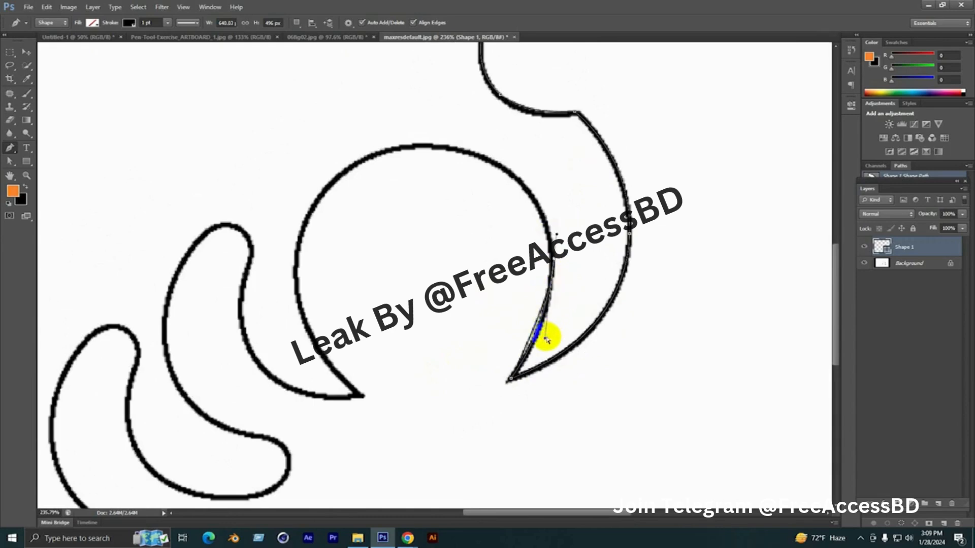
{"action": "left_click_drag", "start_coordinate": [513, 205], "coordinate": [518, 239]}
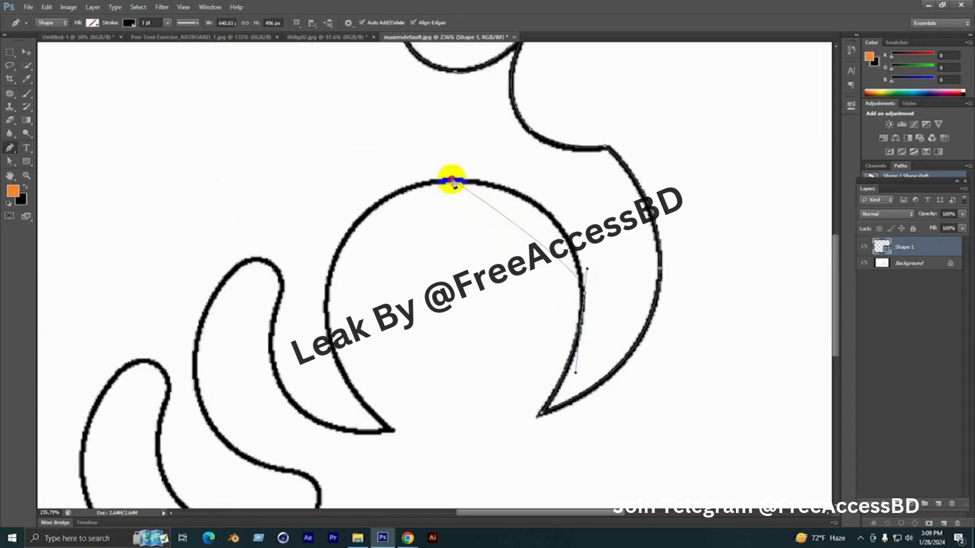
{"action": "left_click_drag", "start_coordinate": [452, 181], "coordinate": [562, 177]}
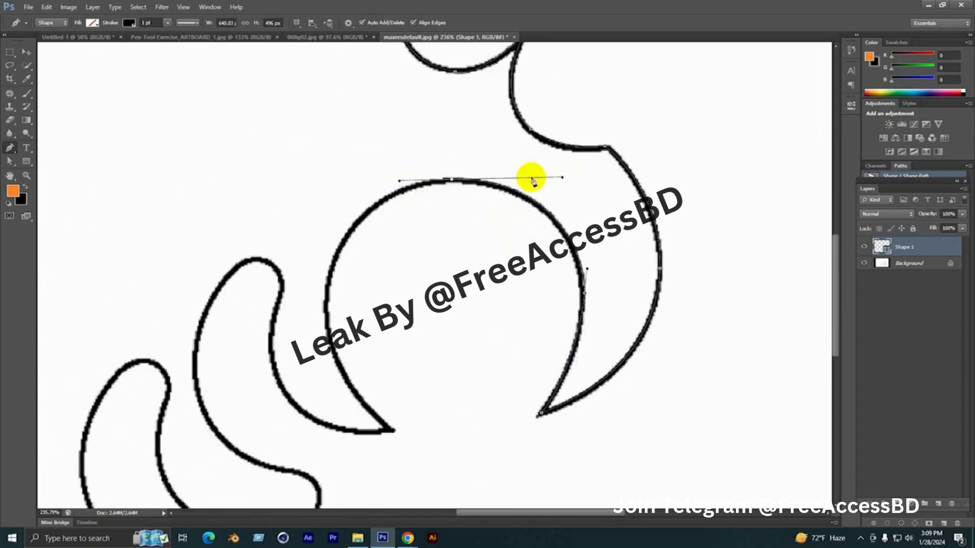
Trace the circular arc's left side down to its pointed lower end and remove the outgoing handle there
{"action": "left_click_drag", "start_coordinate": [337, 252], "coordinate": [399, 214]}
{"action": "left_click_drag", "start_coordinate": [387, 273], "coordinate": [391, 184]}
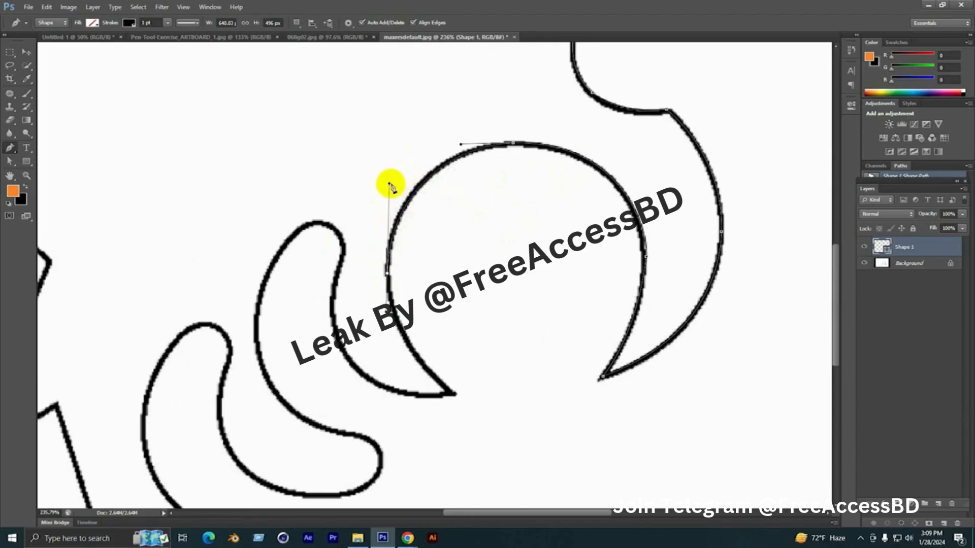
{"action": "left_click_drag", "start_coordinate": [442, 324], "coordinate": [420, 243]}
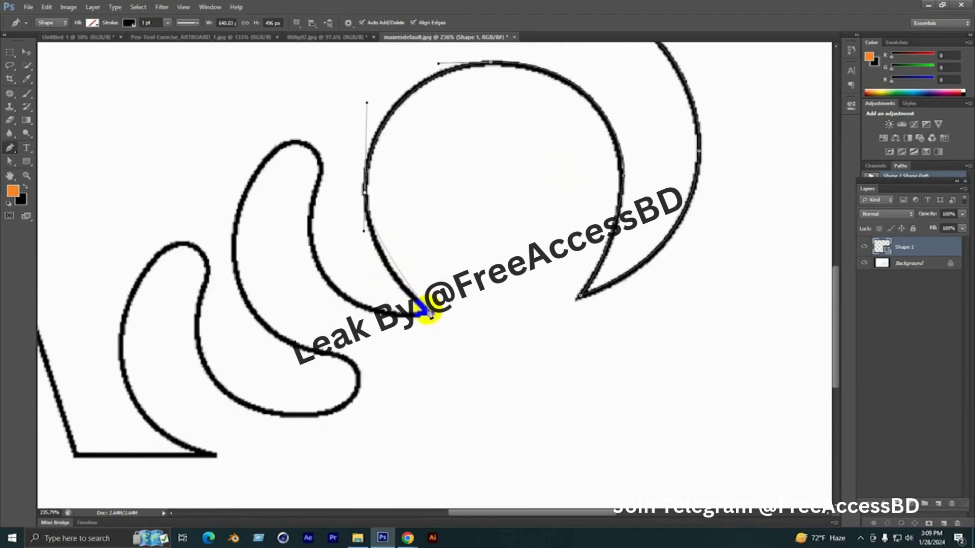
{"action": "left_click_drag", "start_coordinate": [429, 313], "coordinate": [465, 336]}
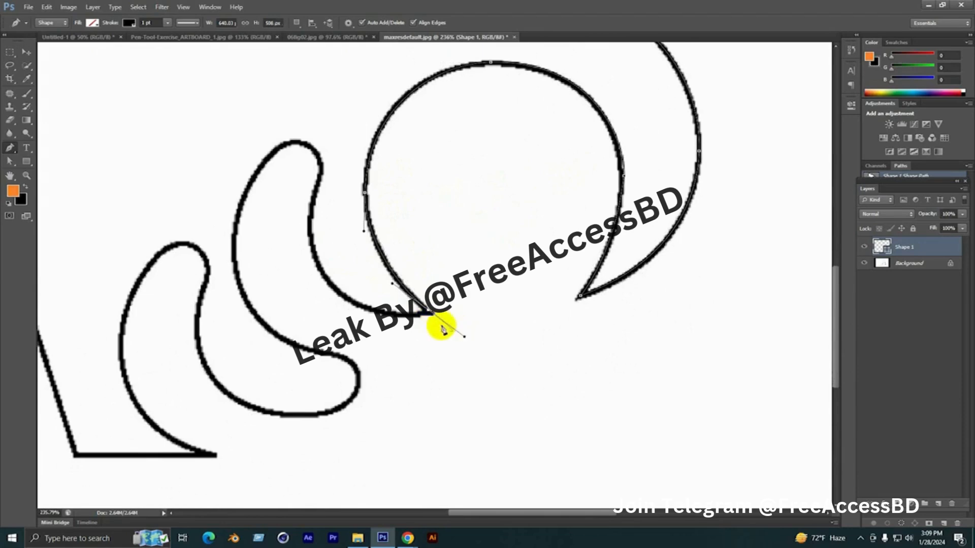
{"action": "left_click", "coordinate": [429, 313], "text": "alt"}
Trace from the arc's pointed end up the adjacent finger shape's right side and over its rounded top
{"action": "left_click_drag", "start_coordinate": [387, 330], "coordinate": [453, 354]}
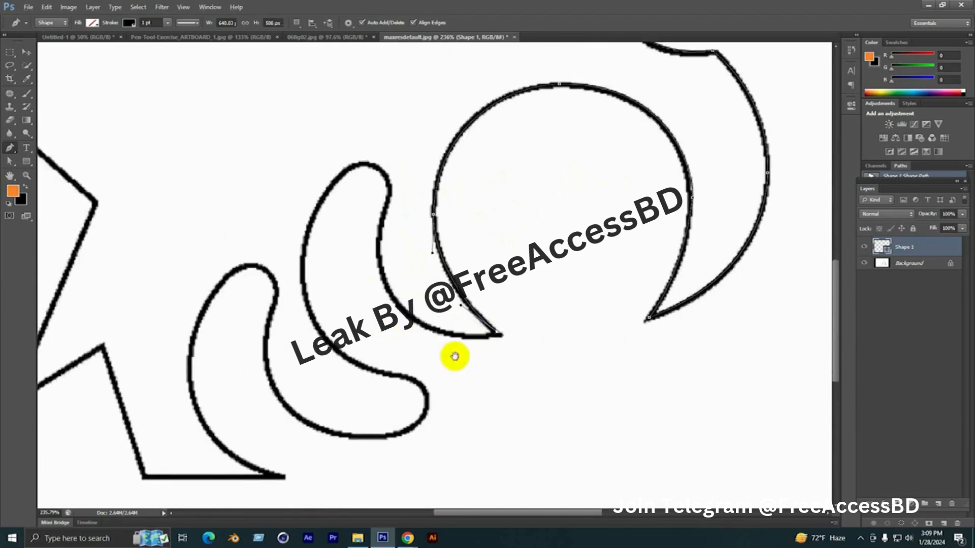
{"action": "left_click_drag", "start_coordinate": [384, 276], "coordinate": [418, 354]}
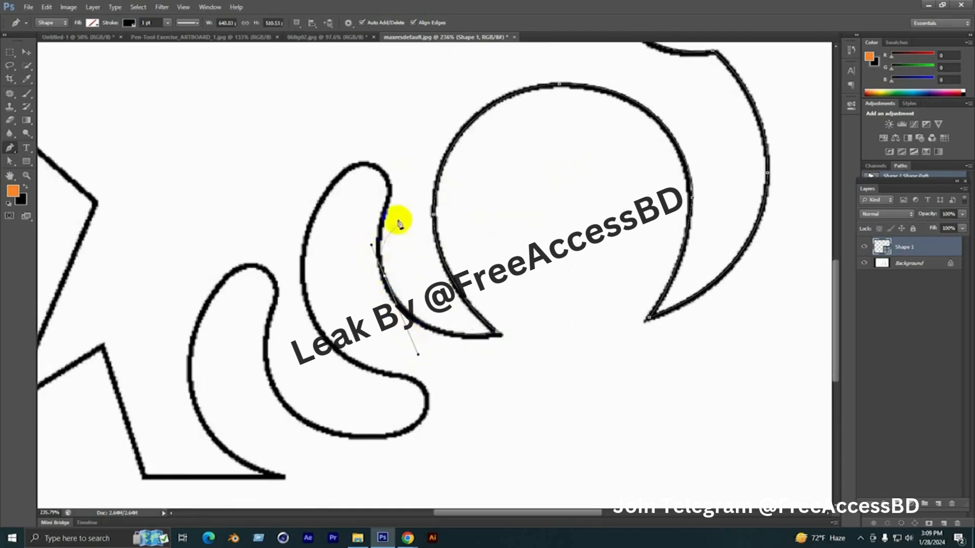
{"action": "left_click", "coordinate": [389, 181]}
{"action": "left_click_drag", "start_coordinate": [390, 182], "coordinate": [410, 239]}
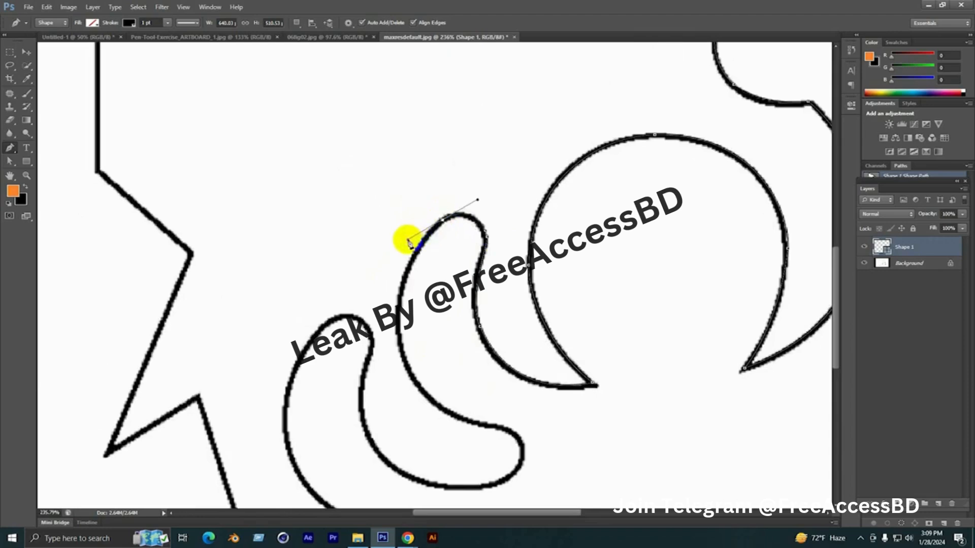
Trace the finger shape's left side downward and around the rounded lobe at its lower right with curved segments
{"action": "left_click_drag", "start_coordinate": [392, 311], "coordinate": [427, 186]}
{"action": "left_click_drag", "start_coordinate": [442, 243], "coordinate": [419, 186]}
{"action": "left_click", "coordinate": [520, 301]}
{"action": "left_click_drag", "start_coordinate": [520, 301], "coordinate": [496, 238]}
{"action": "left_click_drag", "start_coordinate": [482, 303], "coordinate": [546, 241]}
{"action": "scroll", "coordinate": [551, 224], "scroll_direction": "up", "scroll_amount": 4}
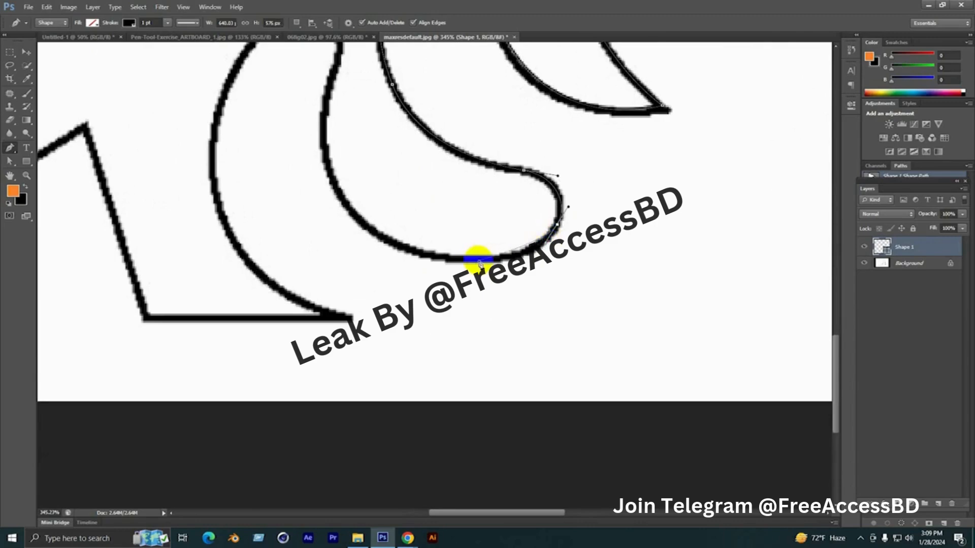
Trace the lobe's underside and the lower-left finger's right side, continuing over that finger's rounded top
{"action": "left_click_drag", "start_coordinate": [466, 260], "coordinate": [496, 340]}
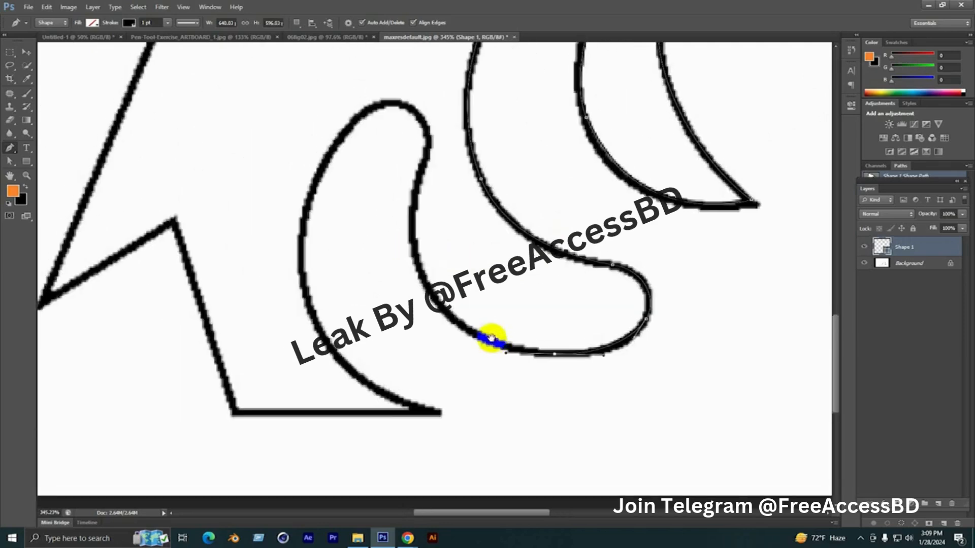
{"action": "left_click_drag", "start_coordinate": [412, 222], "coordinate": [487, 306]}
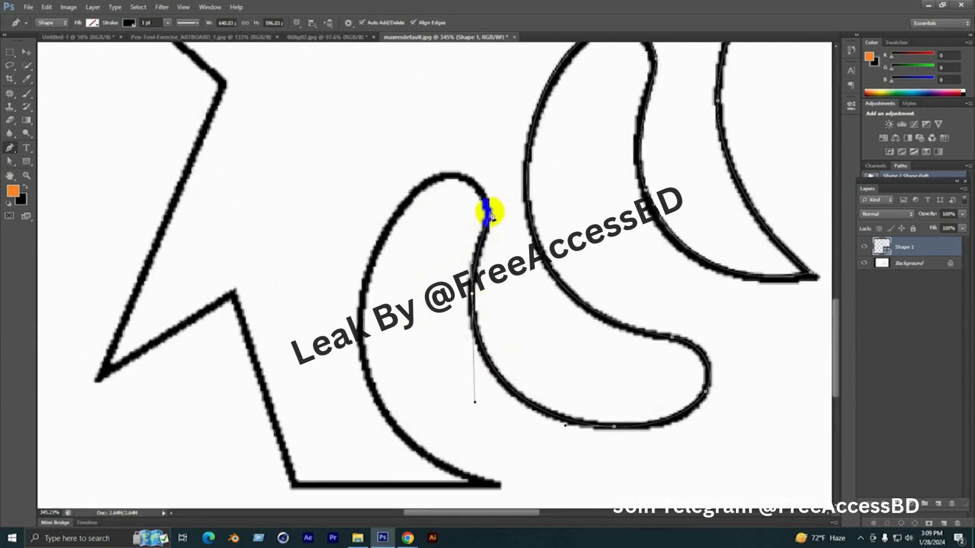
{"action": "left_click_drag", "start_coordinate": [488, 214], "coordinate": [399, 195]}
{"action": "left_click_drag", "start_coordinate": [371, 272], "coordinate": [412, 192]}
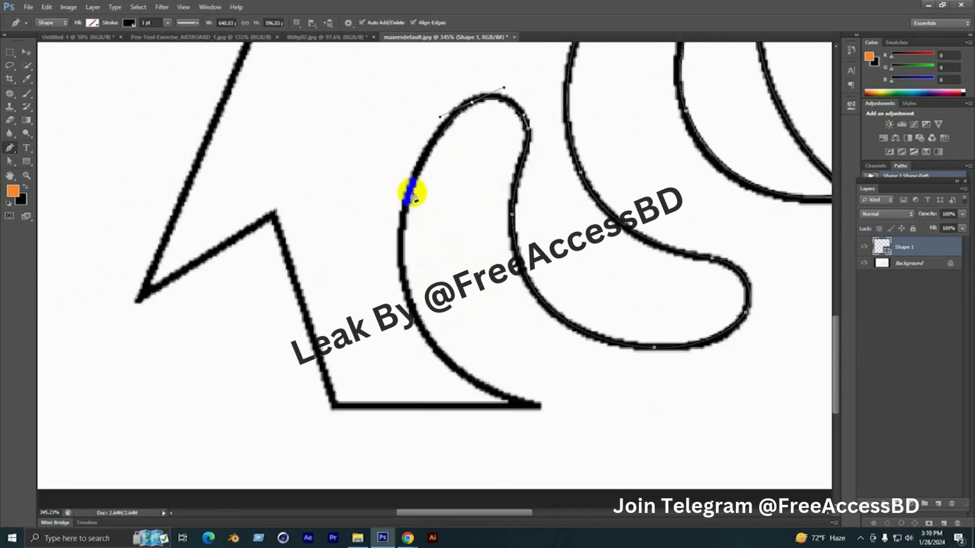
Trace the lower-left finger's left side down to its pointed tip at the base line, adjusting the curve to the outline
{"action": "left_click_drag", "start_coordinate": [402, 247], "coordinate": [403, 288]}
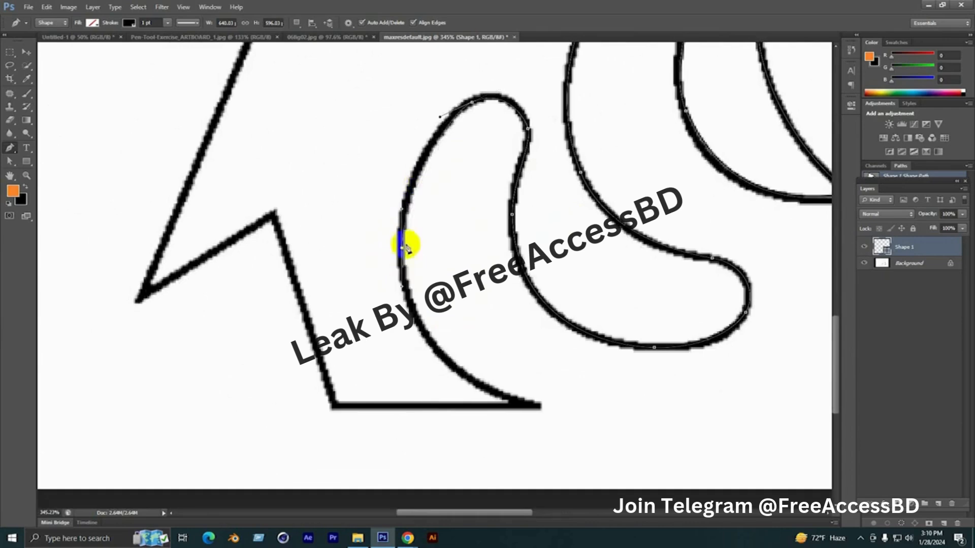
{"action": "left_click_drag", "start_coordinate": [402, 209], "coordinate": [409, 173]}
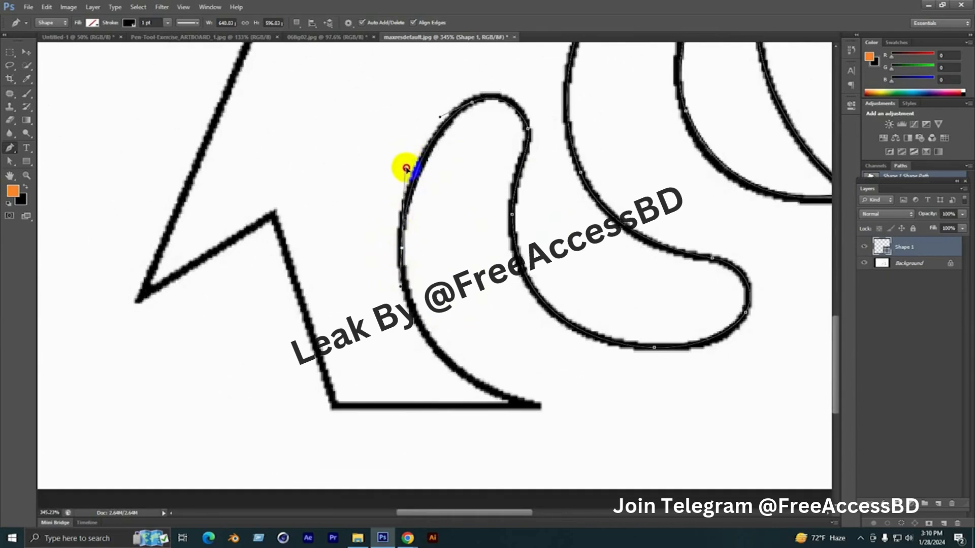
{"action": "left_click_drag", "start_coordinate": [430, 322], "coordinate": [375, 191]}
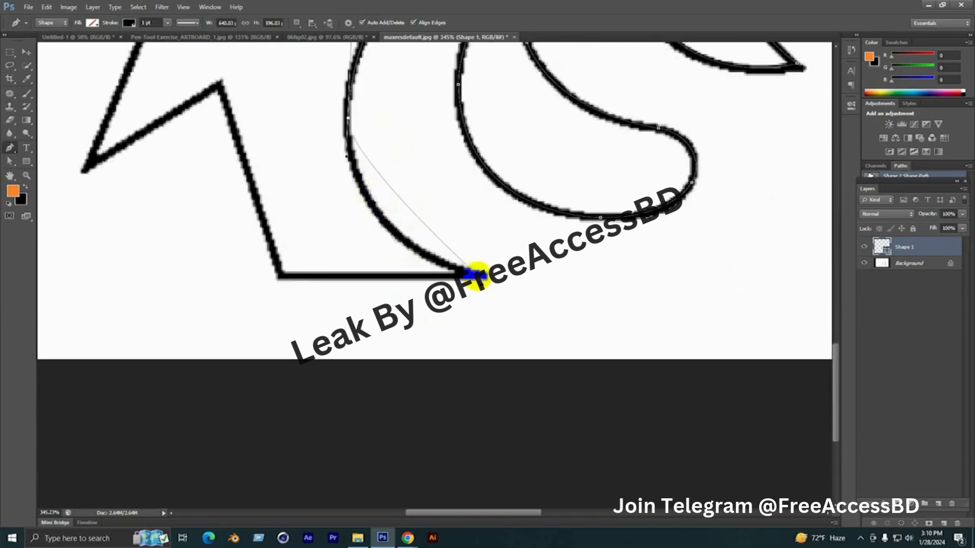
{"action": "left_click_drag", "start_coordinate": [480, 276], "coordinate": [595, 303]}
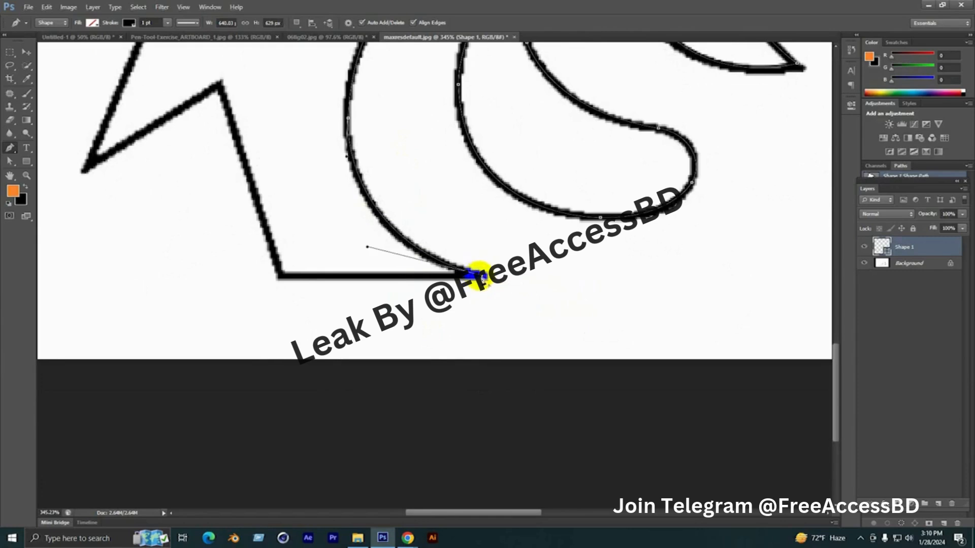
Trace the flat base, the notch peak, the sharp left spike and the corner above it with straight segments
{"action": "left_click", "coordinate": [281, 276]}
{"action": "left_click", "coordinate": [218, 84]}
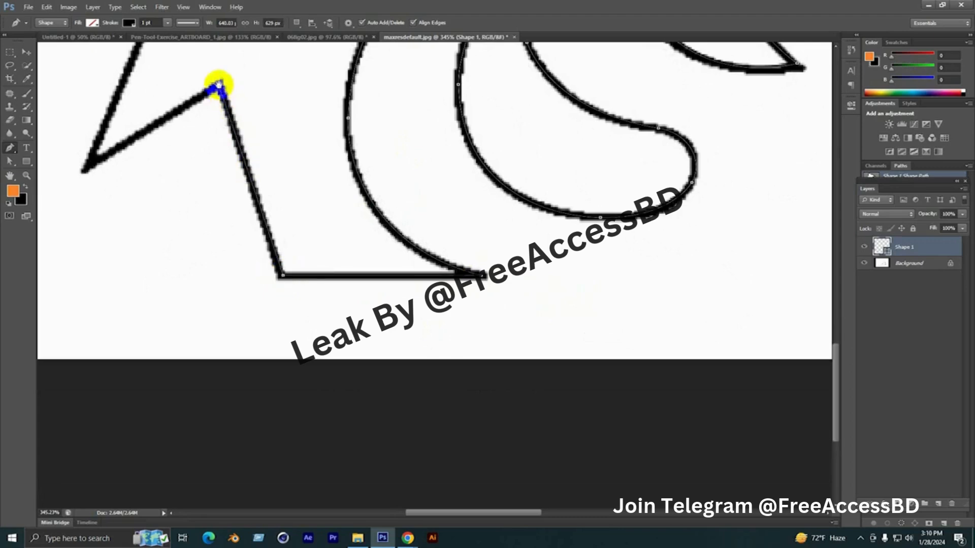
{"action": "left_click_drag", "start_coordinate": [219, 84], "coordinate": [479, 167]}
{"action": "left_click", "coordinate": [347, 250]}
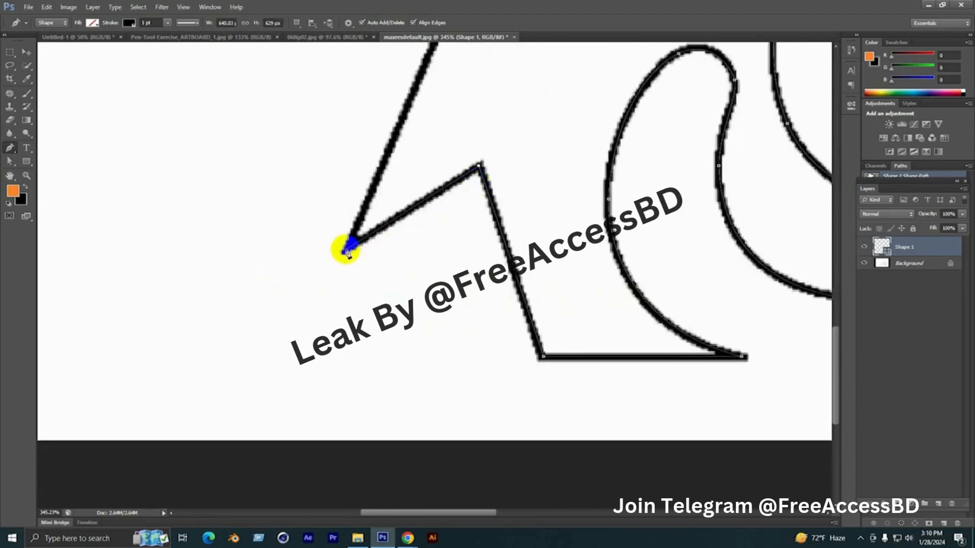
{"action": "left_click_drag", "start_coordinate": [352, 218], "coordinate": [326, 371]}
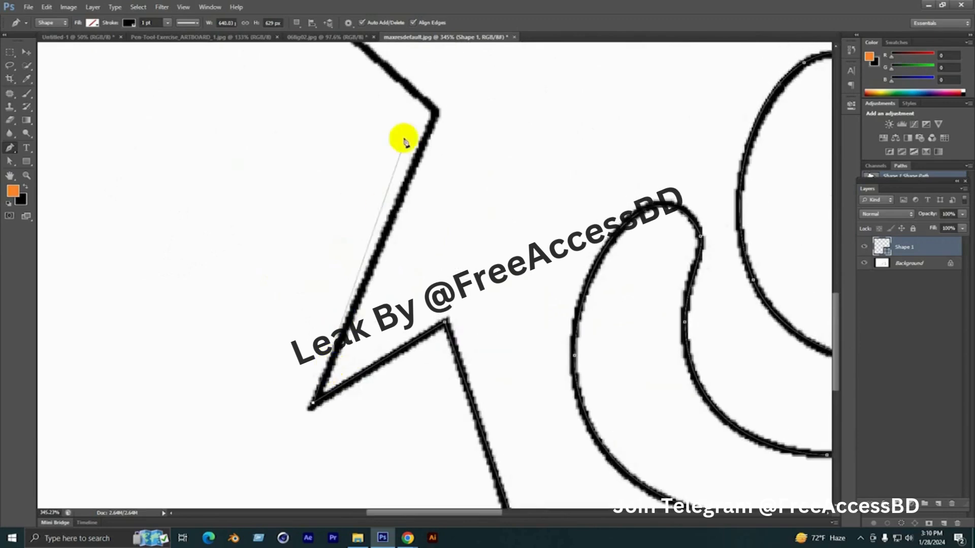
{"action": "left_click", "coordinate": [429, 116]}
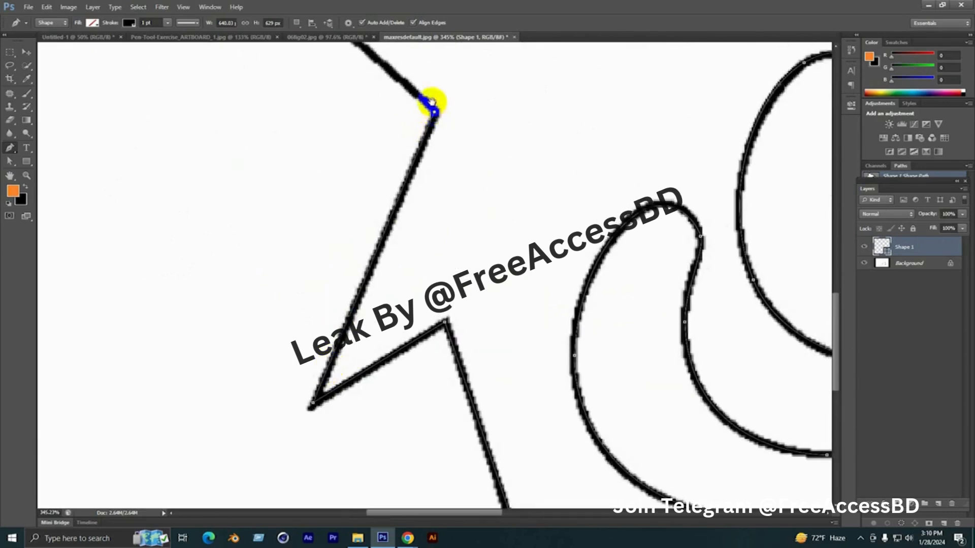
Trace the short diagonal to the vertical edge and close the path at the corner of the upper step
{"action": "left_click_drag", "start_coordinate": [432, 104], "coordinate": [494, 339]}
{"action": "left_click", "coordinate": [360, 227]}
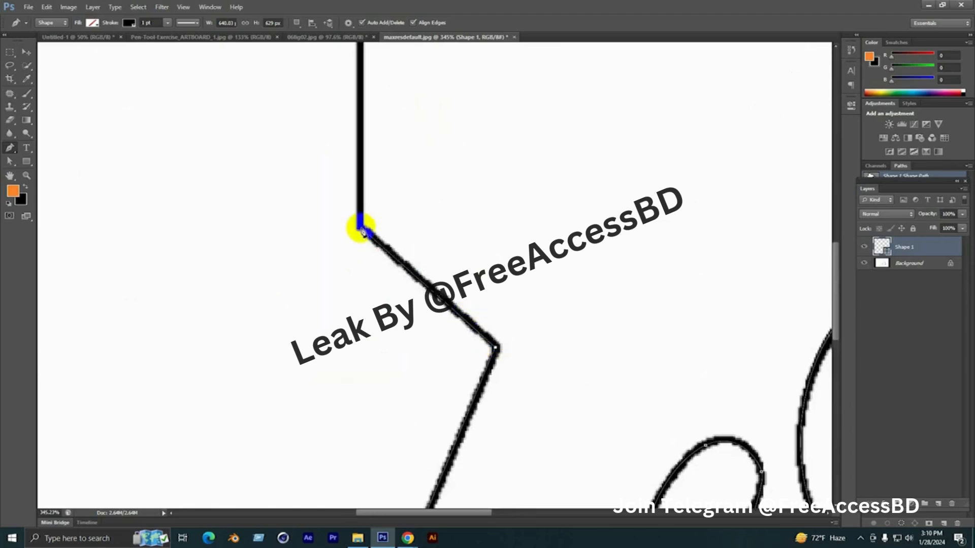
{"action": "scroll", "coordinate": [362, 230], "scroll_direction": "down", "scroll_amount": 3}
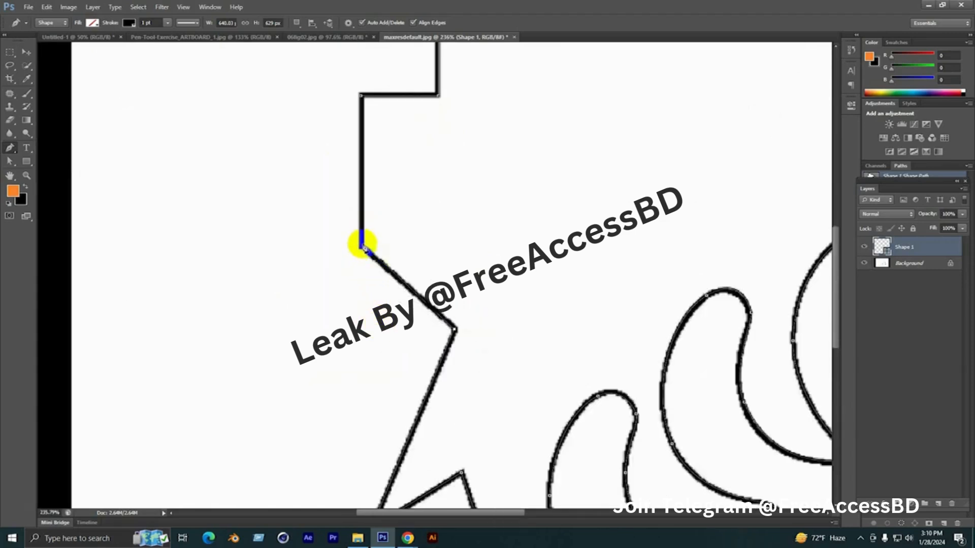
{"action": "scroll", "coordinate": [355, 256], "scroll_direction": "up", "scroll_amount": 3}
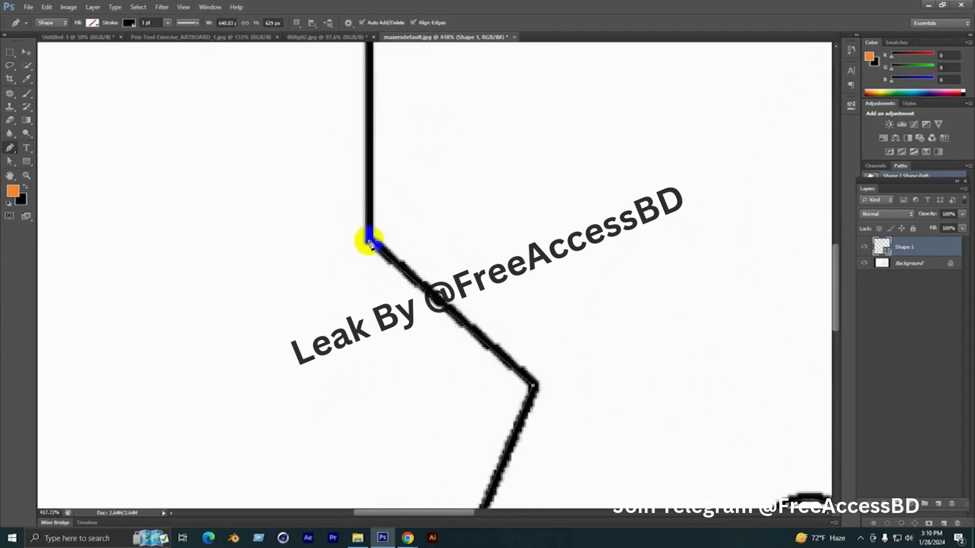
{"action": "scroll", "coordinate": [355, 285], "scroll_direction": "down", "scroll_amount": 2}
{"action": "left_click", "coordinate": [366, 59]}
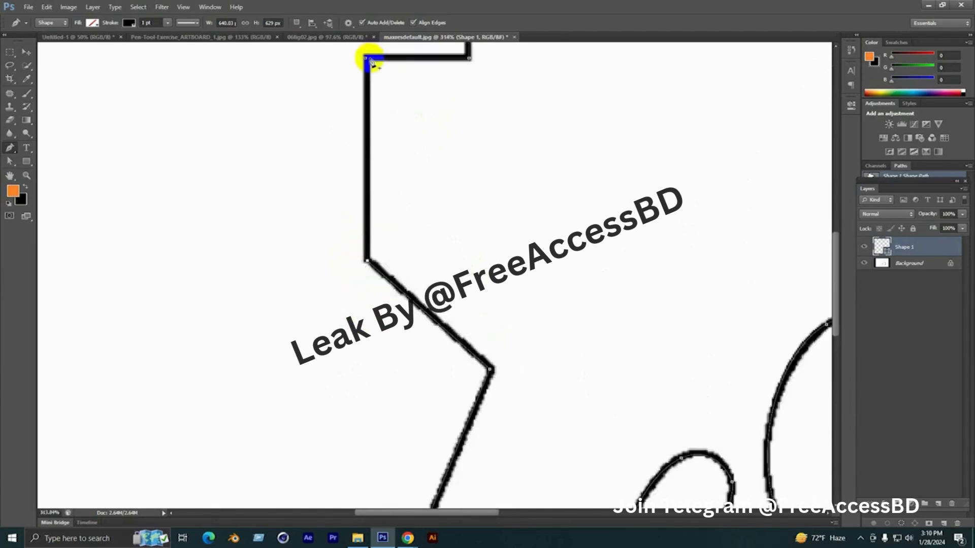
{"action": "scroll", "coordinate": [326, 283], "scroll_direction": "down", "scroll_amount": 5}
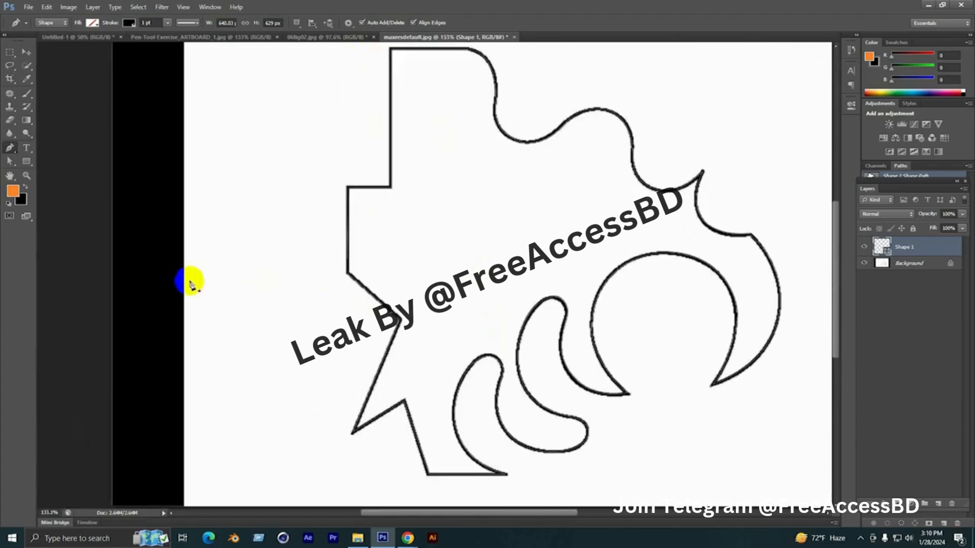
{"action": "scroll", "coordinate": [193, 287], "scroll_direction": "down", "scroll_amount": 1}
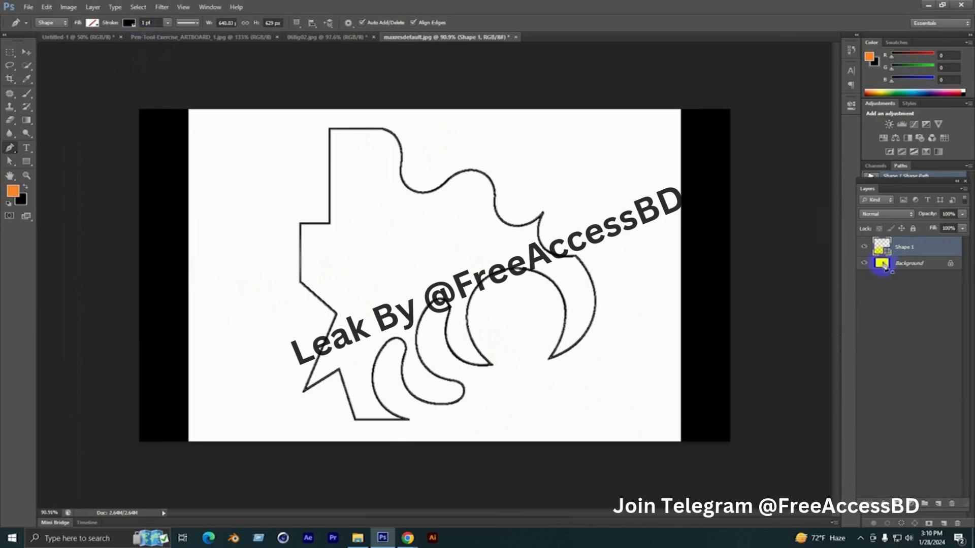
Move the traced shape to the left of the original outline and set its stroke width to 4.38 pt
{"action": "left_click", "coordinate": [25, 51]}
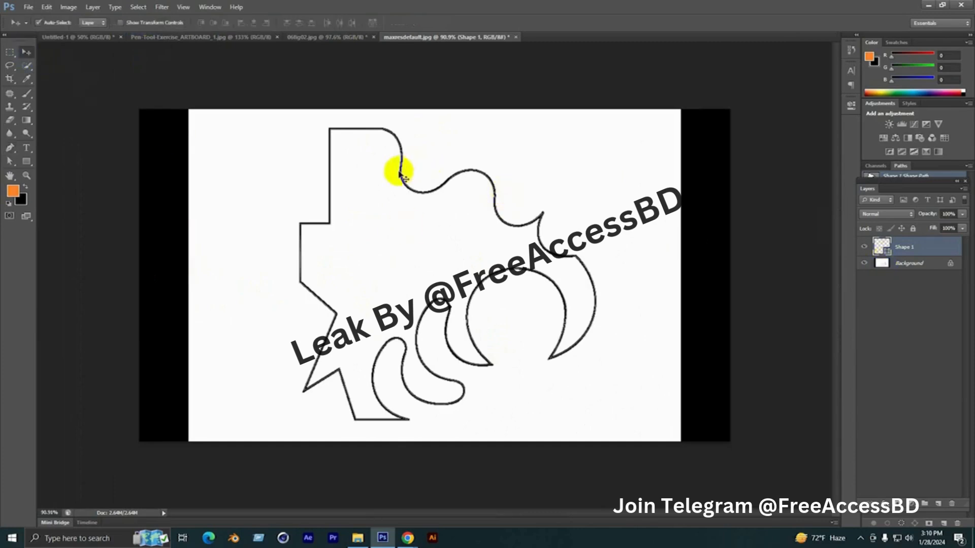
{"action": "left_click_drag", "start_coordinate": [402, 174], "coordinate": [305, 172]}
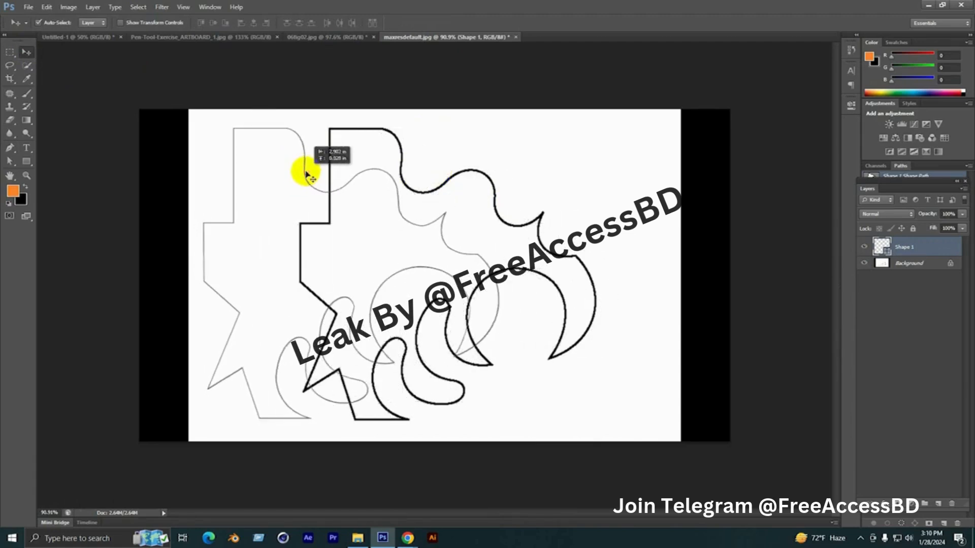
{"action": "left_click", "coordinate": [26, 161]}
{"action": "left_click", "coordinate": [167, 23]}
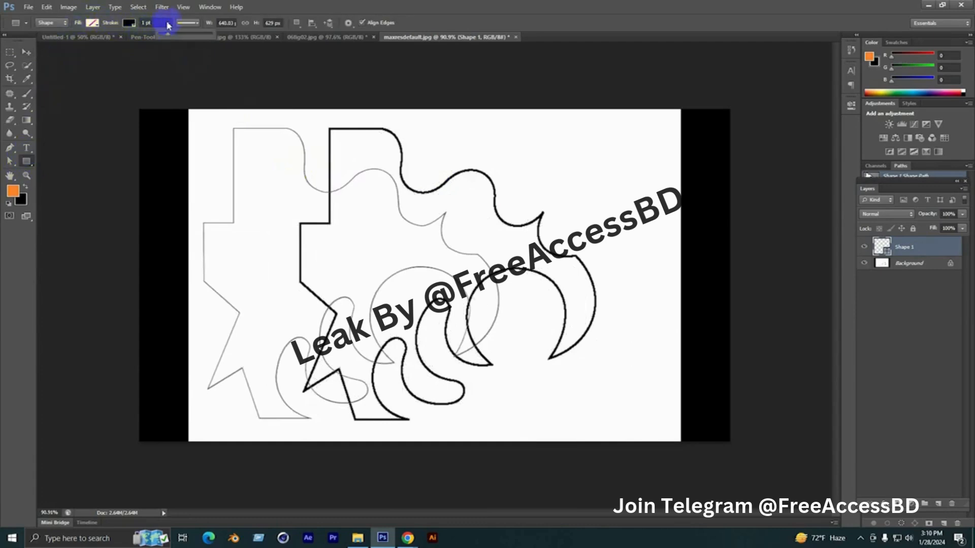
{"action": "left_click_drag", "start_coordinate": [170, 36], "coordinate": [172, 35]}
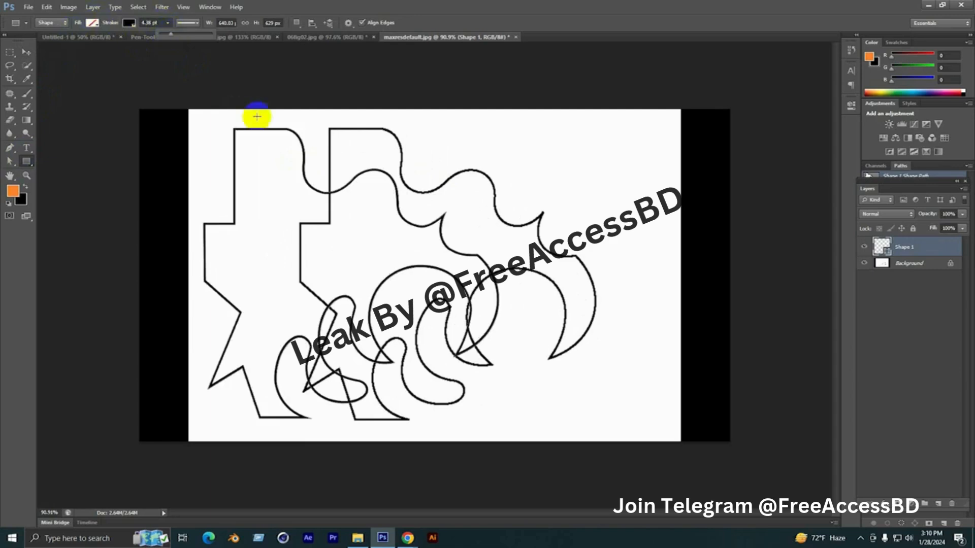
{"action": "left_click", "coordinate": [109, 158]}
Hide the Background layer and move the traced shape back towards the centre of the canvas
{"action": "left_click", "coordinate": [27, 52]}
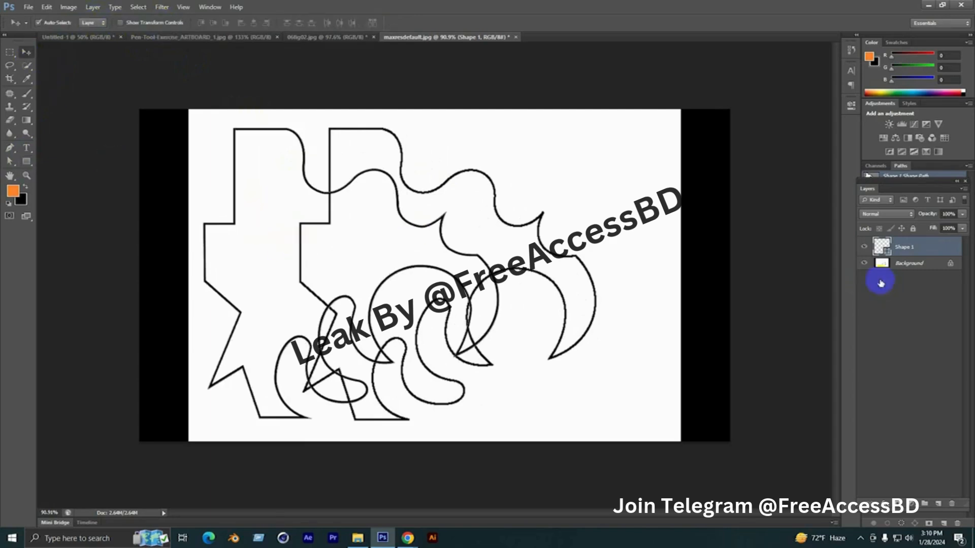
{"action": "left_click", "coordinate": [865, 263]}
{"action": "left_click_drag", "start_coordinate": [315, 190], "coordinate": [414, 197]}
{"action": "scroll", "coordinate": [463, 254], "scroll_direction": "up", "scroll_amount": 2}
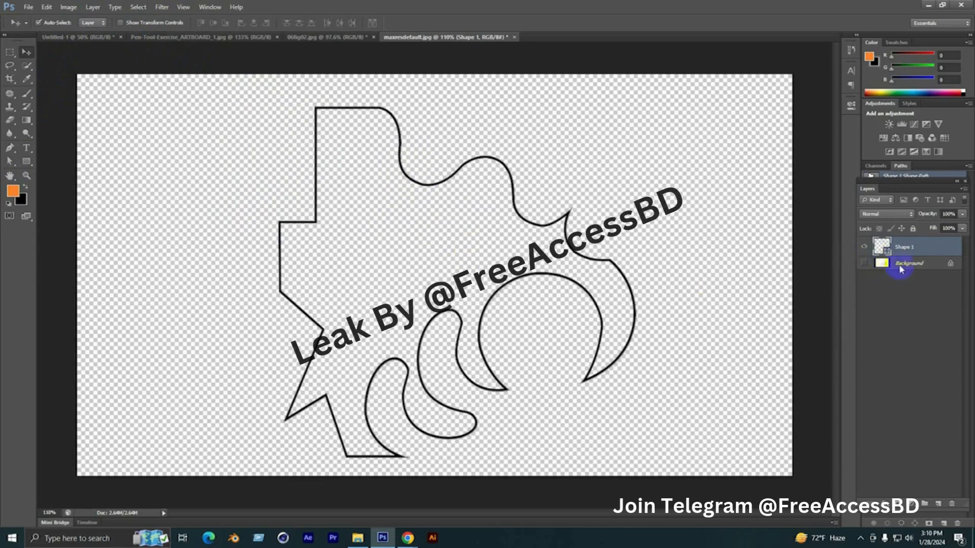
Add a new layer between the shape and the Background, reset the default colours and fill the layer with white
{"action": "left_click", "coordinate": [902, 264]}
{"action": "left_click", "coordinate": [941, 507]}
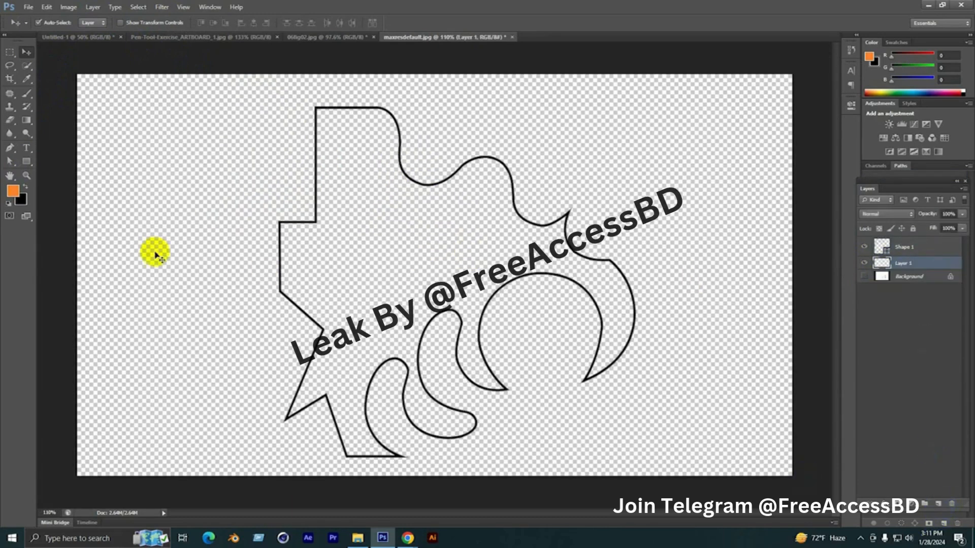
{"action": "left_click", "coordinate": [8, 204]}
{"action": "key", "text": "ctrl+BackSpace"}
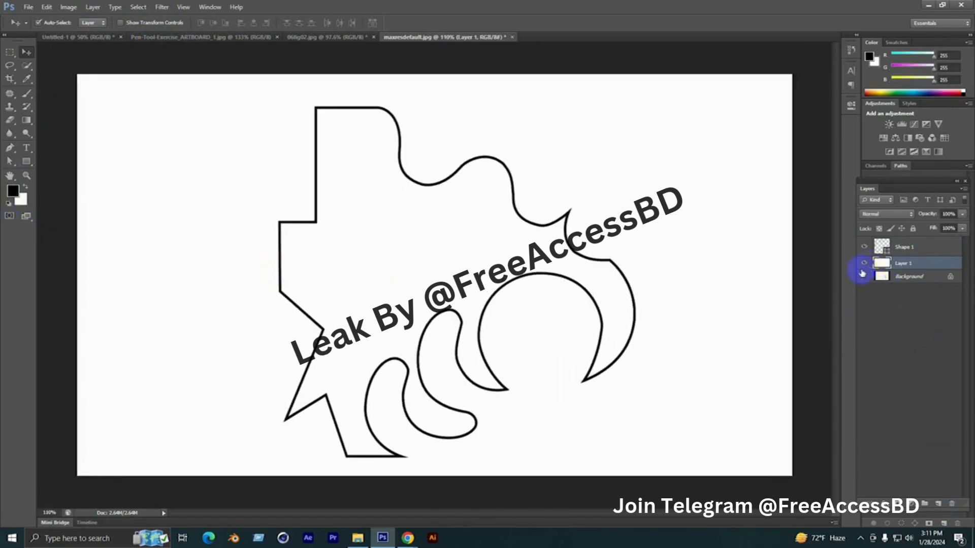
{"action": "scroll", "coordinate": [370, 268], "scroll_direction": "down", "scroll_amount": 2}
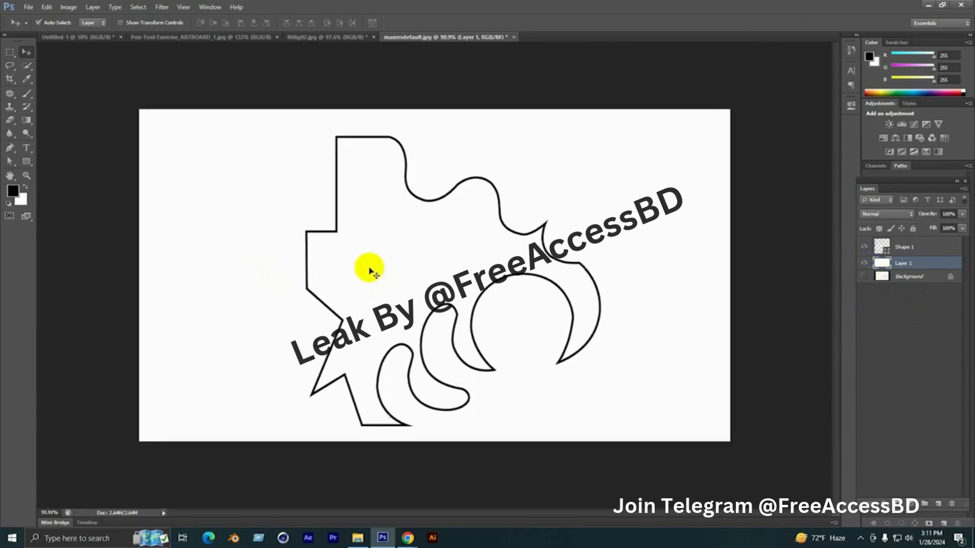
Switch to the swan image and revert it to an earlier state in its history
{"action": "left_click", "coordinate": [306, 37]}
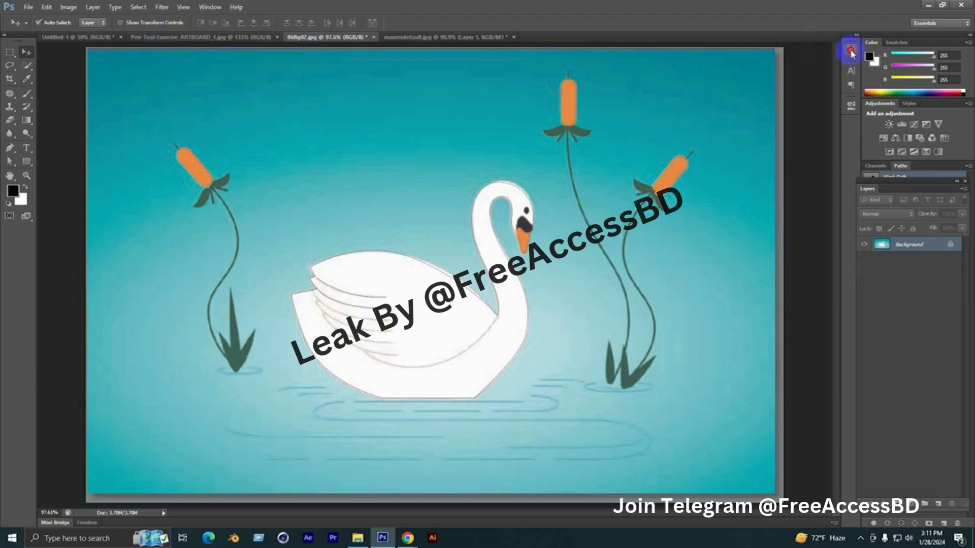
{"action": "left_click", "coordinate": [851, 49]}
{"action": "left_click", "coordinate": [811, 56]}
{"action": "left_click", "coordinate": [822, 45]}
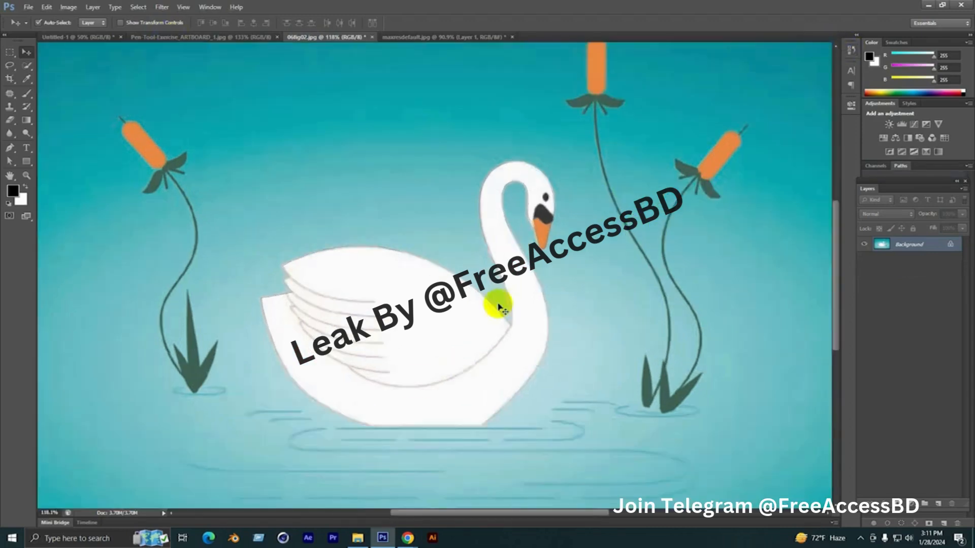
Start a Pen tool shape at the swan's upper wing tip and trace the curved back to the base of the neck
{"action": "scroll", "coordinate": [297, 273], "scroll_direction": "up", "scroll_amount": 1}
{"action": "scroll", "coordinate": [297, 274], "scroll_direction": "up", "scroll_amount": 1}
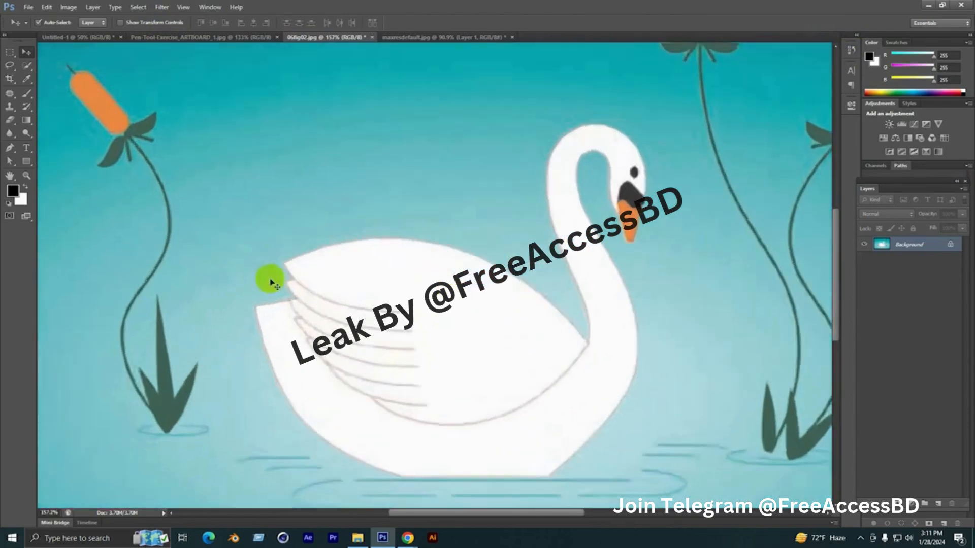
{"action": "left_click", "coordinate": [10, 148]}
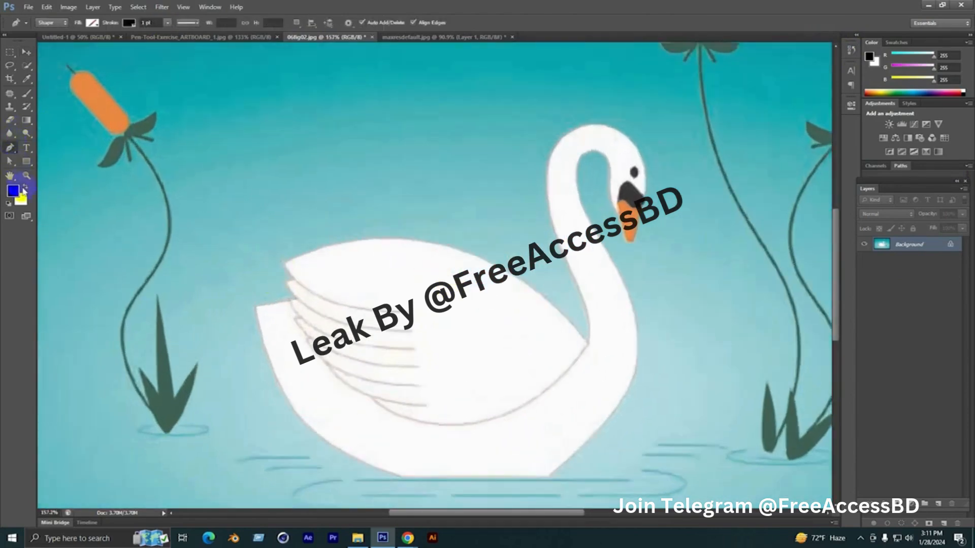
{"action": "scroll", "coordinate": [298, 254], "scroll_direction": "up", "scroll_amount": 1}
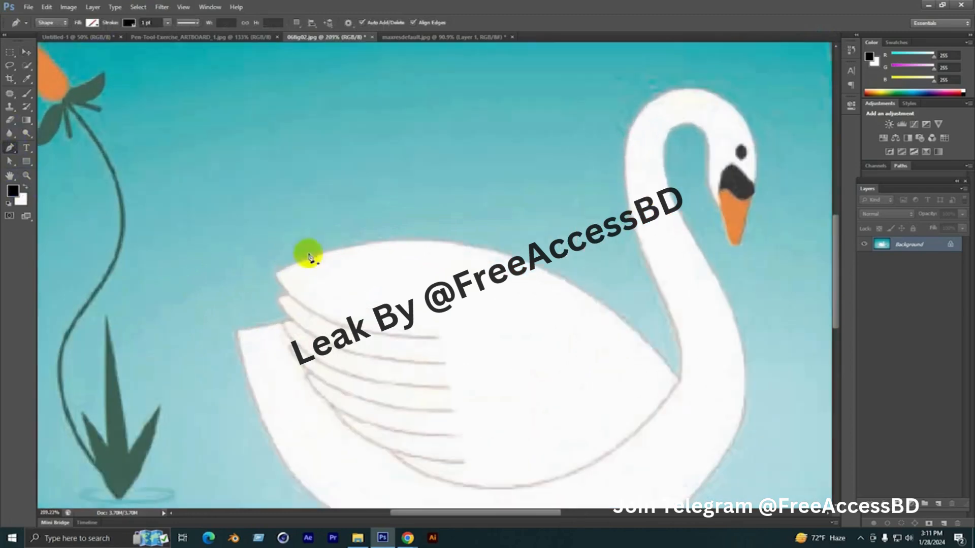
{"action": "left_click", "coordinate": [278, 277]}
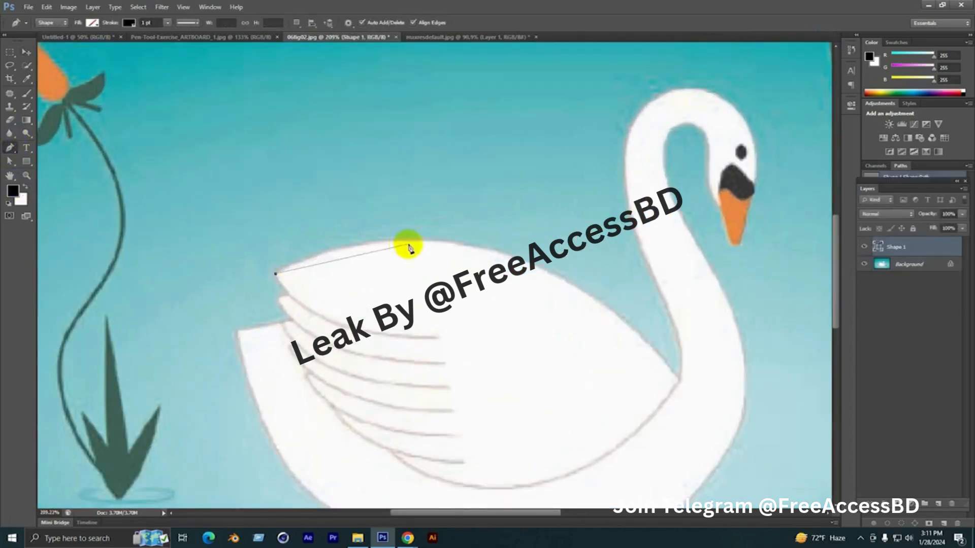
{"action": "left_click_drag", "start_coordinate": [468, 255], "coordinate": [407, 199]}
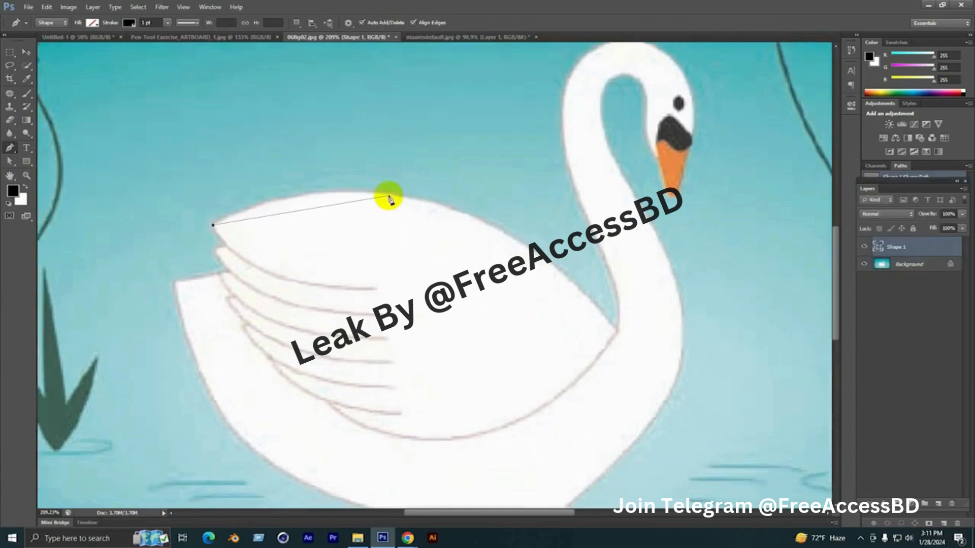
{"action": "scroll", "coordinate": [447, 224], "scroll_direction": "down", "scroll_amount": 2}
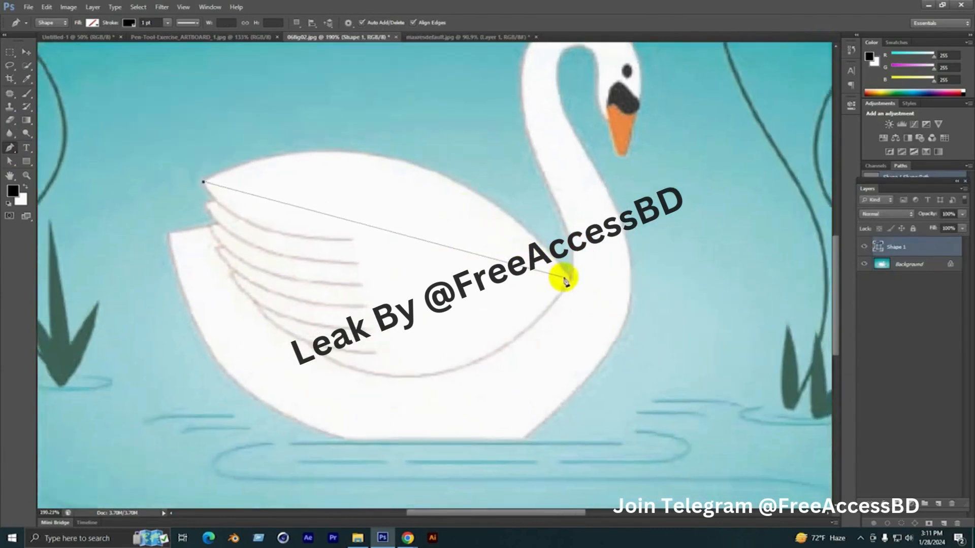
{"action": "left_click_drag", "start_coordinate": [569, 278], "coordinate": [626, 321]}
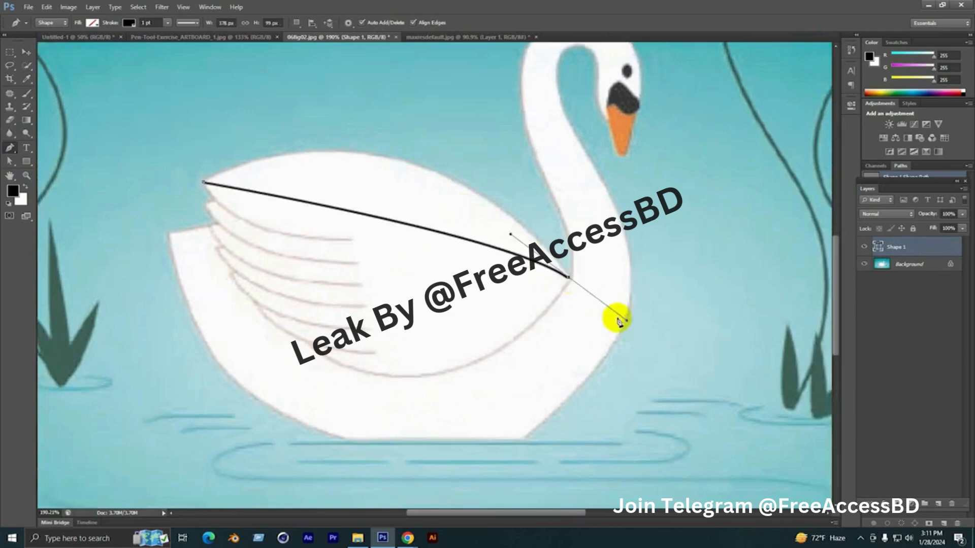
{"action": "left_click_drag", "start_coordinate": [511, 235], "coordinate": [405, 70]}
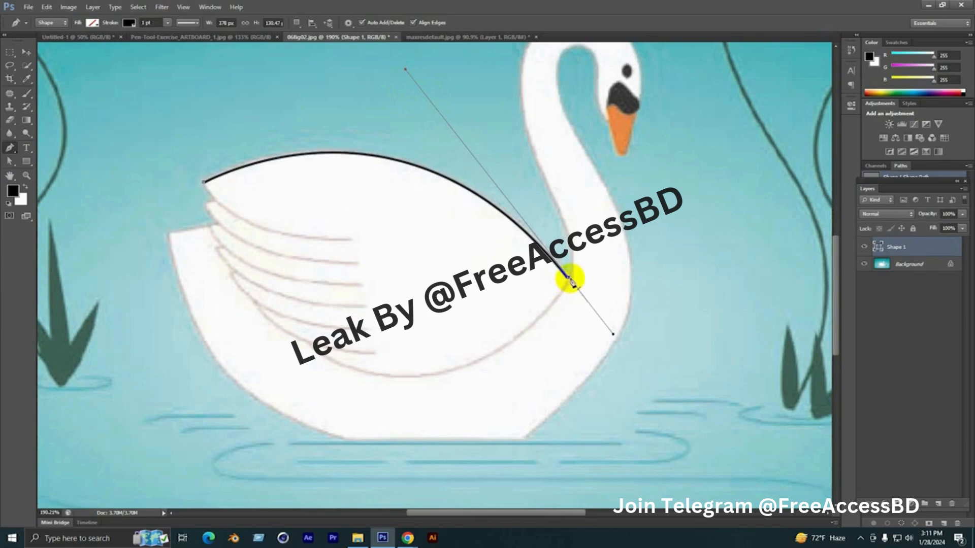
{"action": "scroll", "coordinate": [570, 279], "scroll_direction": "up", "scroll_amount": 2}
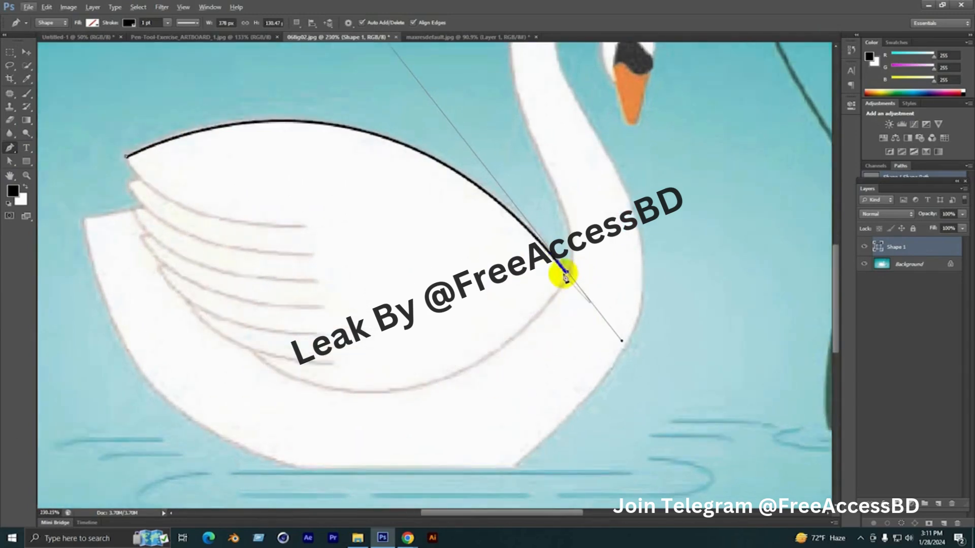
{"action": "scroll", "coordinate": [533, 290], "scroll_direction": "down", "scroll_amount": 2}
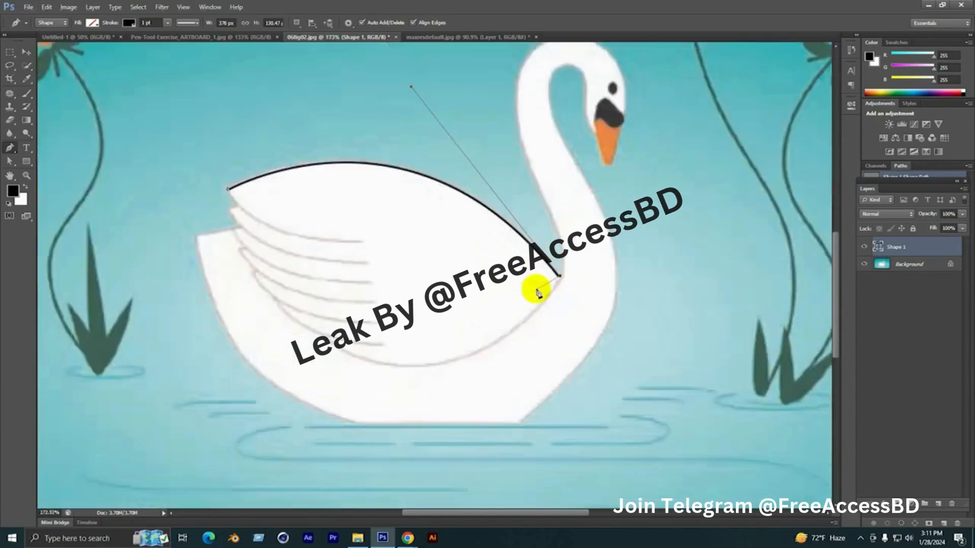
Continue the path up the back of the neck and over the head to the front of the face beside the beak
{"action": "scroll", "coordinate": [553, 330], "scroll_direction": "up", "scroll_amount": 2}
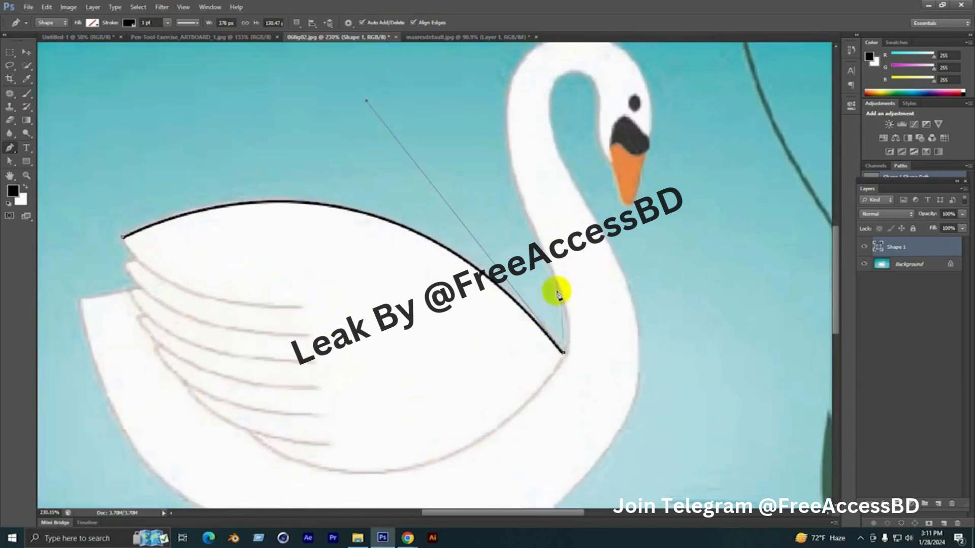
{"action": "left_click_drag", "start_coordinate": [550, 262], "coordinate": [561, 290]}
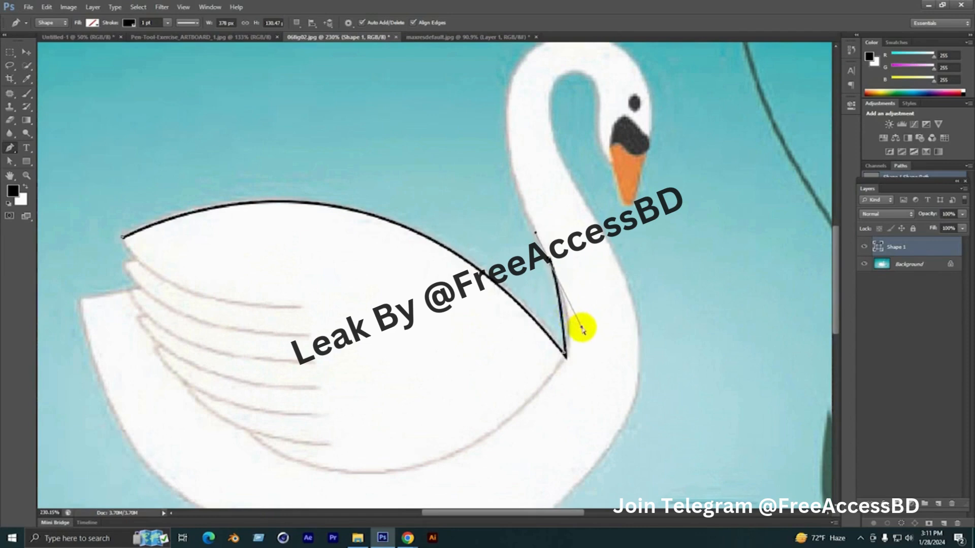
{"action": "left_click_drag", "start_coordinate": [534, 203], "coordinate": [505, 330]}
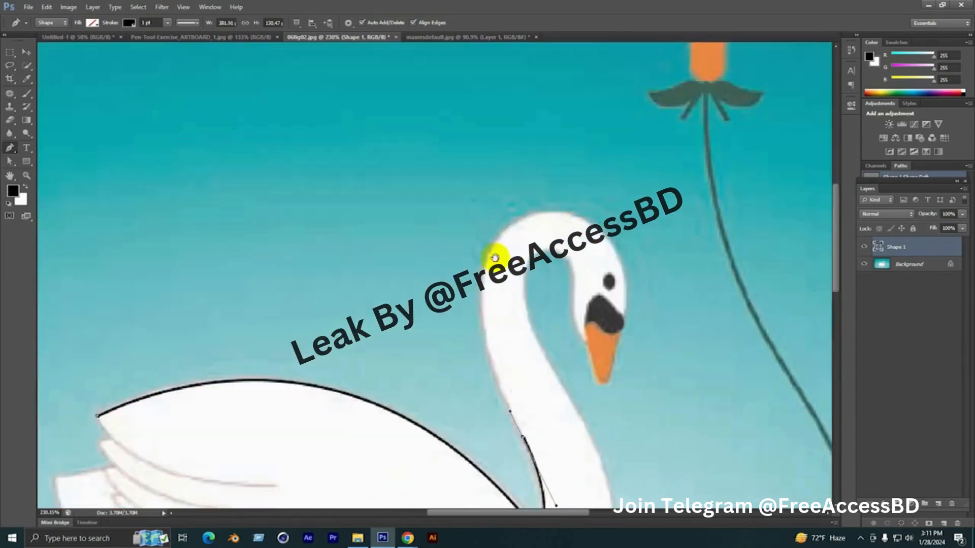
{"action": "left_click_drag", "start_coordinate": [494, 258], "coordinate": [463, 212]}
{"action": "left_click", "coordinate": [487, 178]}
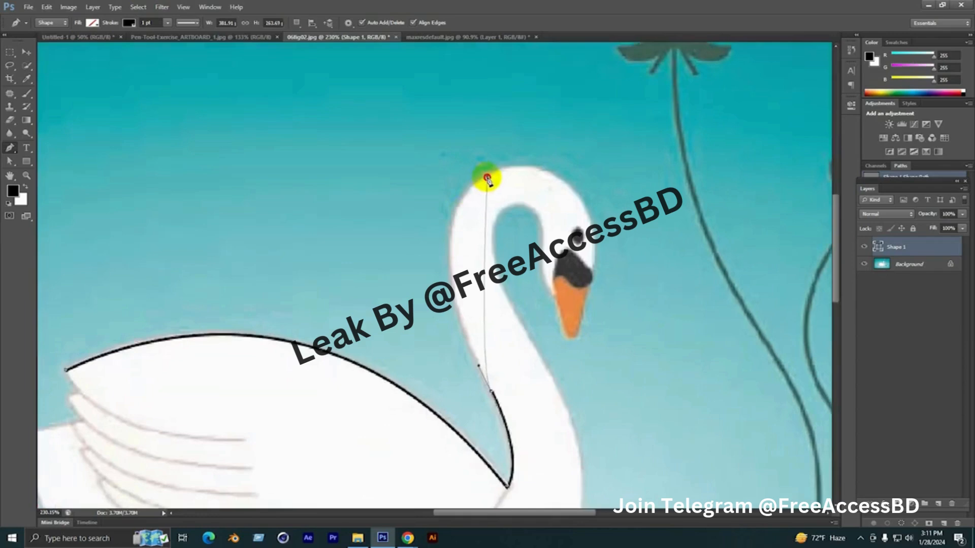
{"action": "left_click_drag", "start_coordinate": [488, 178], "coordinate": [407, 230]}
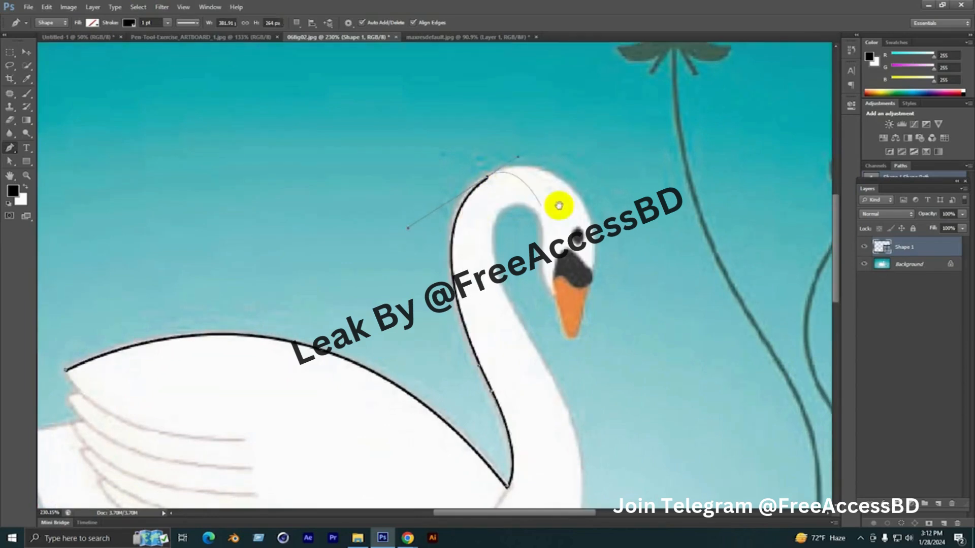
{"action": "left_click_drag", "start_coordinate": [557, 207], "coordinate": [504, 163]}
{"action": "mouse_move", "coordinate": [536, 193]}
{"action": "left_mouse_down"}
{"action": "mouse_move", "coordinate": [545, 267]}
{"action": "mouse_move", "coordinate": [540, 222]}
{"action": "mouse_move", "coordinate": [537, 235]}
{"action": "left_mouse_up"}
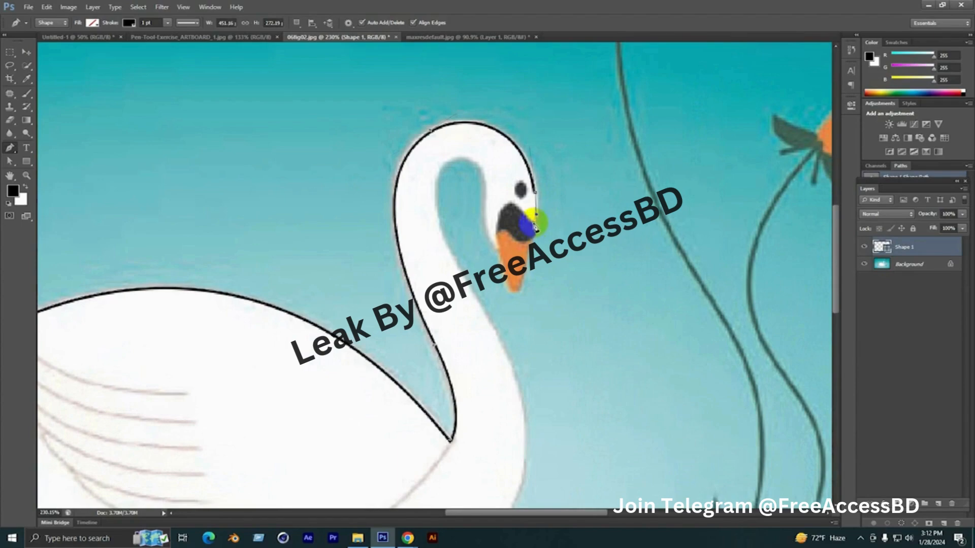
Trace the face outline around the upper edge of the black beak patch to the inner corner of the beak
{"action": "left_click", "coordinate": [533, 223]}
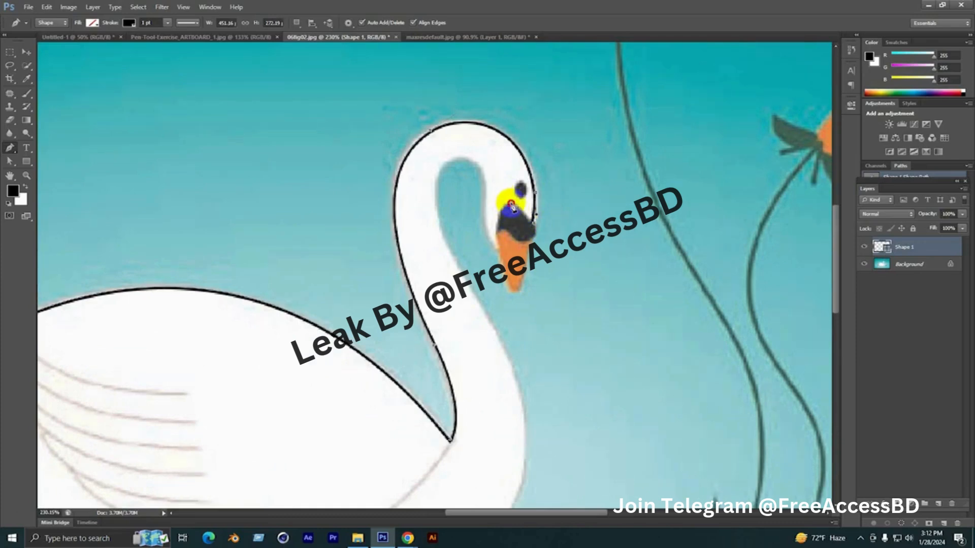
{"action": "left_click_drag", "start_coordinate": [504, 203], "coordinate": [498, 225]}
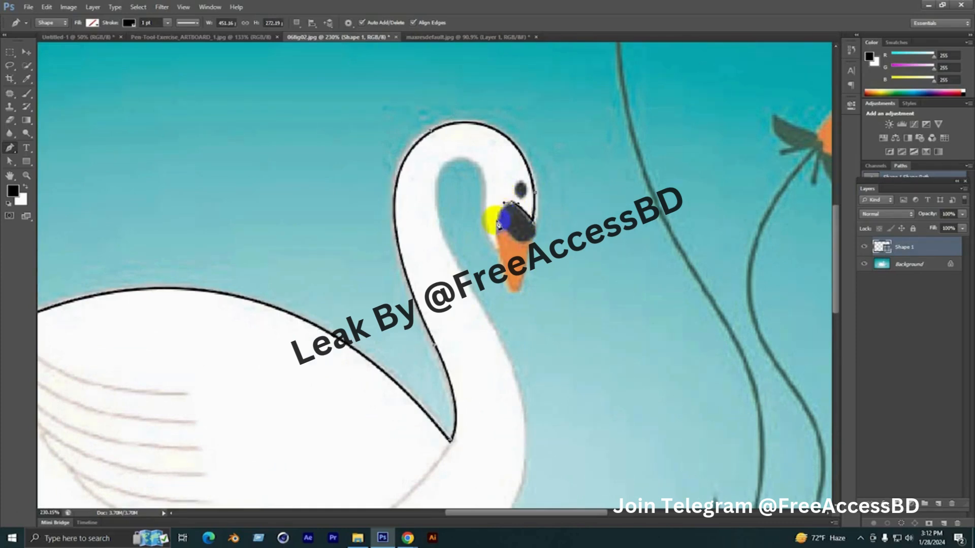
{"action": "scroll", "coordinate": [496, 247], "scroll_direction": "up", "scroll_amount": 3}
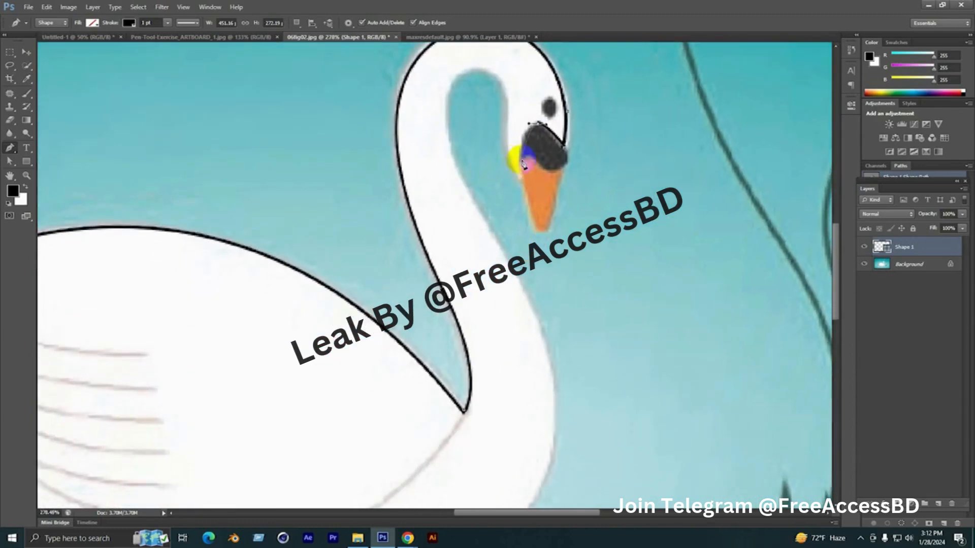
{"action": "left_click_drag", "start_coordinate": [520, 161], "coordinate": [542, 220]}
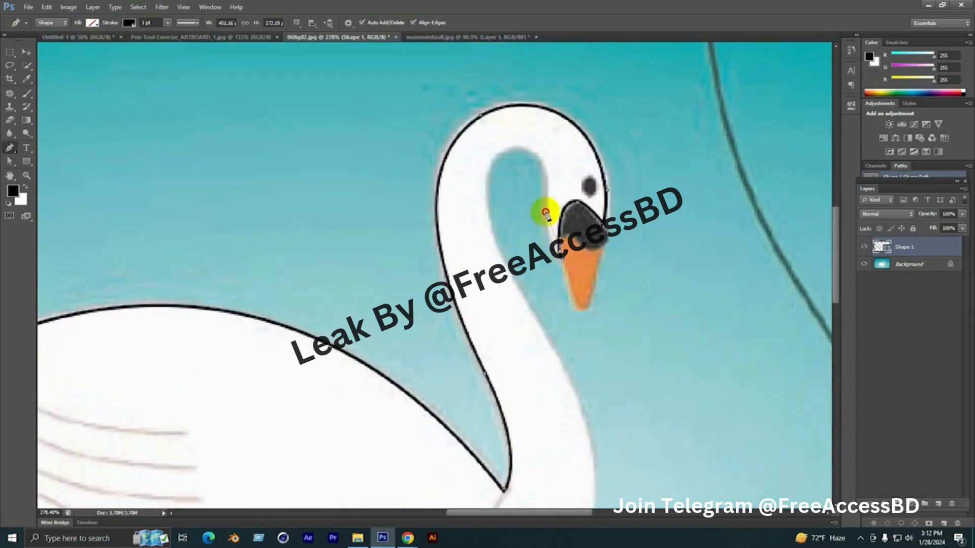
Trace the inner side of the head, around the neck's inner loop and down the front of the neck
{"action": "left_click_drag", "start_coordinate": [545, 213], "coordinate": [545, 179]}
{"action": "left_click_drag", "start_coordinate": [514, 148], "coordinate": [487, 158]}
{"action": "mouse_move", "coordinate": [499, 217]}
{"action": "left_mouse_down"}
{"action": "mouse_move", "coordinate": [494, 166]}
{"action": "mouse_move", "coordinate": [494, 220]}
{"action": "mouse_move", "coordinate": [493, 205]}
{"action": "left_mouse_up"}
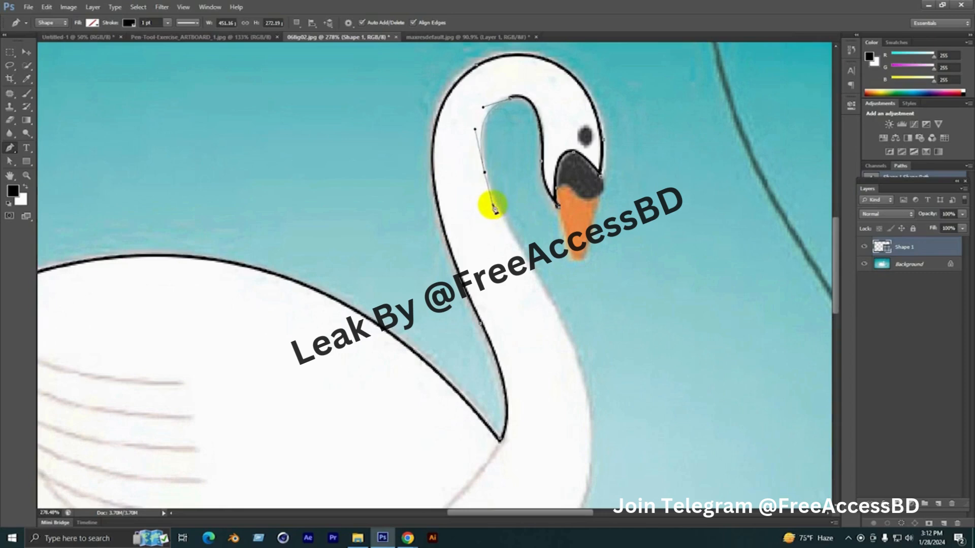
{"action": "left_click_drag", "start_coordinate": [537, 286], "coordinate": [471, 194]}
{"action": "left_click_drag", "start_coordinate": [490, 219], "coordinate": [516, 279]}
{"action": "left_click_drag", "start_coordinate": [525, 328], "coordinate": [566, 228]}
Trace the curved chest down to the waterline and add a straight segment along the bottom of the body
{"action": "scroll", "coordinate": [531, 306], "scroll_direction": "down", "scroll_amount": 2}
{"action": "left_click_drag", "start_coordinate": [544, 276], "coordinate": [578, 186]}
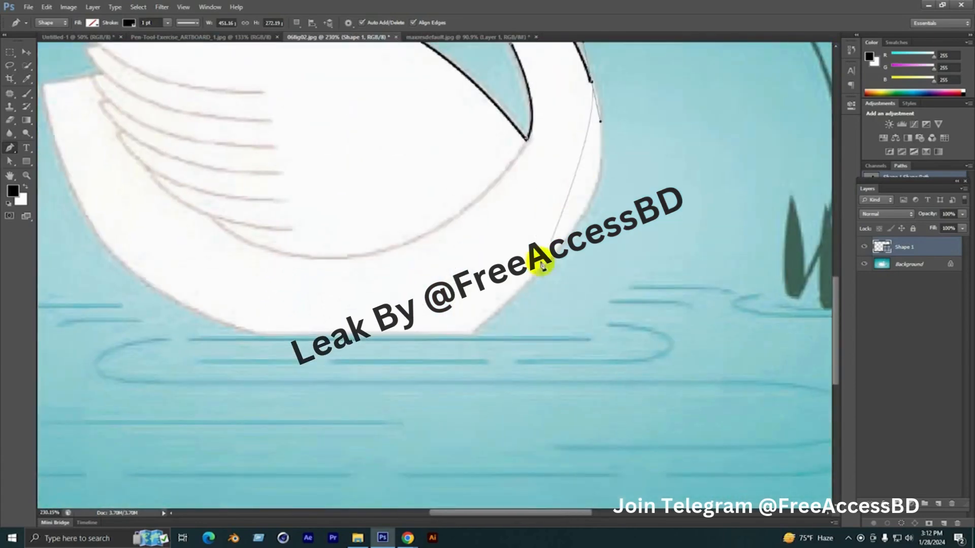
{"action": "mouse_move", "coordinate": [468, 333]}
{"action": "left_mouse_down"}
{"action": "mouse_move", "coordinate": [311, 437]}
{"action": "mouse_move", "coordinate": [297, 460]}
{"action": "left_mouse_up"}
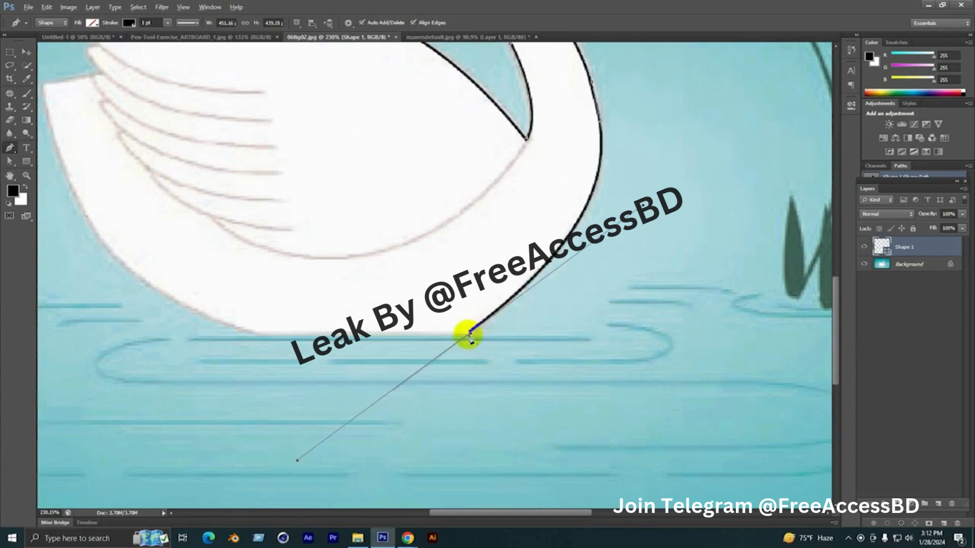
{"action": "left_click", "coordinate": [469, 334], "text": "alt"}
{"action": "left_click", "coordinate": [257, 335]}
Trace the curved rear underside of the body from the waterline up to the tail tip
{"action": "left_click_drag", "start_coordinate": [202, 293], "coordinate": [365, 344]}
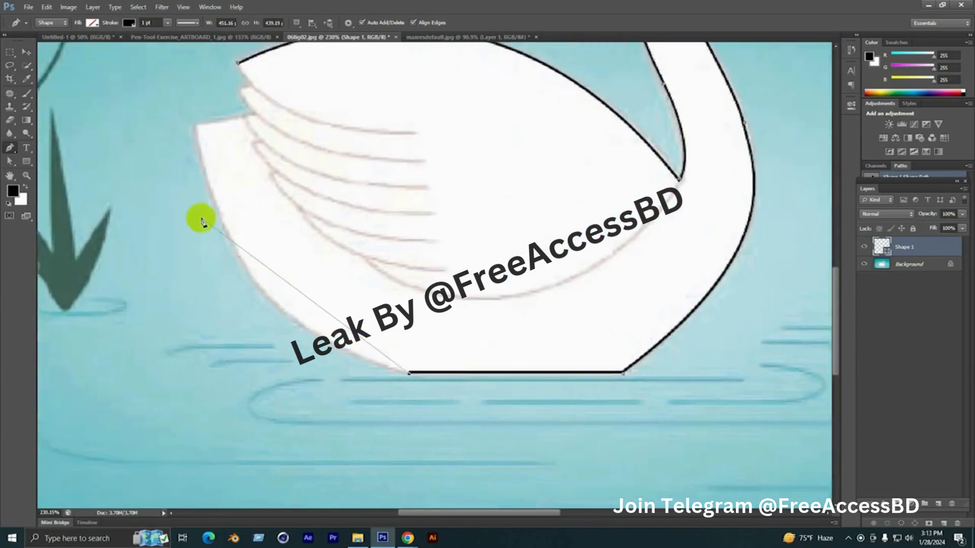
{"action": "left_click_drag", "start_coordinate": [246, 269], "coordinate": [196, 185]}
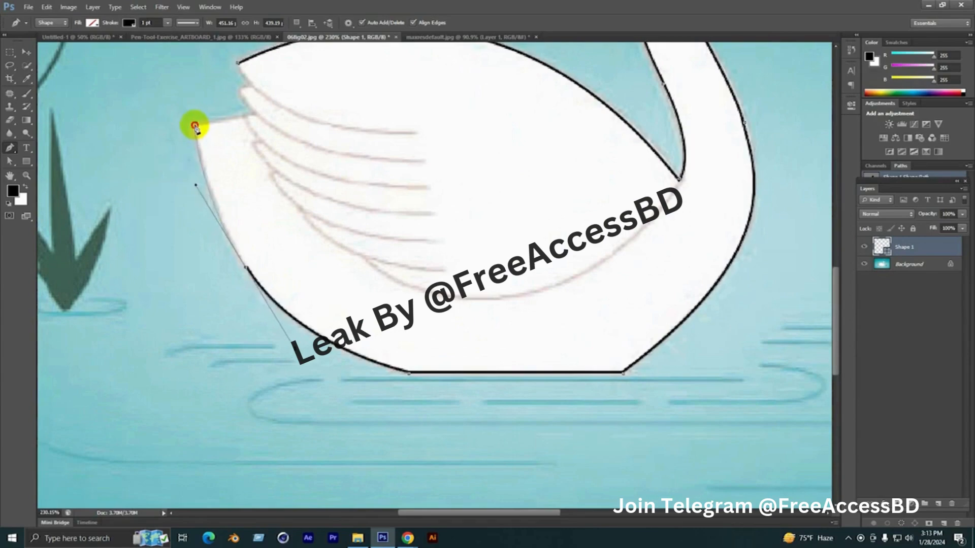
{"action": "left_click", "coordinate": [195, 125]}
Trace the tail's upper edge and the small feather notch, closing the path at the starting point on the wing tip
{"action": "left_click_drag", "start_coordinate": [238, 119], "coordinate": [282, 212]}
{"action": "scroll", "coordinate": [278, 211], "scroll_direction": "up", "scroll_amount": 2}
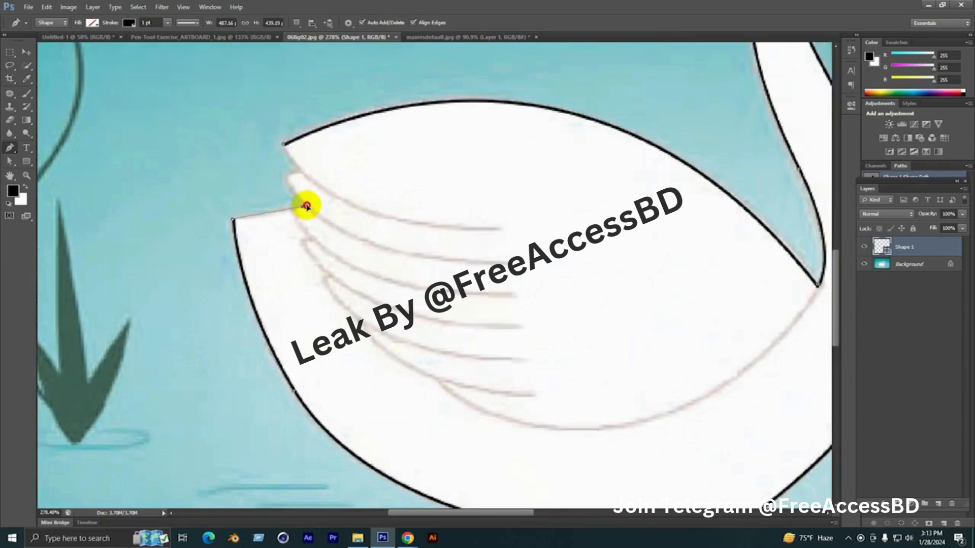
{"action": "left_click", "coordinate": [306, 206]}
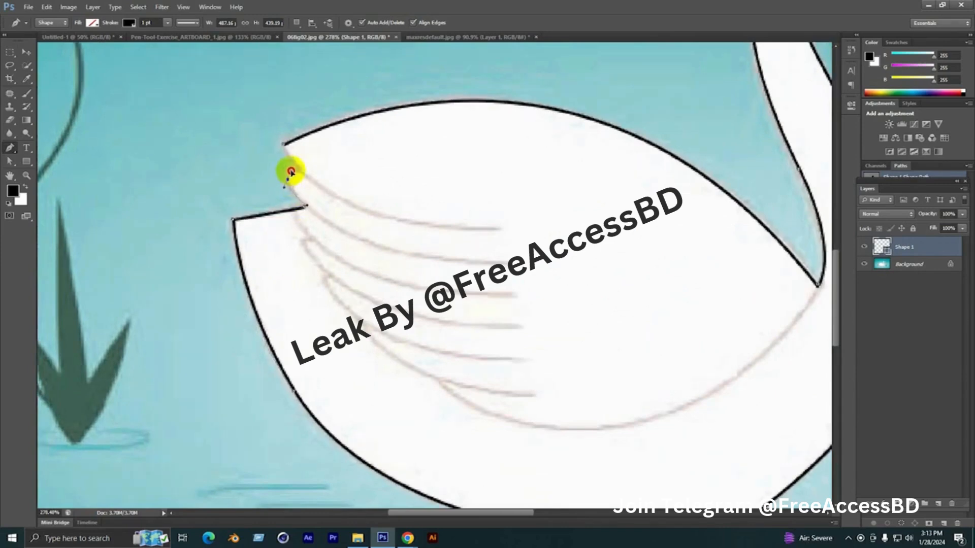
{"action": "left_click_drag", "start_coordinate": [291, 172], "coordinate": [286, 152]}
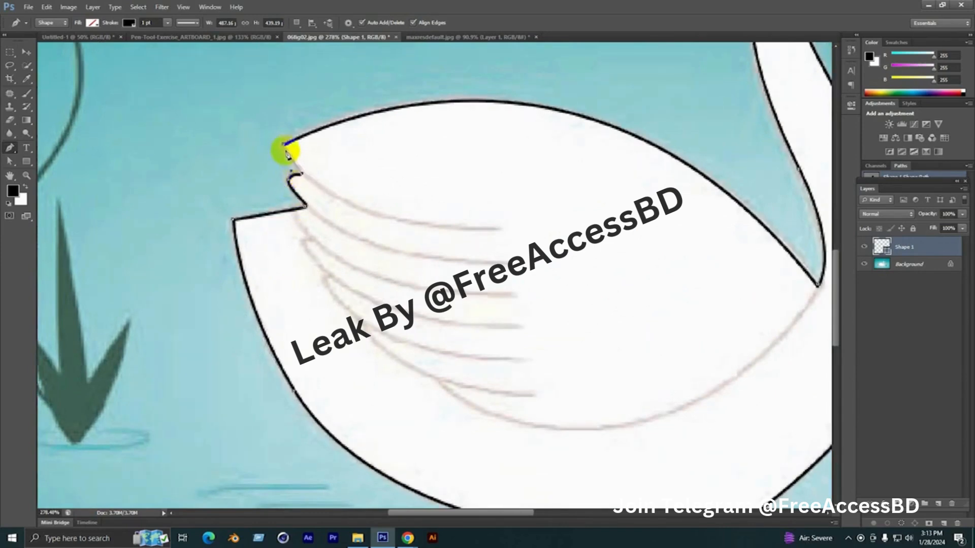
{"action": "scroll", "coordinate": [295, 177], "scroll_direction": "up", "scroll_amount": 1}
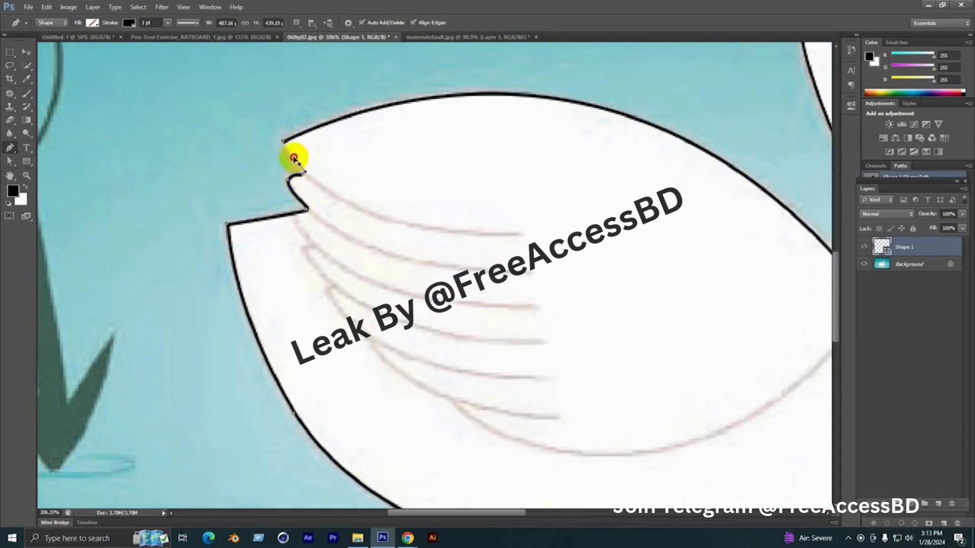
{"action": "left_click_drag", "start_coordinate": [293, 158], "coordinate": [289, 148]}
{"action": "left_click", "coordinate": [283, 139]}
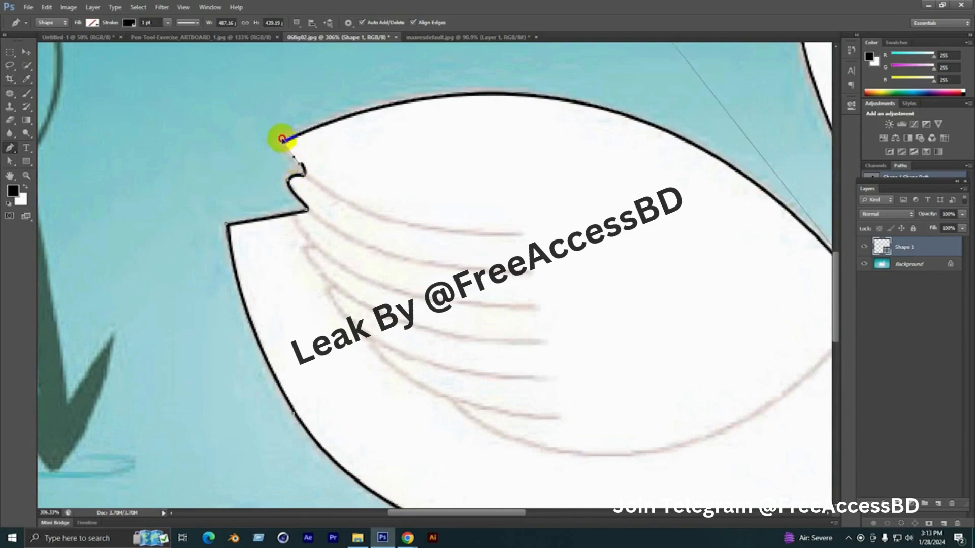
{"action": "scroll", "coordinate": [209, 297], "scroll_direction": "down", "scroll_amount": 5}
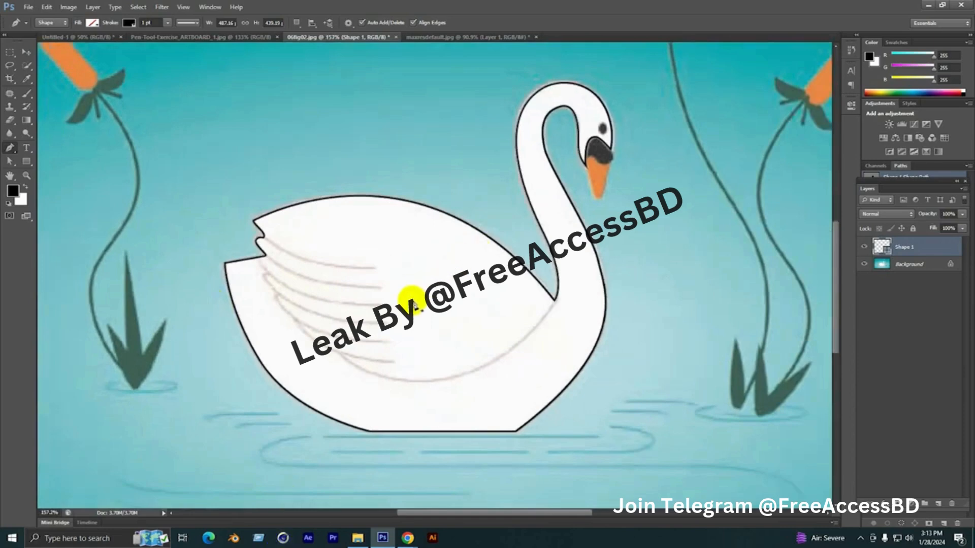
Set the swan outline's stroke width to 0.5 pt
{"action": "left_click_drag", "start_coordinate": [152, 22], "coordinate": [43, 43]}
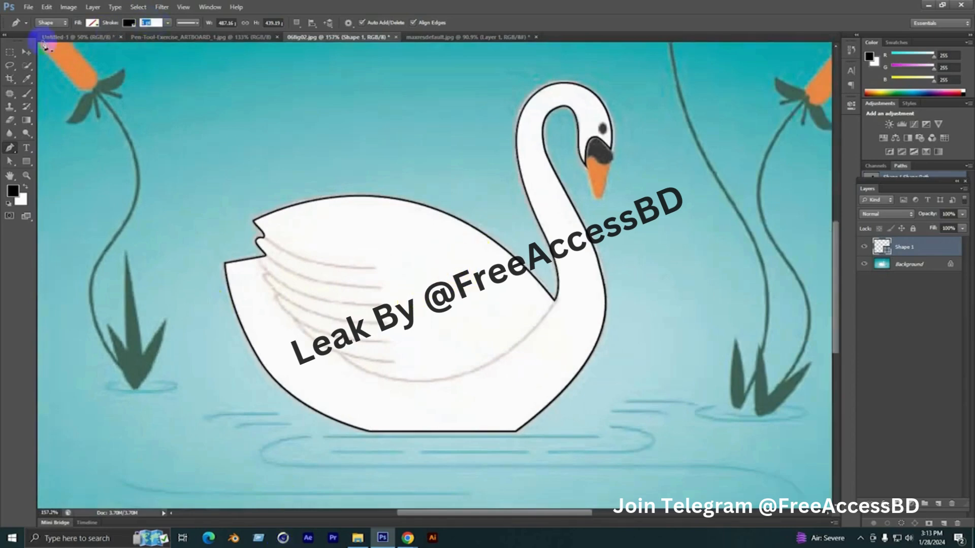
{"action": "type", "text": ".5"}
{"action": "key", "text": "Return"}
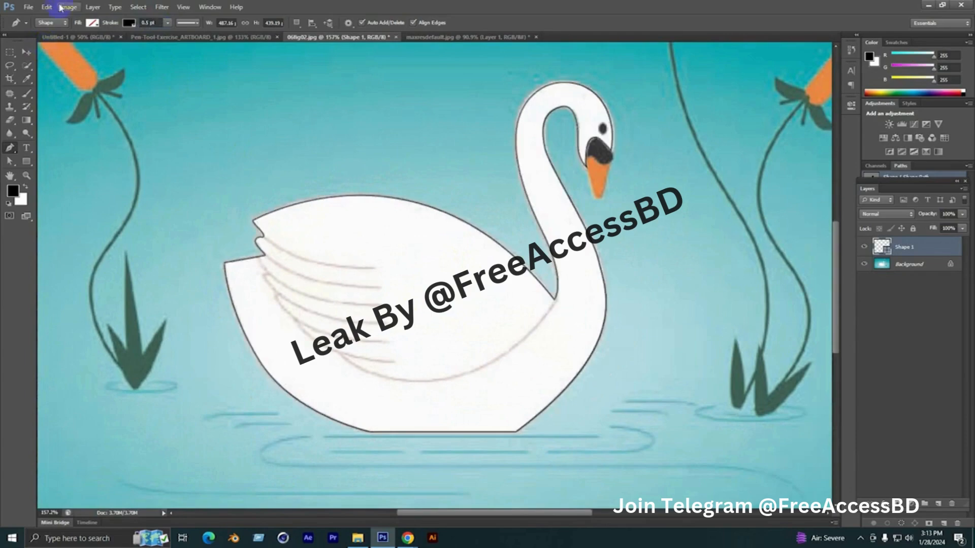
{"action": "scroll", "coordinate": [466, 275], "scroll_direction": "up", "scroll_amount": 1}
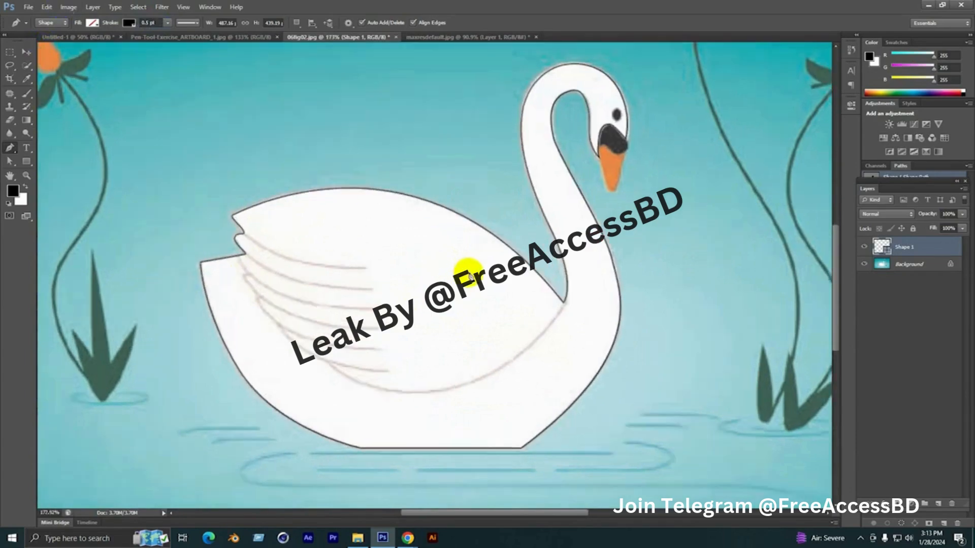
Trace the topmost feather line from the notch below the wing tip as an open curve about 141 px wide
{"action": "scroll", "coordinate": [236, 244], "scroll_direction": "up", "scroll_amount": 1}
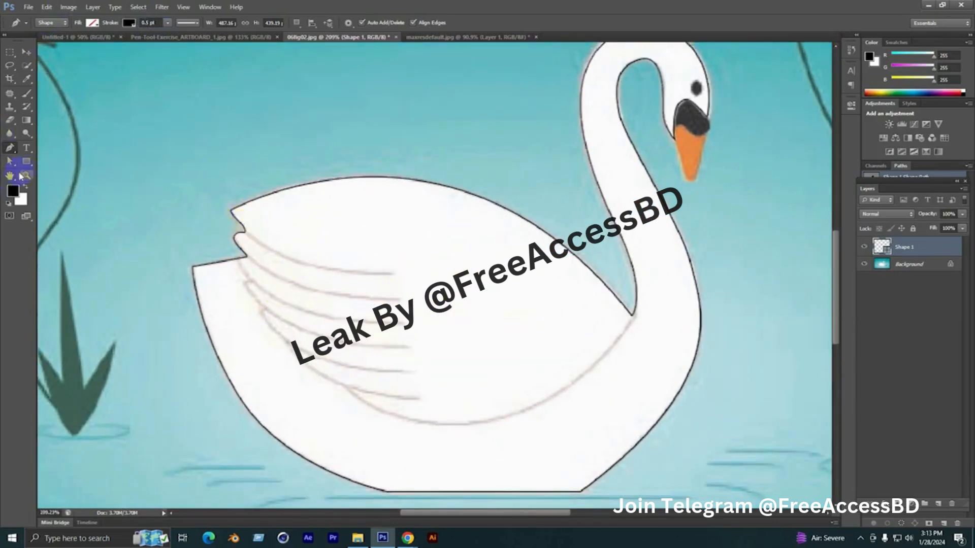
{"action": "scroll", "coordinate": [273, 249], "scroll_direction": "up", "scroll_amount": 1}
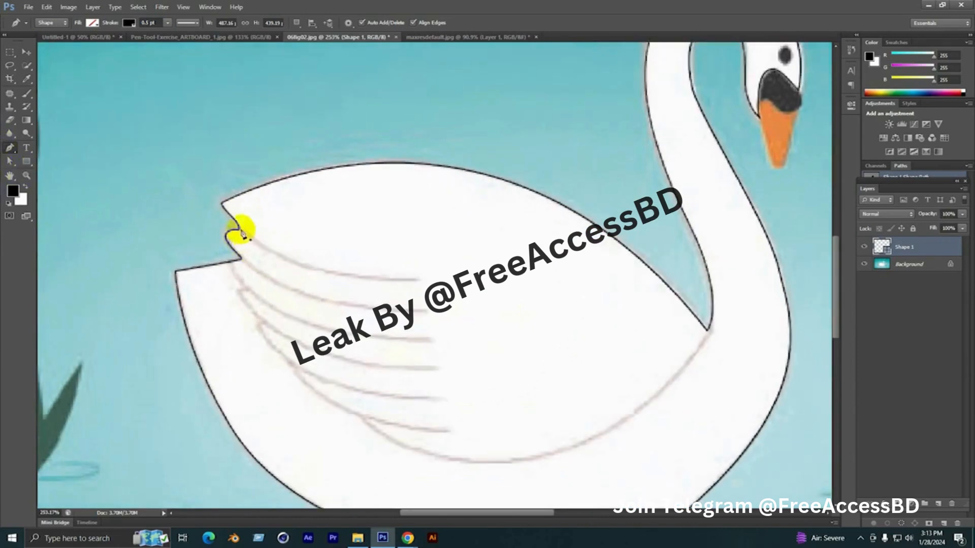
{"action": "left_click", "coordinate": [242, 232]}
{"action": "left_click_drag", "start_coordinate": [421, 281], "coordinate": [544, 278]}
{"action": "left_click", "coordinate": [26, 161]}
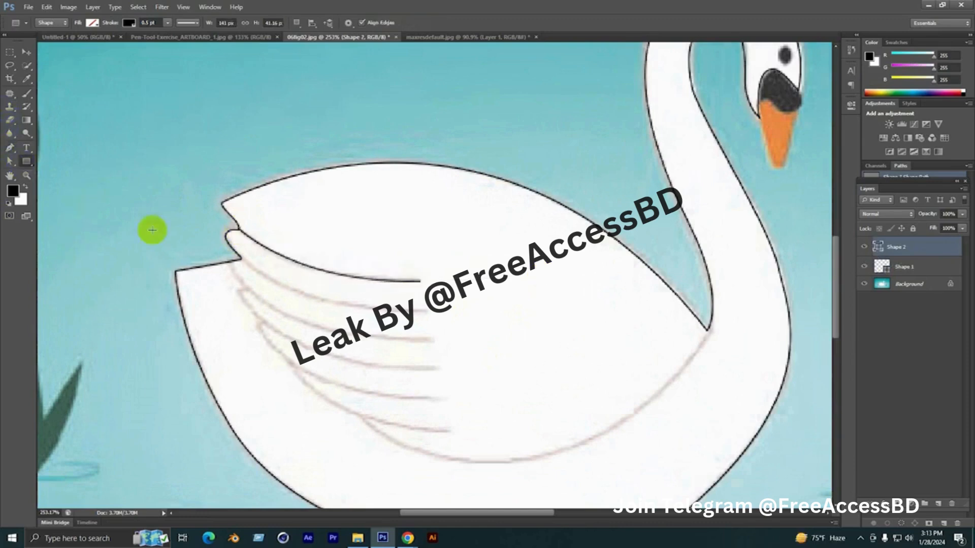
Trace the second feather line from the tail's inner corner into the wing as an open curve about 143 px wide
{"action": "left_click_drag", "start_coordinate": [286, 238], "coordinate": [261, 182]}
{"action": "left_click", "coordinate": [10, 149]}
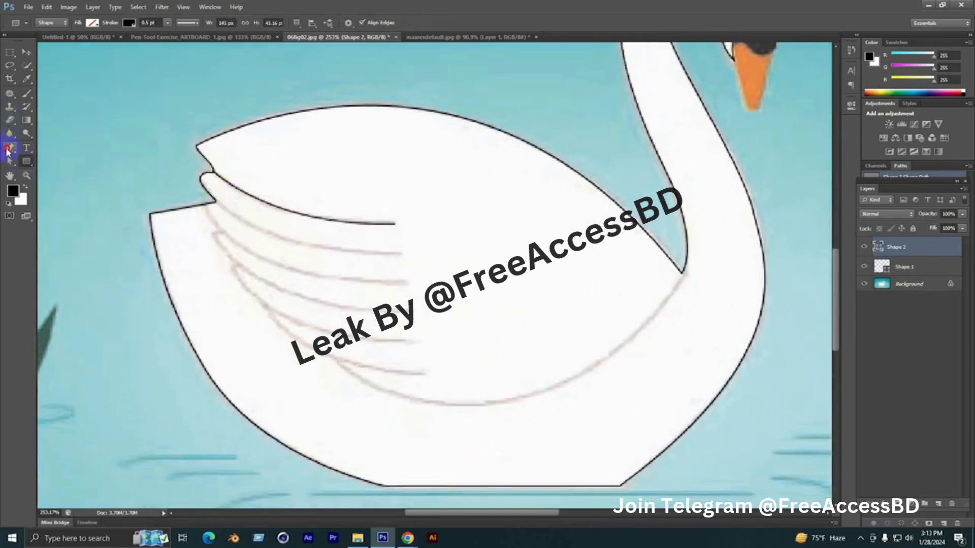
{"action": "left_click", "coordinate": [216, 201]}
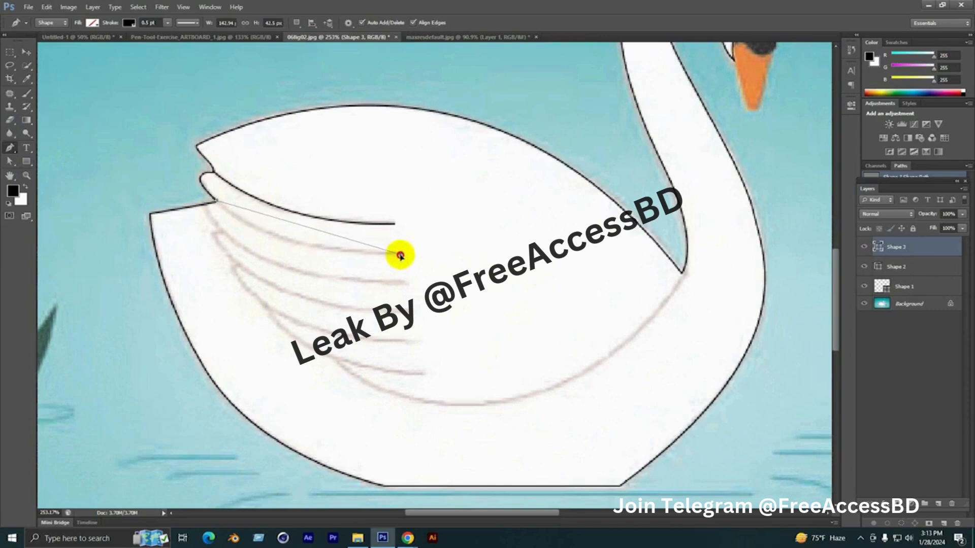
{"action": "left_click_drag", "start_coordinate": [400, 256], "coordinate": [519, 250]}
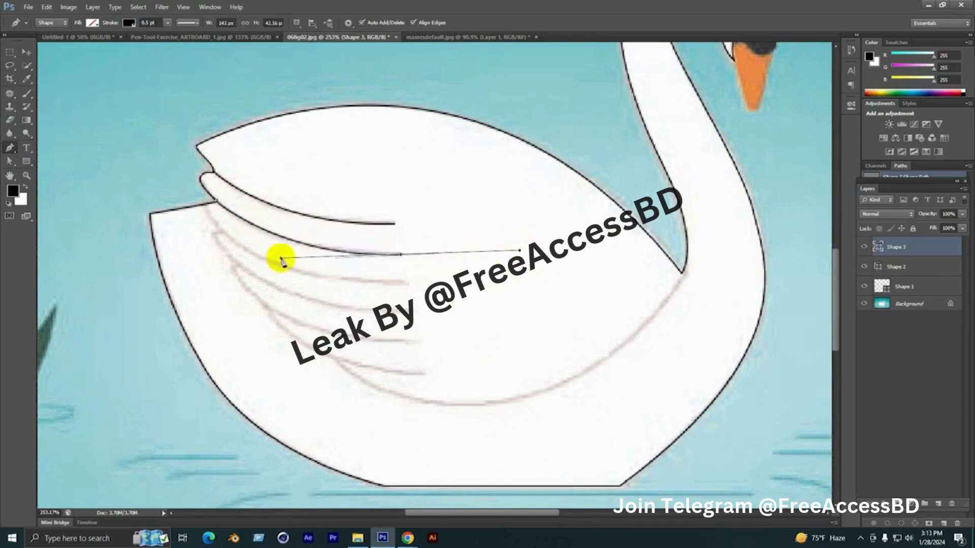
{"action": "left_click", "coordinate": [26, 161]}
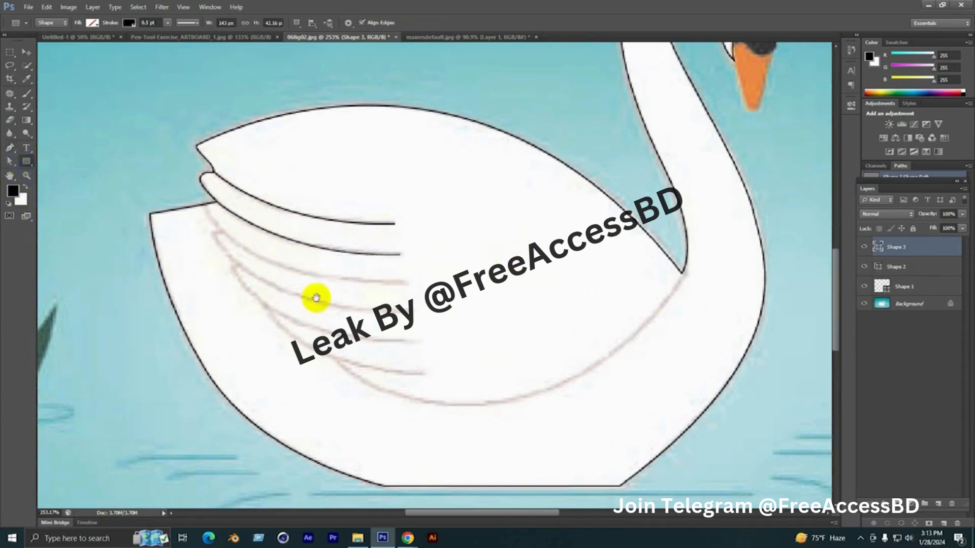
Trace the third feather line, starting on the tail's upper edge, as an open curve about 157 px wide
{"action": "left_click_drag", "start_coordinate": [315, 298], "coordinate": [300, 235]}
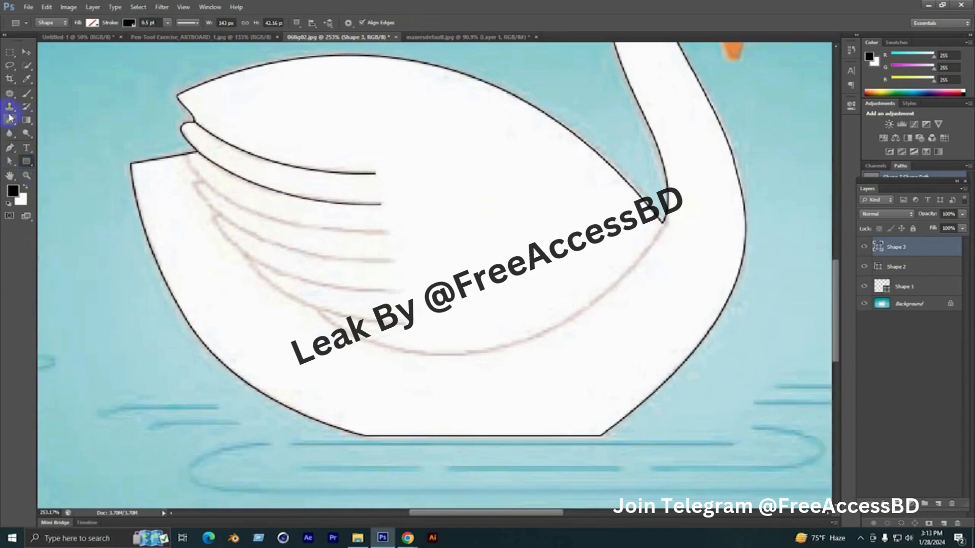
{"action": "left_click", "coordinate": [9, 147]}
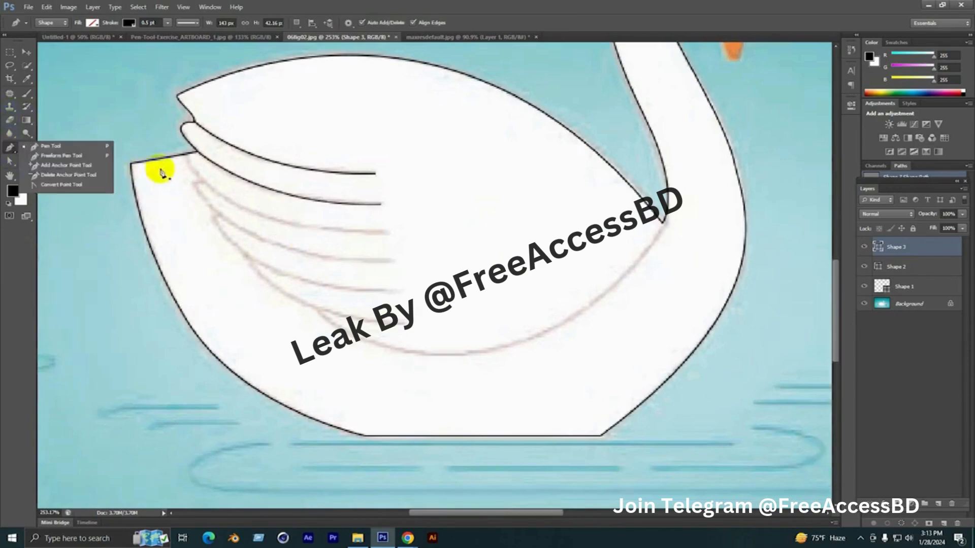
{"action": "left_click", "coordinate": [186, 154]}
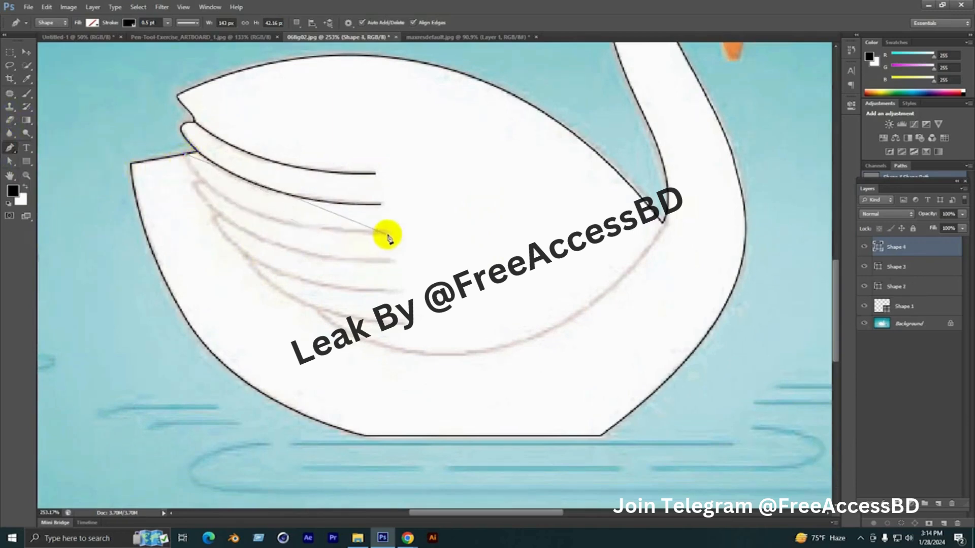
{"action": "left_click_drag", "start_coordinate": [387, 234], "coordinate": [564, 237]}
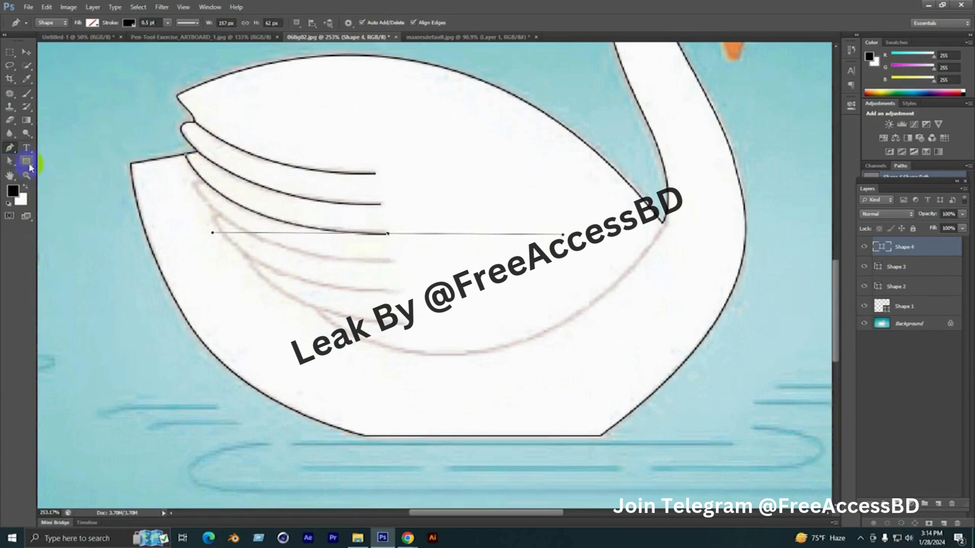
{"action": "left_click", "coordinate": [10, 161]}
Trace the fourth feather with its small pointed tip as an open path about 154 px wide
{"action": "left_click", "coordinate": [8, 149]}
{"action": "left_click_drag", "start_coordinate": [202, 224], "coordinate": [185, 175]}
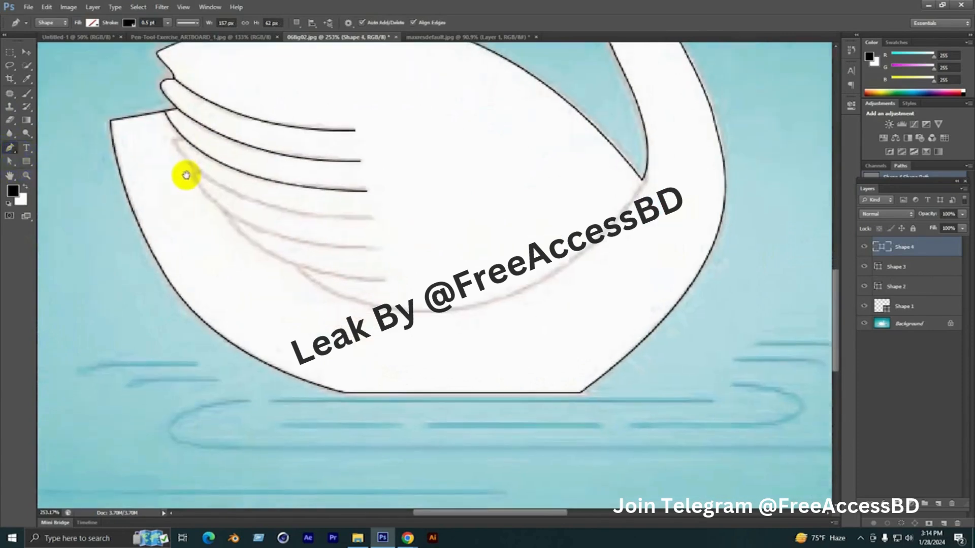
{"action": "left_click", "coordinate": [185, 141]}
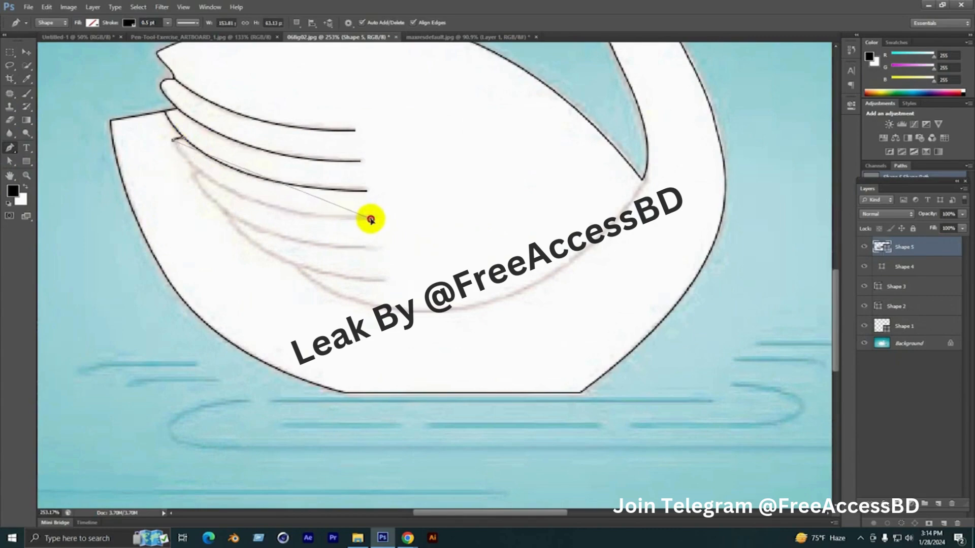
{"action": "left_click_drag", "start_coordinate": [371, 219], "coordinate": [540, 225]}
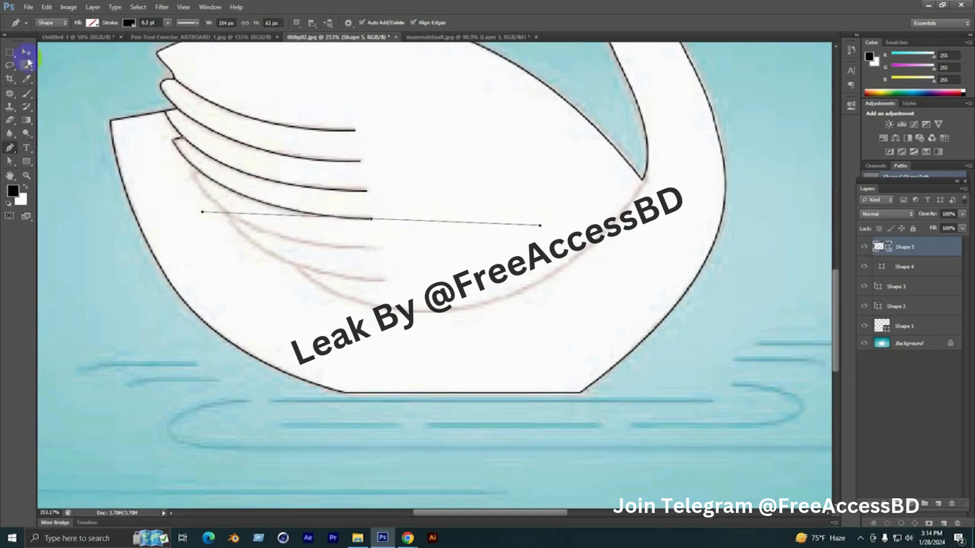
{"action": "left_click", "coordinate": [26, 161]}
Trace the fifth feather, including its short rounded tip, as an open path about 144 px wide
{"action": "left_click_drag", "start_coordinate": [317, 224], "coordinate": [271, 165]}
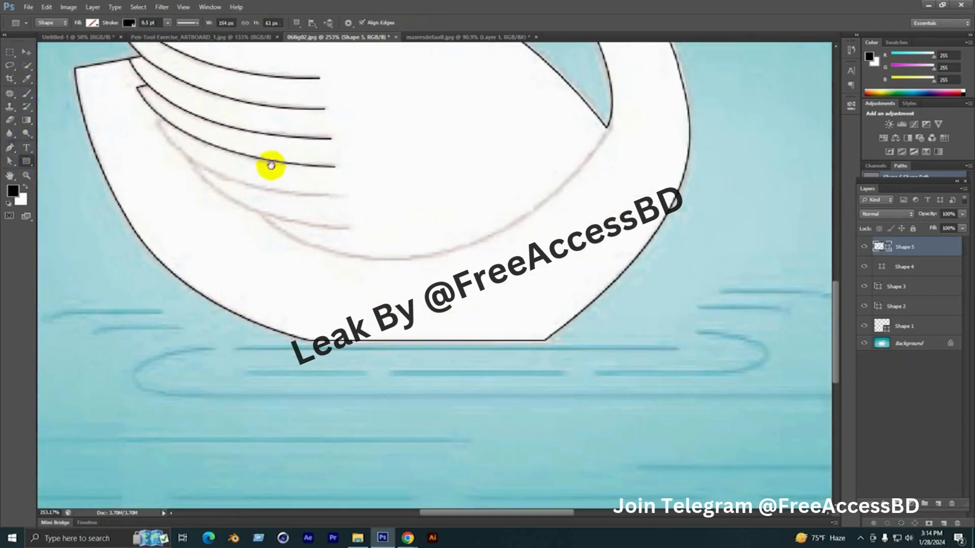
{"action": "left_click", "coordinate": [10, 147]}
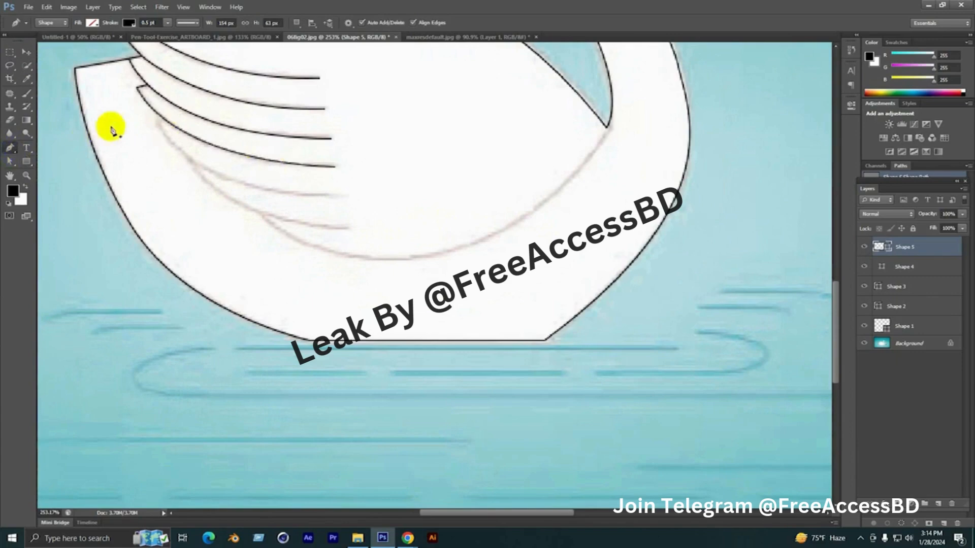
{"action": "left_click", "coordinate": [164, 121]}
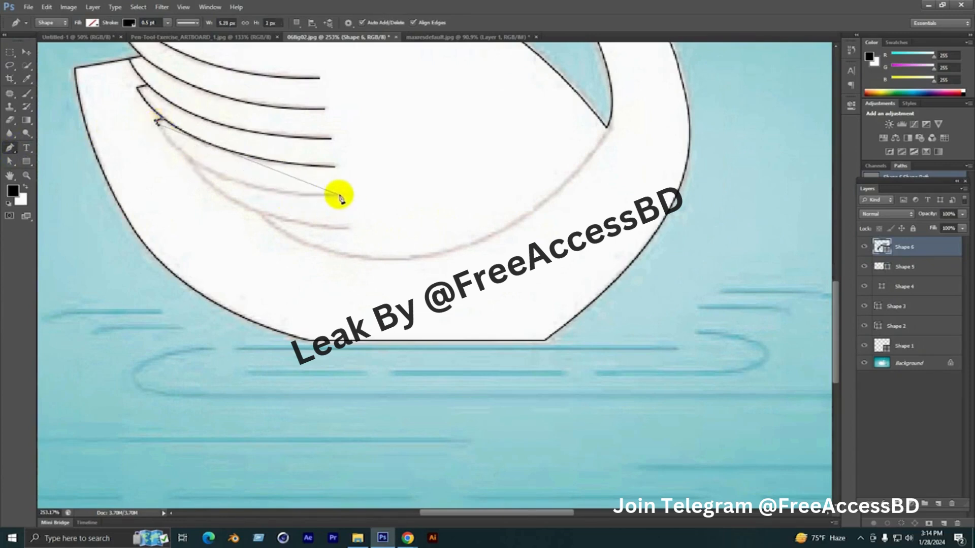
{"action": "left_click_drag", "start_coordinate": [342, 195], "coordinate": [499, 198]}
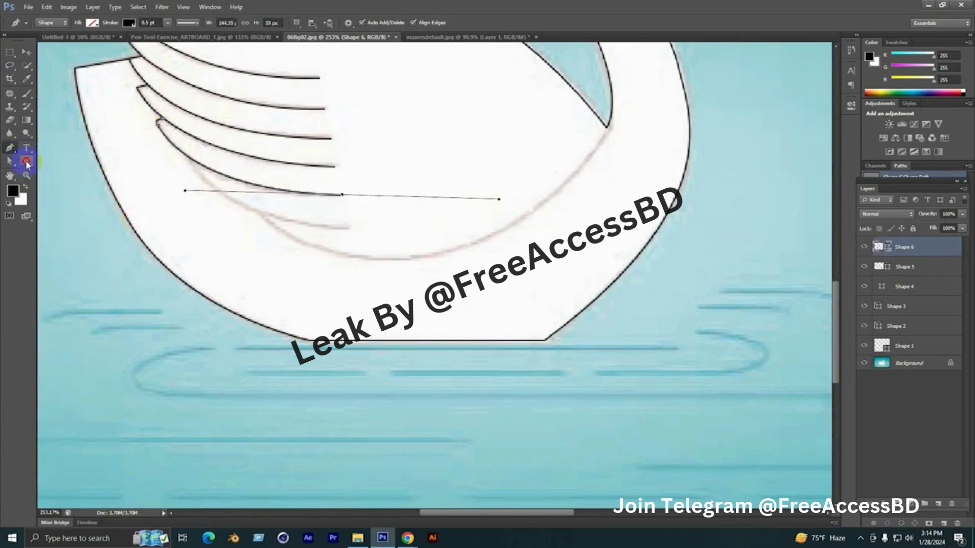
{"action": "left_click", "coordinate": [27, 162]}
Trace the lowest feather line, branching off the fifth feather, as an open curve about 121 px wide
{"action": "left_click_drag", "start_coordinate": [255, 224], "coordinate": [239, 173]}
{"action": "left_click", "coordinate": [11, 148]}
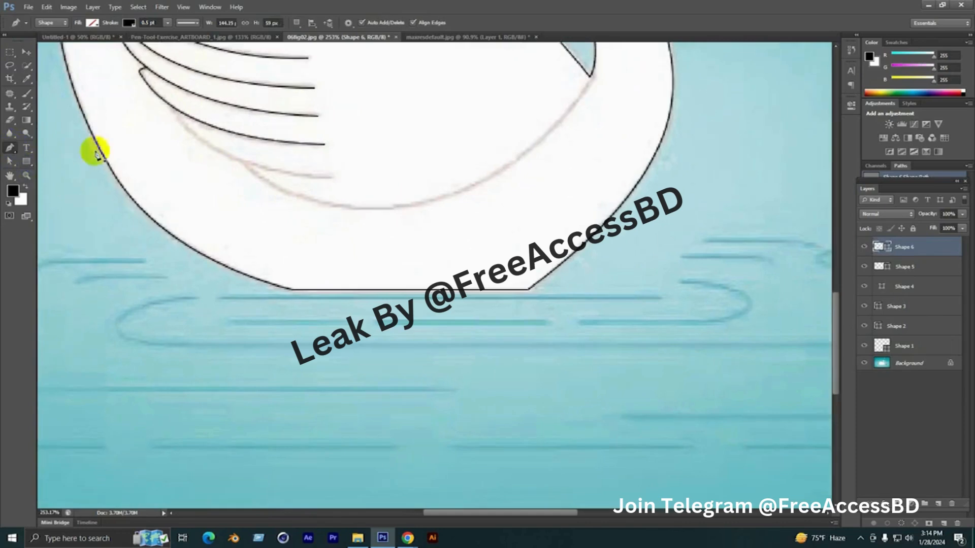
{"action": "scroll", "coordinate": [248, 142], "scroll_direction": "up", "scroll_amount": 2, "text": "alt"}
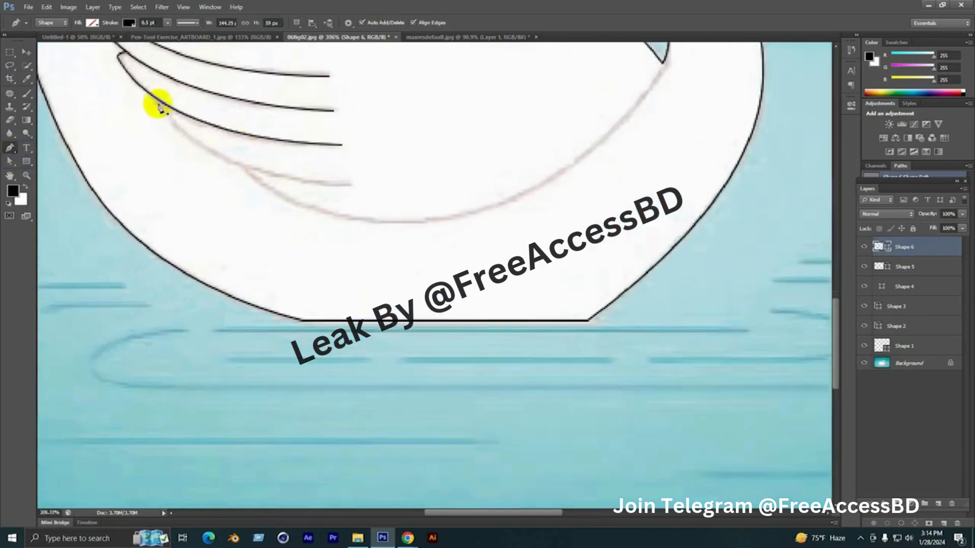
{"action": "left_click", "coordinate": [158, 101]}
{"action": "left_click_drag", "start_coordinate": [347, 185], "coordinate": [511, 196]}
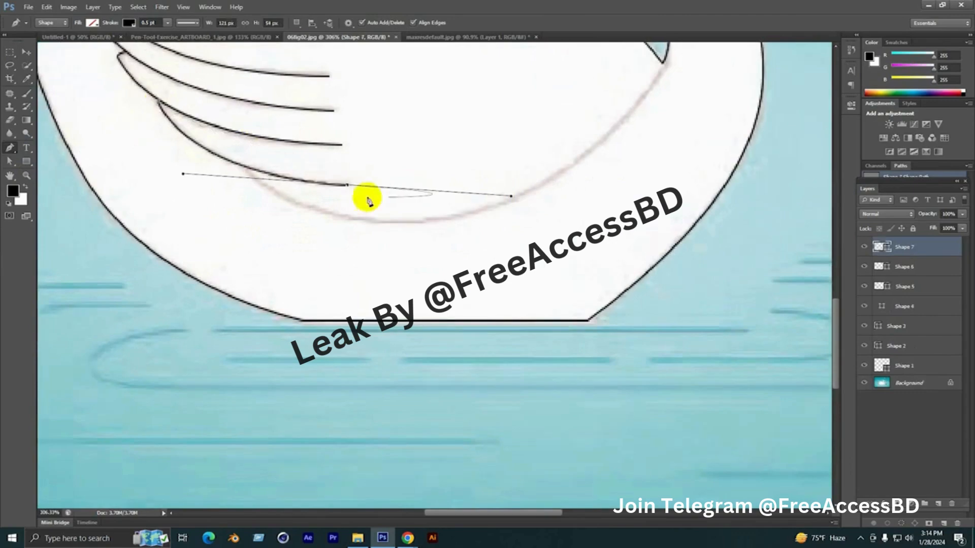
{"action": "left_click", "coordinate": [27, 161]}
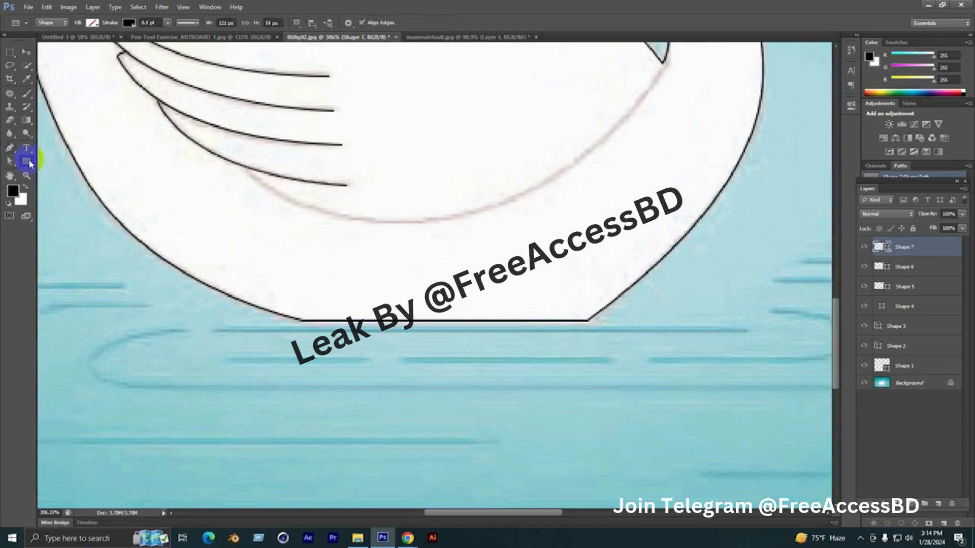
Trace the wing's lower edge from the lowest feather line to the base of the neck as one curve about 272 px wide
{"action": "left_click", "coordinate": [8, 148]}
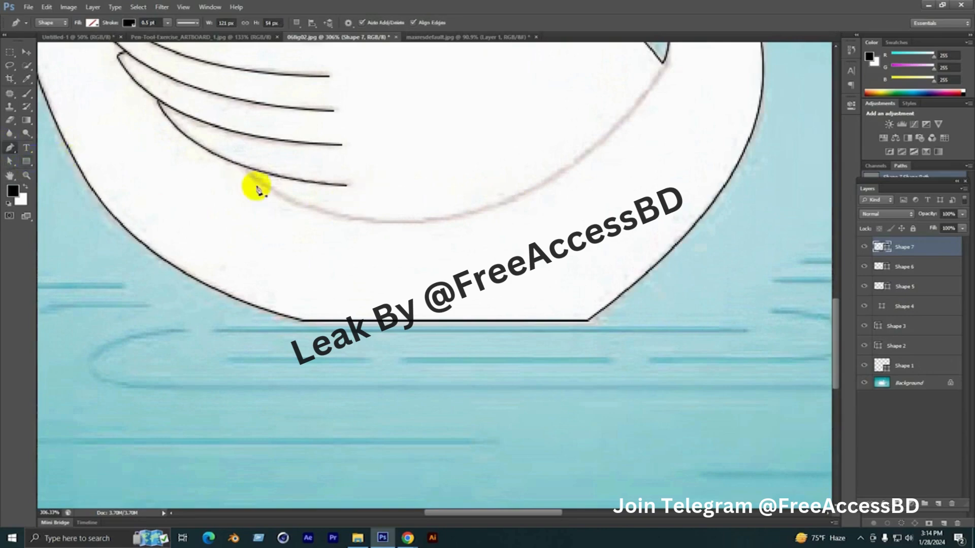
{"action": "left_click", "coordinate": [244, 165]}
{"action": "scroll", "coordinate": [220, 237], "scroll_direction": "down", "scroll_amount": 3}
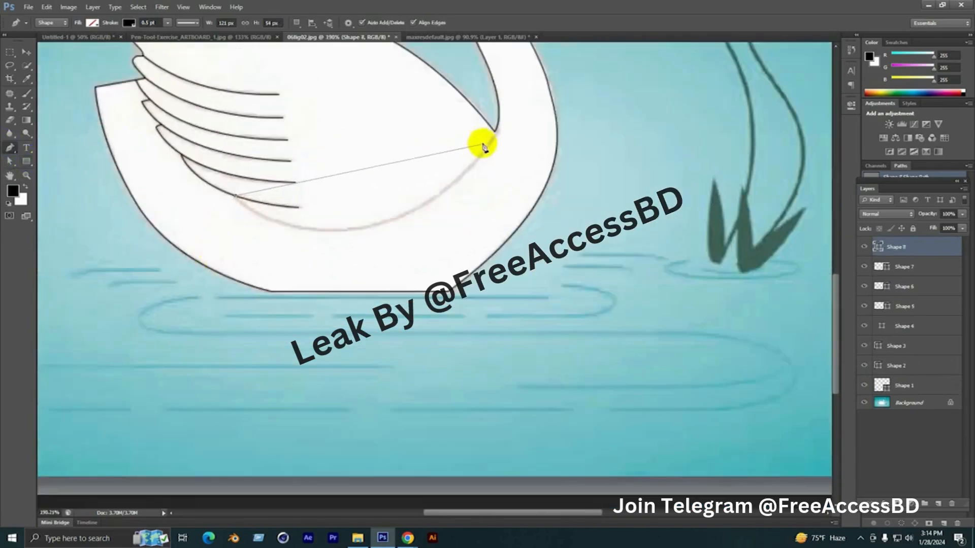
{"action": "scroll", "coordinate": [375, 245], "scroll_direction": "down", "scroll_amount": 2}
{"action": "scroll", "coordinate": [463, 211], "scroll_direction": "down", "scroll_amount": 2}
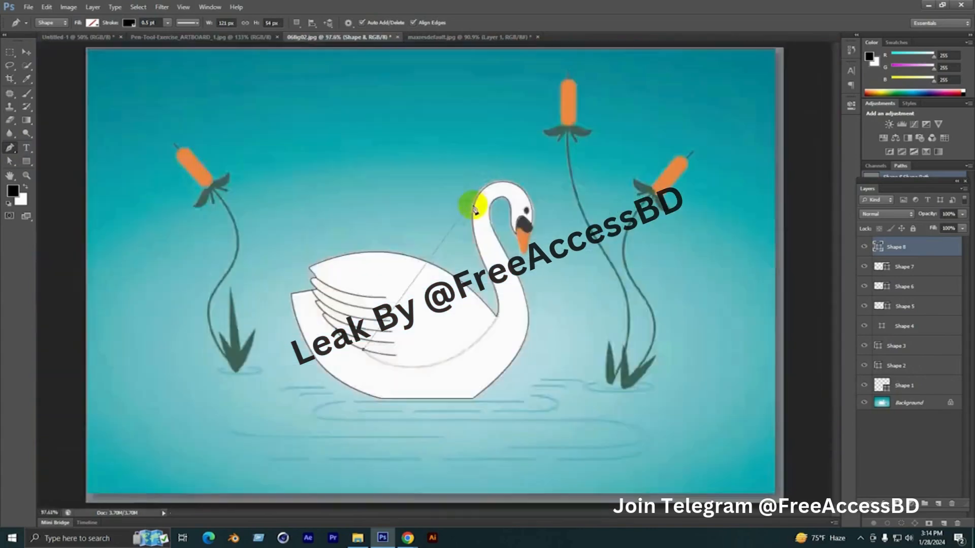
{"action": "scroll", "coordinate": [530, 420], "scroll_direction": "down", "scroll_amount": 1}
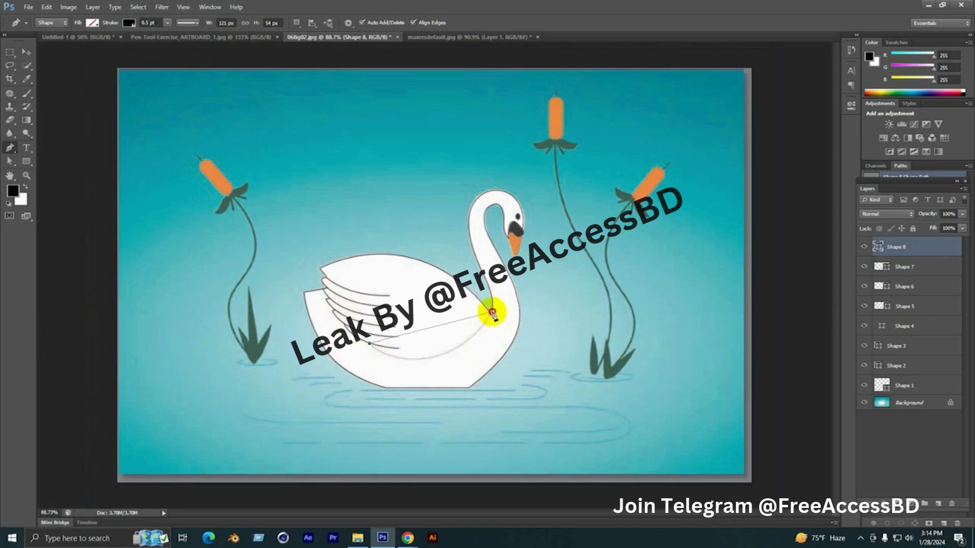
{"action": "left_click_drag", "start_coordinate": [492, 312], "coordinate": [557, 227]}
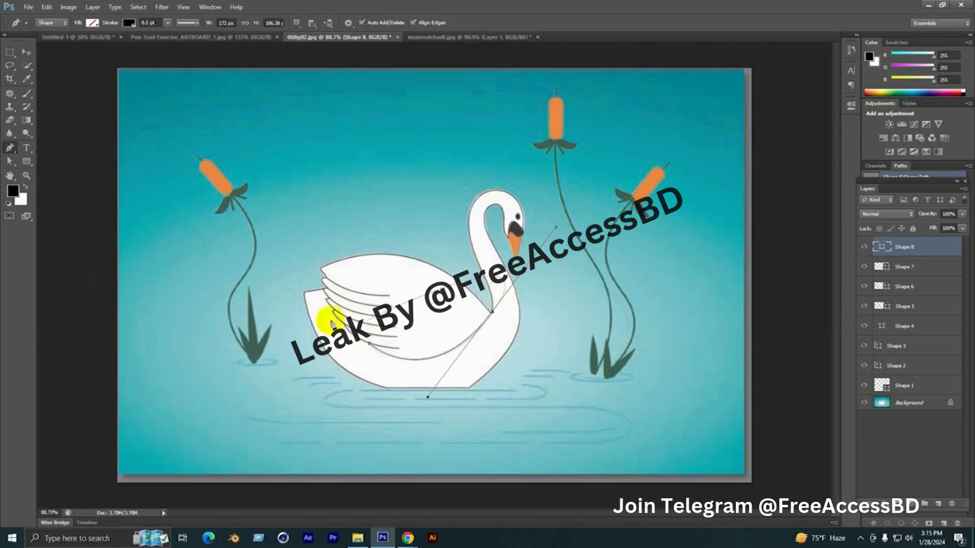
{"action": "left_click", "coordinate": [25, 163]}
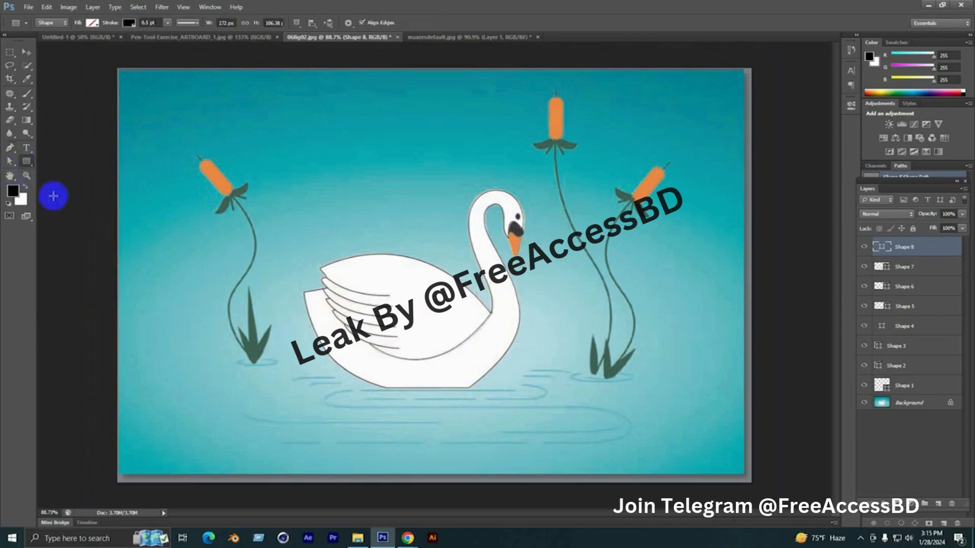
Toggle the Background layer's visibility off and on to check the traced swan lines on their own
{"action": "scroll", "coordinate": [392, 355], "scroll_direction": "up", "scroll_amount": 1}
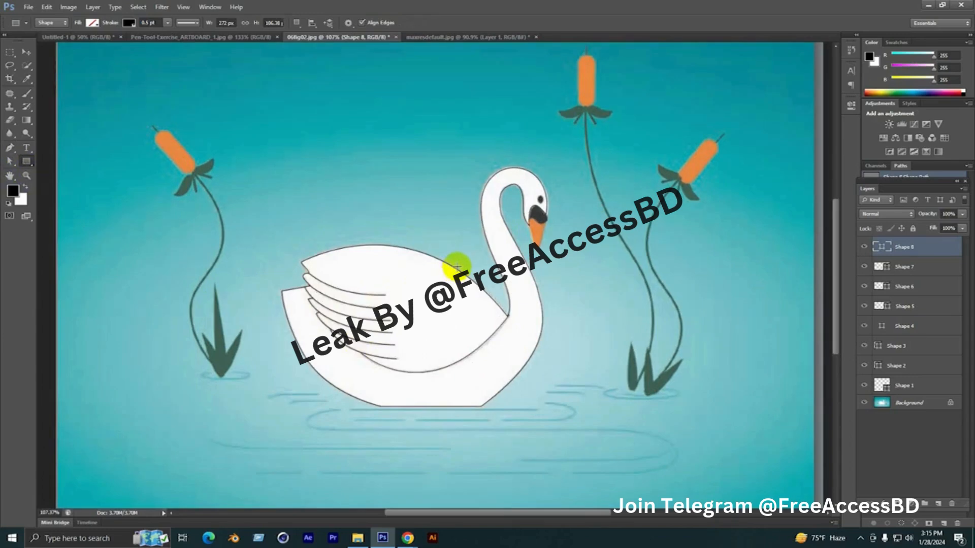
{"action": "scroll", "coordinate": [460, 263], "scroll_direction": "up", "scroll_amount": 2}
{"action": "scroll", "coordinate": [477, 286], "scroll_direction": "down", "scroll_amount": 2}
{"action": "left_click", "coordinate": [884, 405]}
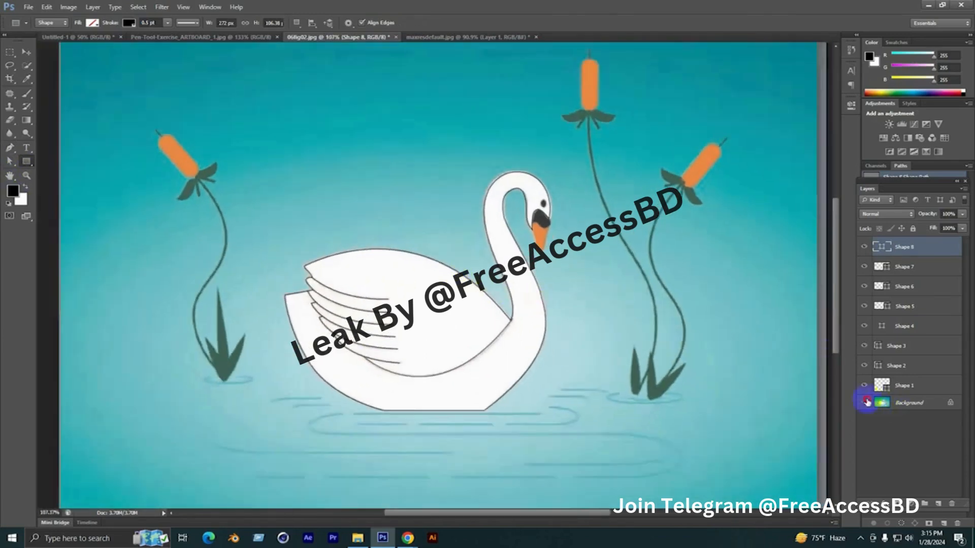
{"action": "left_click", "coordinate": [865, 403]}
{"action": "left_click", "coordinate": [866, 403]}
Trace the black base of the swan's bill with the Pen tool as a closed shape about 34 px wide and 33 px high
{"action": "scroll", "coordinate": [557, 289], "scroll_direction": "up", "scroll_amount": 3}
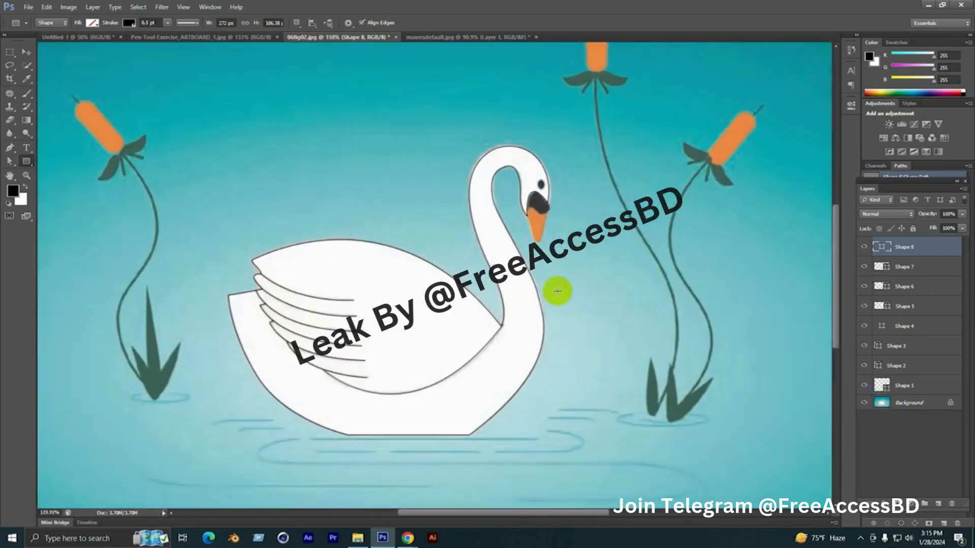
{"action": "scroll", "coordinate": [537, 241], "scroll_direction": "up", "scroll_amount": 1}
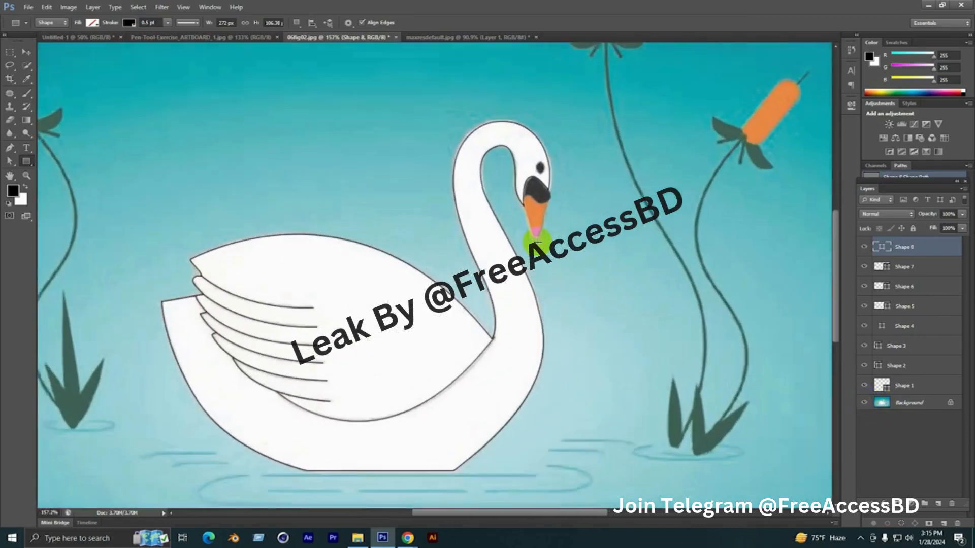
{"action": "scroll", "coordinate": [537, 241], "scroll_direction": "up", "scroll_amount": 2}
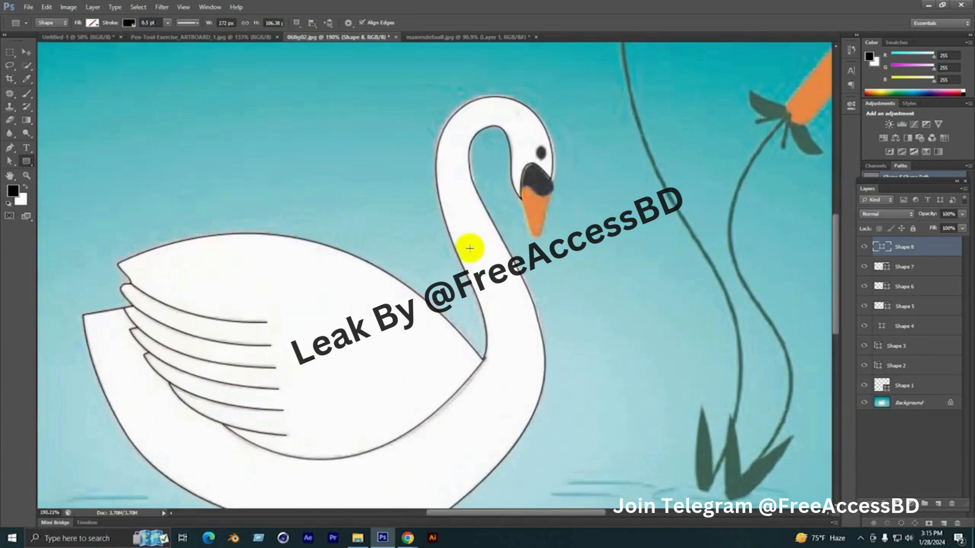
{"action": "scroll", "coordinate": [511, 236], "scroll_direction": "up", "scroll_amount": 1}
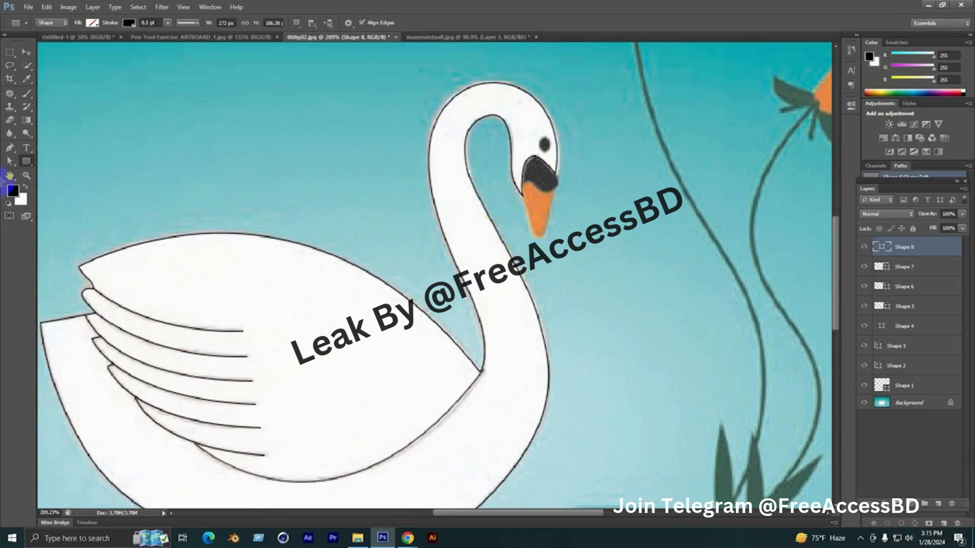
{"action": "left_click", "coordinate": [8, 149]}
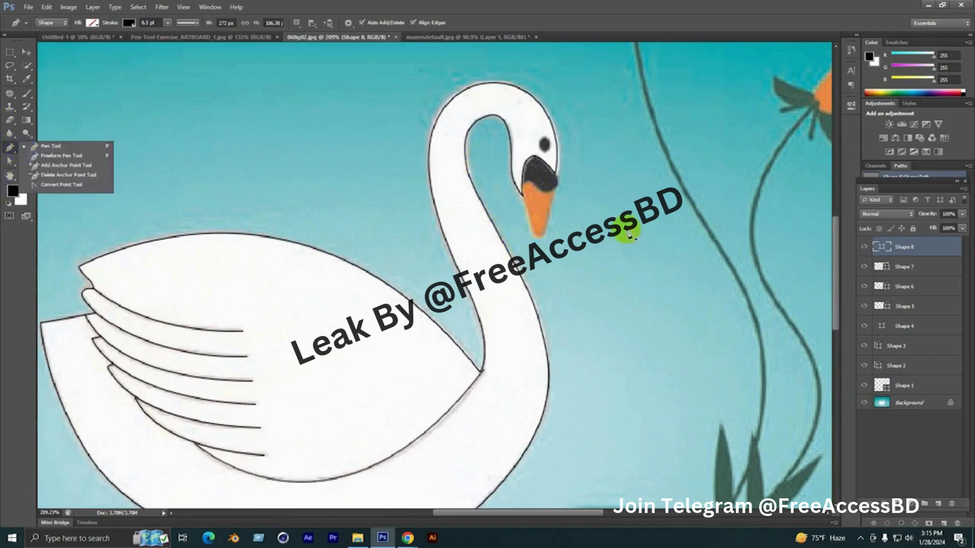
{"action": "scroll", "coordinate": [559, 191], "scroll_direction": "up", "scroll_amount": 7}
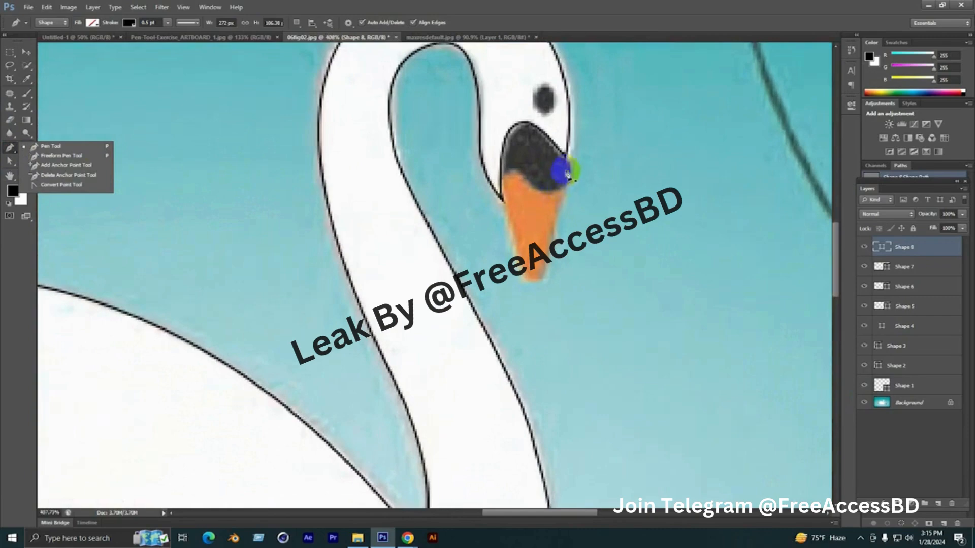
{"action": "left_click", "coordinate": [568, 162]}
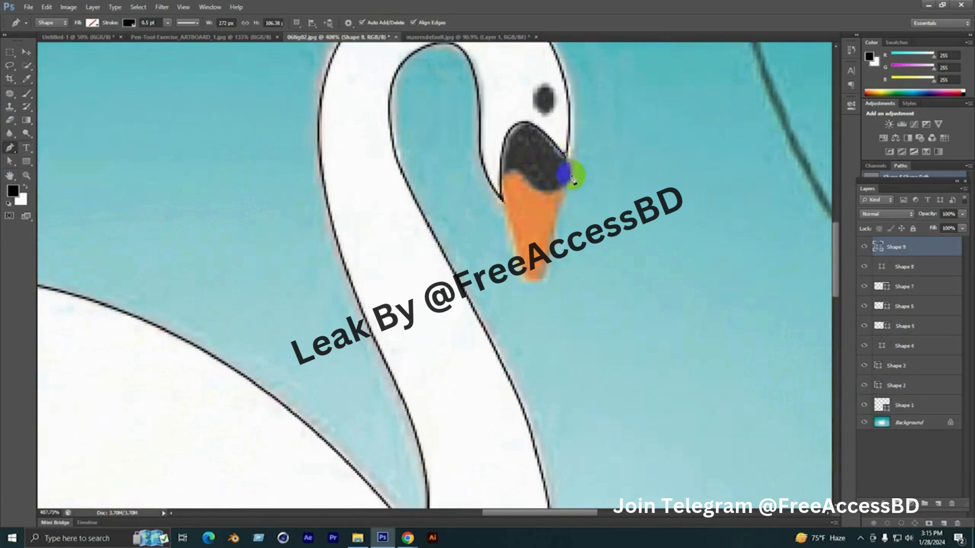
{"action": "left_click", "coordinate": [532, 193]}
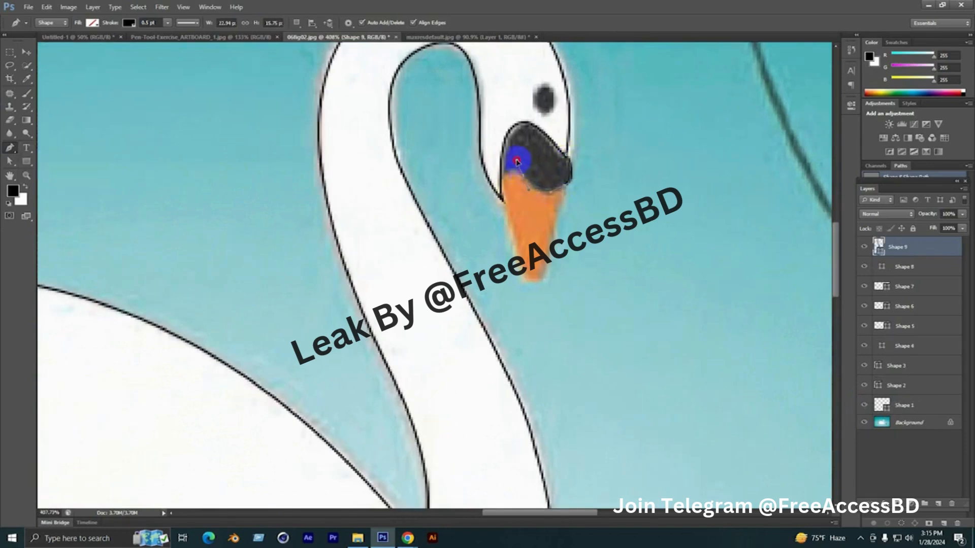
{"action": "left_click_drag", "start_coordinate": [517, 167], "coordinate": [502, 180]}
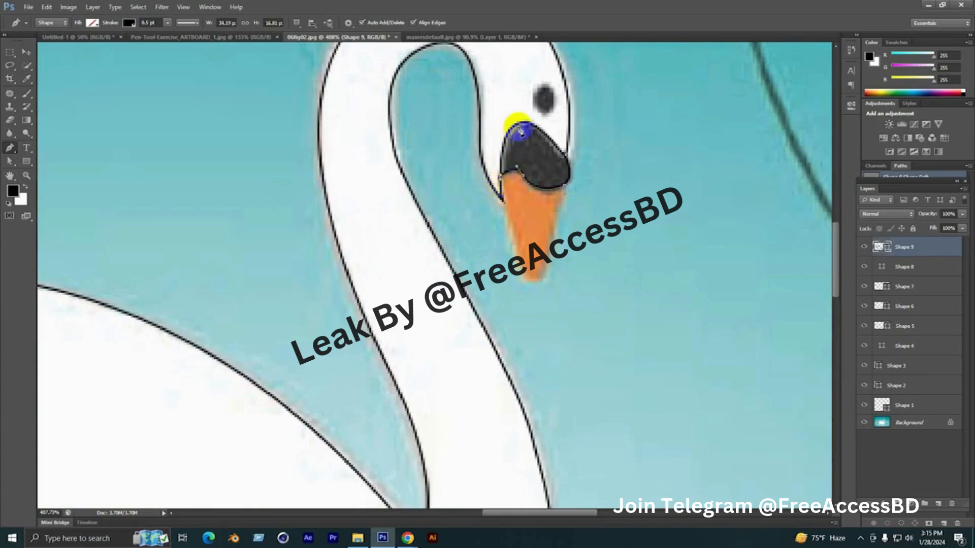
{"action": "scroll", "coordinate": [521, 126], "scroll_direction": "up", "scroll_amount": 2}
{"action": "left_click_drag", "start_coordinate": [518, 121], "coordinate": [552, 119]}
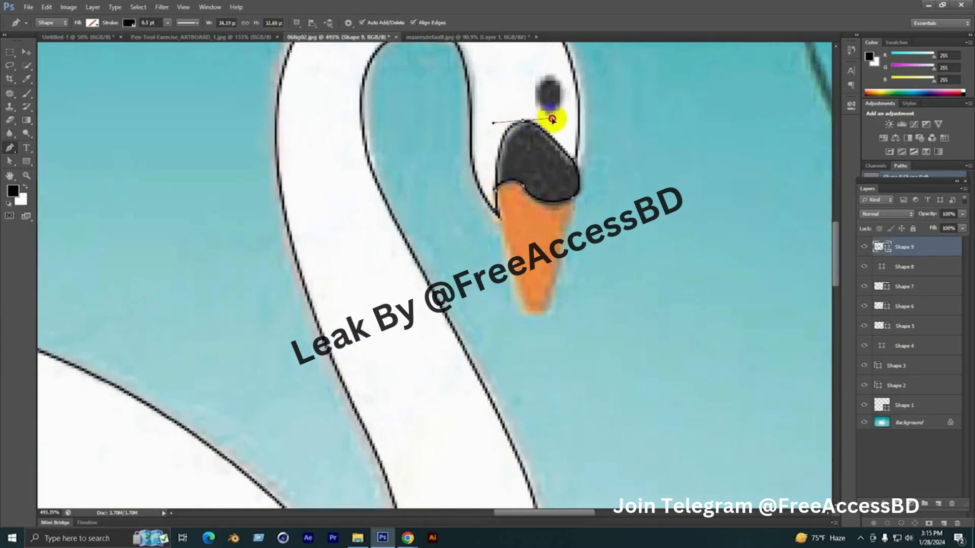
{"action": "left_click", "coordinate": [574, 162]}
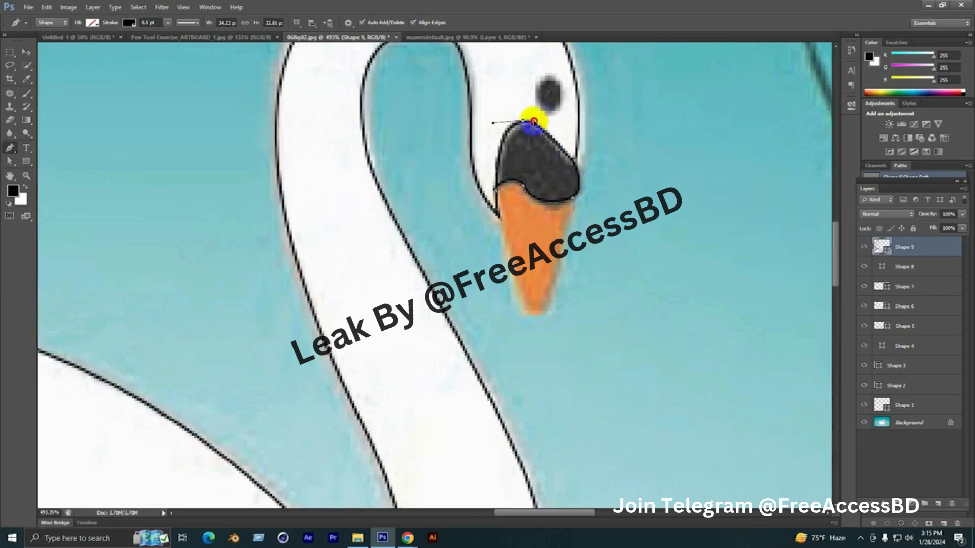
{"action": "left_click_drag", "start_coordinate": [534, 121], "coordinate": [573, 162]}
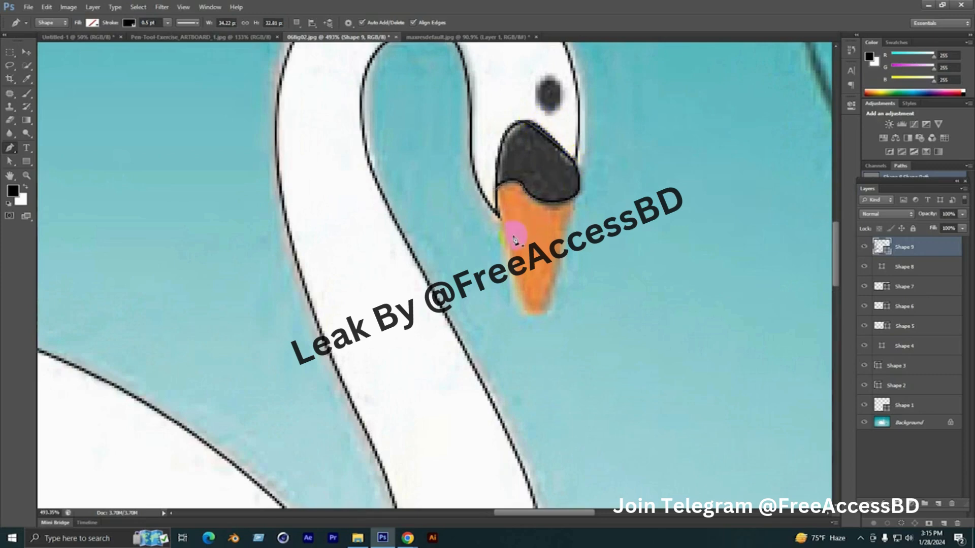
Fill the traced bill base shape with solid black and deselect it
{"action": "scroll", "coordinate": [515, 238], "scroll_direction": "down", "scroll_amount": 2}
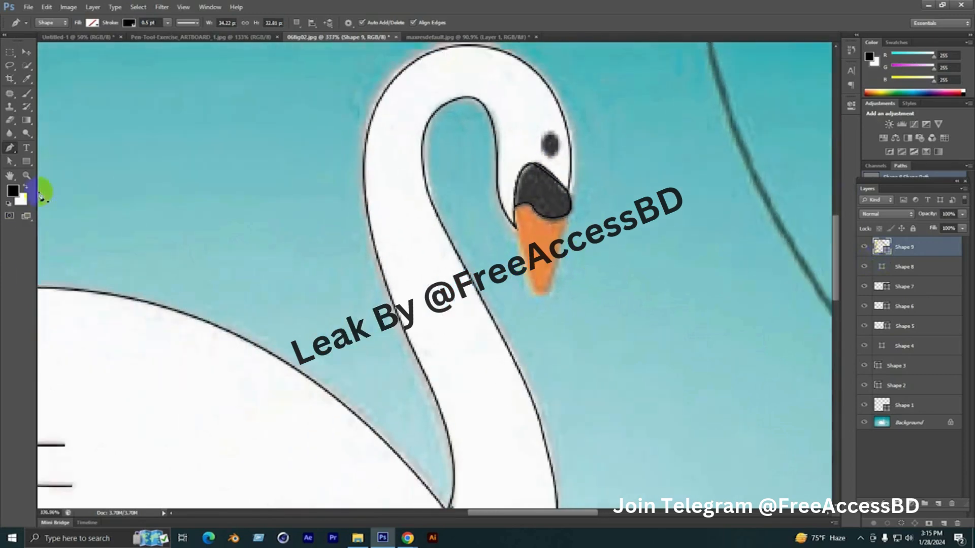
{"action": "key", "text": "d"}
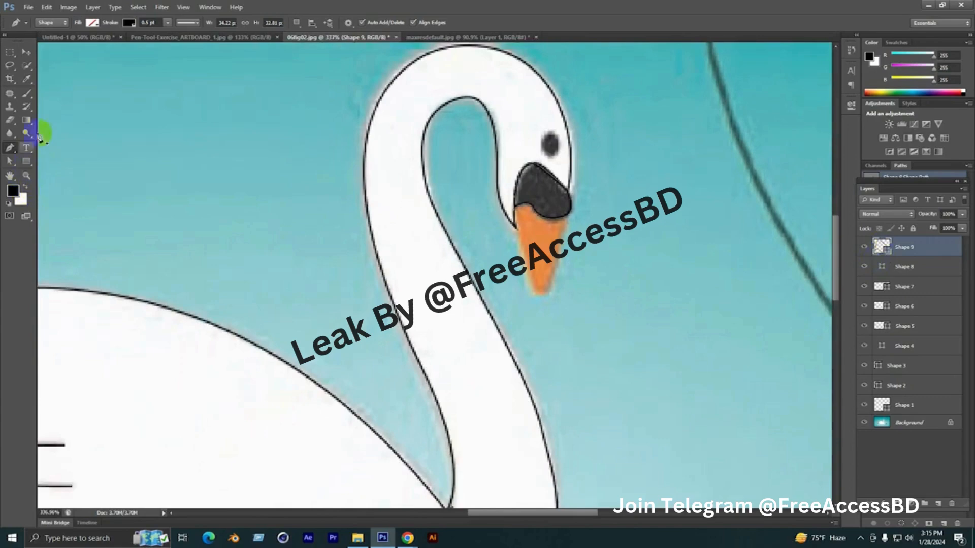
{"action": "left_click", "coordinate": [93, 23]}
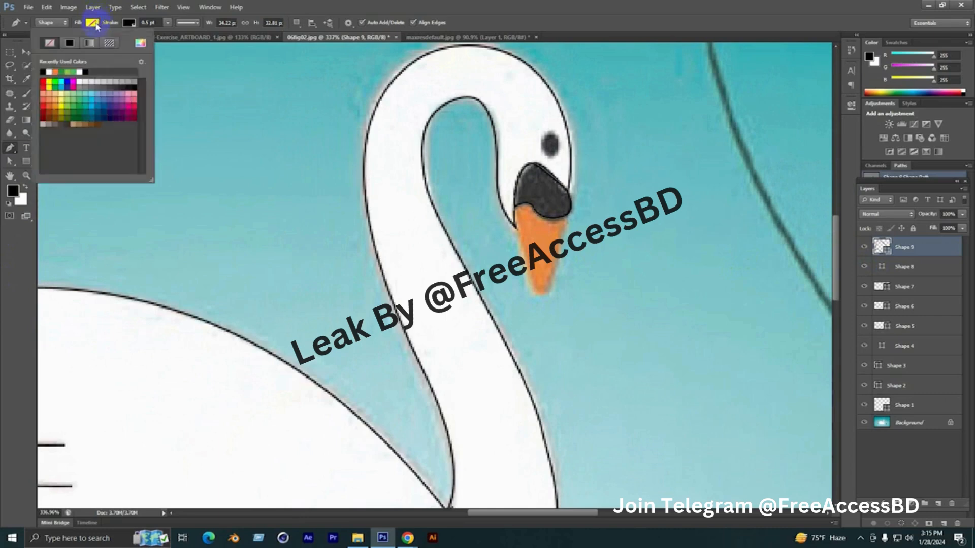
{"action": "left_click", "coordinate": [44, 71]}
{"action": "left_click", "coordinate": [393, 3]}
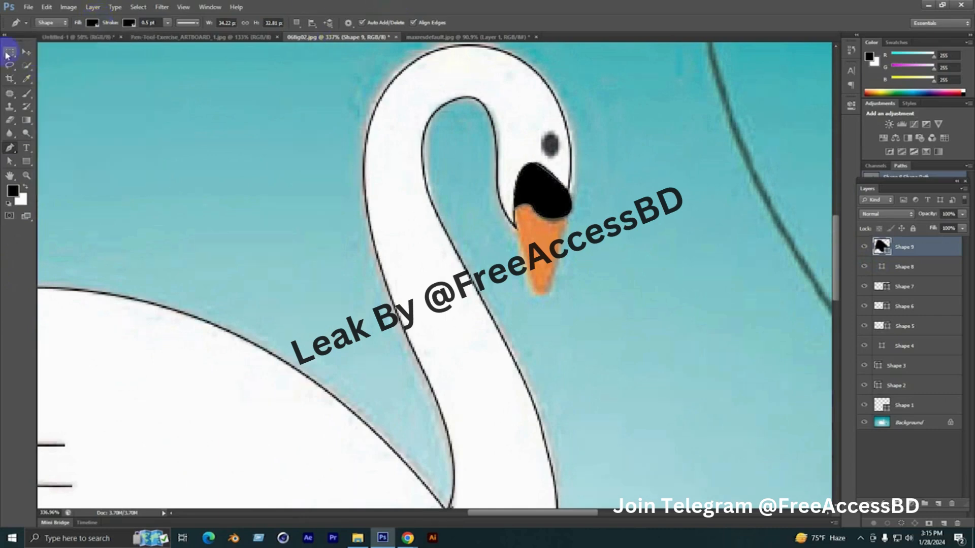
{"action": "left_click", "coordinate": [25, 51]}
{"action": "left_click", "coordinate": [245, 221]}
{"action": "left_click_drag", "start_coordinate": [321, 307], "coordinate": [291, 225]}
Trace the orange beak below the black base as a closed pointed shape about 32 px wide and 52 px high
{"action": "scroll", "coordinate": [550, 188], "scroll_direction": "up", "scroll_amount": 2}
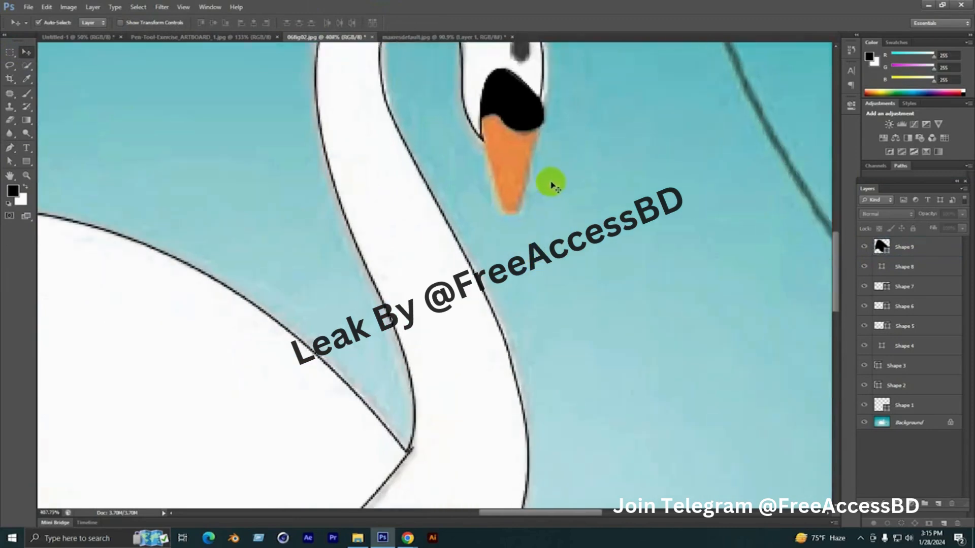
{"action": "left_click", "coordinate": [9, 146]}
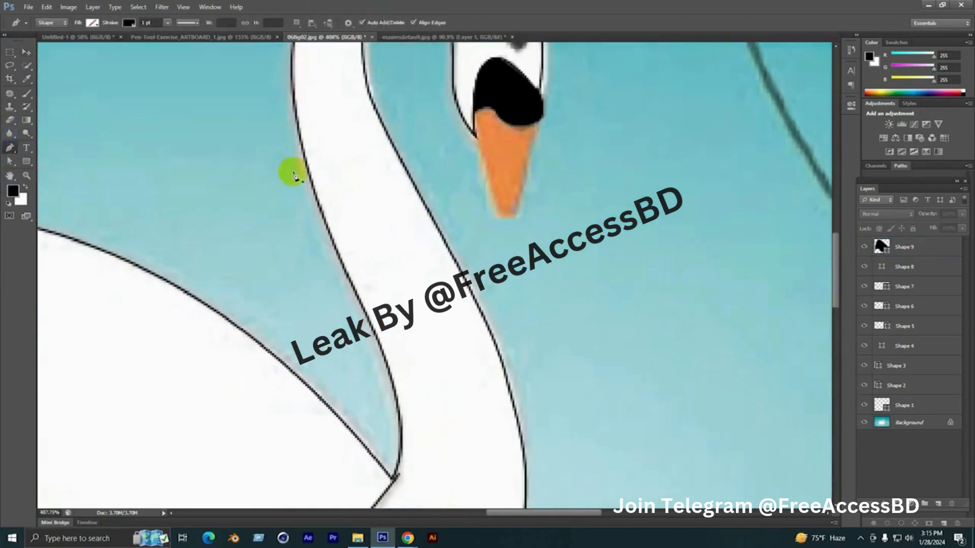
{"action": "scroll", "coordinate": [461, 146], "scroll_direction": "up", "scroll_amount": 1}
{"action": "left_click", "coordinate": [491, 126]}
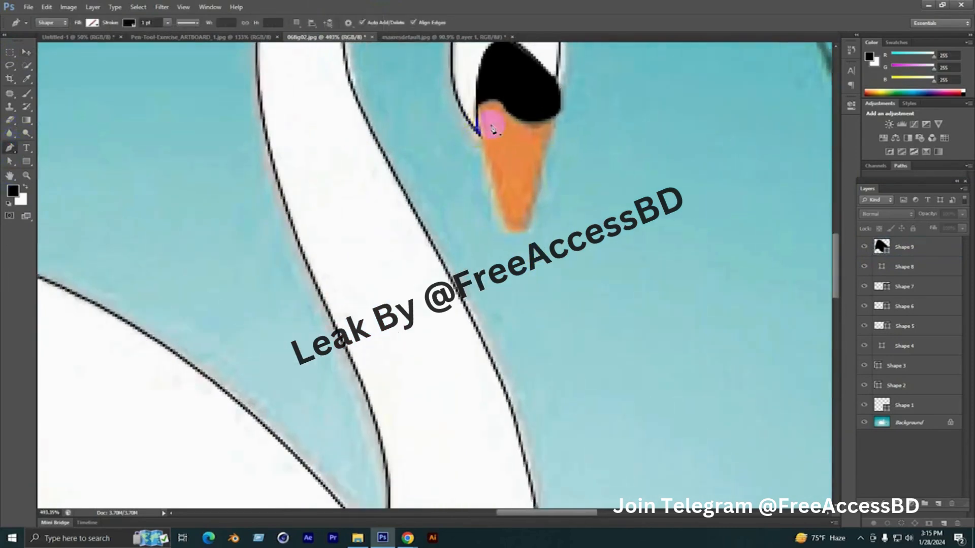
{"action": "left_click_drag", "start_coordinate": [517, 232], "coordinate": [484, 133]}
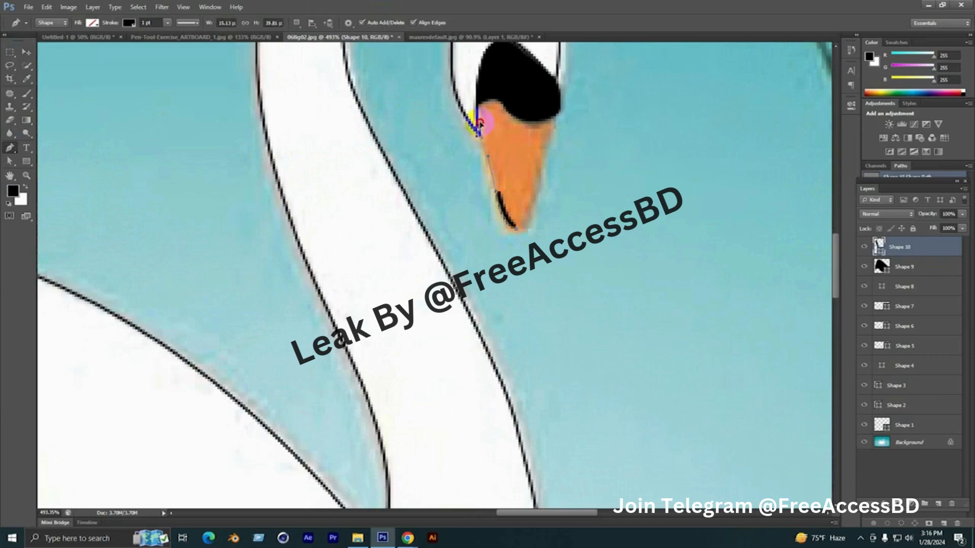
{"action": "mouse_move", "coordinate": [479, 124]}
{"action": "left_mouse_down"}
{"action": "mouse_move", "coordinate": [482, 98]}
{"action": "mouse_move", "coordinate": [532, 129]}
{"action": "mouse_move", "coordinate": [544, 121]}
{"action": "left_mouse_up"}
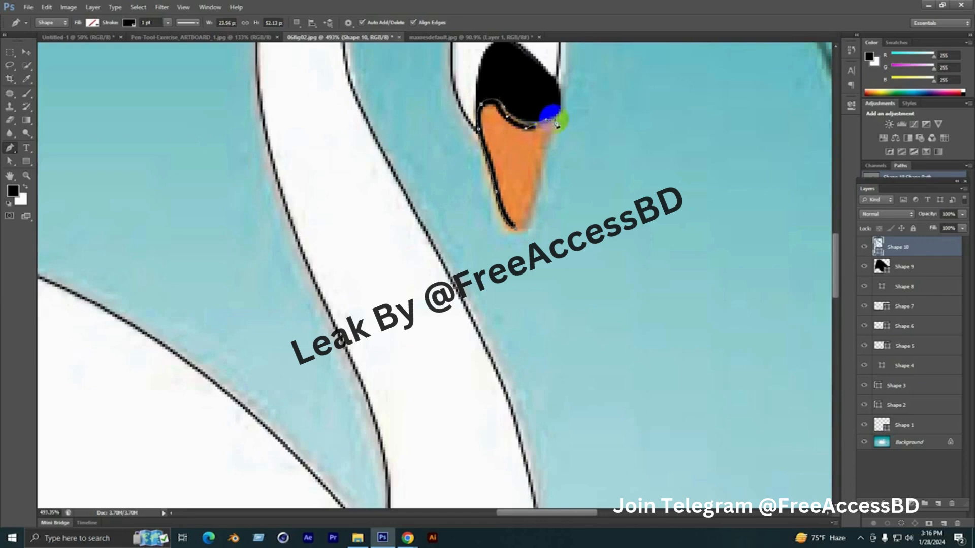
{"action": "key", "text": "ctrl+z"}
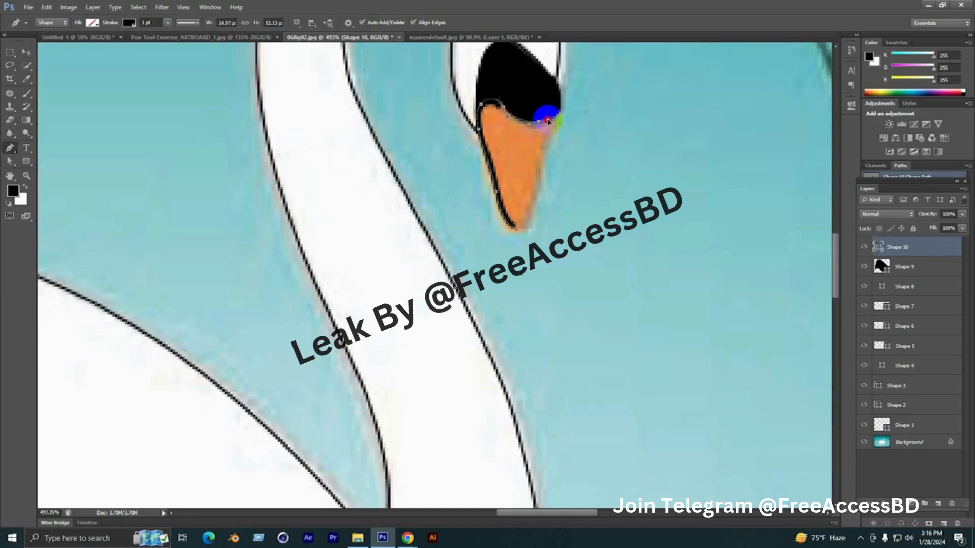
{"action": "left_click_drag", "start_coordinate": [549, 121], "coordinate": [551, 125]}
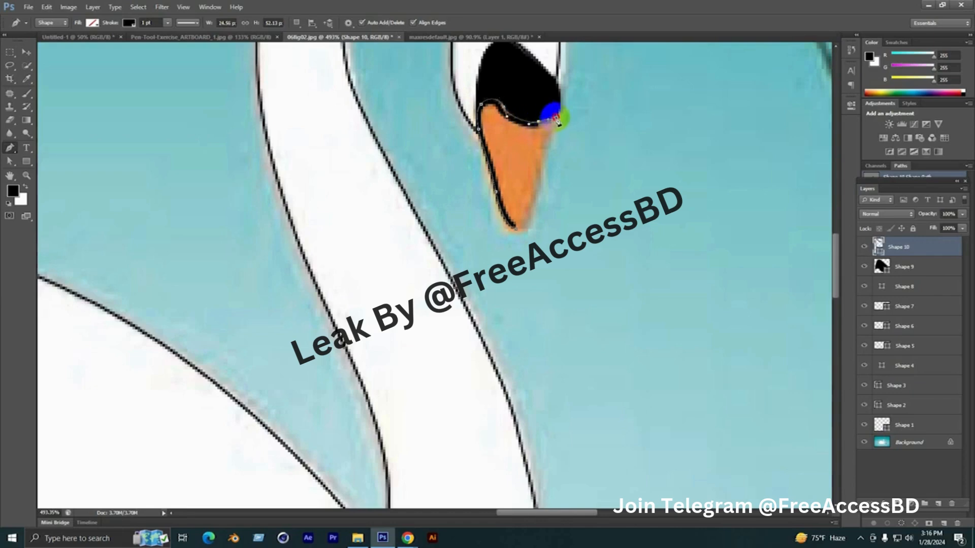
{"action": "left_click", "coordinate": [555, 118]}
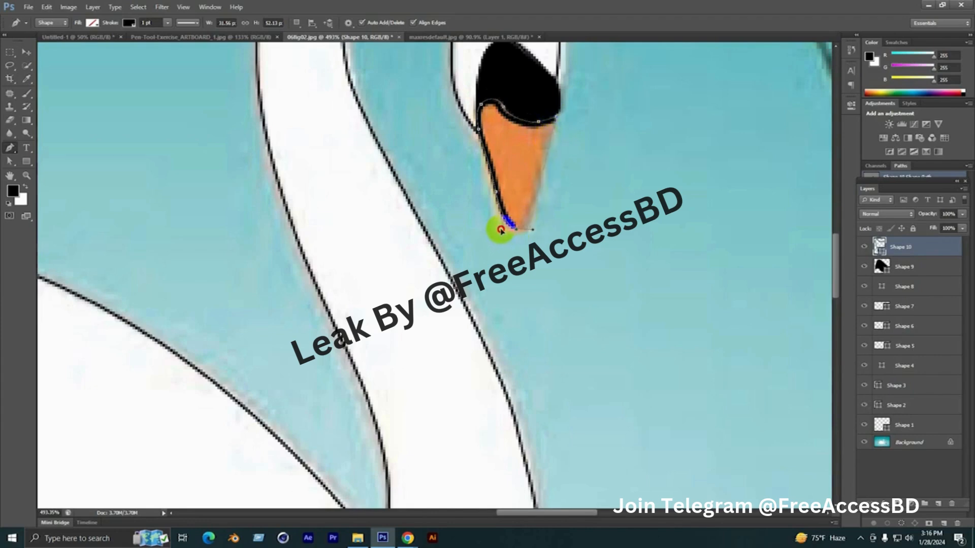
{"action": "left_click_drag", "start_coordinate": [500, 232], "coordinate": [499, 233]}
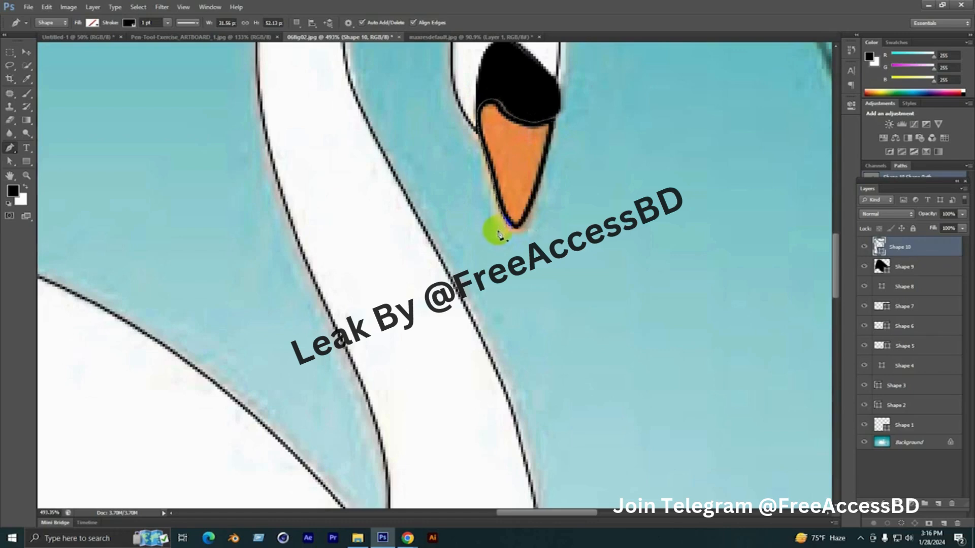
Remove the beak shape's stroke, fill it with the orange ec884d sampled from the illustration's beak, and deselect it
{"action": "scroll", "coordinate": [510, 244], "scroll_direction": "down", "scroll_amount": 7}
{"action": "left_click", "coordinate": [26, 162]}
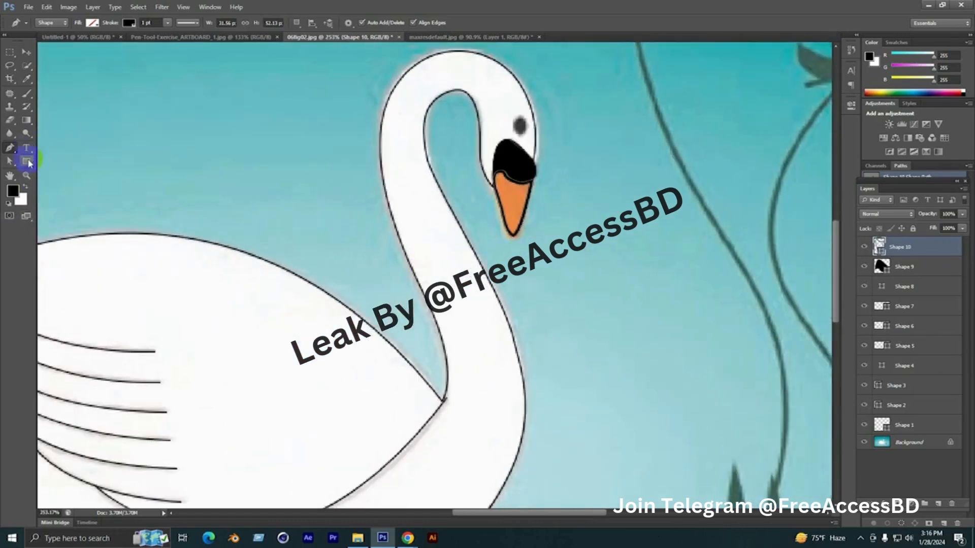
{"action": "left_click", "coordinate": [130, 23]}
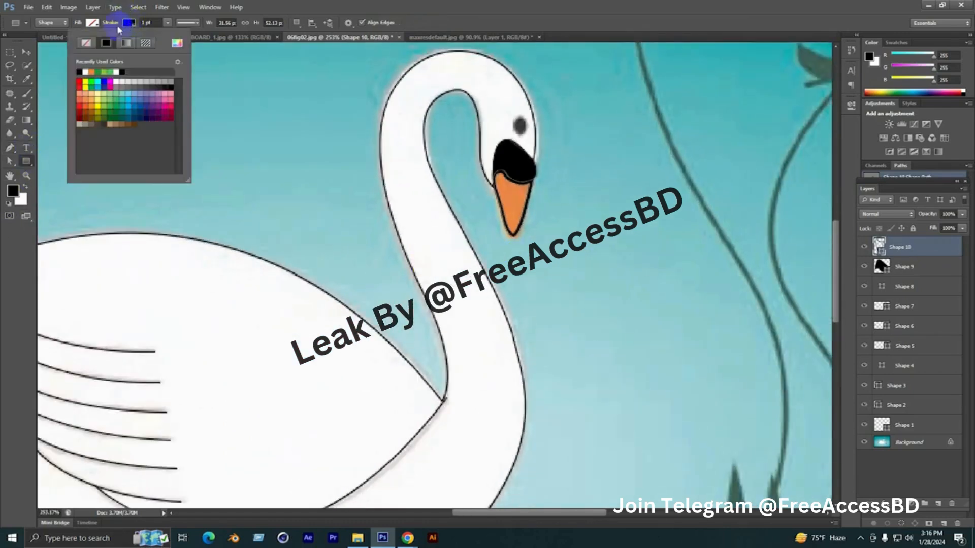
{"action": "left_click", "coordinate": [86, 43]}
{"action": "left_click", "coordinate": [92, 23]}
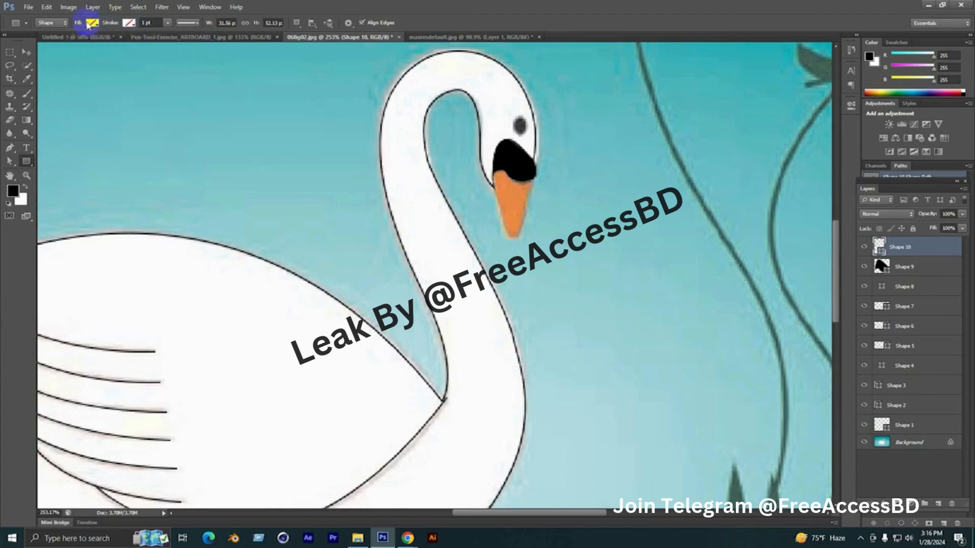
{"action": "left_click", "coordinate": [140, 43]}
{"action": "left_click", "coordinate": [514, 199]}
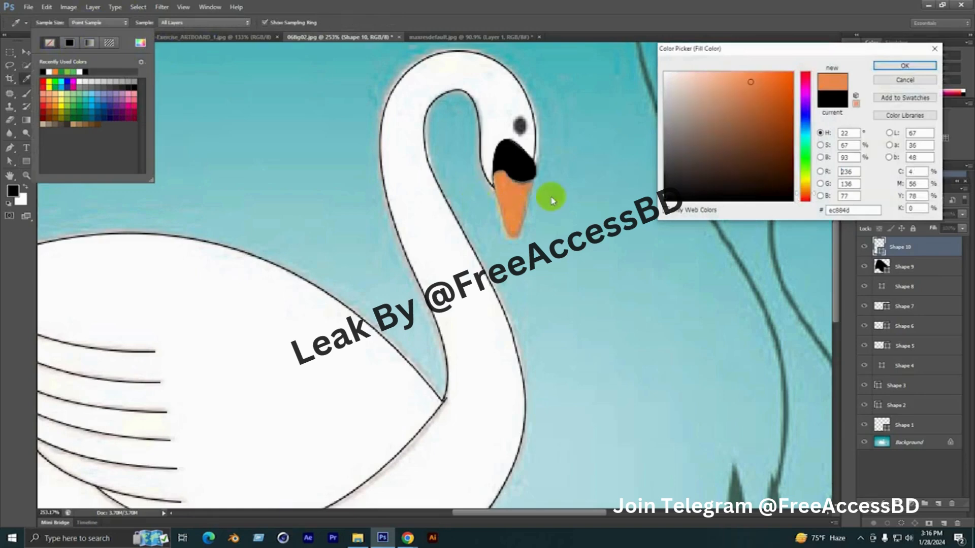
{"action": "left_click", "coordinate": [927, 60]}
{"action": "left_click", "coordinate": [653, 4]}
{"action": "scroll", "coordinate": [491, 182], "scroll_direction": "down", "scroll_amount": 4}
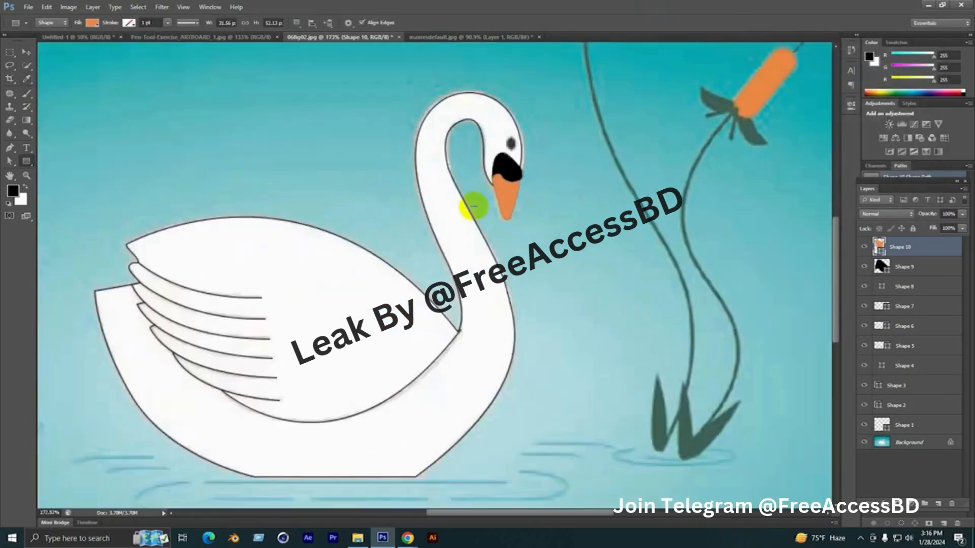
{"action": "left_click", "coordinate": [27, 52]}
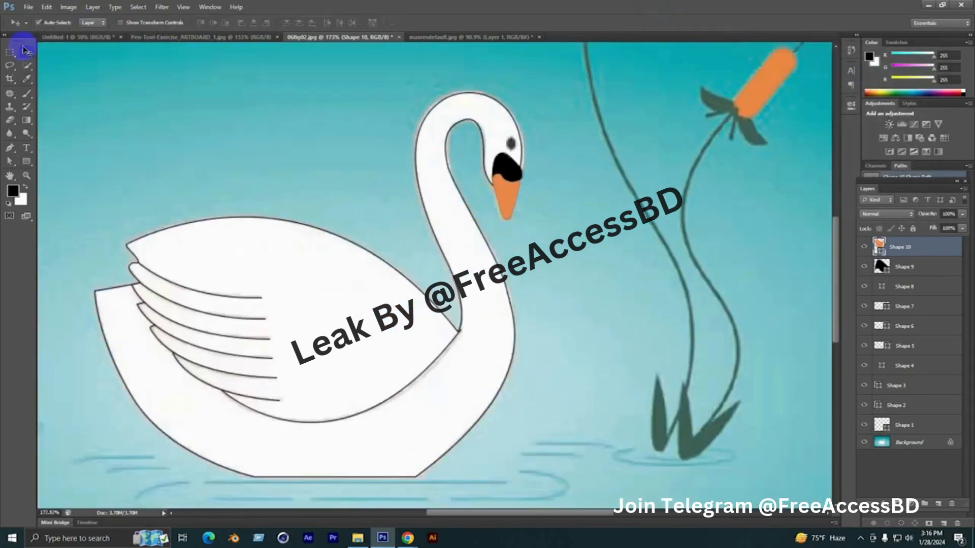
{"action": "left_click", "coordinate": [196, 147]}
Fill the swan's main body outline shape (Shape 1) with white
{"action": "scroll", "coordinate": [253, 248], "scroll_direction": "down", "scroll_amount": 2}
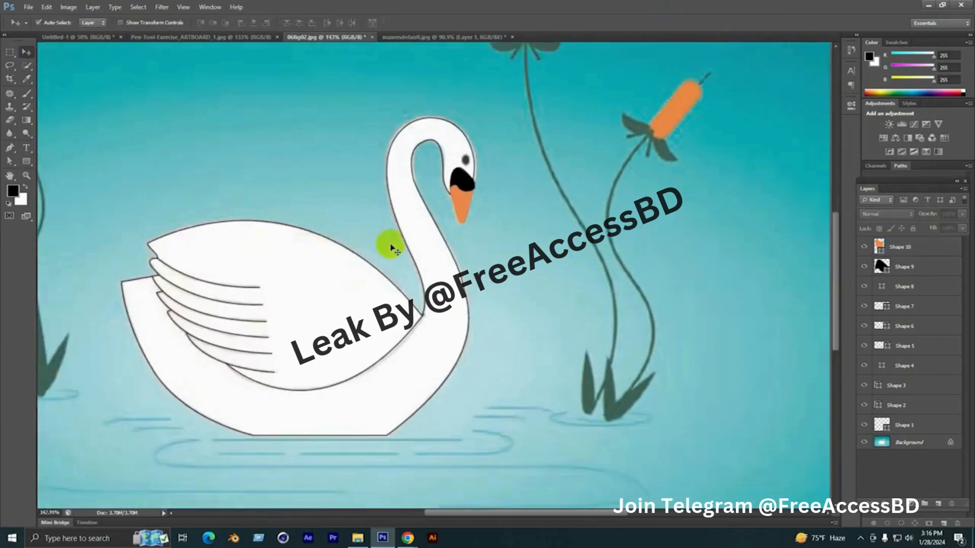
{"action": "left_click", "coordinate": [409, 247]}
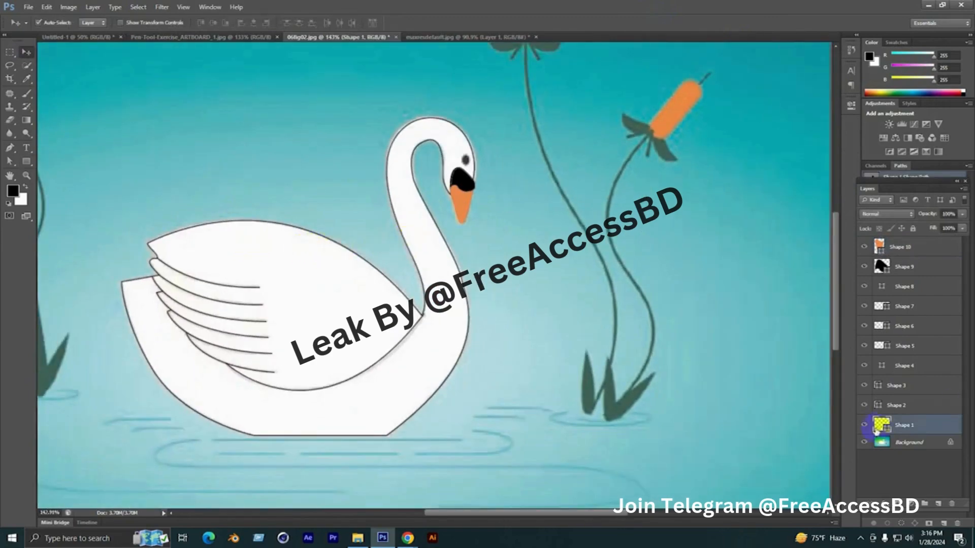
{"action": "left_click", "coordinate": [25, 160]}
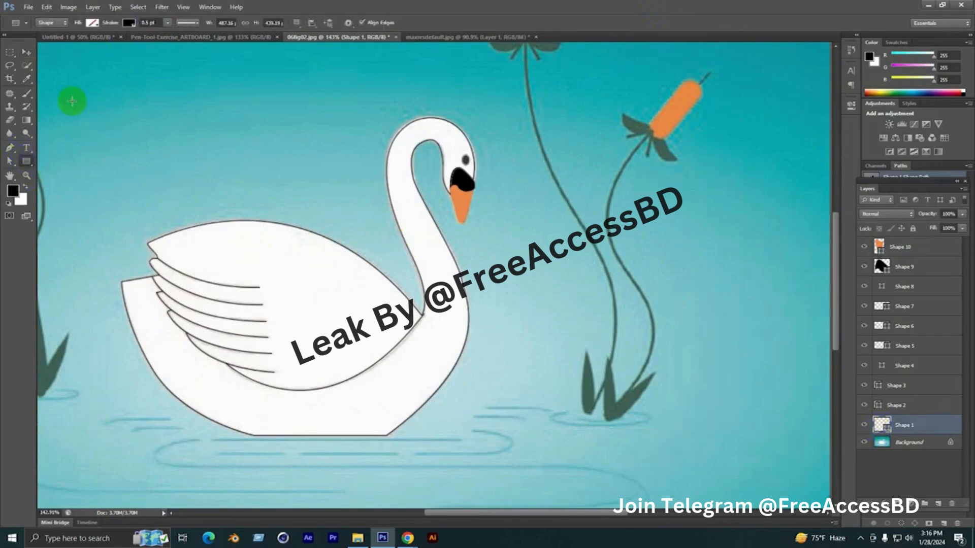
{"action": "left_click", "coordinate": [93, 22]}
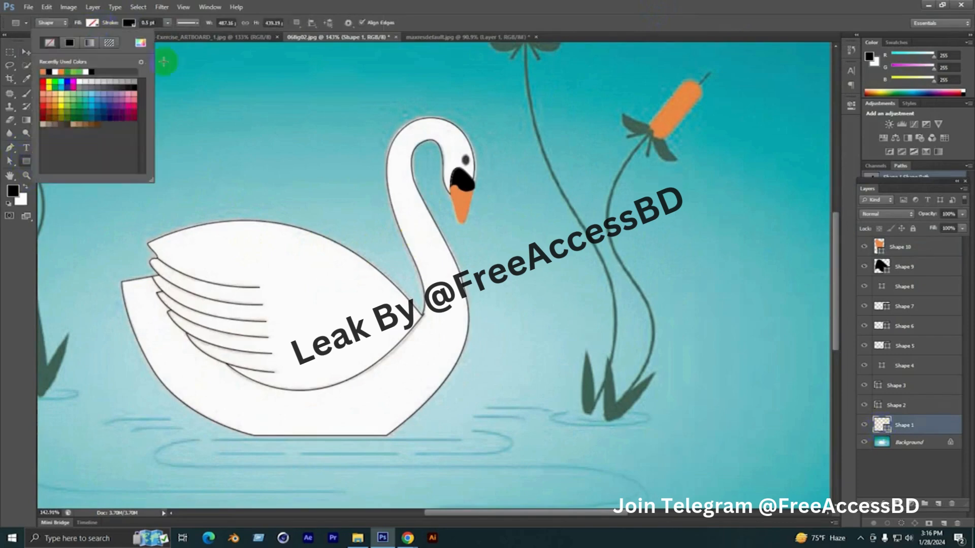
{"action": "left_click", "coordinate": [140, 42]}
{"action": "left_click", "coordinate": [894, 66]}
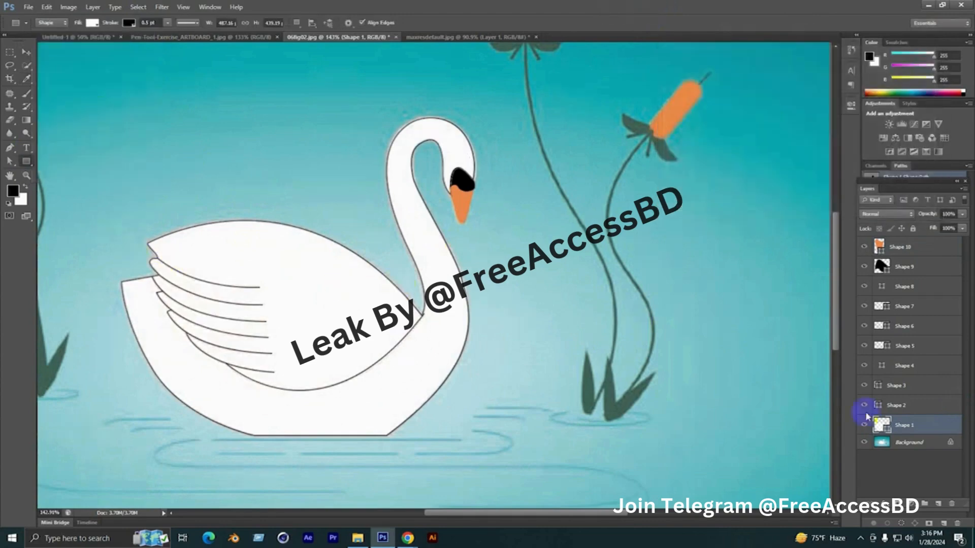
Hide the Background layer to inspect the traced swan on its own, and show the layer again
{"action": "left_click", "coordinate": [863, 444]}
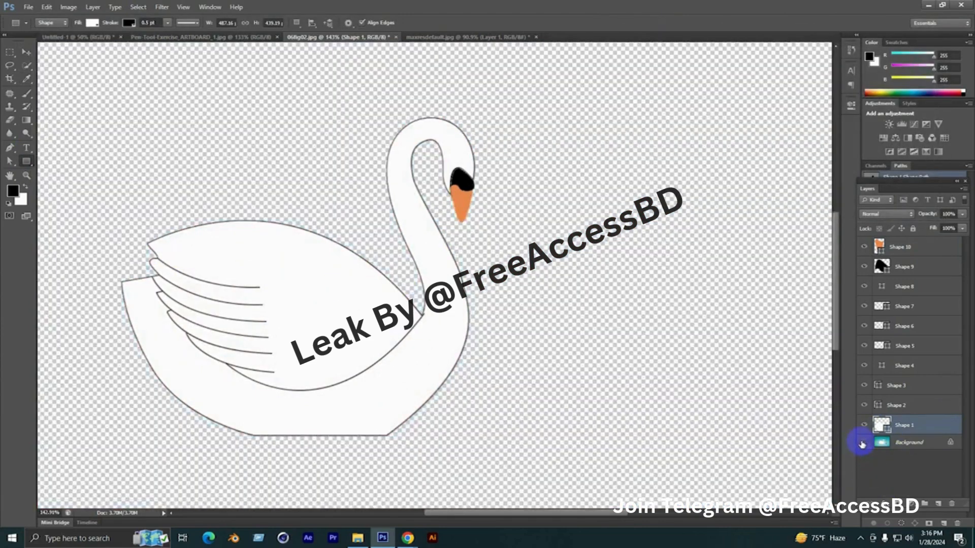
{"action": "scroll", "coordinate": [529, 300], "scroll_direction": "down", "scroll_amount": 2}
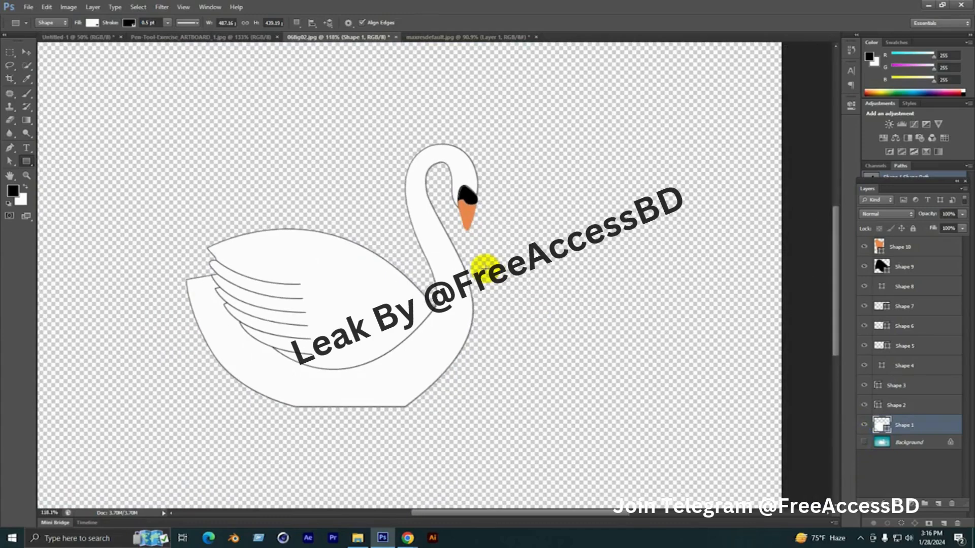
{"action": "left_click", "coordinate": [25, 53]}
{"action": "left_click", "coordinate": [132, 147]}
{"action": "scroll", "coordinate": [194, 235], "scroll_direction": "down", "scroll_amount": 2}
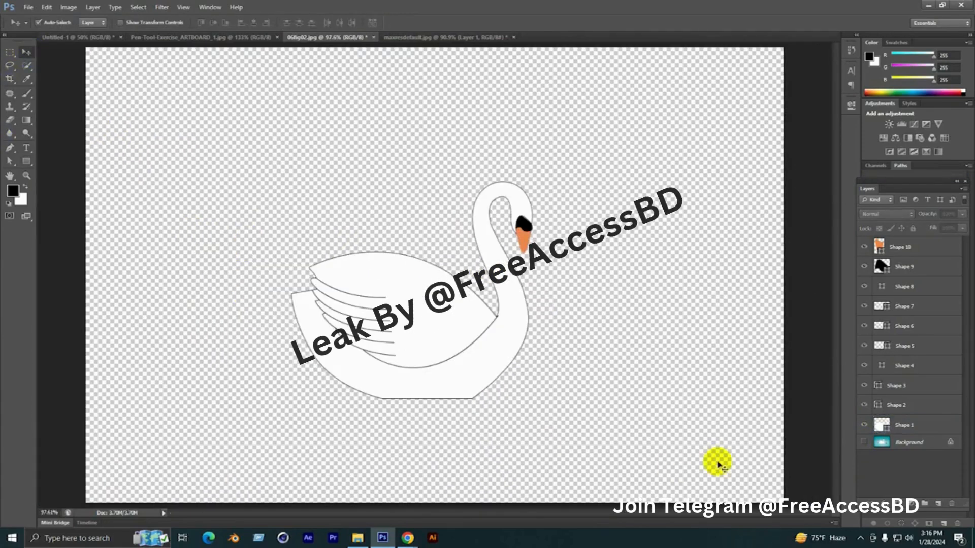
{"action": "scroll", "coordinate": [733, 440], "scroll_direction": "up", "scroll_amount": 2}
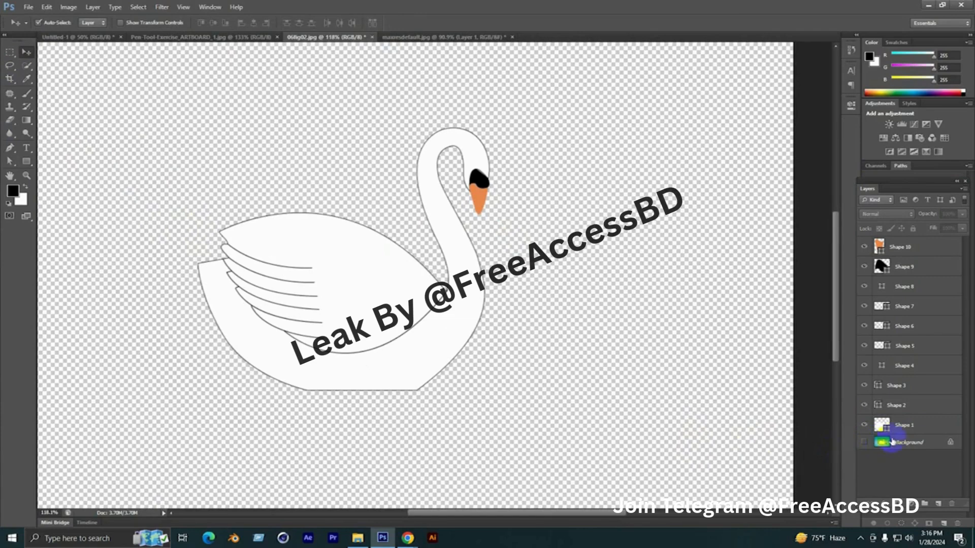
{"action": "left_click", "coordinate": [864, 443]}
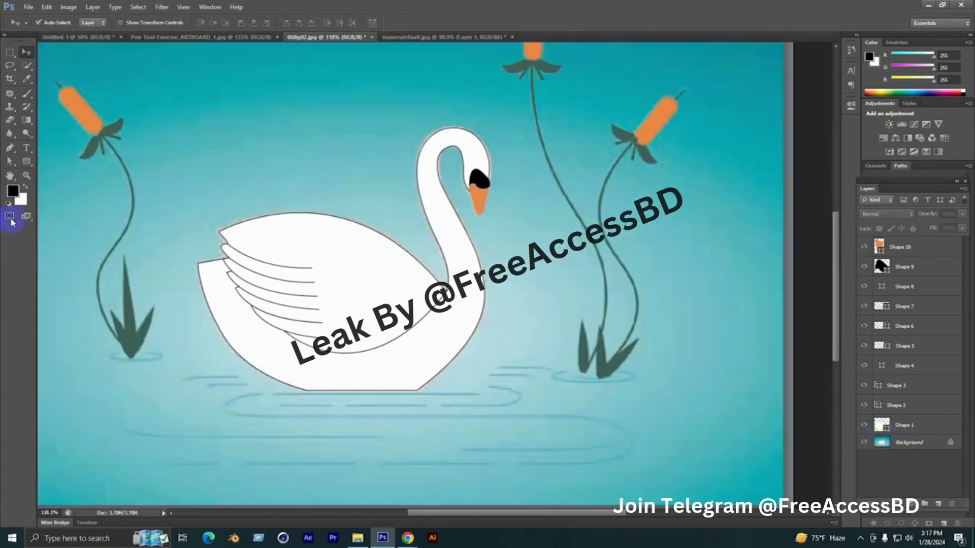
Set the foreground colour to the teal 0aa8b1 sampled from the upper part of the illustration's background
{"action": "left_click", "coordinate": [13, 191]}
{"action": "left_click", "coordinate": [312, 75]}
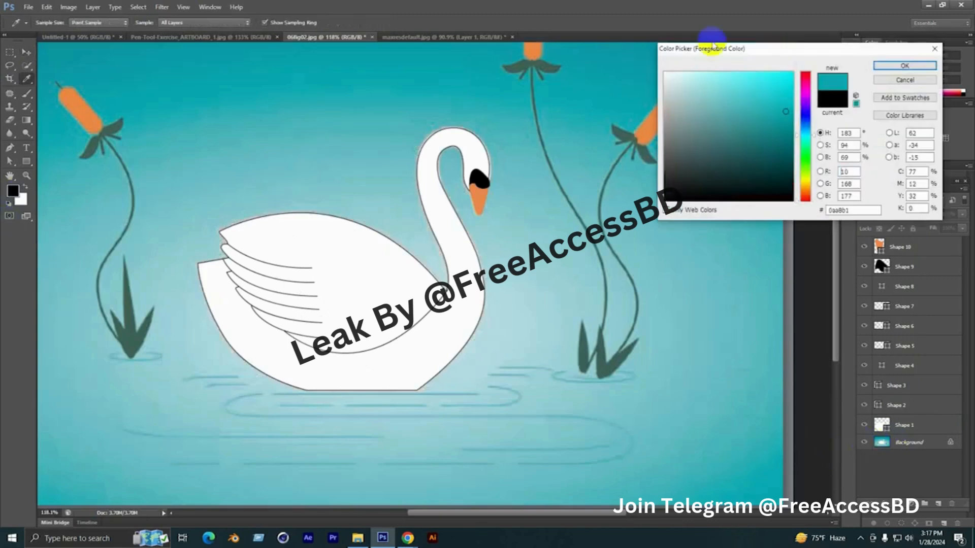
{"action": "left_click", "coordinate": [889, 66]}
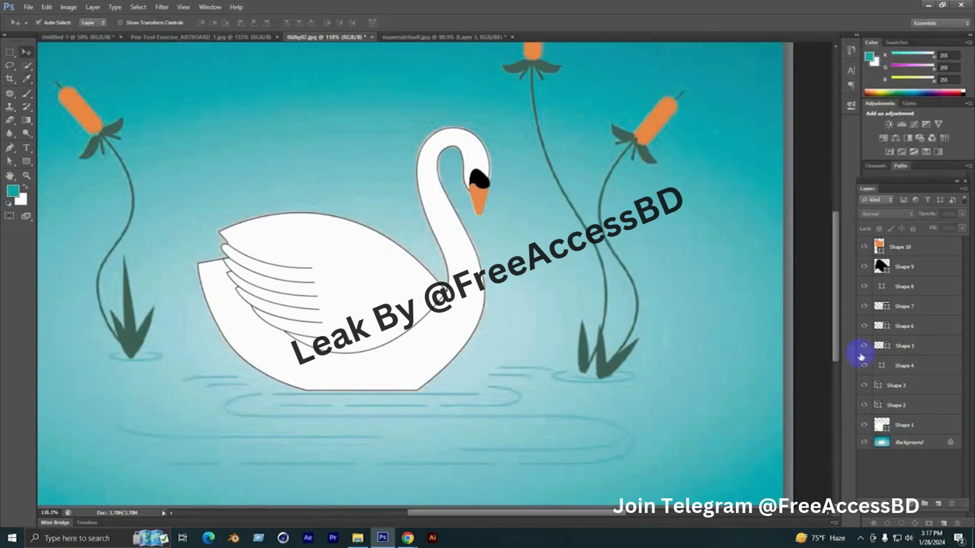
Hide the Background layer and add a new layer beneath Shape 1, filled with the teal foreground colour
{"action": "left_click", "coordinate": [864, 443]}
{"action": "left_click", "coordinate": [939, 506]}
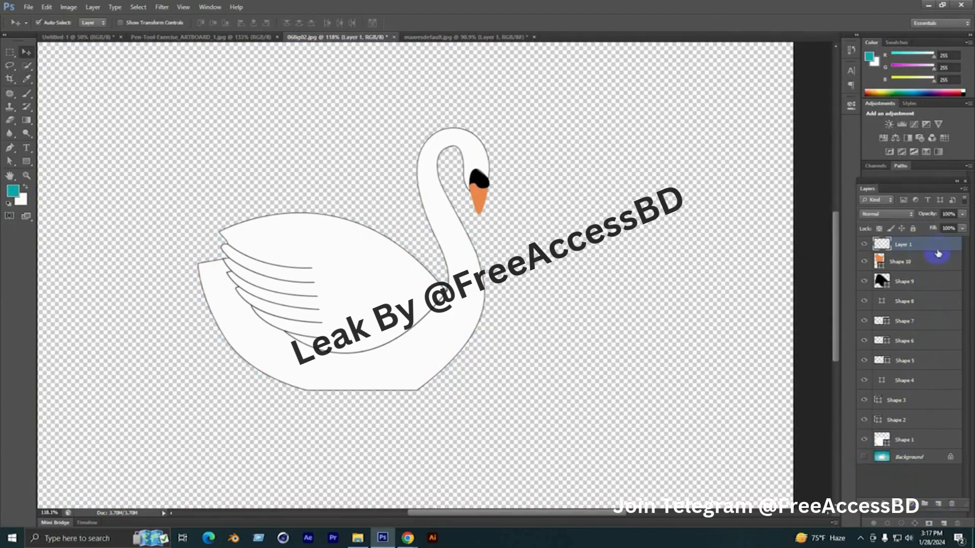
{"action": "left_click_drag", "start_coordinate": [938, 253], "coordinate": [914, 429]}
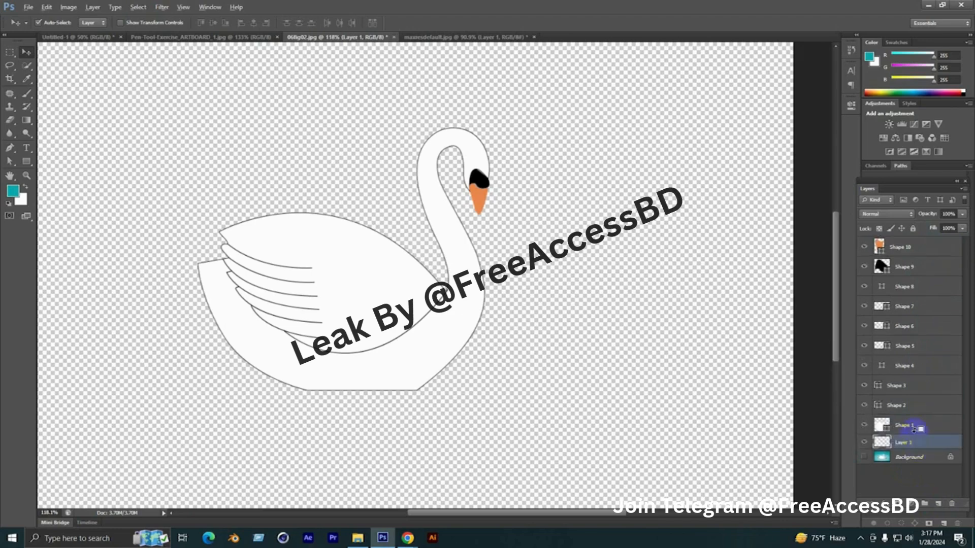
{"action": "key", "text": "alt+BackSpace"}
{"action": "scroll", "coordinate": [597, 431], "scroll_direction": "down", "scroll_amount": 3}
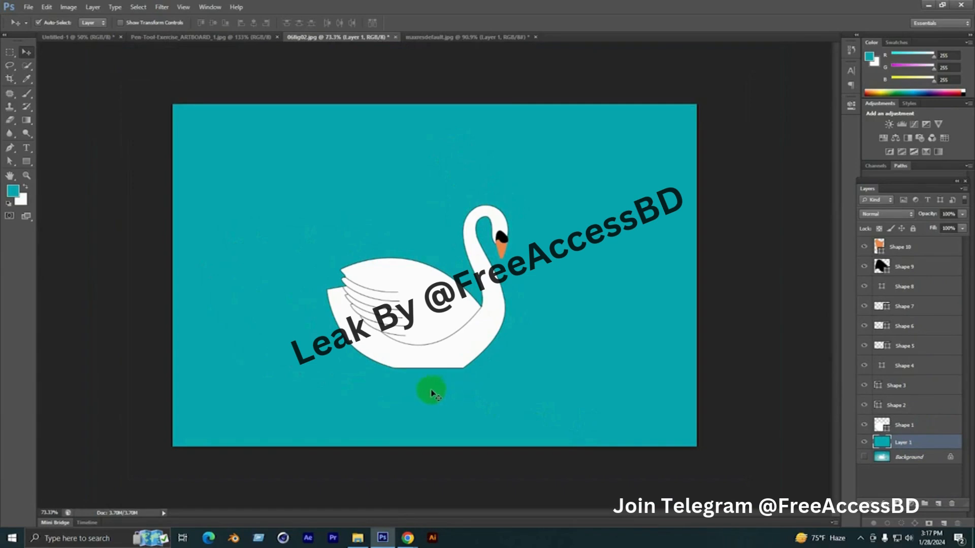
{"action": "scroll", "coordinate": [431, 394], "scroll_direction": "up", "scroll_amount": 2}
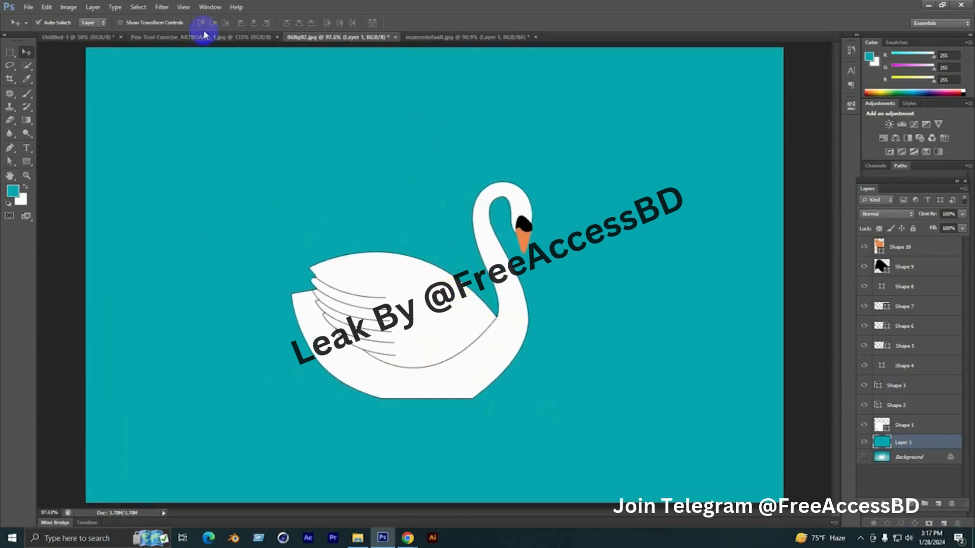
Switch to the Pen-Tool-Exercise_ARTBOARD_1.jpg document and start tracing the blue flame with the Pen tool from its lower-left tip up the left edge
{"action": "left_click", "coordinate": [204, 37]}
{"action": "scroll", "coordinate": [374, 364], "scroll_direction": "up", "scroll_amount": 3}
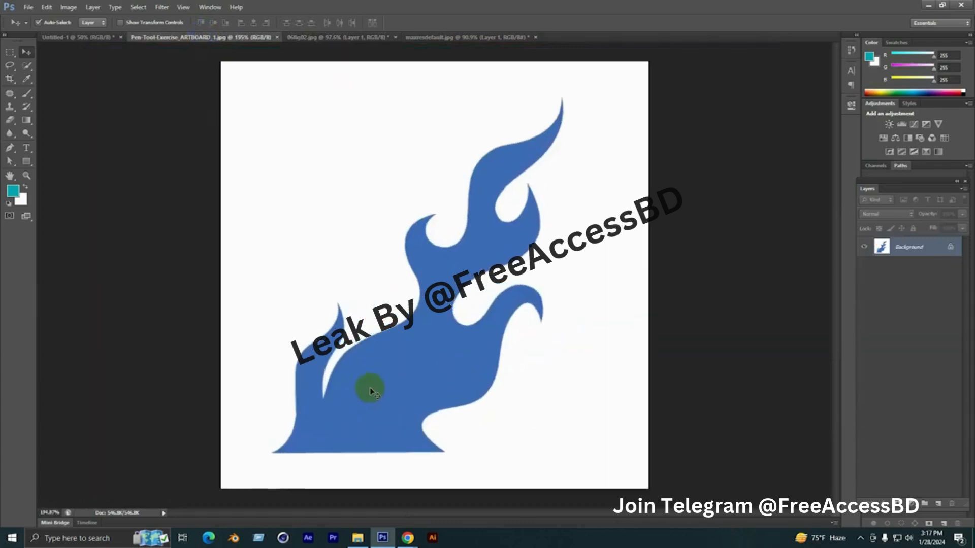
{"action": "left_click", "coordinate": [10, 148]}
{"action": "scroll", "coordinate": [322, 446], "scroll_direction": "up", "scroll_amount": 1}
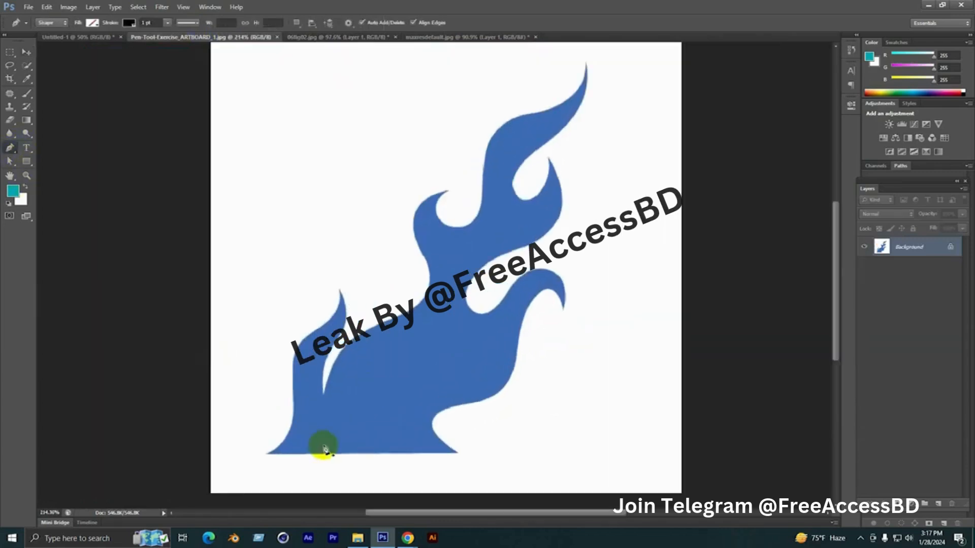
{"action": "left_click_drag", "start_coordinate": [296, 435], "coordinate": [312, 369]}
{"action": "scroll", "coordinate": [282, 412], "scroll_direction": "up", "scroll_amount": 1}
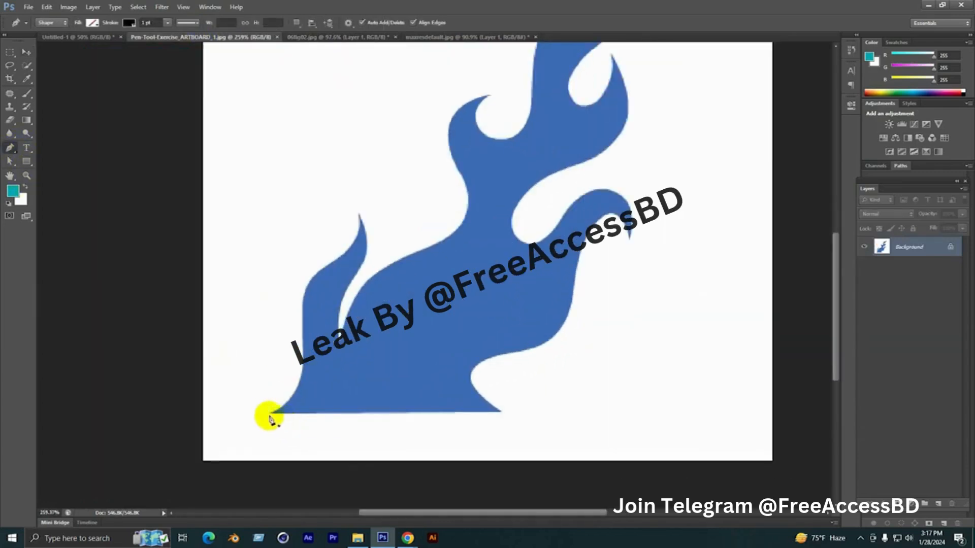
{"action": "left_click", "coordinate": [271, 415]}
{"action": "scroll", "coordinate": [294, 381], "scroll_direction": "up", "scroll_amount": 2}
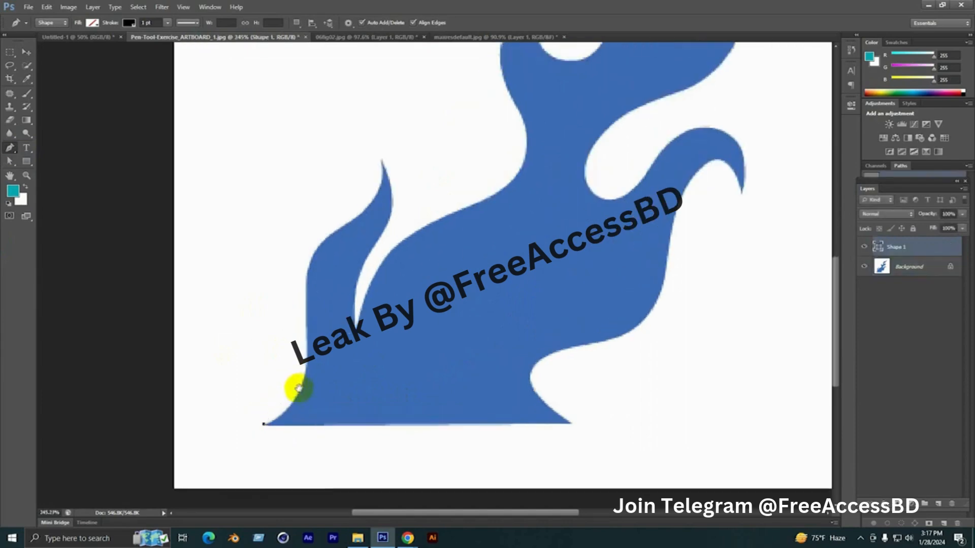
{"action": "left_click_drag", "start_coordinate": [303, 333], "coordinate": [359, 195]}
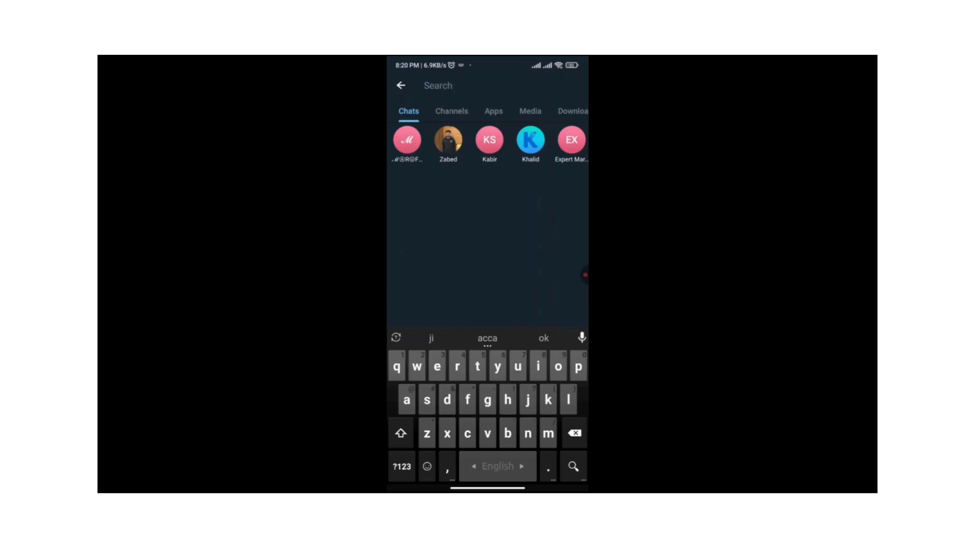
{"action": "type", "text": "P"}
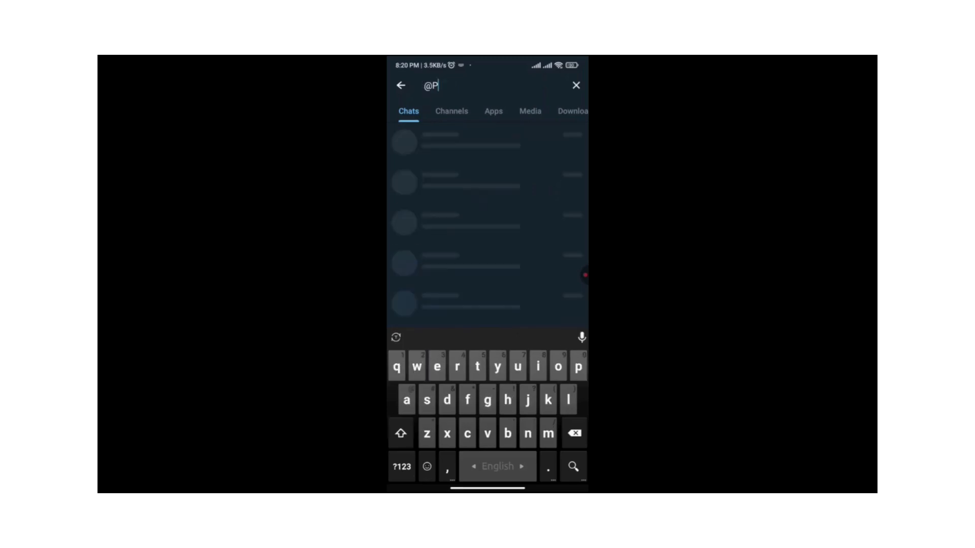
{"action": "type", "text": "roAccessBD"}
{"action": "key", "text": "Return"}
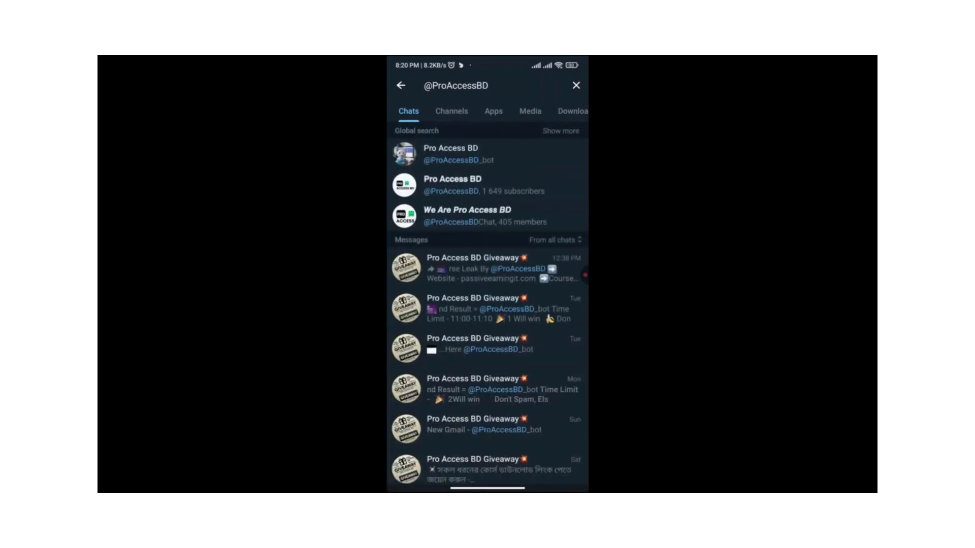
{"action": "left_click", "coordinate": [484, 185]}
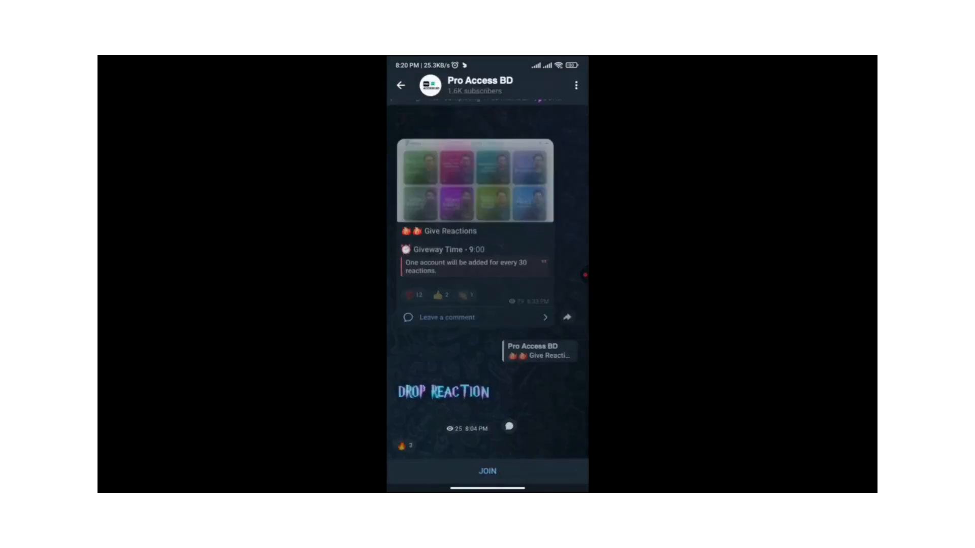
Look through the recent posts in the Pro Access BD channel
{"action": "scroll", "coordinate": [487, 295], "scroll_direction": "down", "scroll_amount": 1}
{"action": "scroll", "coordinate": [488, 294], "scroll_direction": "up", "scroll_amount": 2}
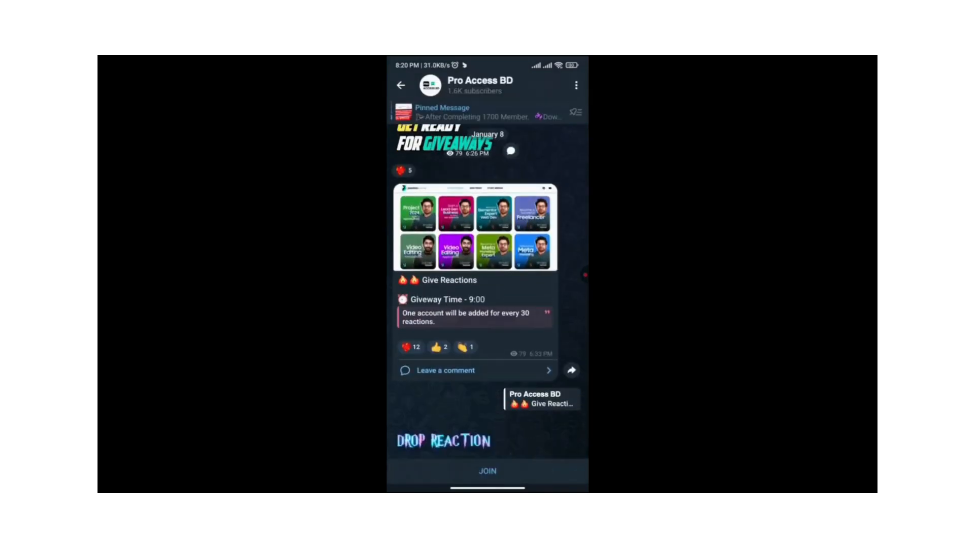
{"action": "scroll", "coordinate": [488, 294], "scroll_direction": "down", "scroll_amount": 1}
{"action": "scroll", "coordinate": [487, 294], "scroll_direction": "up", "scroll_amount": 5}
{"action": "scroll", "coordinate": [487, 294], "scroll_direction": "up", "scroll_amount": 10}
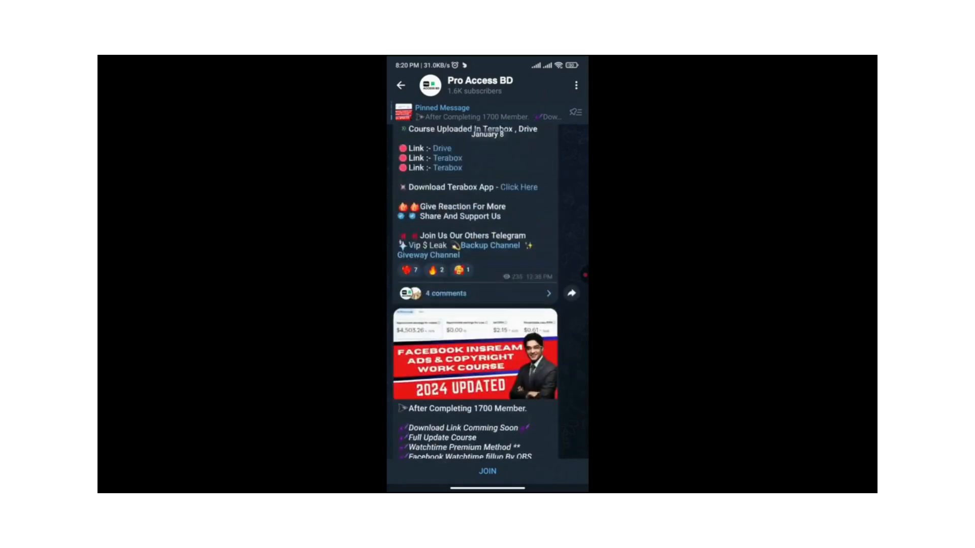
{"action": "scroll", "coordinate": [487, 294], "scroll_direction": "up", "scroll_amount": 4}
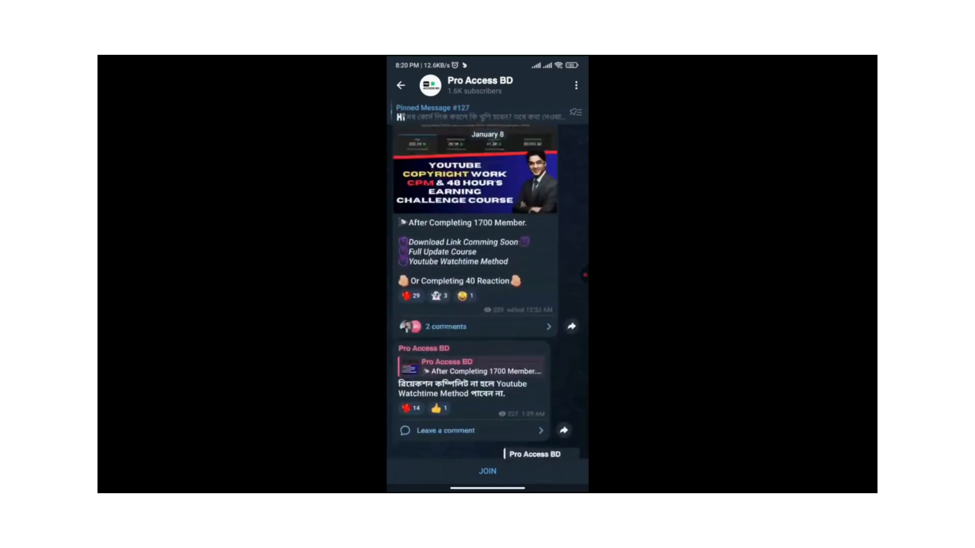
Search Telegram for FreeAccessBD and open the Free Access BD channel
{"action": "left_click", "coordinate": [576, 85]}
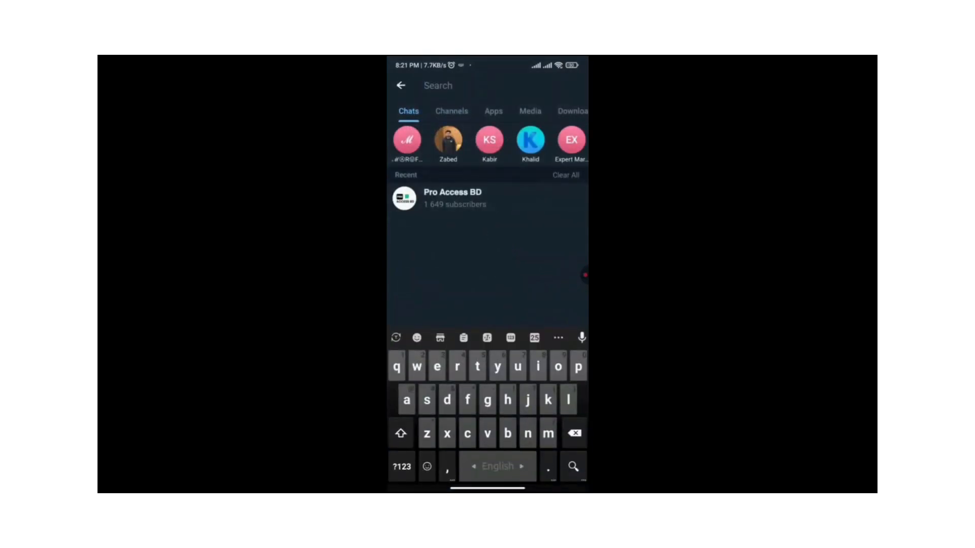
{"action": "type", "text": "Er"}
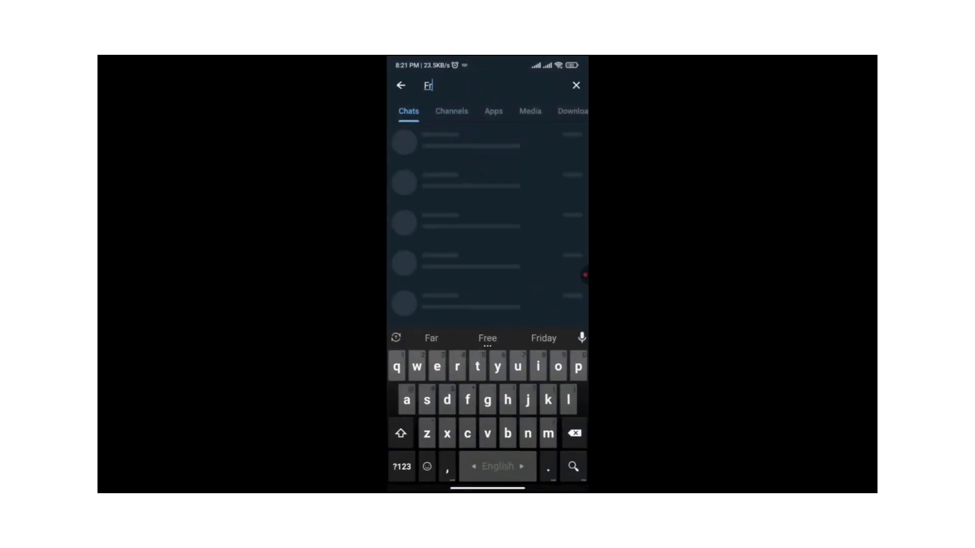
{"action": "type", "text": "eeAccessBD"}
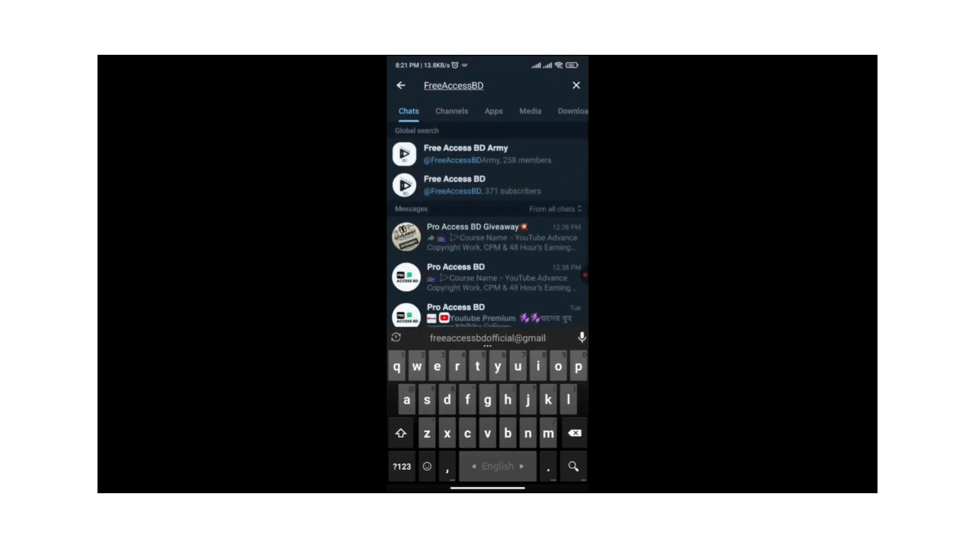
{"action": "left_click", "coordinate": [454, 185]}
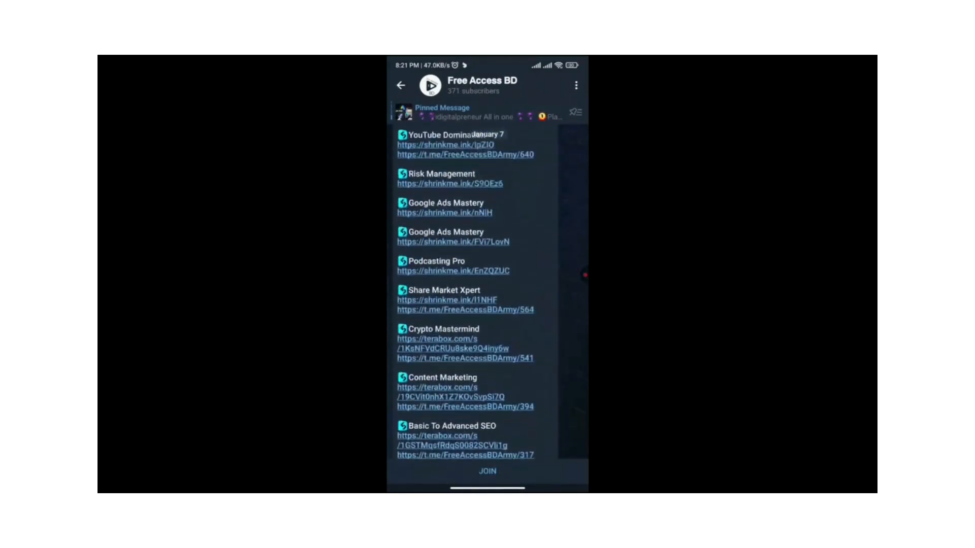
Browse the Free Access BD channel's posts, join the channel and open its info page
{"action": "scroll", "coordinate": [476, 292], "scroll_direction": "up", "scroll_amount": 10}
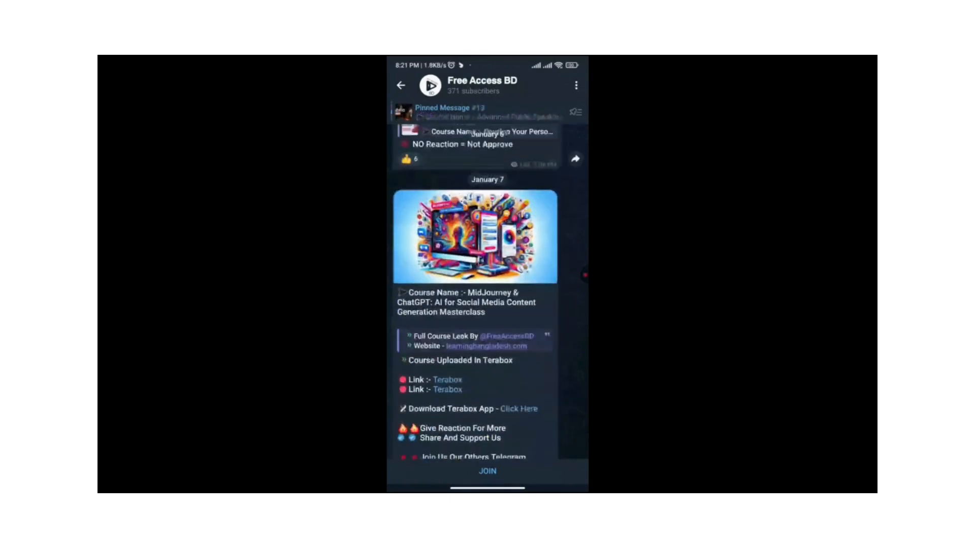
{"action": "scroll", "coordinate": [475, 292], "scroll_direction": "down", "scroll_amount": 15}
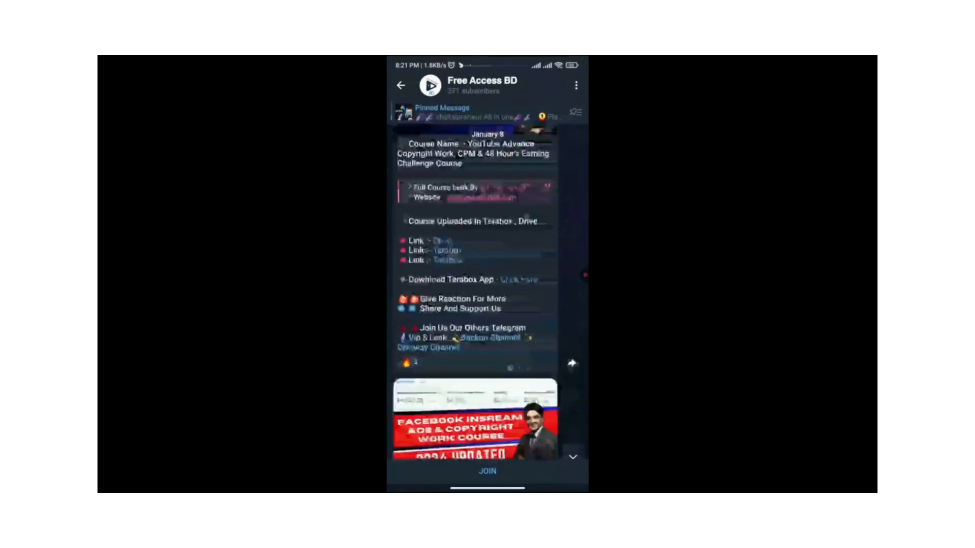
{"action": "left_click", "coordinate": [487, 471]}
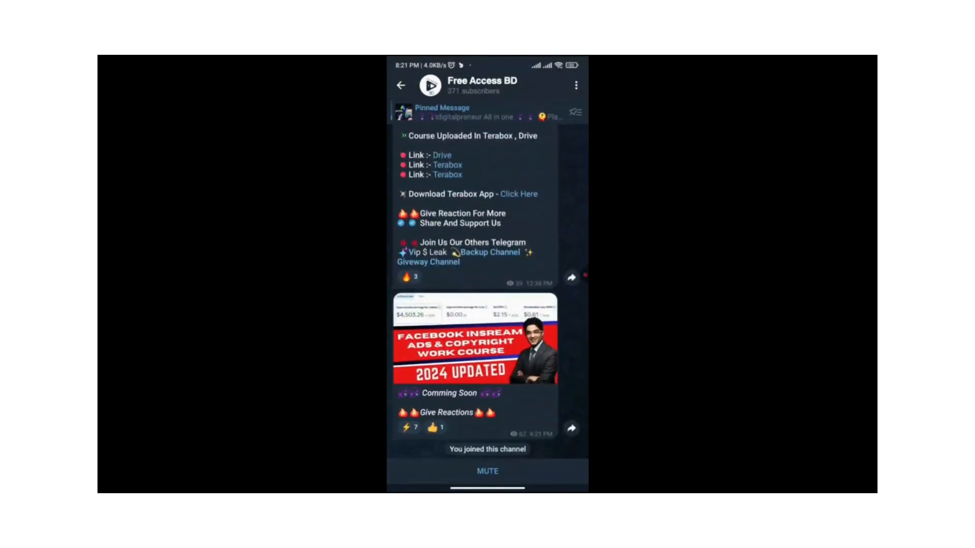
{"action": "left_click", "coordinate": [482, 85]}
{"action": "scroll", "coordinate": [487, 274], "scroll_direction": "up", "scroll_amount": 3}
{"action": "scroll", "coordinate": [487, 274], "scroll_direction": "down", "scroll_amount": 1}
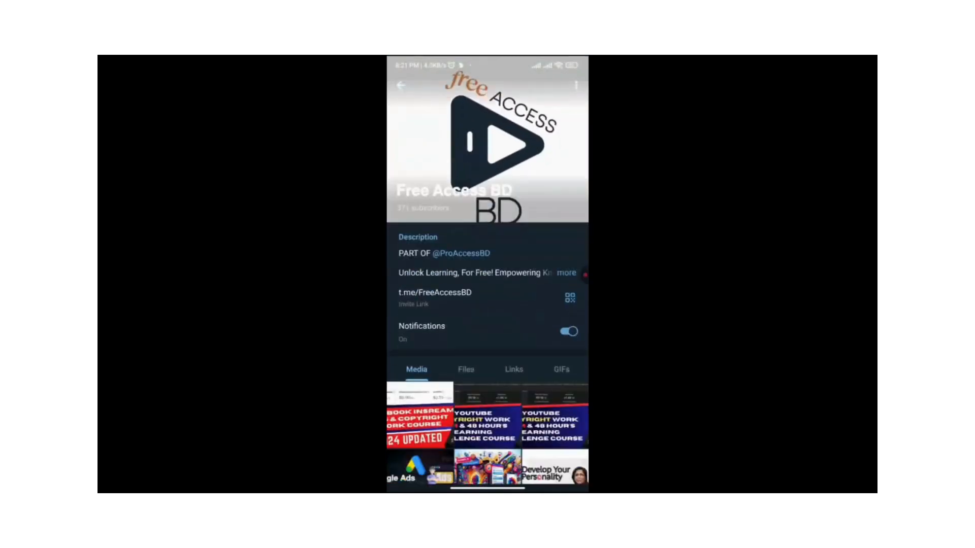
View the info pages of the Free Access BD and Pro Access BD channels
{"action": "scroll", "coordinate": [487, 274], "scroll_direction": "down", "scroll_amount": 1}
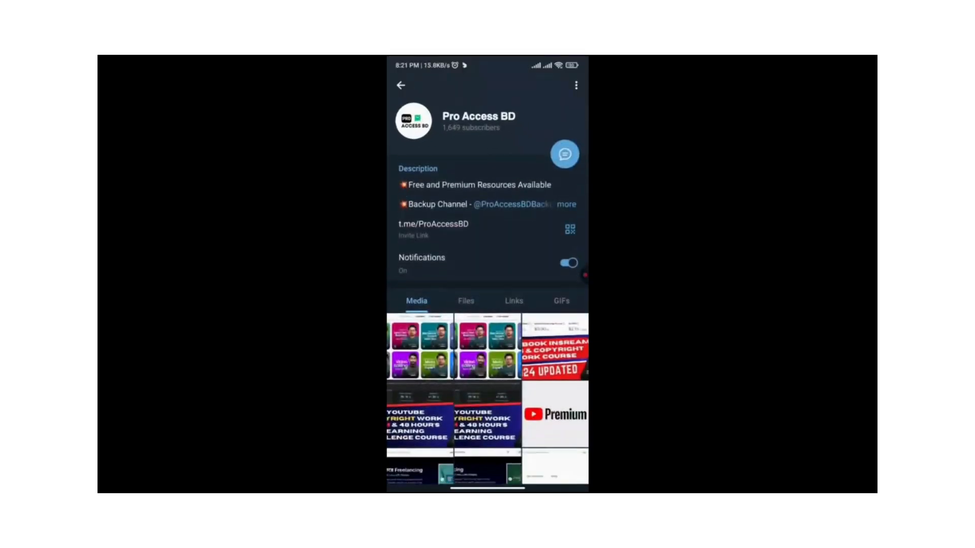
{"action": "scroll", "coordinate": [488, 274], "scroll_direction": "up", "scroll_amount": 2}
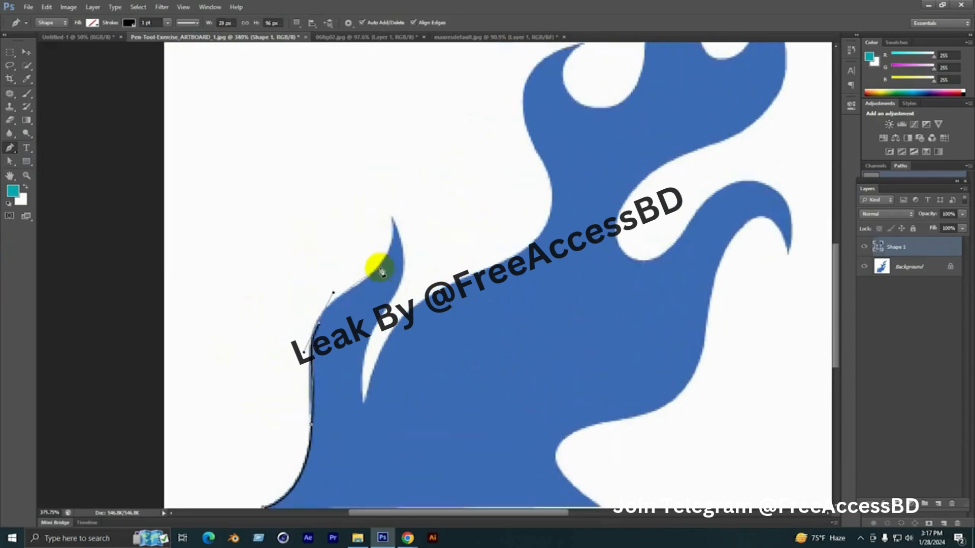
In Photoshop, continue the Pen path around the small flame's tip and down its inner edge to the bottom of the narrow notch
{"action": "left_click", "coordinate": [394, 224]}
{"action": "left_click_drag", "start_coordinate": [391, 217], "coordinate": [409, 245]}
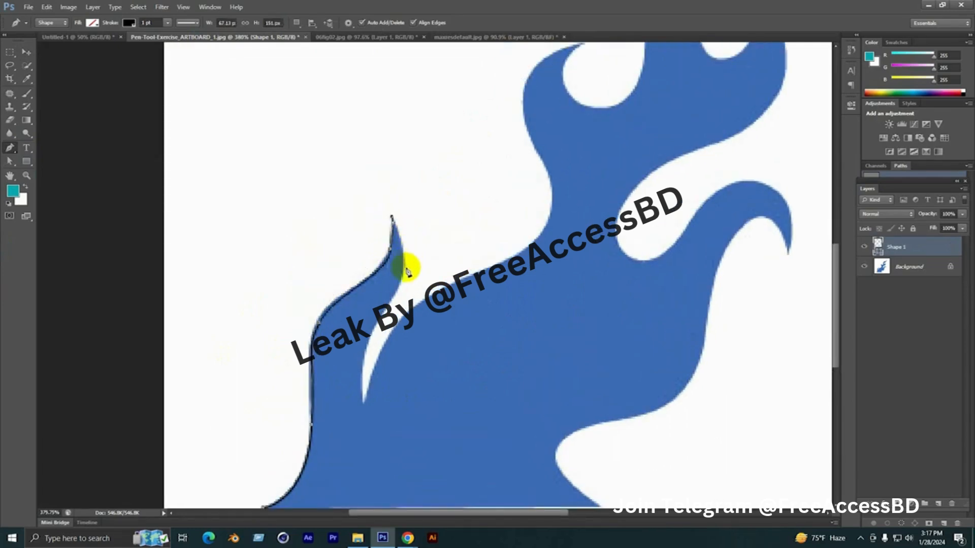
{"action": "left_click_drag", "start_coordinate": [401, 281], "coordinate": [392, 310]}
{"action": "scroll", "coordinate": [373, 290], "scroll_direction": "down", "scroll_amount": 3}
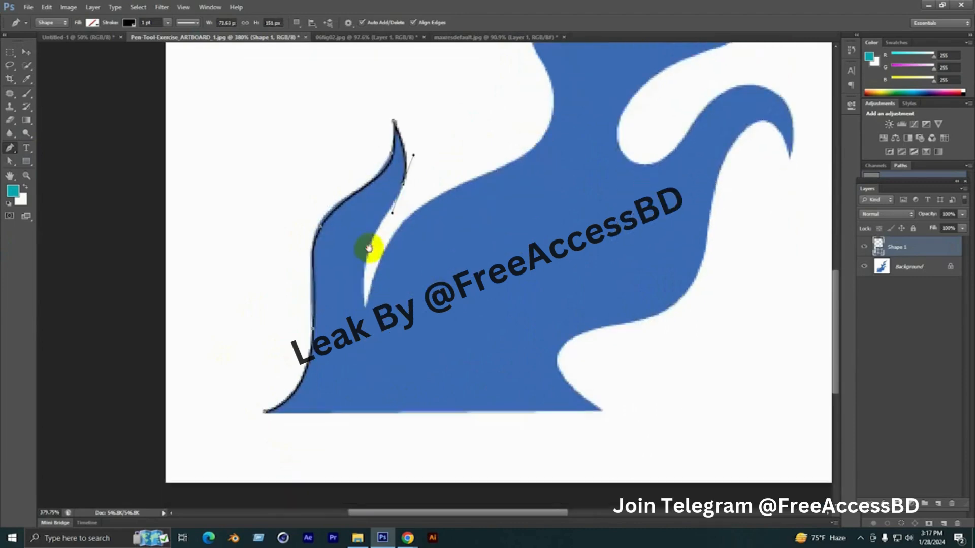
{"action": "left_click", "coordinate": [366, 304]}
{"action": "mouse_move", "coordinate": [366, 308]}
{"action": "left_mouse_down"}
{"action": "mouse_move", "coordinate": [368, 274]}
{"action": "mouse_move", "coordinate": [365, 312]}
{"action": "left_mouse_up"}
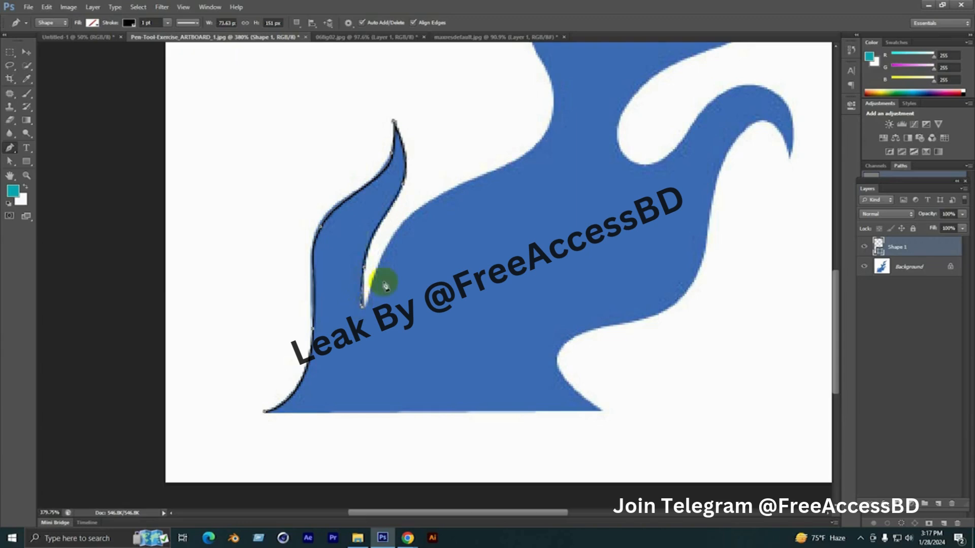
Trace from the notch up along the main flame's outer edge to the curled tip, ending it in a corner point
{"action": "left_click_drag", "start_coordinate": [419, 206], "coordinate": [342, 418]}
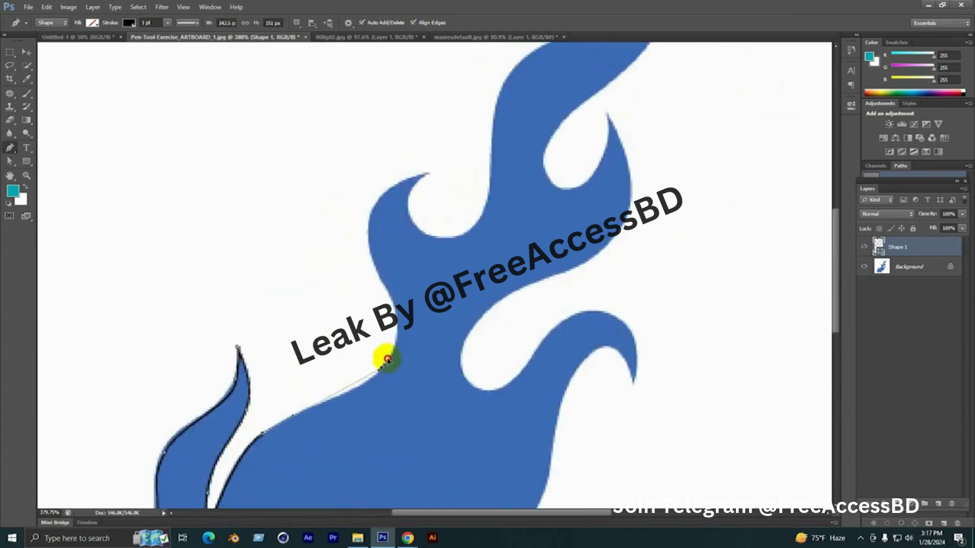
{"action": "mouse_move", "coordinate": [381, 367]}
{"action": "left_mouse_down"}
{"action": "mouse_move", "coordinate": [407, 331]}
{"action": "mouse_move", "coordinate": [431, 375]}
{"action": "left_mouse_up"}
{"action": "mouse_move", "coordinate": [405, 321]}
{"action": "left_mouse_down"}
{"action": "mouse_move", "coordinate": [385, 286]}
{"action": "mouse_move", "coordinate": [397, 303]}
{"action": "left_mouse_up"}
{"action": "left_click_drag", "start_coordinate": [455, 226], "coordinate": [530, 215]}
{"action": "left_click", "coordinate": [456, 228]}
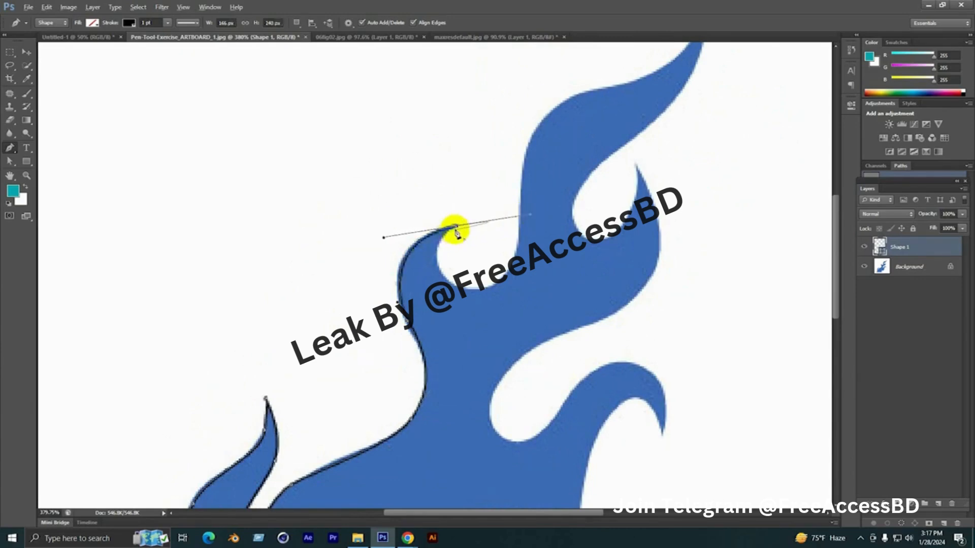
{"action": "left_click_drag", "start_coordinate": [473, 264], "coordinate": [425, 270]}
{"action": "key", "text": "ctrl+z"}
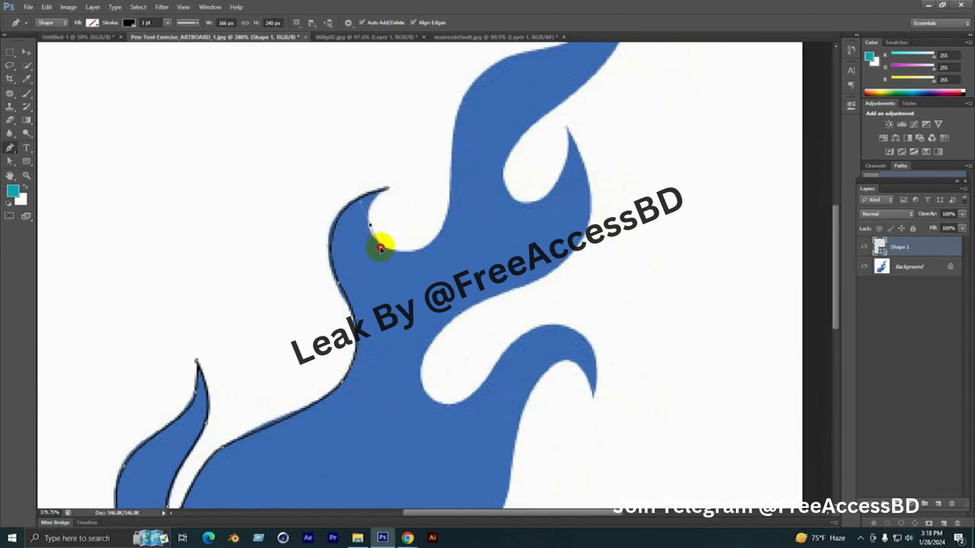
{"action": "left_click_drag", "start_coordinate": [380, 249], "coordinate": [432, 247]}
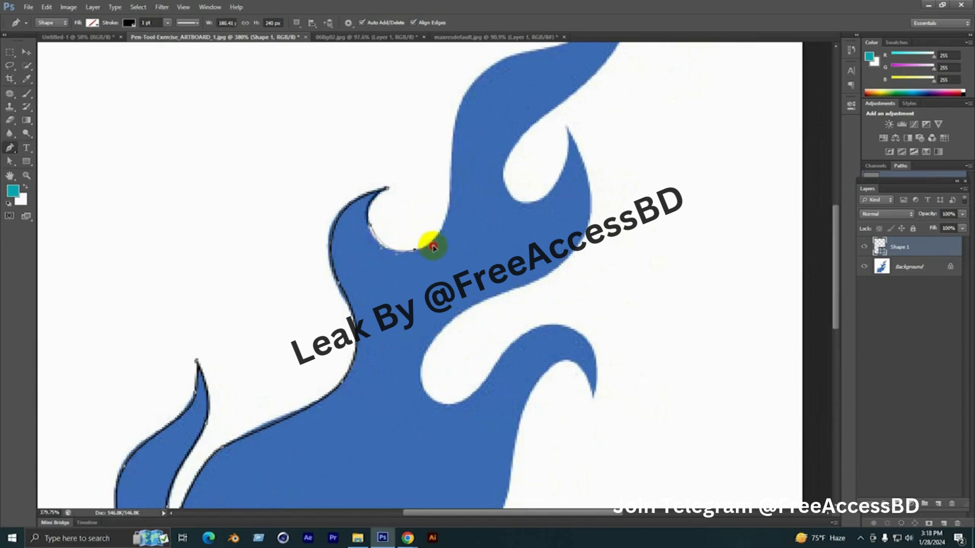
{"action": "key", "text": "ctrl+z"}
Trace the round hollow beside the curled tip and start up the outer edge of the tallest flame
{"action": "scroll", "coordinate": [372, 223], "scroll_direction": "up", "scroll_amount": 3}
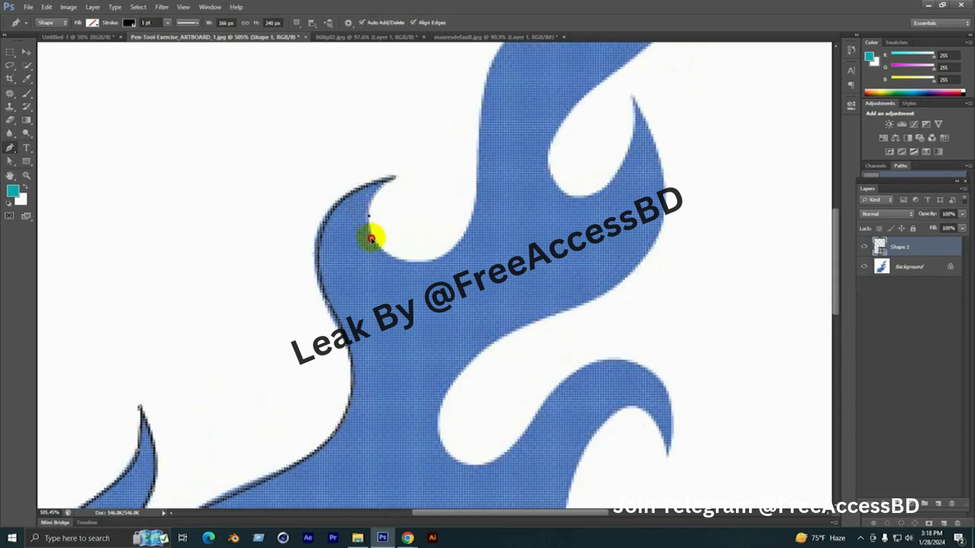
{"action": "left_click_drag", "start_coordinate": [411, 261], "coordinate": [446, 268]}
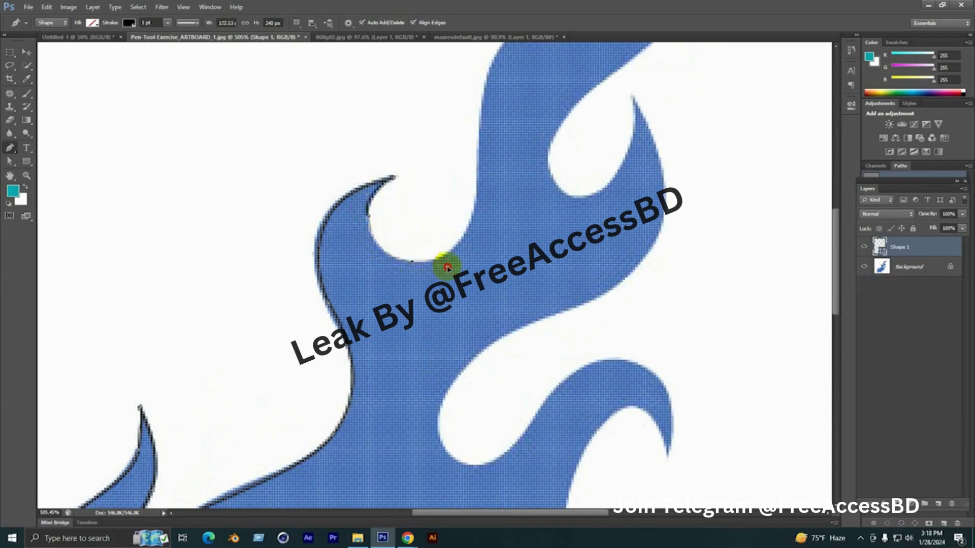
{"action": "left_click_drag", "start_coordinate": [464, 224], "coordinate": [368, 340]}
{"action": "left_click_drag", "start_coordinate": [381, 296], "coordinate": [383, 236]}
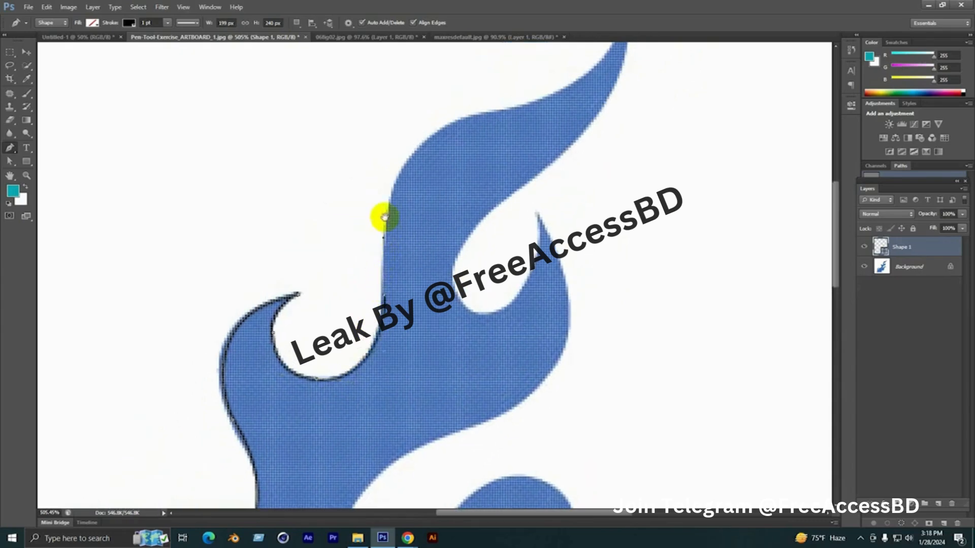
Trace the tallest flame's outer curve to its peak and end it with a corner point
{"action": "left_click_drag", "start_coordinate": [395, 195], "coordinate": [339, 301]}
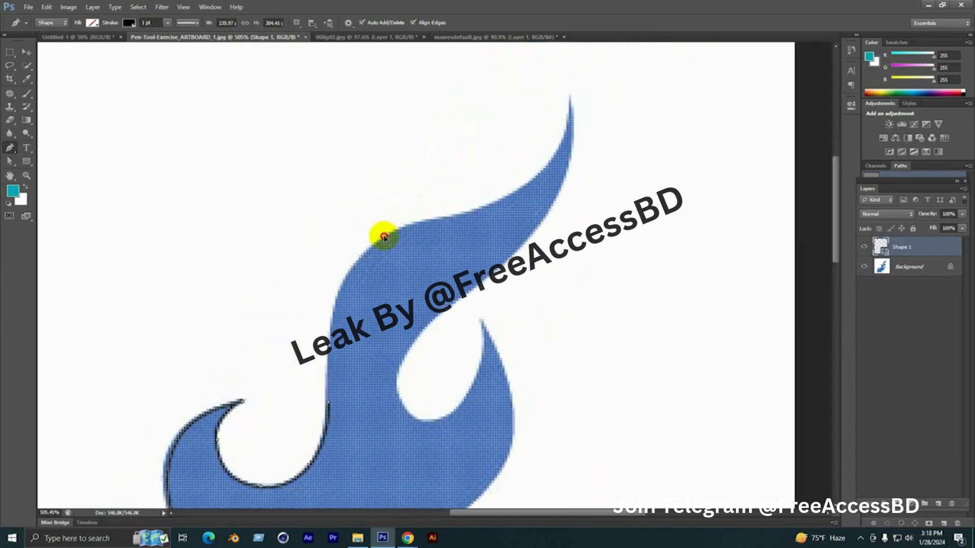
{"action": "left_click_drag", "start_coordinate": [383, 237], "coordinate": [438, 215]}
{"action": "mouse_move", "coordinate": [429, 225]}
{"action": "left_mouse_down"}
{"action": "mouse_move", "coordinate": [297, 316]}
{"action": "mouse_move", "coordinate": [360, 295]}
{"action": "mouse_move", "coordinate": [396, 263]}
{"action": "mouse_move", "coordinate": [429, 203]}
{"action": "left_mouse_up"}
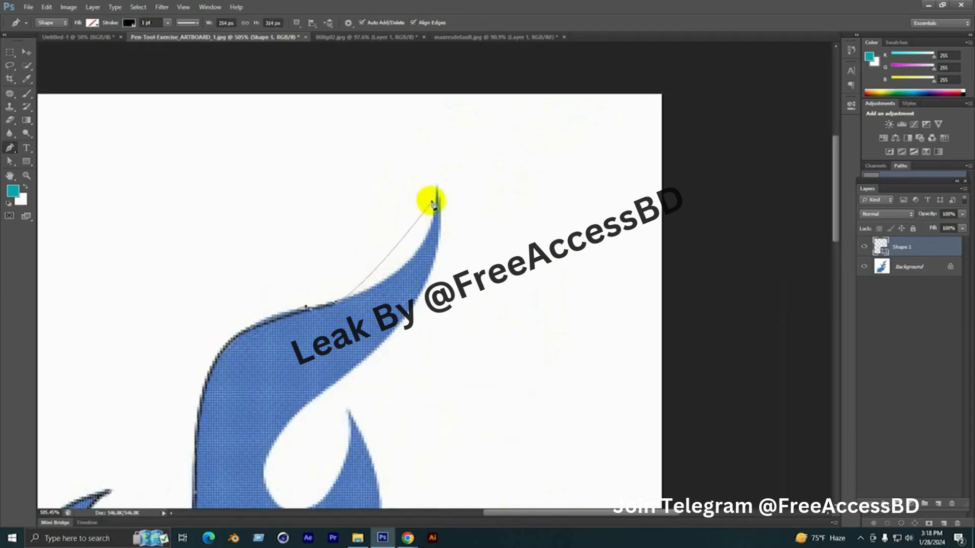
{"action": "scroll", "coordinate": [413, 276], "scroll_direction": "down", "scroll_amount": 1}
{"action": "scroll", "coordinate": [336, 264], "scroll_direction": "down", "scroll_amount": 1}
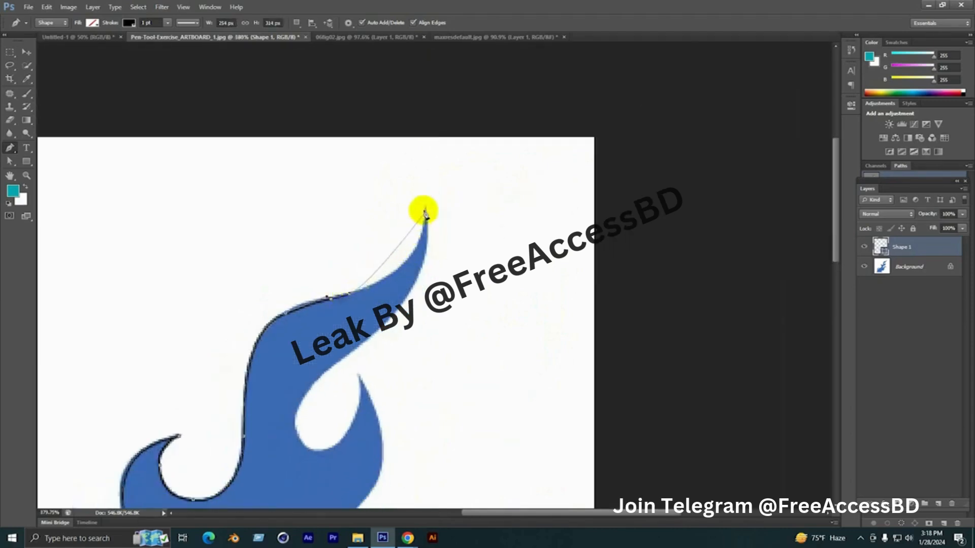
{"action": "left_click_drag", "start_coordinate": [426, 207], "coordinate": [426, 151]}
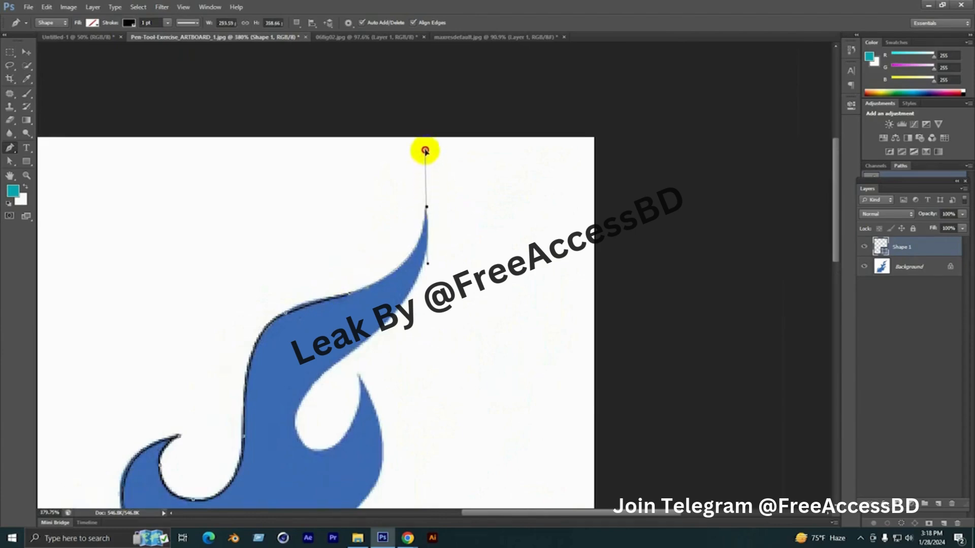
{"action": "left_click", "coordinate": [426, 207], "text": "alt"}
Trace down the far side of the tallest flame and around the teardrop hollow to the neighbouring flame tip
{"action": "left_click_drag", "start_coordinate": [415, 316], "coordinate": [397, 230]}
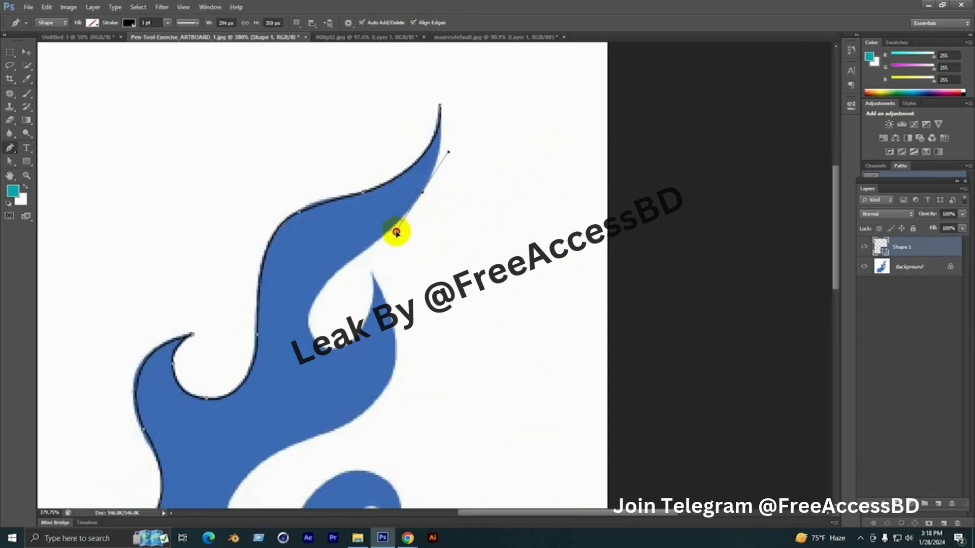
{"action": "left_click_drag", "start_coordinate": [364, 283], "coordinate": [422, 258]}
{"action": "left_click", "coordinate": [397, 270]}
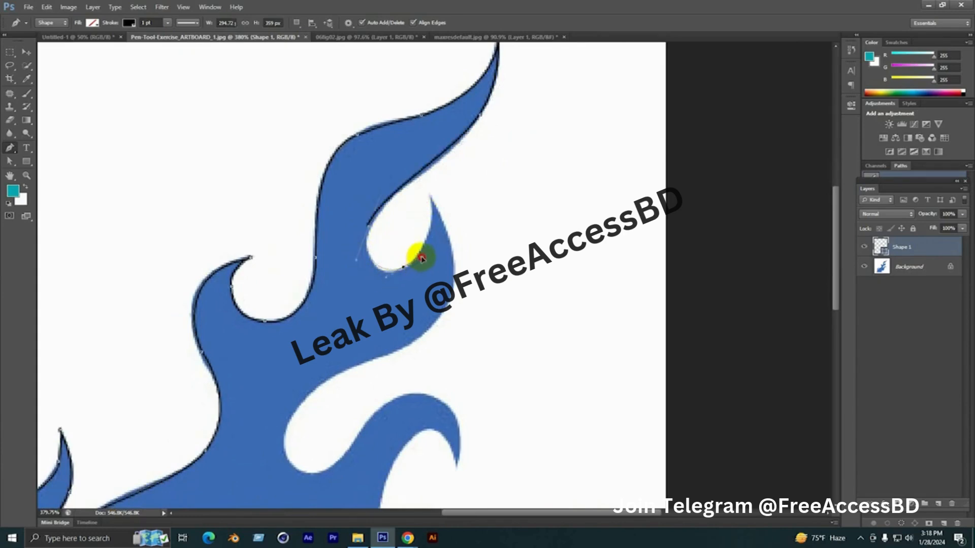
{"action": "left_click_drag", "start_coordinate": [431, 199], "coordinate": [426, 163]}
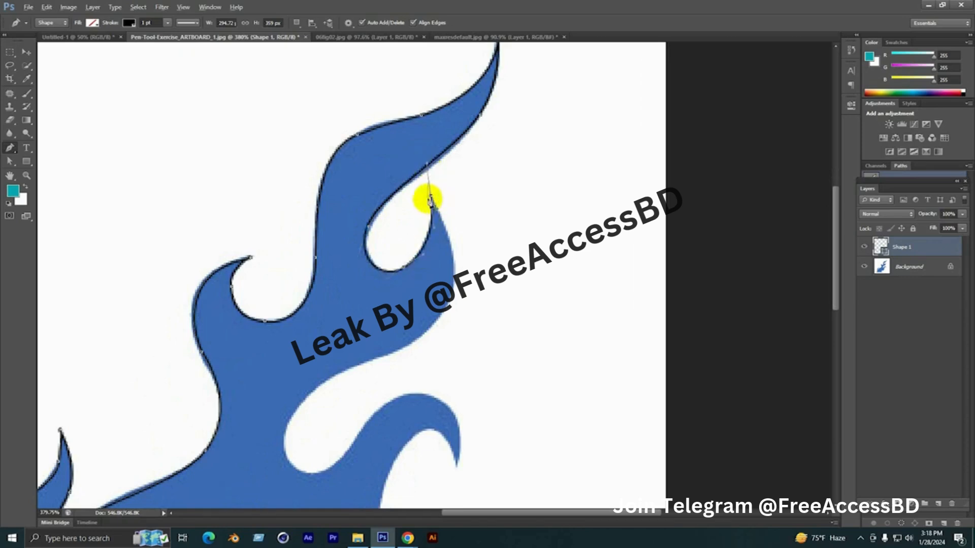
Trace the neighbouring flame's outer edge down and around the deep hollow beneath it
{"action": "scroll", "coordinate": [468, 212], "scroll_direction": "down", "scroll_amount": 3}
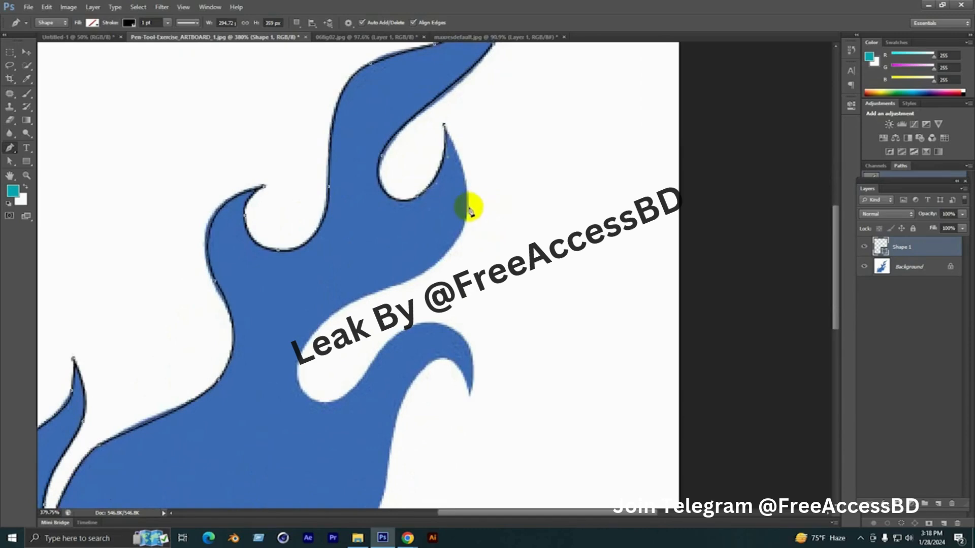
{"action": "left_click_drag", "start_coordinate": [467, 212], "coordinate": [465, 257]}
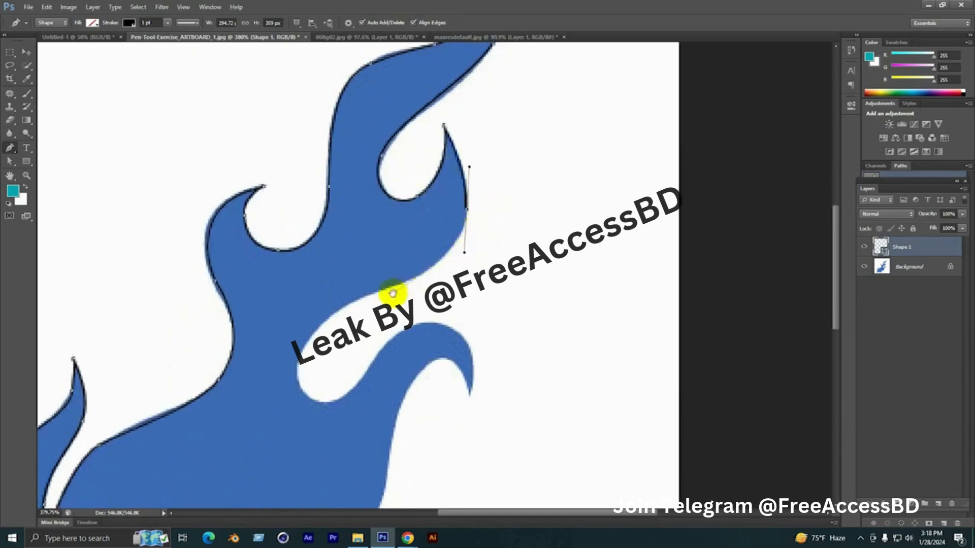
{"action": "left_click_drag", "start_coordinate": [391, 290], "coordinate": [478, 222]}
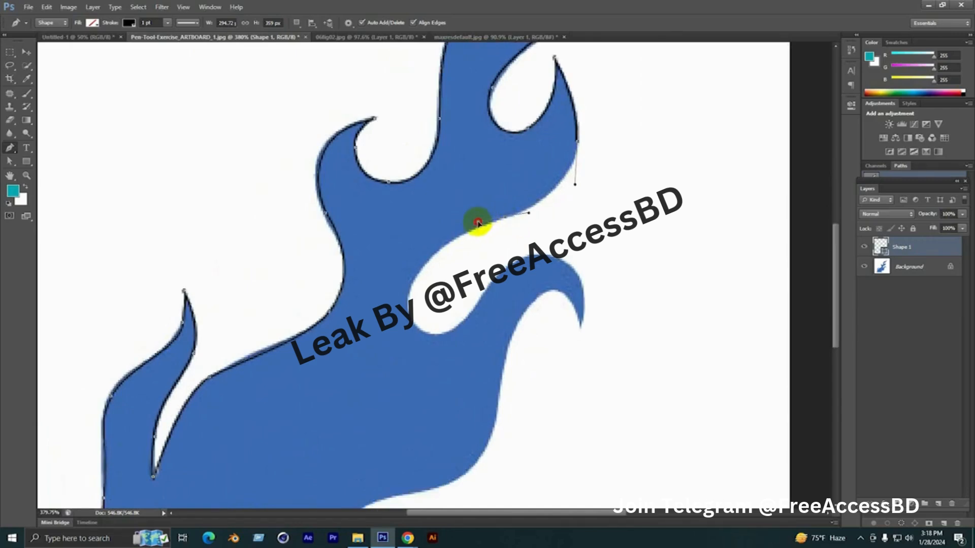
{"action": "left_click_drag", "start_coordinate": [426, 279], "coordinate": [436, 210]}
{"action": "left_click_drag", "start_coordinate": [419, 232], "coordinate": [421, 260]}
{"action": "left_click_drag", "start_coordinate": [464, 258], "coordinate": [511, 242]}
Shorten the last direction handle and trace over the lower hooked flame to its tip
{"action": "left_click_drag", "start_coordinate": [540, 193], "coordinate": [459, 205]}
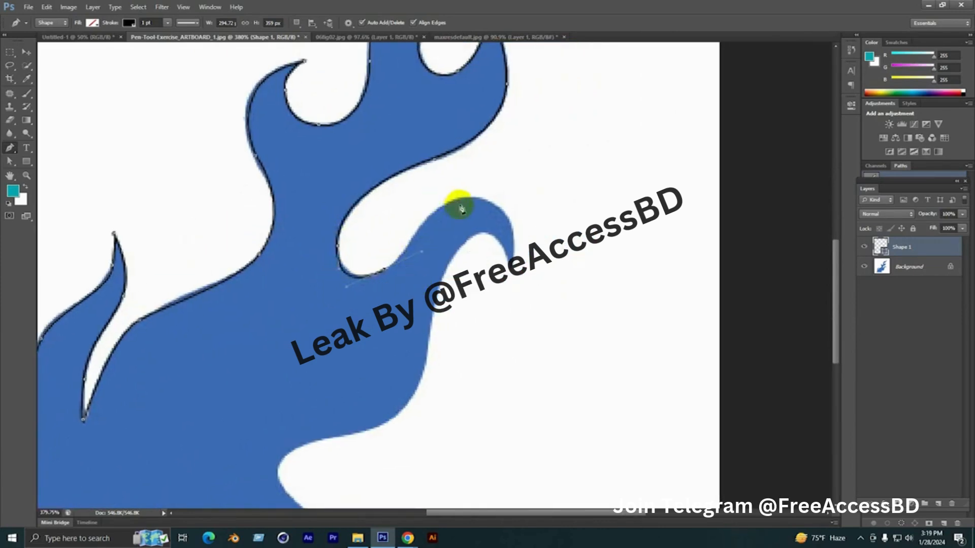
{"action": "left_click_drag", "start_coordinate": [407, 256], "coordinate": [404, 256]}
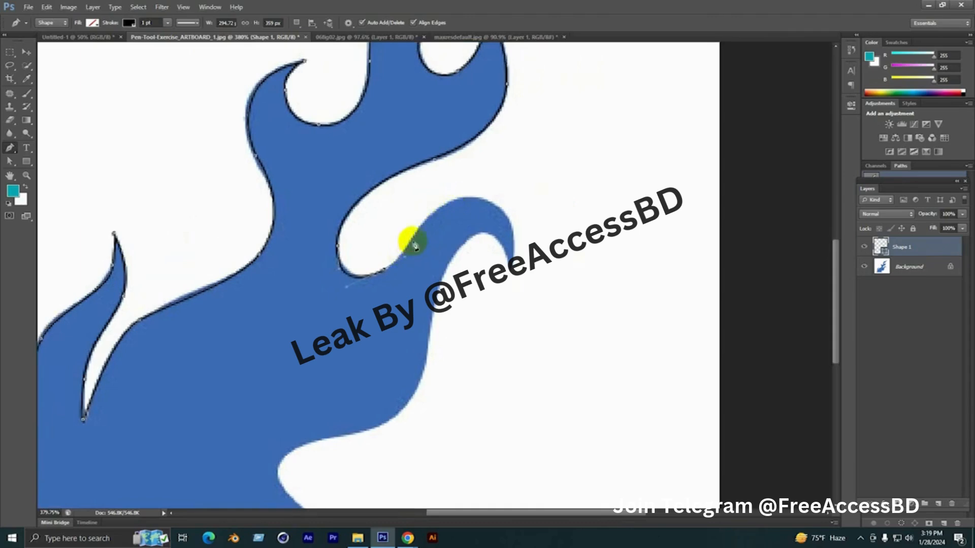
{"action": "left_click_drag", "start_coordinate": [449, 204], "coordinate": [475, 193]}
{"action": "mouse_move", "coordinate": [485, 227]}
{"action": "left_mouse_down"}
{"action": "mouse_move", "coordinate": [462, 170]}
{"action": "mouse_move", "coordinate": [487, 189]}
{"action": "mouse_move", "coordinate": [488, 208]}
{"action": "left_mouse_up"}
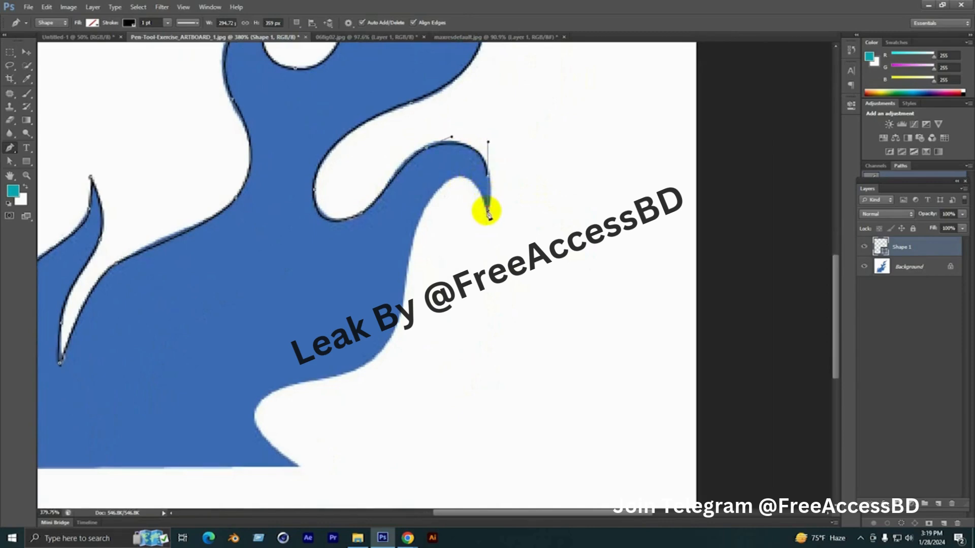
{"action": "left_click", "coordinate": [487, 210]}
Trace the underside of the hooked flame and the body's outer edge down towards the base
{"action": "left_click_drag", "start_coordinate": [448, 180], "coordinate": [421, 198]}
{"action": "left_click_drag", "start_coordinate": [430, 216], "coordinate": [465, 151]}
{"action": "left_click_drag", "start_coordinate": [444, 207], "coordinate": [530, 174]}
{"action": "left_click_drag", "start_coordinate": [501, 218], "coordinate": [478, 230]}
{"action": "left_click_drag", "start_coordinate": [479, 229], "coordinate": [624, 165]}
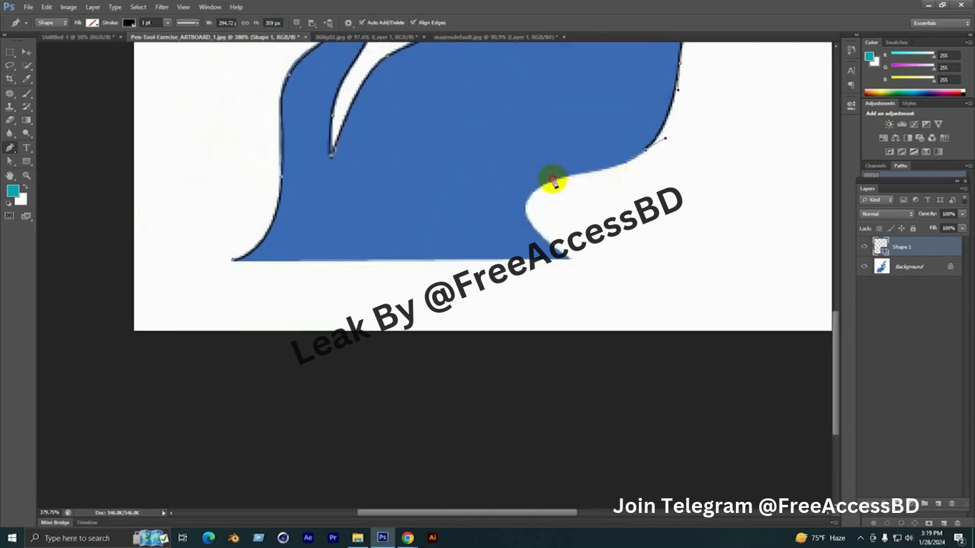
Trace the last hollow down to the base corner and close the path along the straight bottom edge
{"action": "left_click_drag", "start_coordinate": [553, 180], "coordinate": [528, 186]}
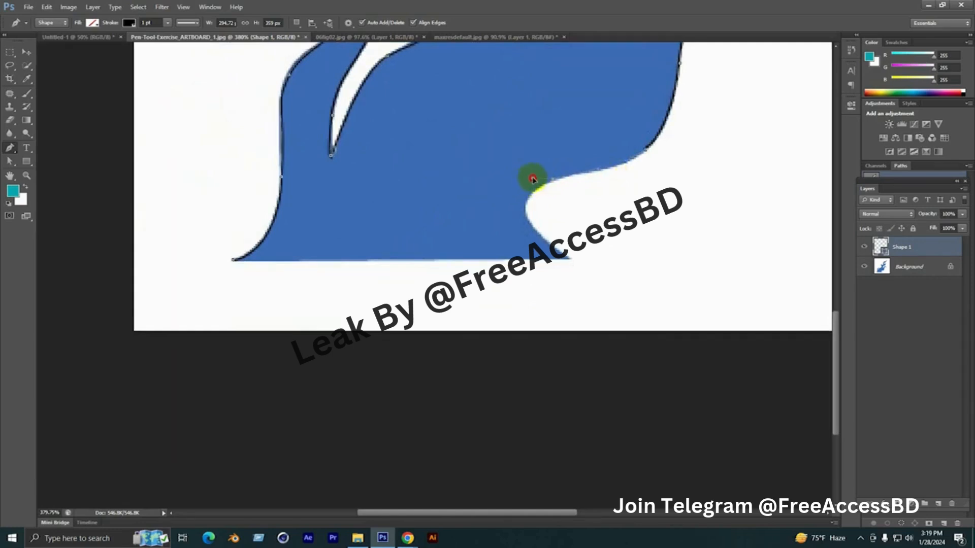
{"action": "left_click_drag", "start_coordinate": [529, 185], "coordinate": [528, 203]}
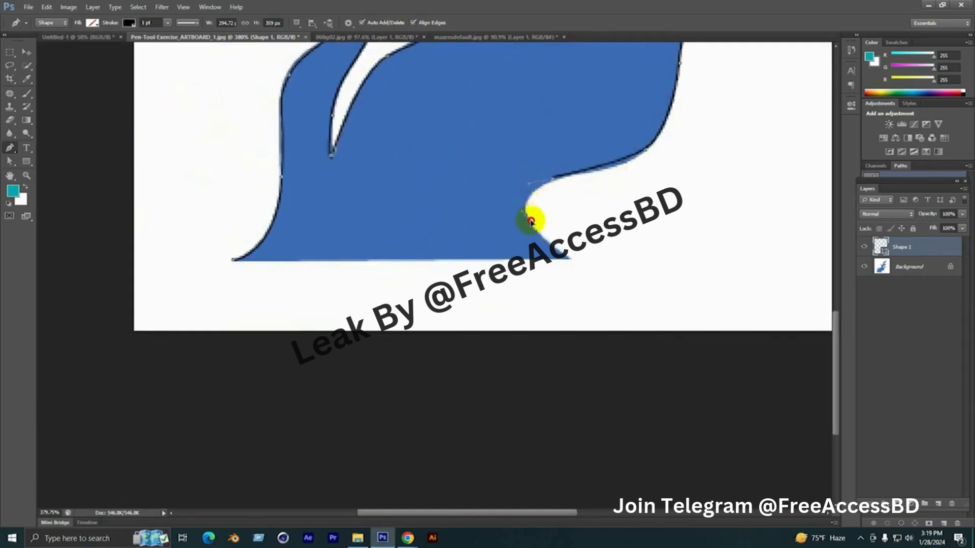
{"action": "left_click", "coordinate": [569, 258]}
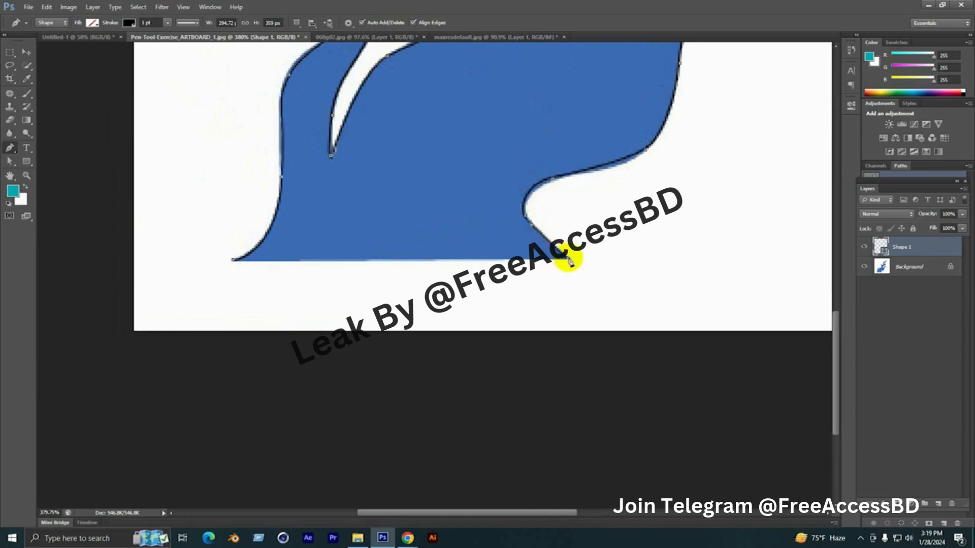
{"action": "left_click_drag", "start_coordinate": [541, 252], "coordinate": [789, 222]}
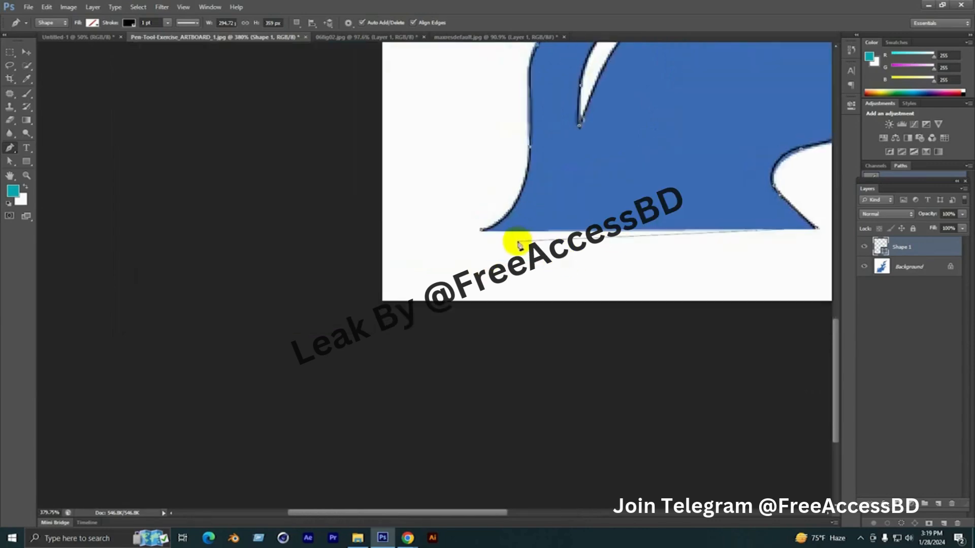
{"action": "left_click", "coordinate": [482, 235]}
{"action": "scroll", "coordinate": [385, 291], "scroll_direction": "down", "scroll_amount": 8}
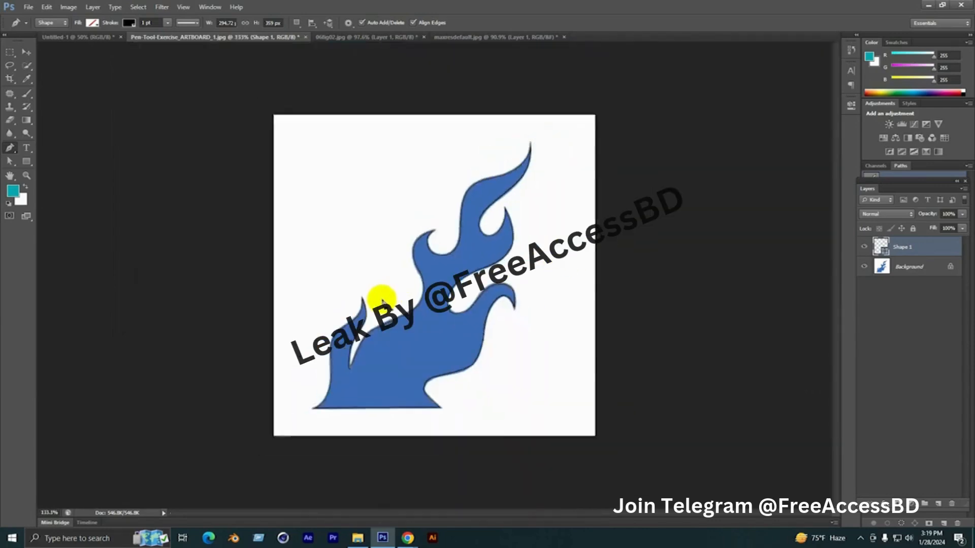
Set the traced flame shape's fill colour to orange #ff9000
{"action": "left_click", "coordinate": [92, 23]}
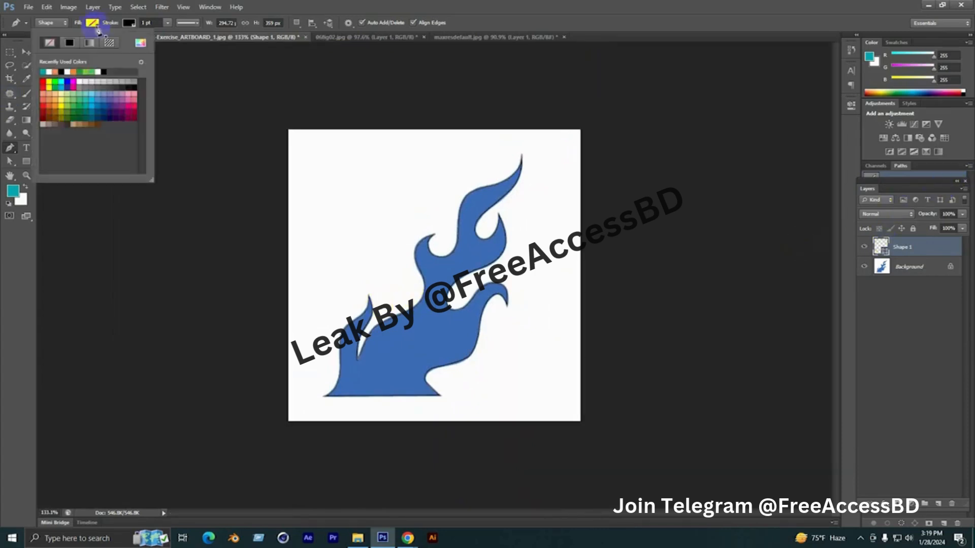
{"action": "left_click", "coordinate": [150, 43]}
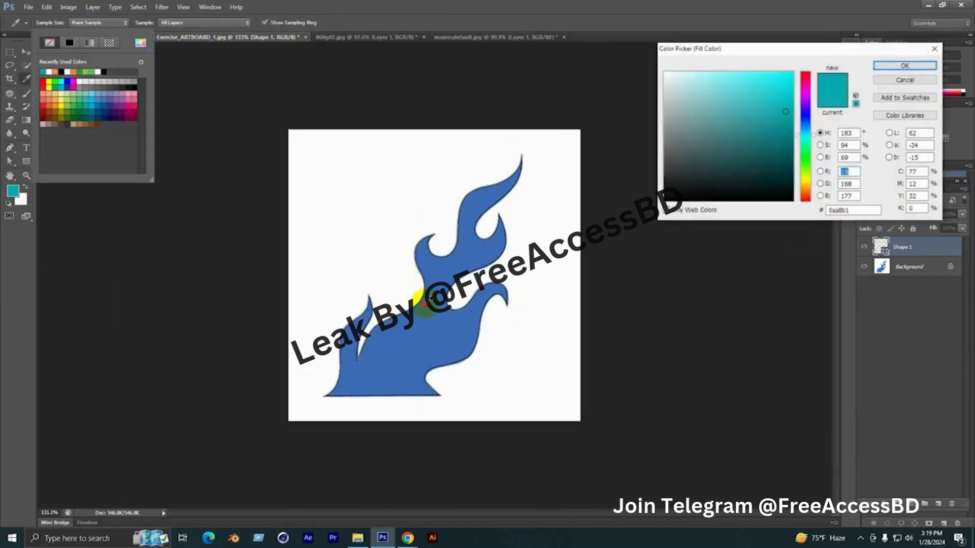
{"action": "left_click", "coordinate": [424, 303]}
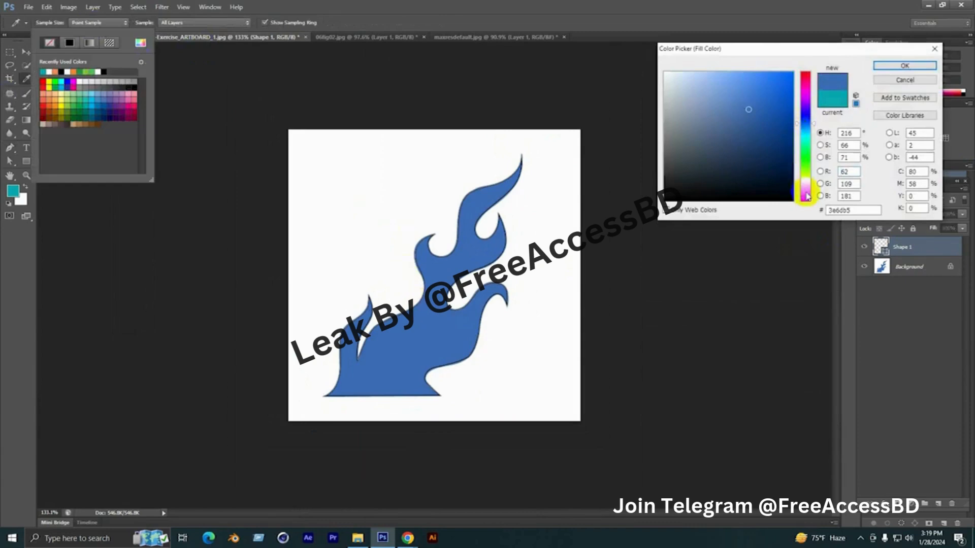
{"action": "left_click", "coordinate": [808, 184]}
{"action": "left_click_drag", "start_coordinate": [781, 107], "coordinate": [792, 72]}
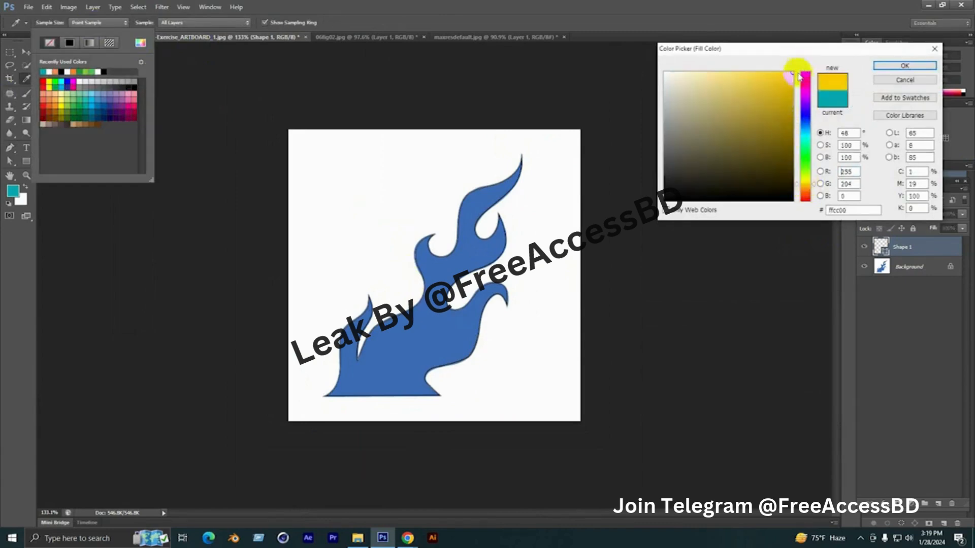
{"action": "left_click", "coordinate": [805, 189]}
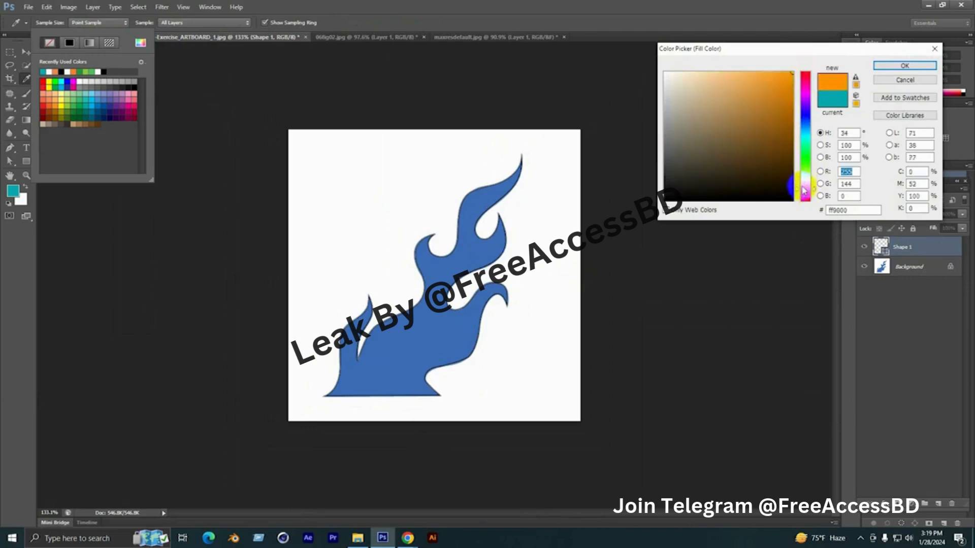
{"action": "left_click", "coordinate": [905, 67]}
{"action": "scroll", "coordinate": [467, 224], "scroll_direction": "down", "scroll_amount": 4}
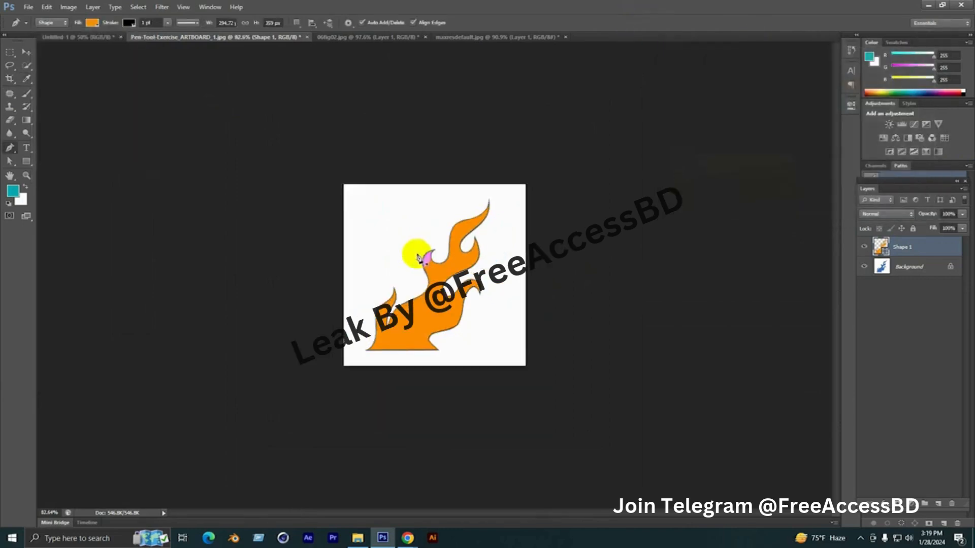
Hide the Background layer and add a new layer filled with white directly beneath the flame shape
{"action": "left_click", "coordinate": [864, 268]}
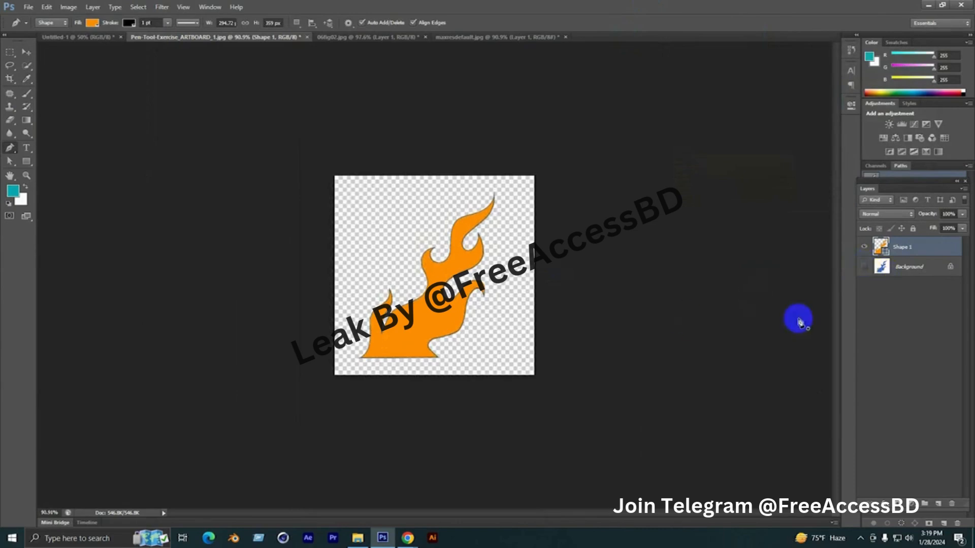
{"action": "left_click", "coordinate": [913, 275]}
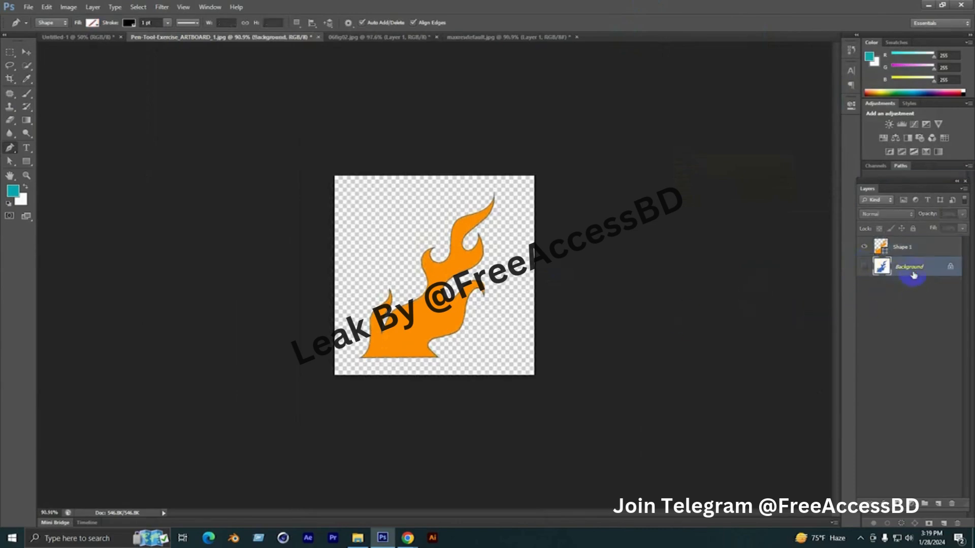
{"action": "left_click", "coordinate": [939, 506]}
{"action": "key", "text": "ctrl+BackSpace"}
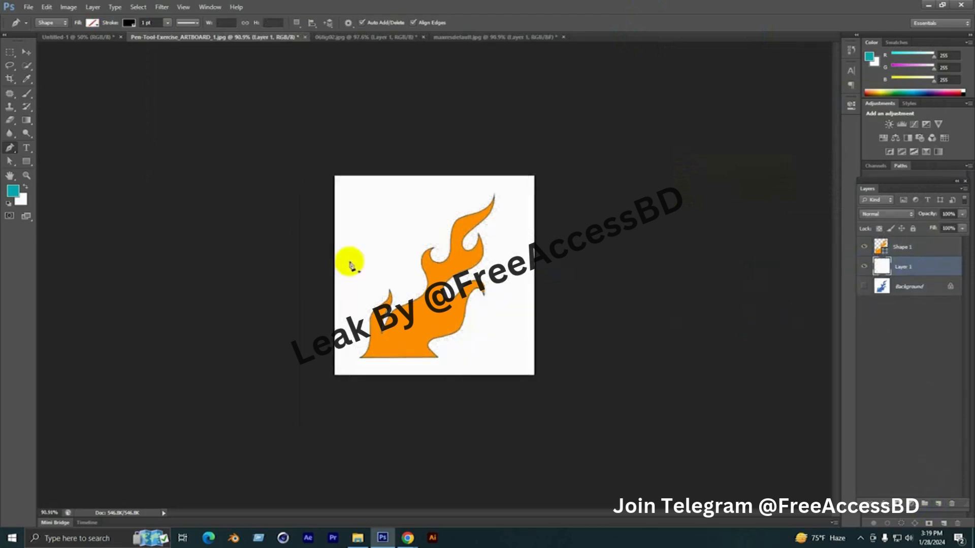
{"action": "left_click", "coordinate": [26, 52]}
{"action": "left_click", "coordinate": [243, 279]}
{"action": "scroll", "coordinate": [373, 316], "scroll_direction": "up", "scroll_amount": 6}
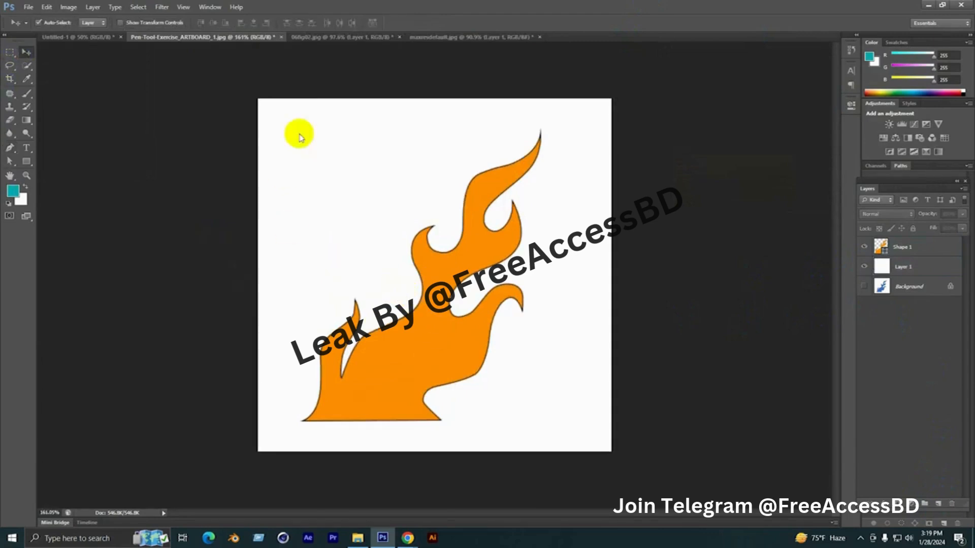
Close the flame and swan documents without saving their changes, and switch to the Untitled-1 portrait photo
{"action": "left_click", "coordinate": [282, 37]}
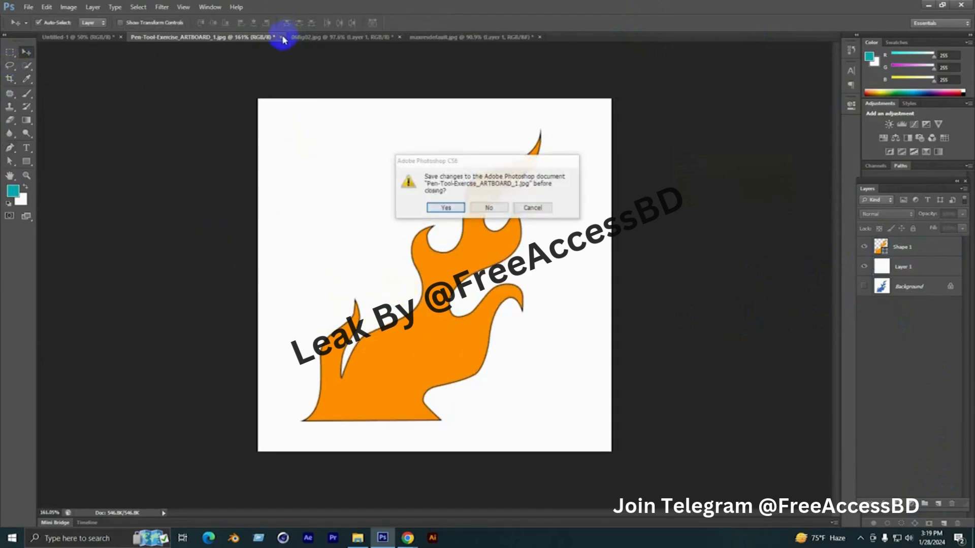
{"action": "left_click", "coordinate": [489, 209]}
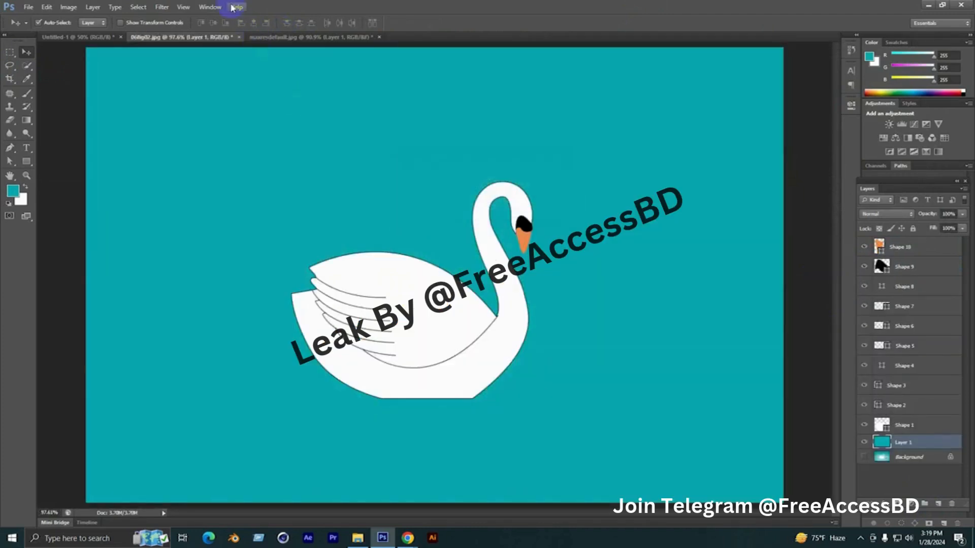
{"action": "left_click", "coordinate": [239, 38]}
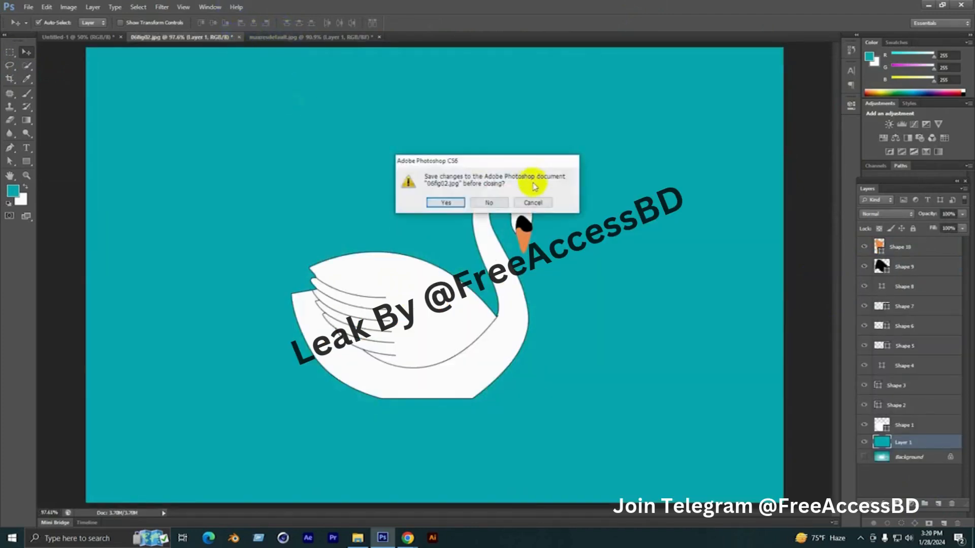
{"action": "left_click", "coordinate": [488, 204]}
{"action": "left_click", "coordinate": [65, 40]}
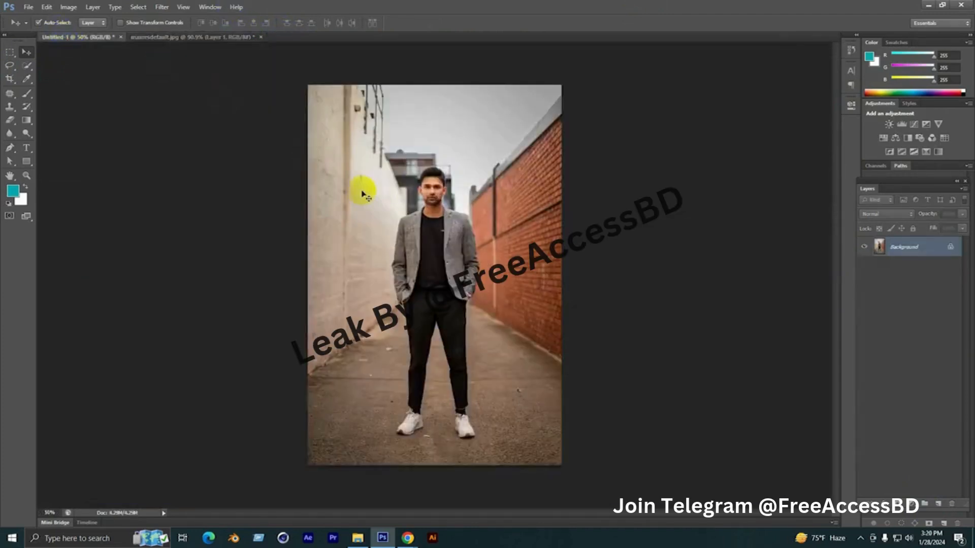
{"action": "scroll", "coordinate": [455, 331], "scroll_direction": "up", "scroll_amount": 6}
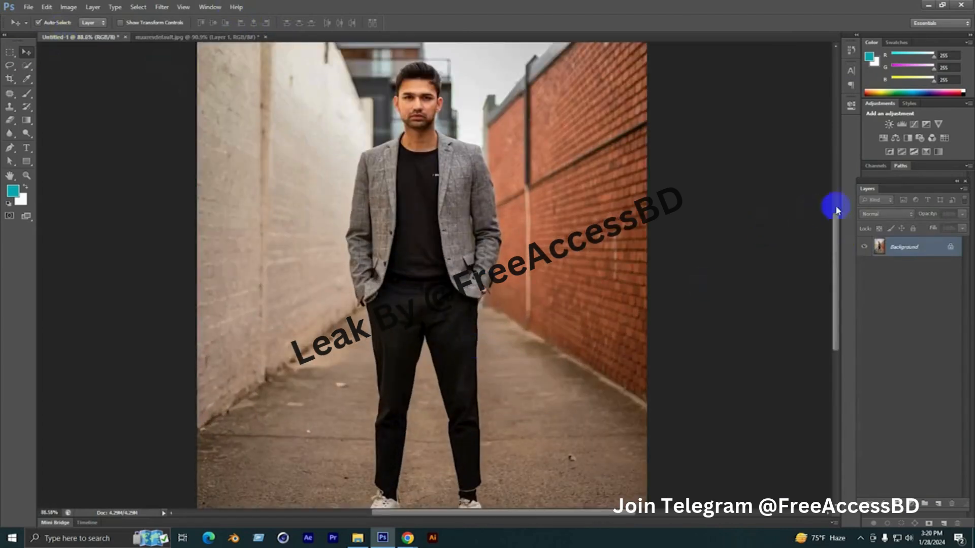
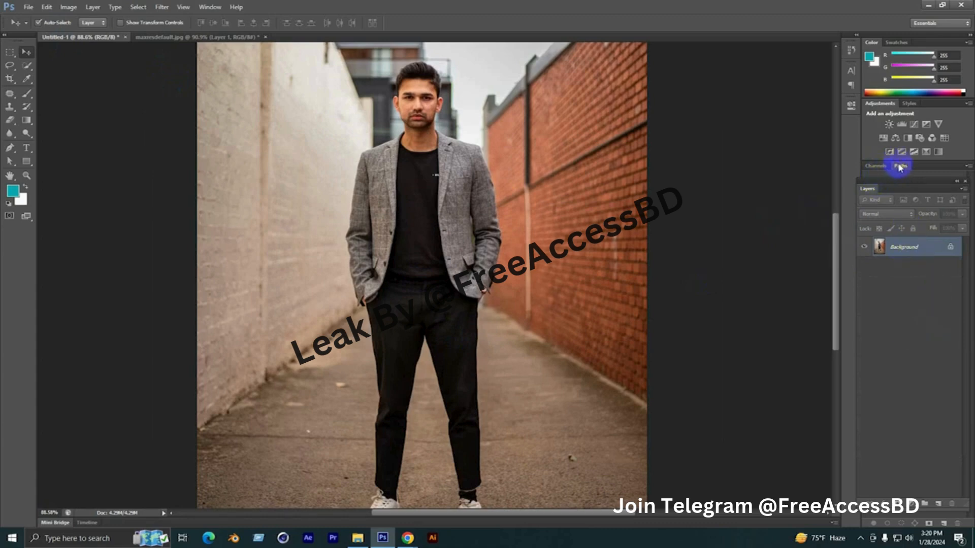
Reset the Essentials workspace to restore the default panel layout
{"action": "left_click_drag", "start_coordinate": [903, 169], "coordinate": [903, 193]}
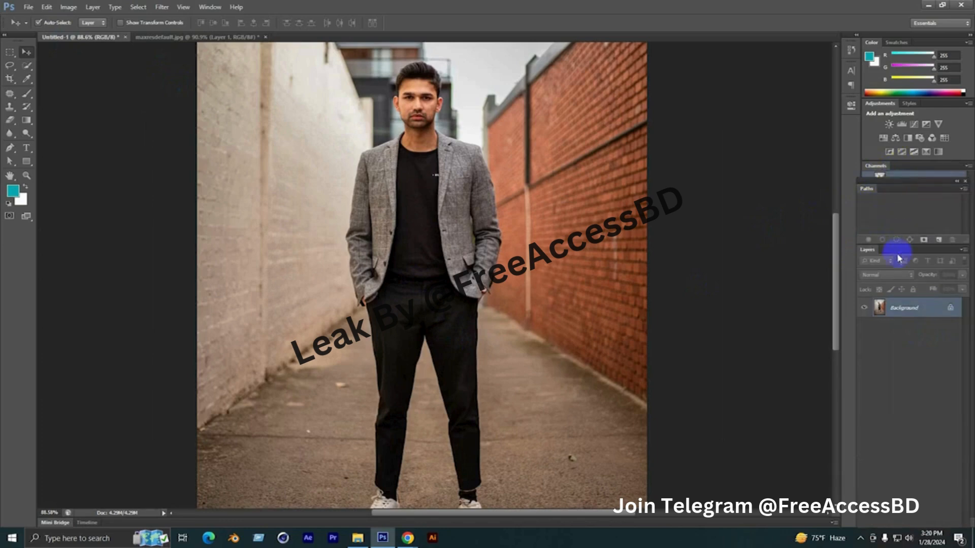
{"action": "left_click", "coordinate": [210, 8]}
{"action": "mouse_move", "coordinate": [233, 29]}
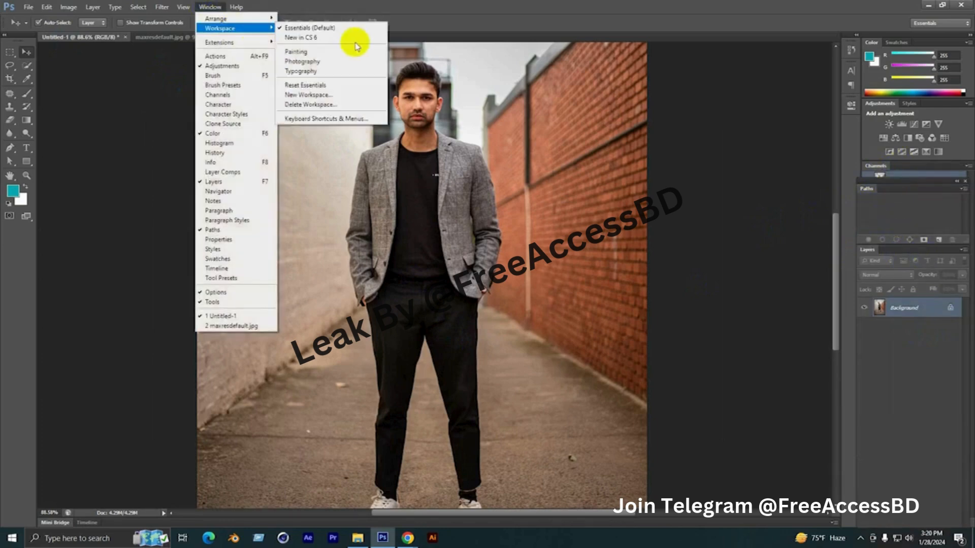
{"action": "left_click", "coordinate": [337, 83]}
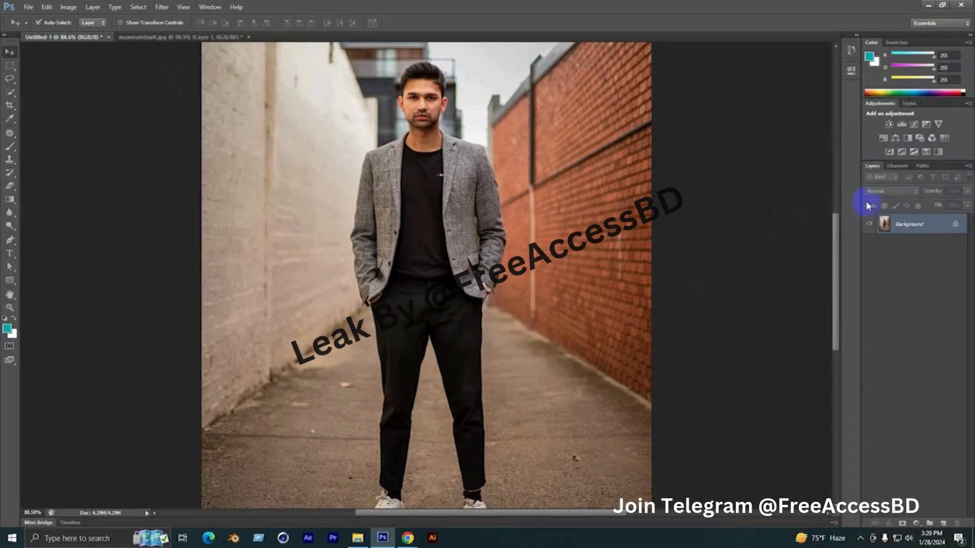
Place the Paths panel directly after Layers in its group and create a new empty path in it
{"action": "left_click_drag", "start_coordinate": [917, 171], "coordinate": [893, 172]}
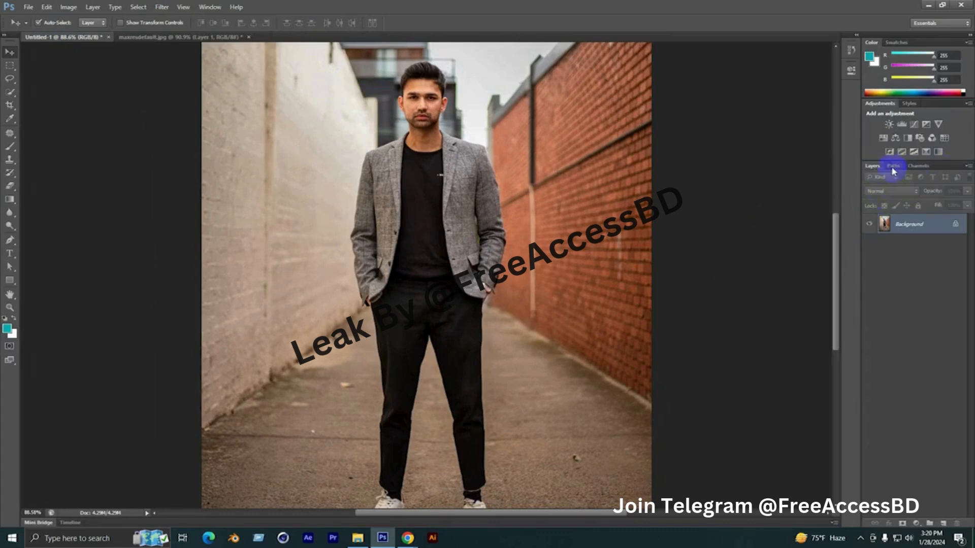
{"action": "scroll", "coordinate": [412, 316], "scroll_direction": "down", "scroll_amount": 2}
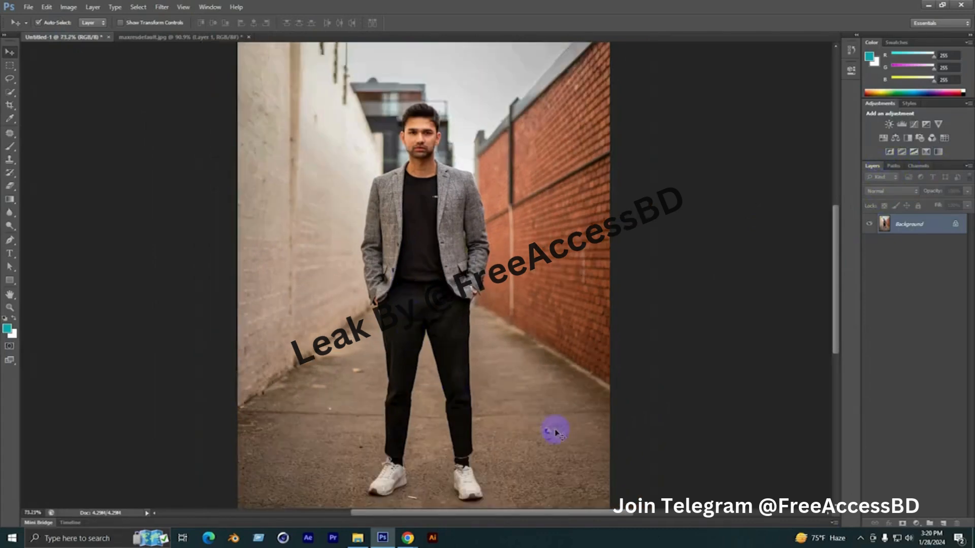
{"action": "scroll", "coordinate": [827, 253], "scroll_direction": "up", "scroll_amount": 1}
{"action": "left_click", "coordinate": [900, 170]}
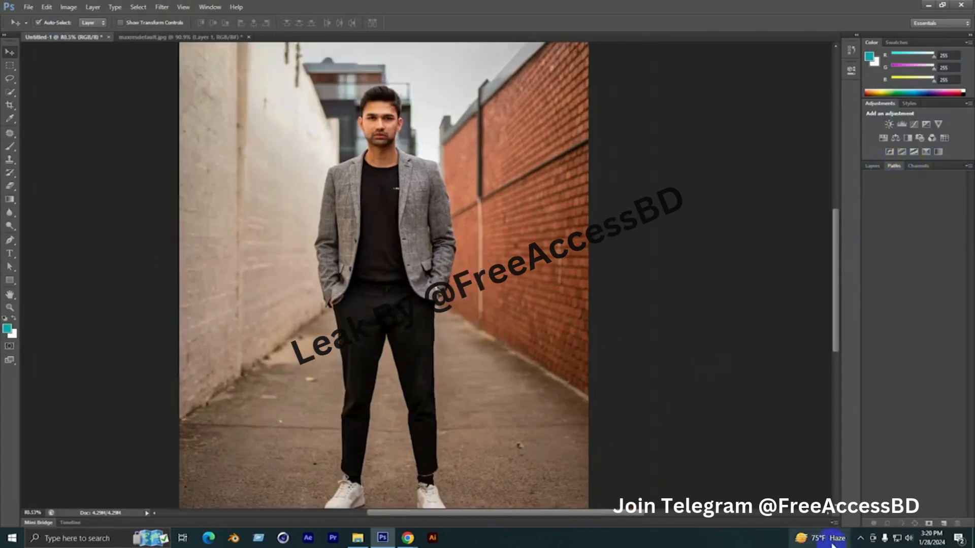
{"action": "left_click", "coordinate": [942, 524]}
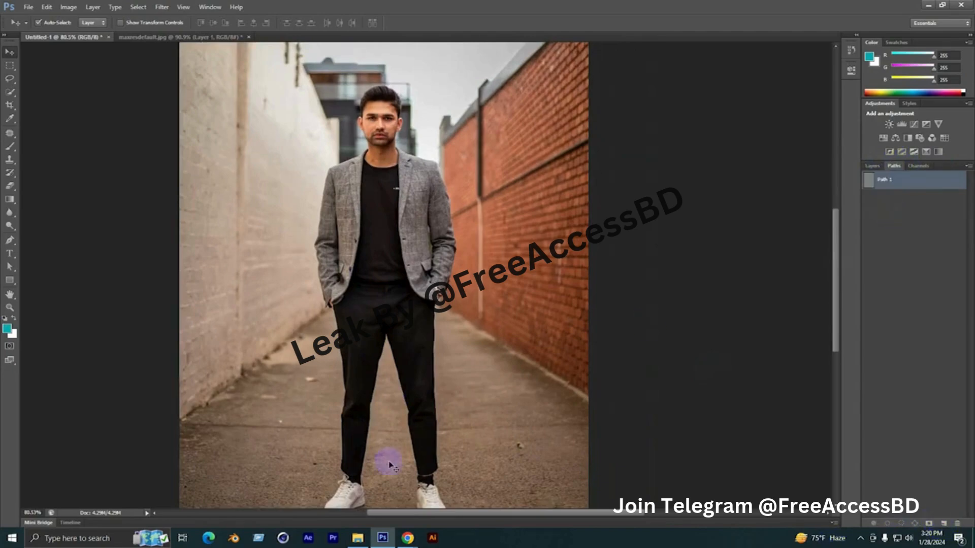
Examine the edges of the man's jacket, shirt, trousers and shoes up close
{"action": "scroll", "coordinate": [341, 125], "scroll_direction": "up", "scroll_amount": 2}
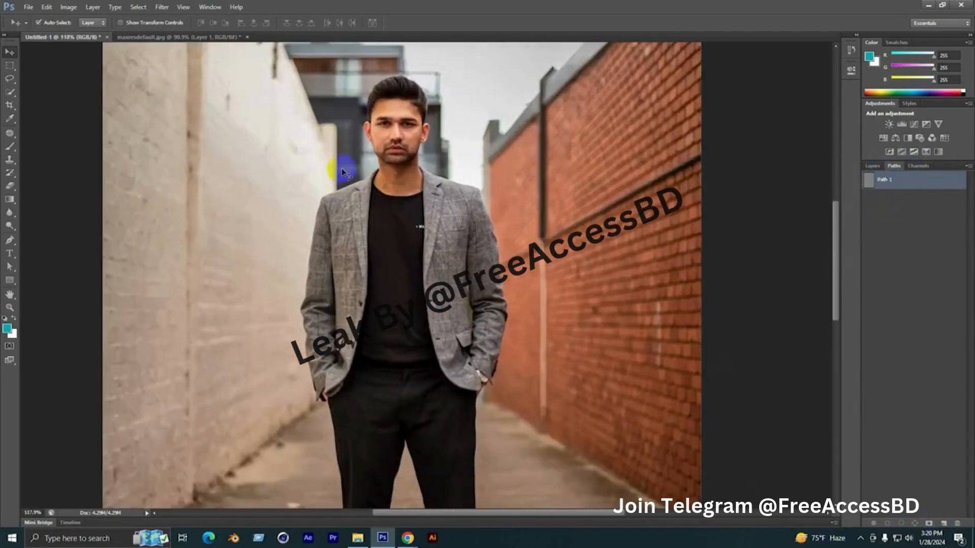
{"action": "left_click_drag", "start_coordinate": [394, 248], "coordinate": [414, 197]}
{"action": "scroll", "coordinate": [413, 196], "scroll_direction": "up", "scroll_amount": 1}
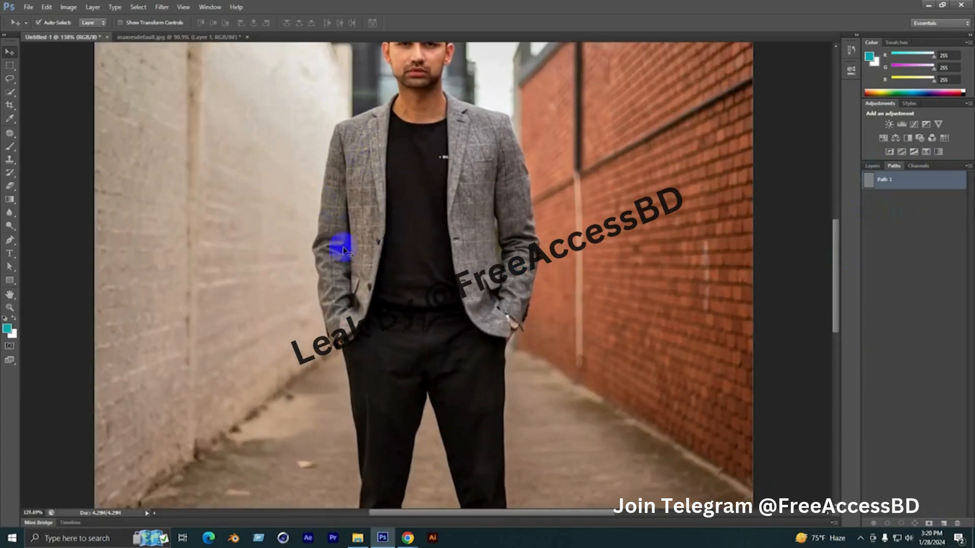
{"action": "scroll", "coordinate": [401, 279], "scroll_direction": "up", "scroll_amount": 3}
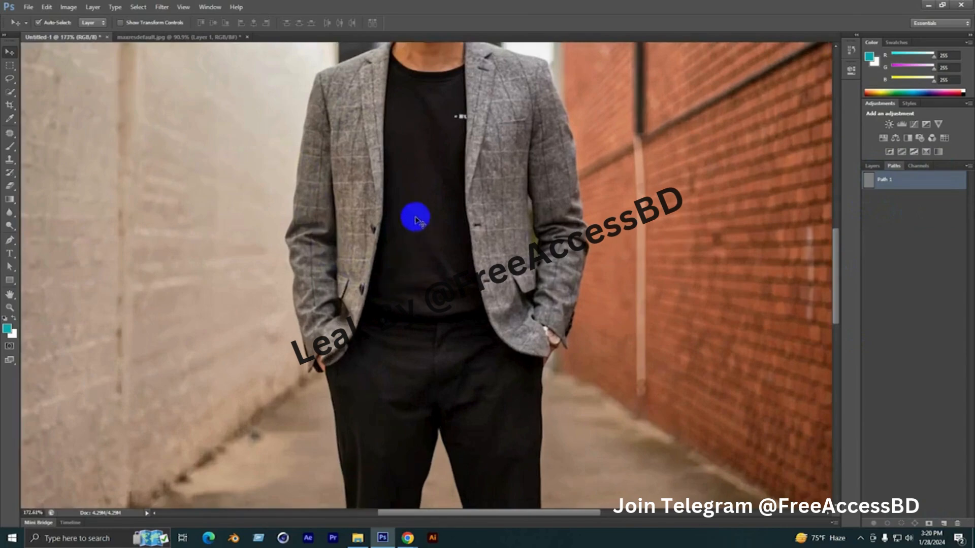
{"action": "scroll", "coordinate": [413, 217], "scroll_direction": "down", "scroll_amount": 4}
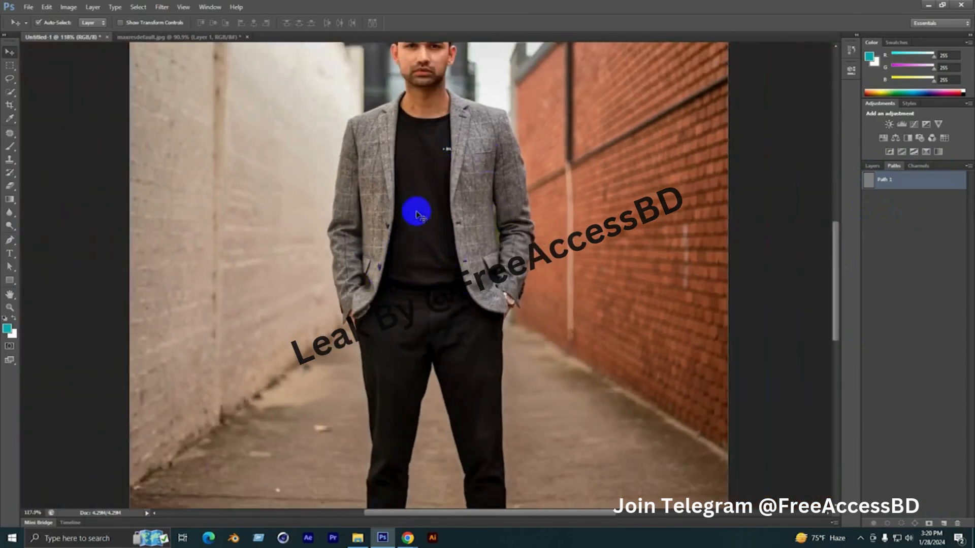
{"action": "scroll", "coordinate": [440, 290], "scroll_direction": "up", "scroll_amount": 2}
{"action": "scroll", "coordinate": [407, 328], "scroll_direction": "down", "scroll_amount": 2}
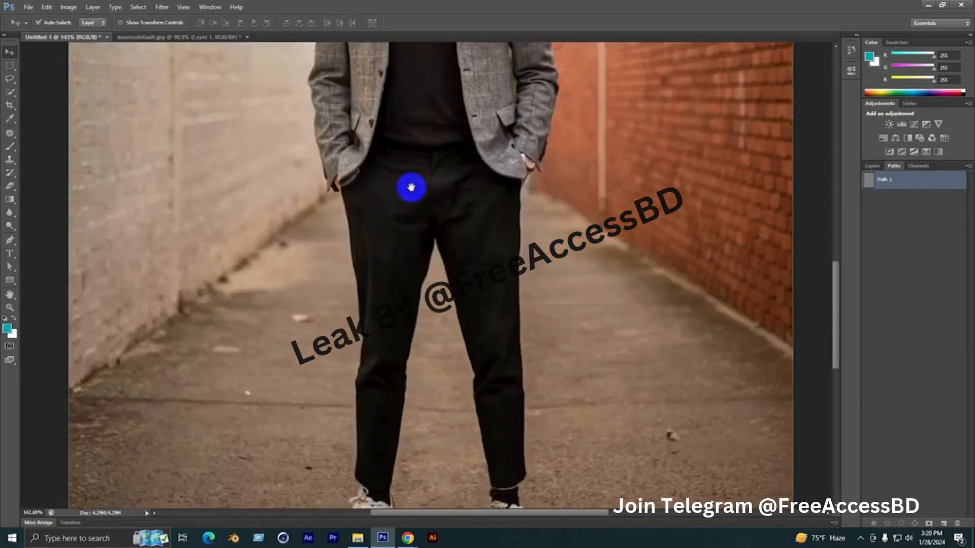
{"action": "scroll", "coordinate": [403, 372], "scroll_direction": "up", "scroll_amount": 2}
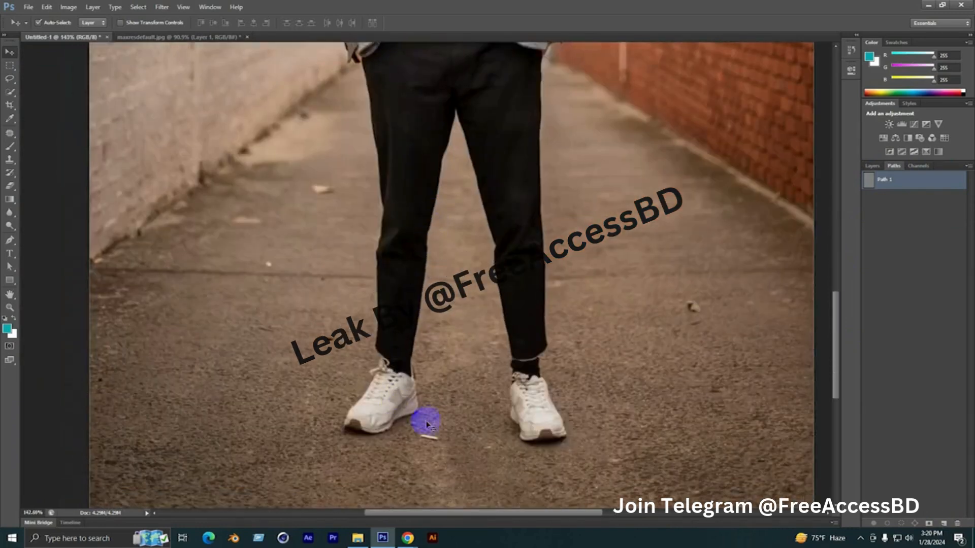
{"action": "scroll", "coordinate": [436, 417], "scroll_direction": "down", "scroll_amount": 2}
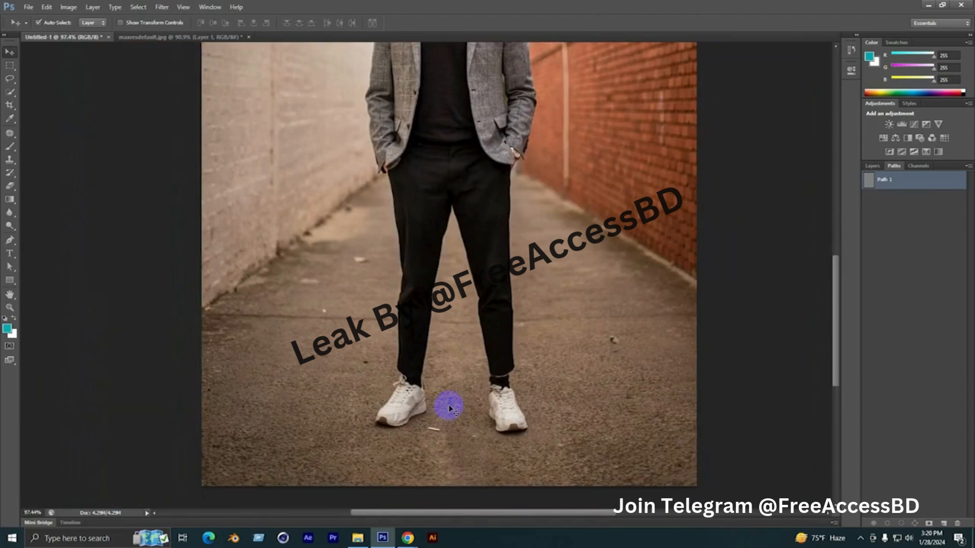
{"action": "scroll", "coordinate": [406, 111], "scroll_direction": "up", "scroll_amount": 1}
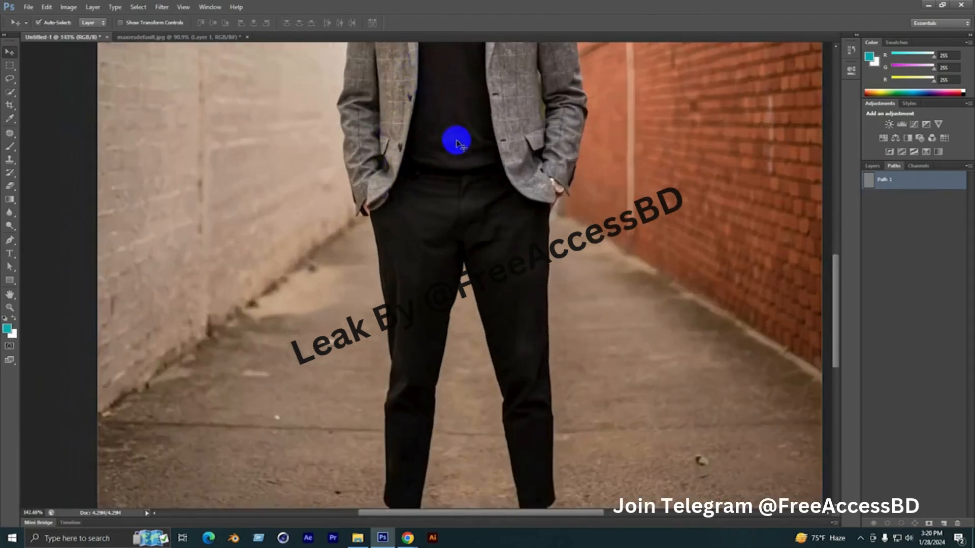
{"action": "scroll", "coordinate": [457, 142], "scroll_direction": "up", "scroll_amount": 2}
{"action": "scroll", "coordinate": [418, 231], "scroll_direction": "down", "scroll_amount": 3}
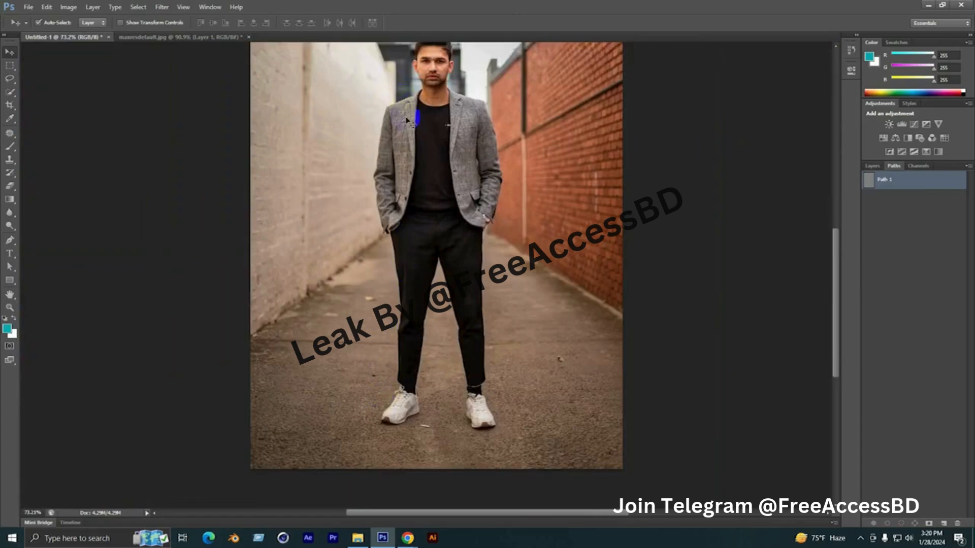
{"action": "scroll", "coordinate": [416, 164], "scroll_direction": "up", "scroll_amount": 3}
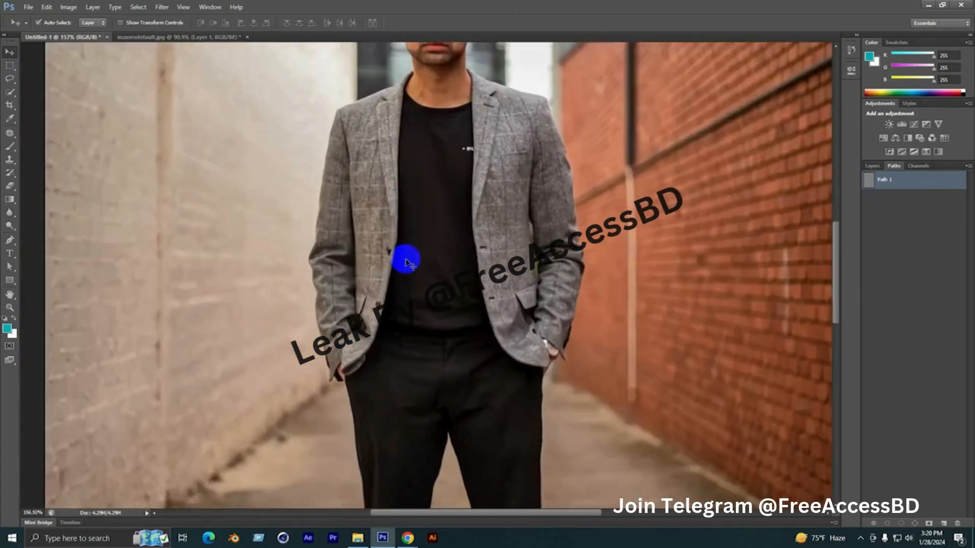
Set the Pen tool to Path mode and start tracing the jacket at the sleeve cuff beside the pale wall
{"action": "left_click", "coordinate": [9, 241]}
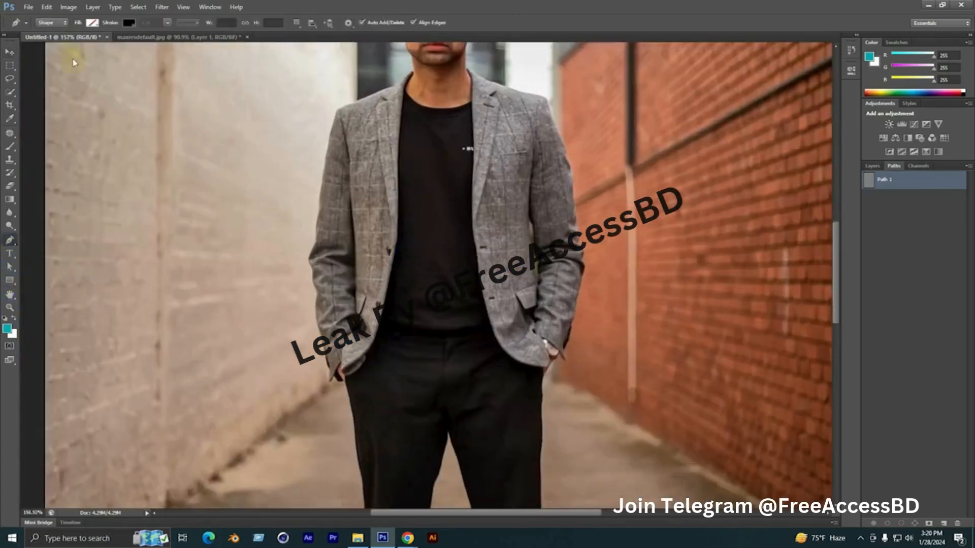
{"action": "left_click", "coordinate": [65, 23]}
{"action": "left_click", "coordinate": [49, 33]}
{"action": "left_click", "coordinate": [349, 384]}
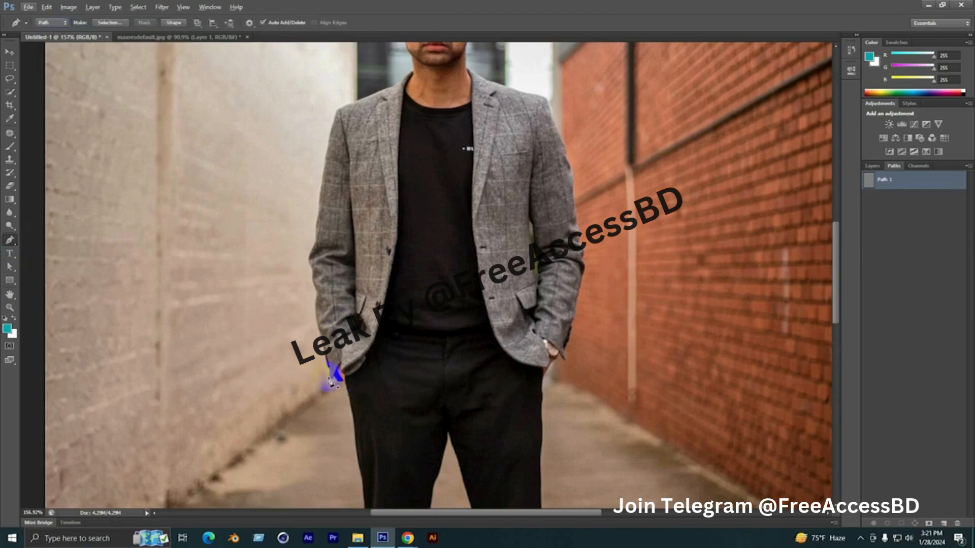
{"action": "scroll", "coordinate": [331, 384], "scroll_direction": "up", "scroll_amount": 3}
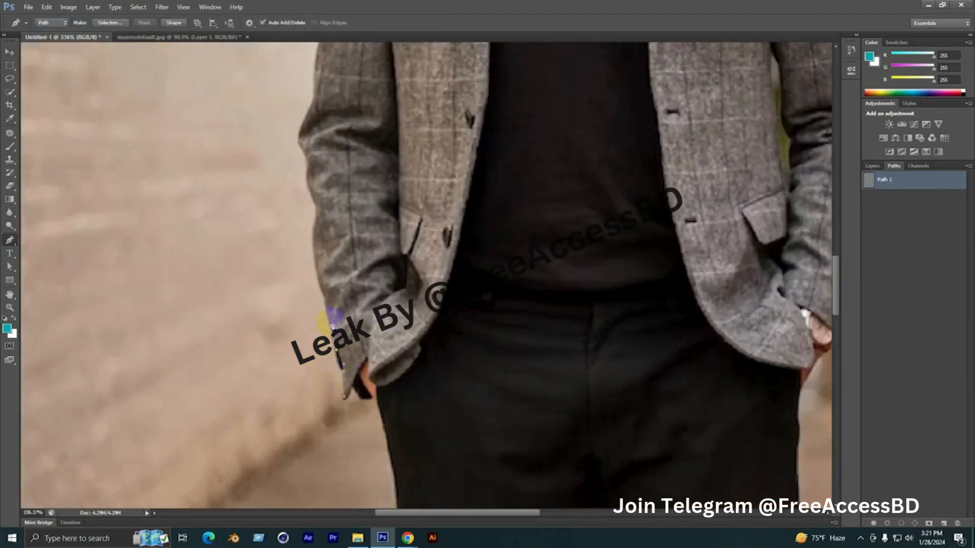
{"action": "left_click_drag", "start_coordinate": [331, 318], "coordinate": [359, 405]}
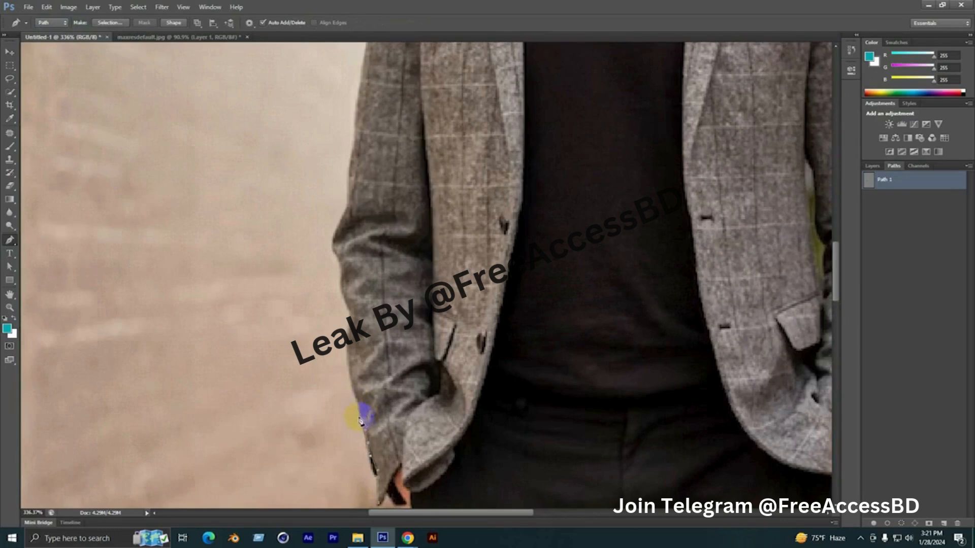
Continue the path up the outer edge of that sleeve, following the elbow folds to the upper arm
{"action": "scroll", "coordinate": [361, 421], "scroll_direction": "up", "scroll_amount": 1}
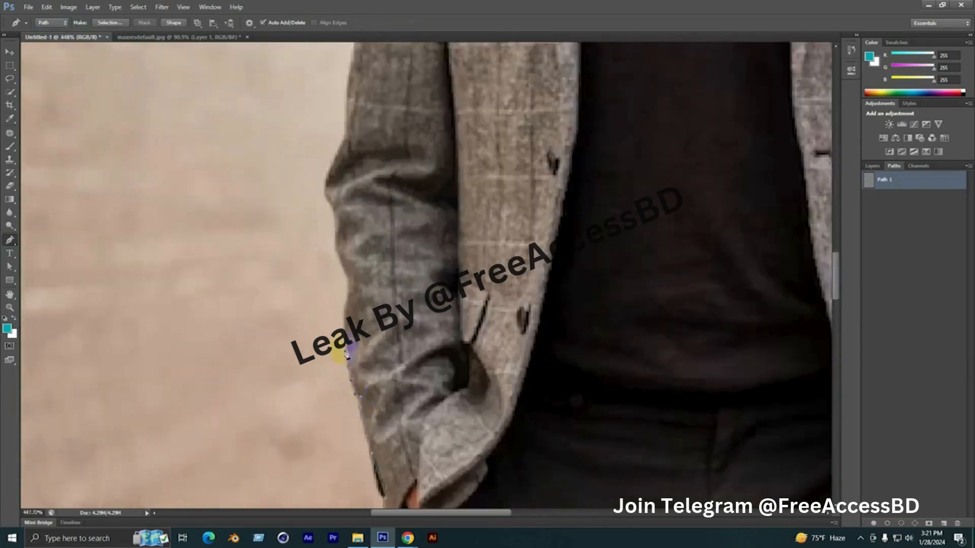
{"action": "left_click_drag", "start_coordinate": [348, 311], "coordinate": [365, 405]}
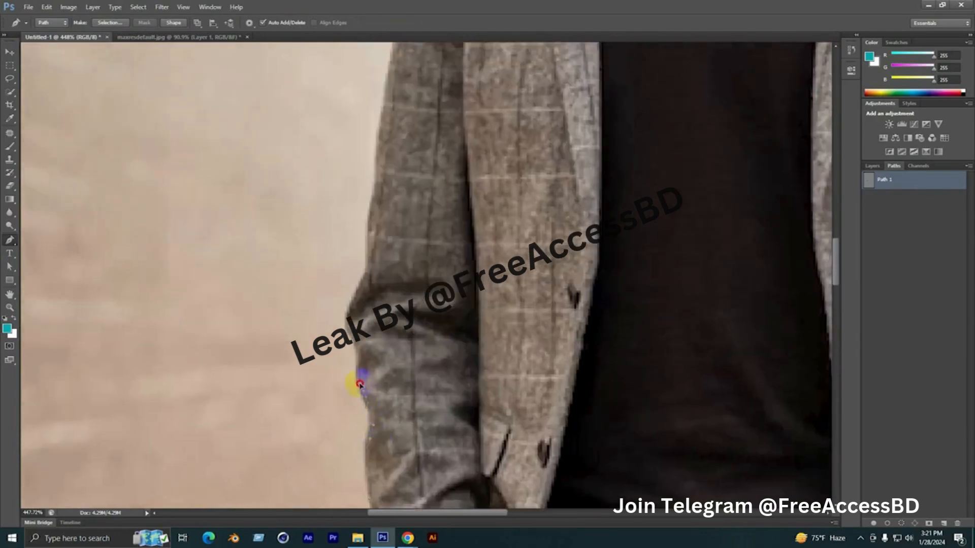
{"action": "left_click_drag", "start_coordinate": [357, 369], "coordinate": [364, 408]}
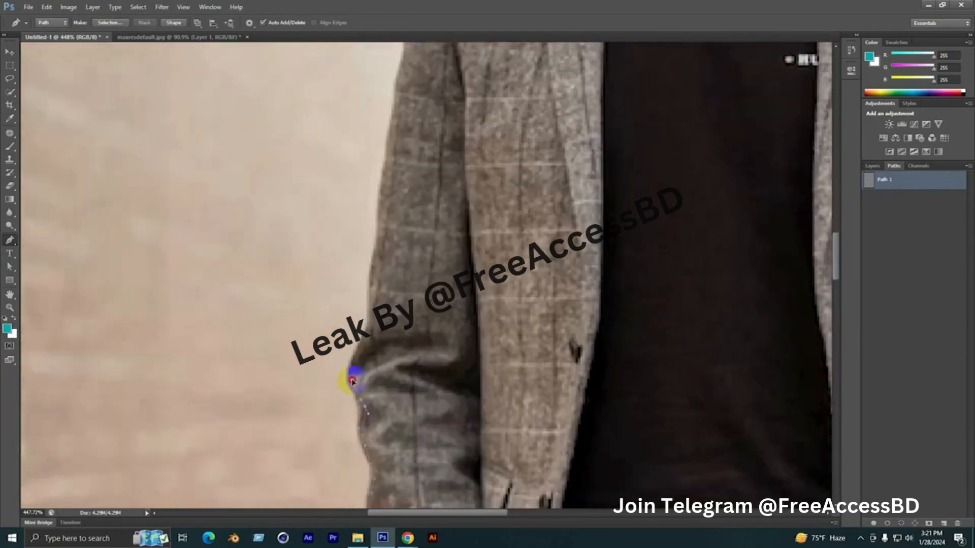
{"action": "left_click_drag", "start_coordinate": [366, 354], "coordinate": [374, 418]}
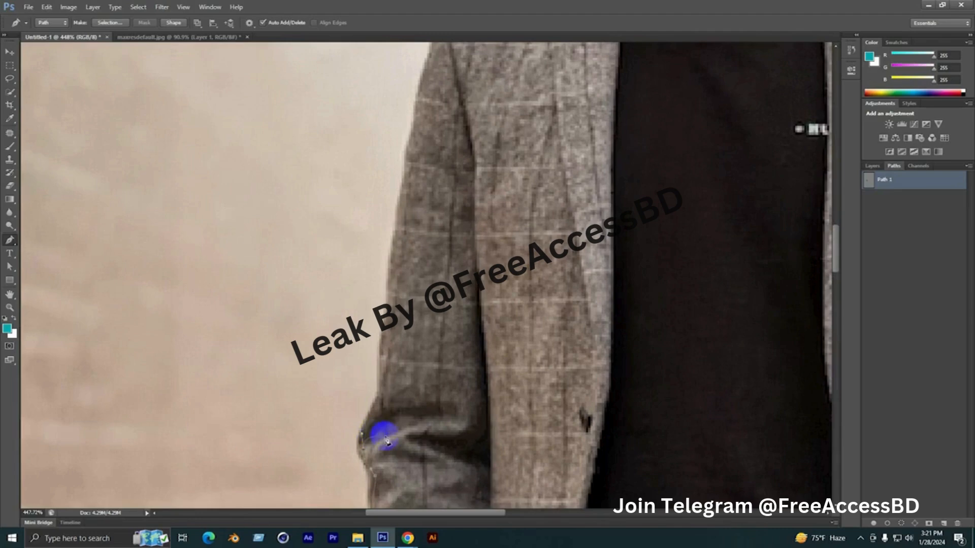
{"action": "left_click_drag", "start_coordinate": [381, 358], "coordinate": [376, 447]}
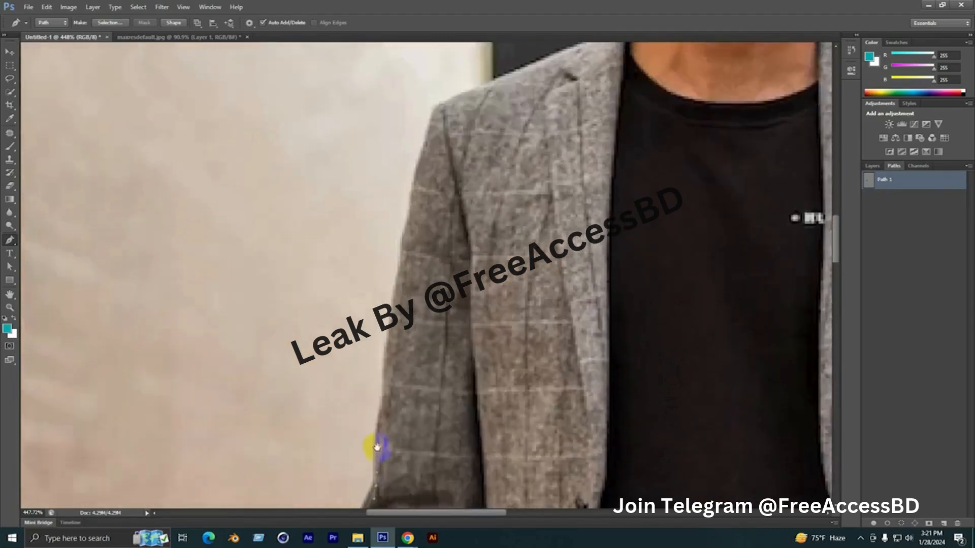
{"action": "left_click_drag", "start_coordinate": [390, 363], "coordinate": [395, 401]}
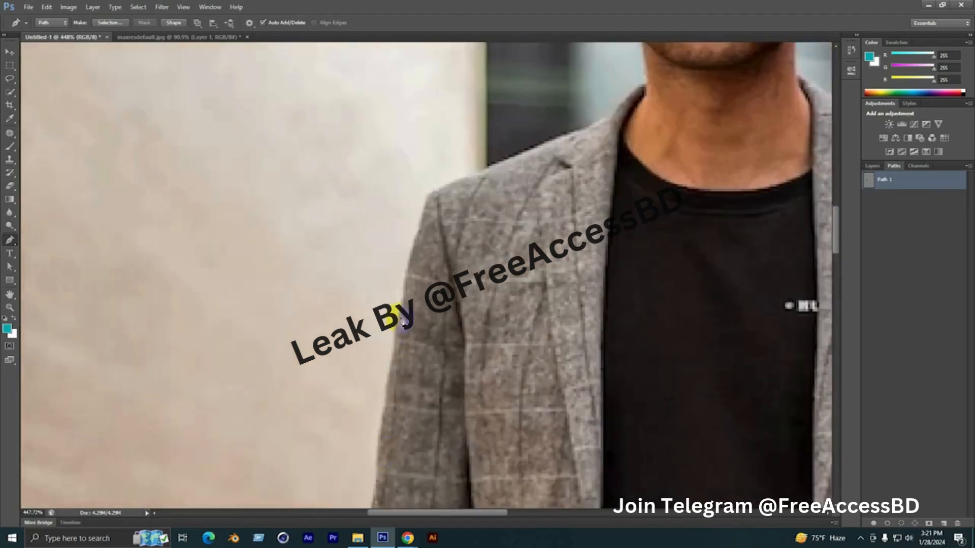
Trace around the shoulder corner and along the shoulder line up to the top of the collar at the neck
{"action": "scroll", "coordinate": [406, 300], "scroll_direction": "down", "scroll_amount": 1}
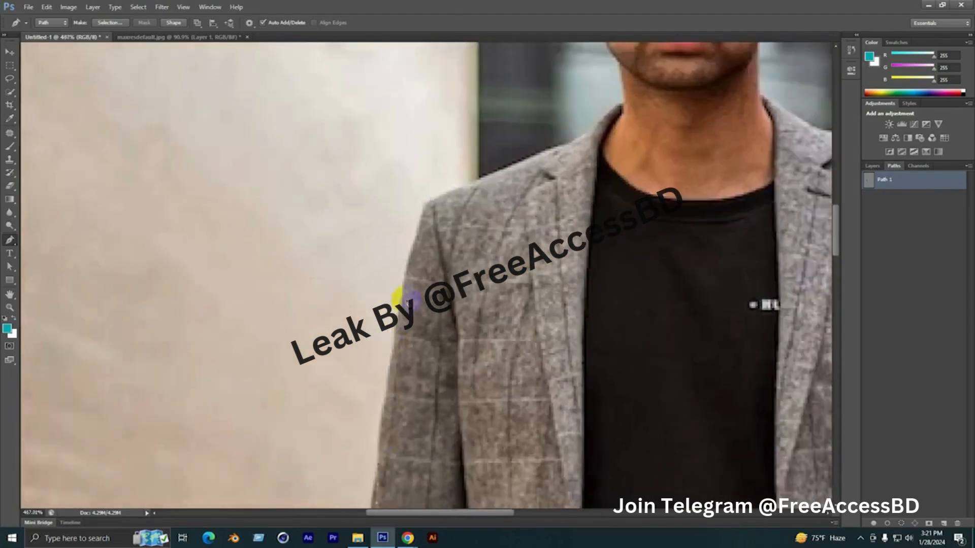
{"action": "left_click", "coordinate": [410, 246]}
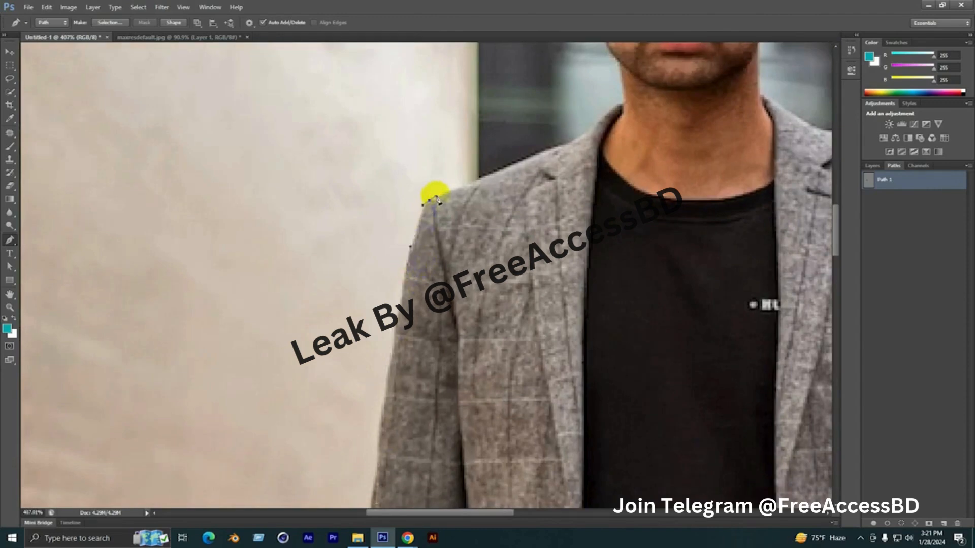
{"action": "left_click_drag", "start_coordinate": [468, 198], "coordinate": [294, 228]}
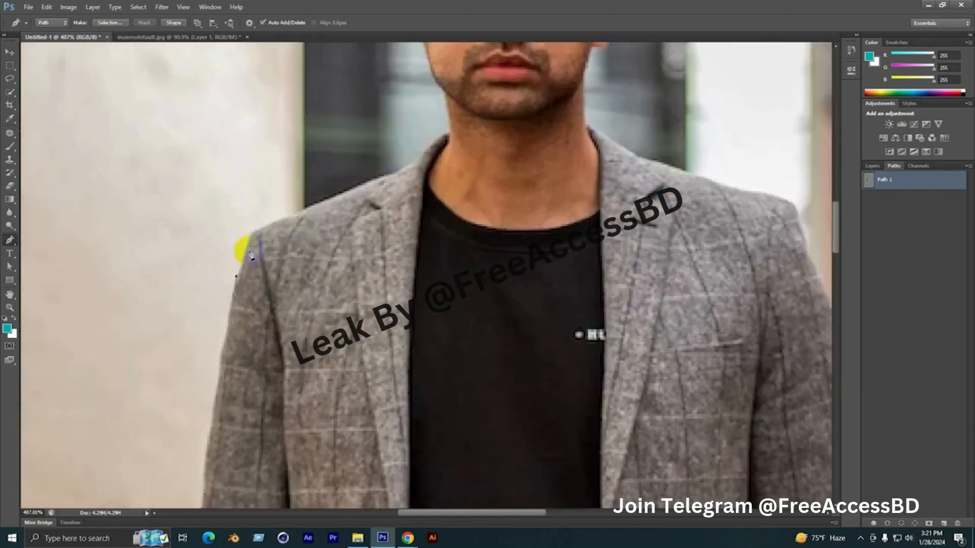
{"action": "left_click", "coordinate": [252, 227]}
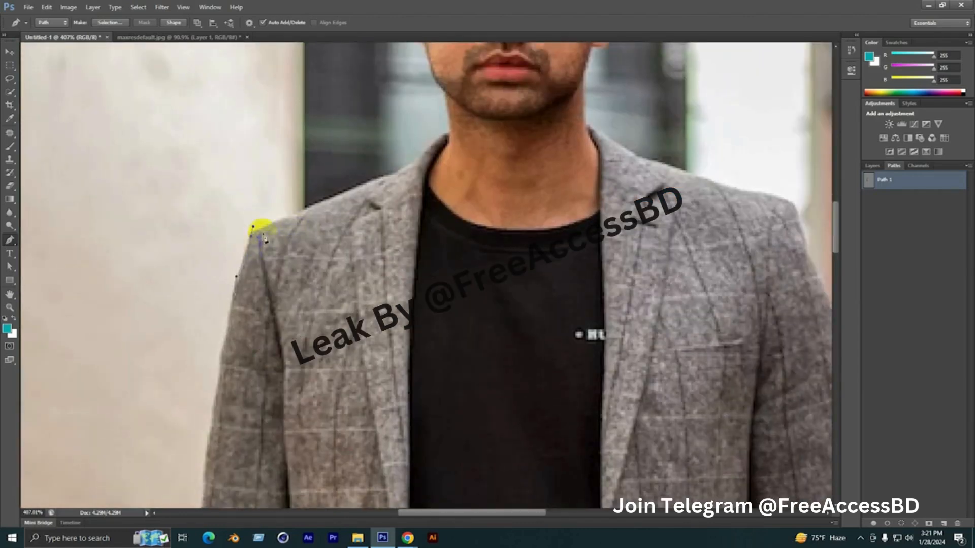
{"action": "left_click", "coordinate": [306, 205]}
{"action": "left_click_drag", "start_coordinate": [363, 191], "coordinate": [274, 363]}
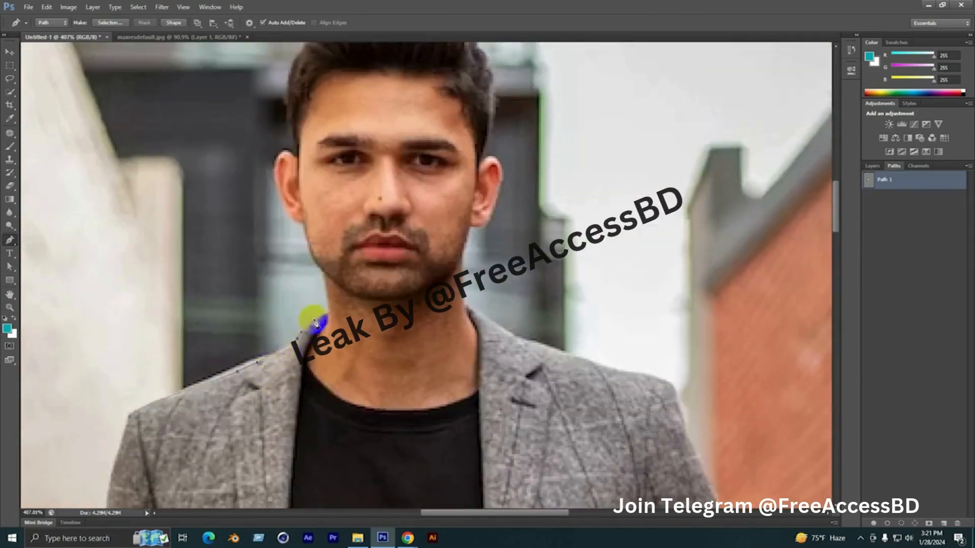
{"action": "left_click", "coordinate": [325, 314]}
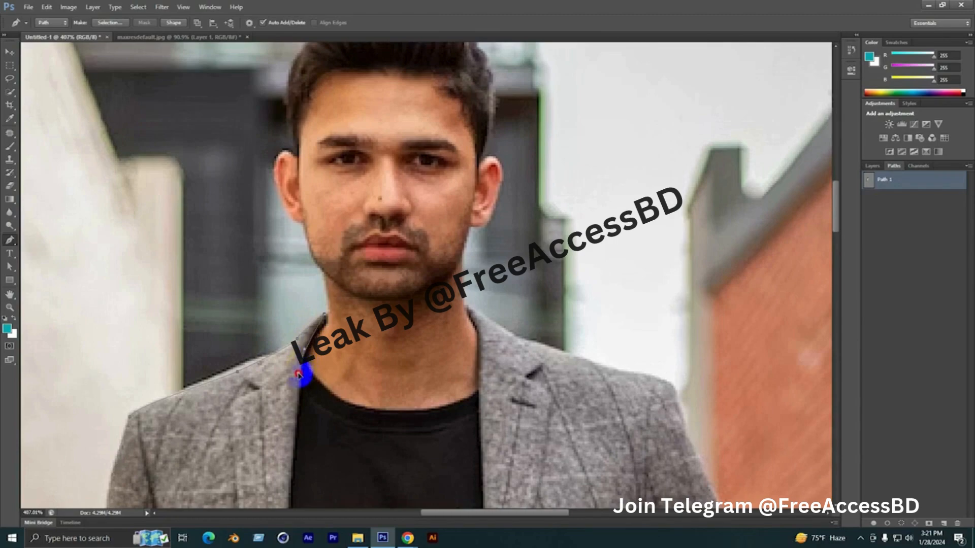
Continue the path down the lapel and front opening edge of the jacket half beside the pale wall
{"action": "scroll", "coordinate": [305, 369], "scroll_direction": "down", "scroll_amount": 3}
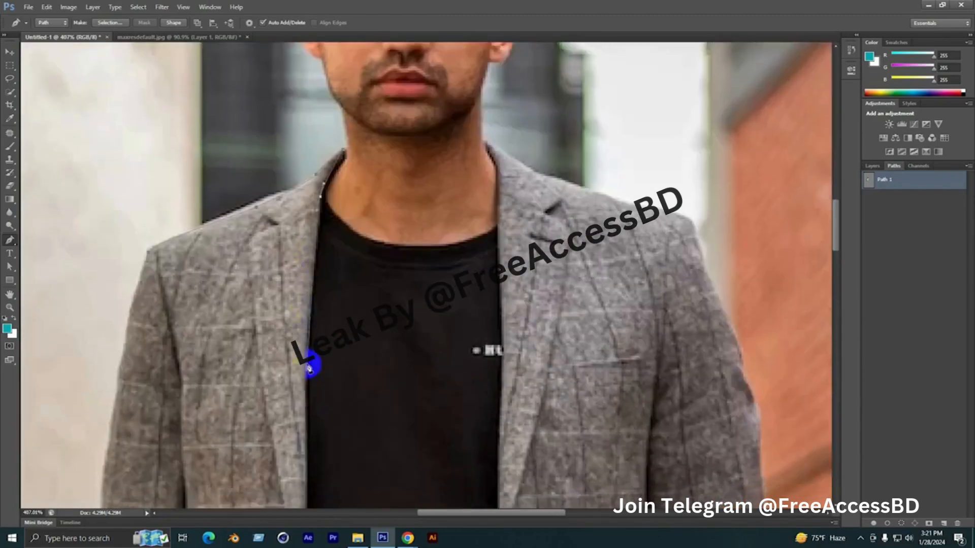
{"action": "left_click_drag", "start_coordinate": [309, 398], "coordinate": [327, 219]}
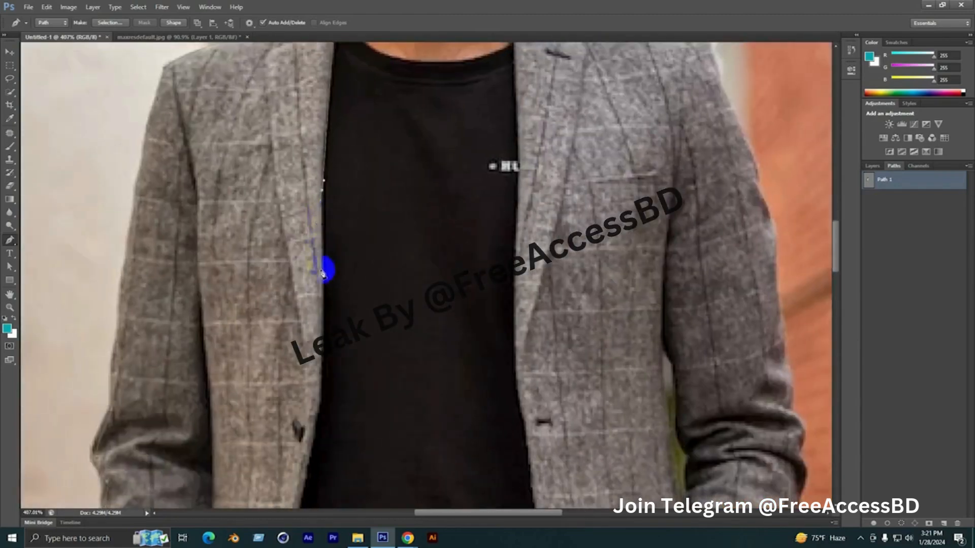
{"action": "left_click_drag", "start_coordinate": [326, 307], "coordinate": [355, 157]}
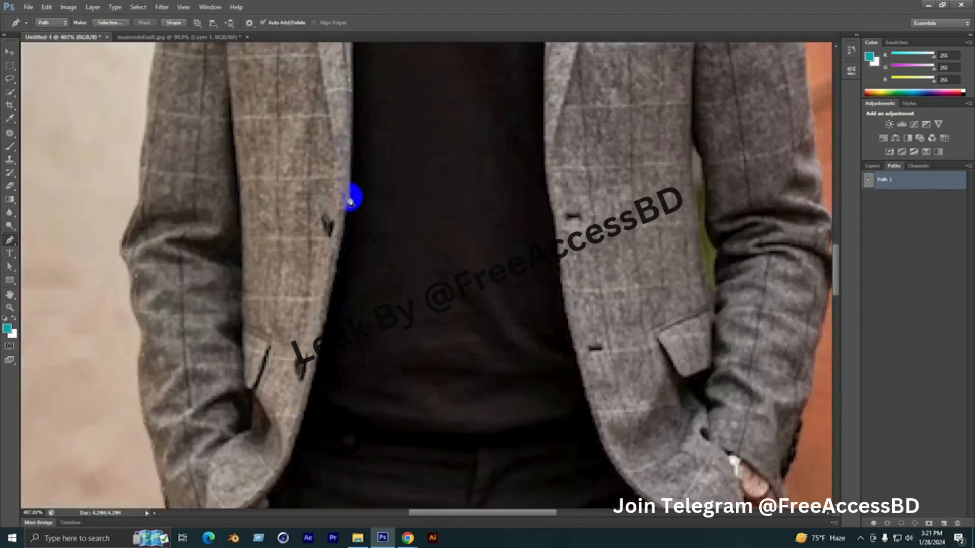
{"action": "left_click_drag", "start_coordinate": [340, 266], "coordinate": [389, 153]}
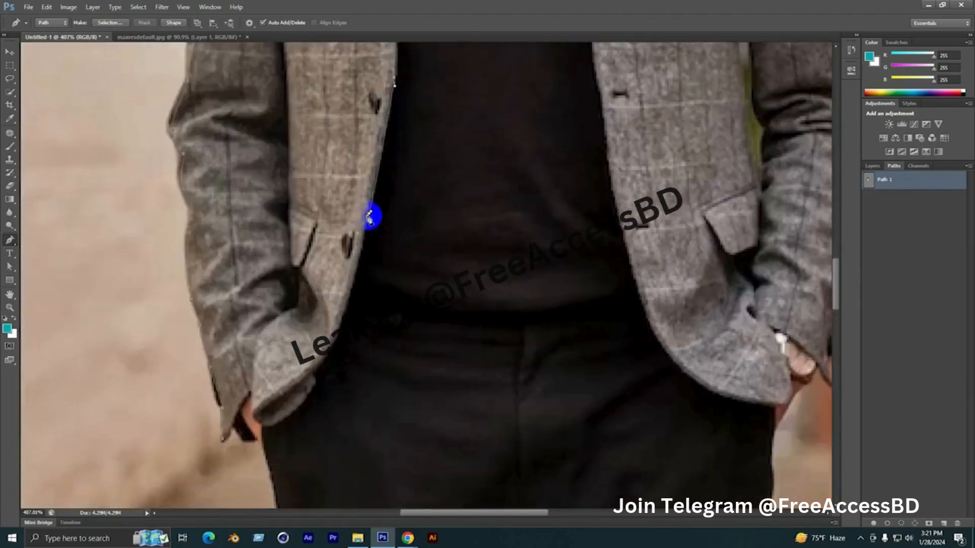
Trace the rounded front hem and the sleeve cuff beside the pale wall, closing the outline at its starting anchor
{"action": "left_click_drag", "start_coordinate": [374, 215], "coordinate": [401, 135]}
{"action": "left_click", "coordinate": [406, 176]}
{"action": "key", "text": "ctrl+z"}
{"action": "mouse_move", "coordinate": [392, 183]}
{"action": "left_mouse_down"}
{"action": "mouse_move", "coordinate": [388, 190]}
{"action": "mouse_move", "coordinate": [409, 143]}
{"action": "mouse_move", "coordinate": [383, 181]}
{"action": "left_mouse_up"}
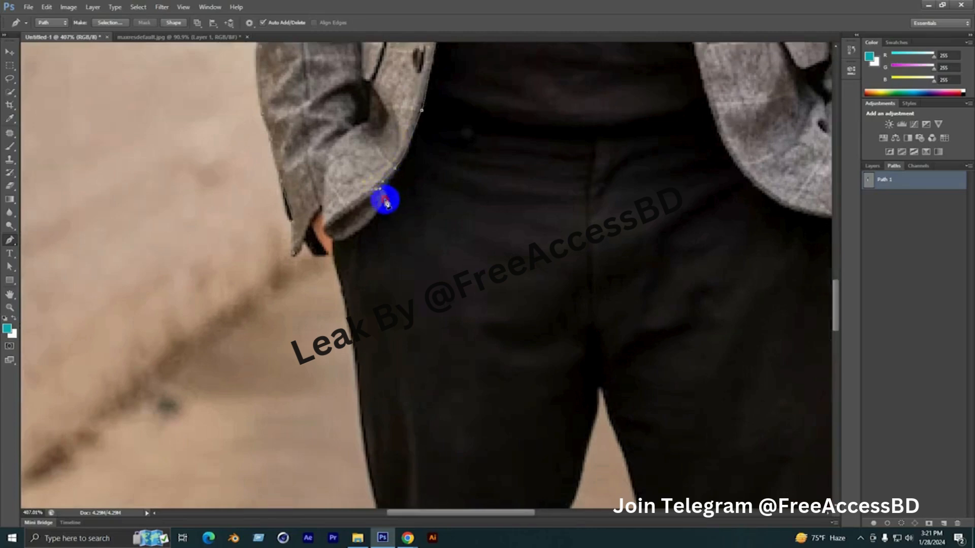
{"action": "left_click_drag", "start_coordinate": [375, 218], "coordinate": [405, 194]}
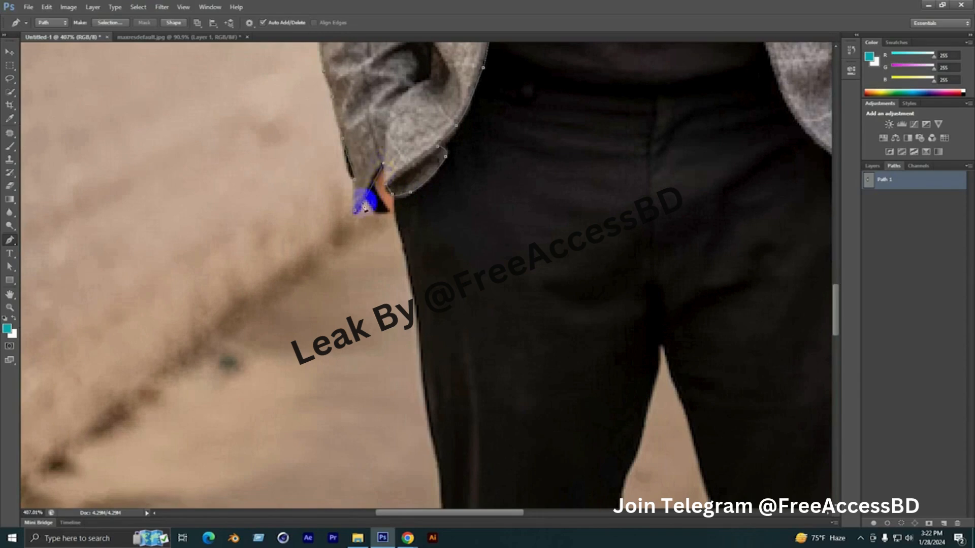
{"action": "left_click", "coordinate": [355, 210]}
Start a second outline on the jacket half beside the brick wall, tracing from the collar top at the neck onto the shoulder line
{"action": "scroll", "coordinate": [381, 279], "scroll_direction": "down", "scroll_amount": 5}
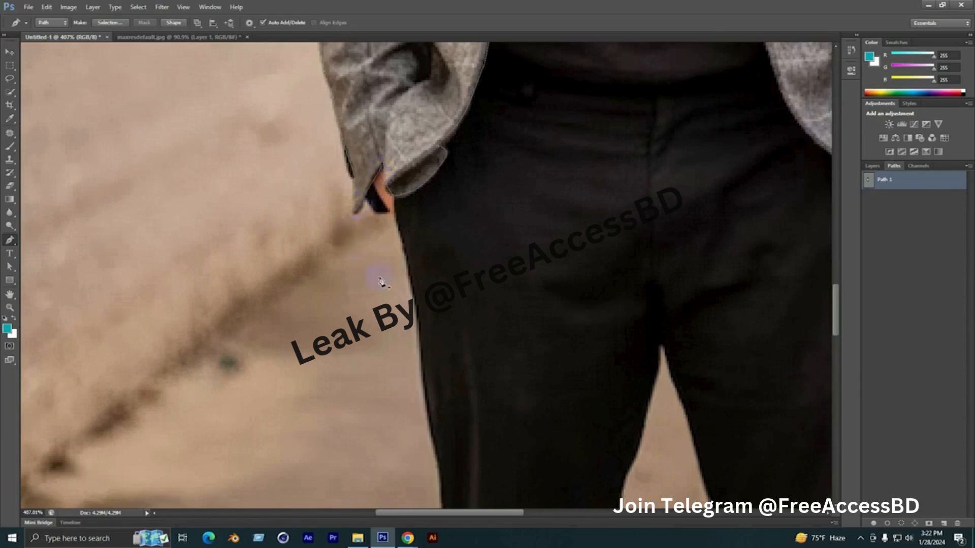
{"action": "scroll", "coordinate": [387, 298], "scroll_direction": "down", "scroll_amount": 1}
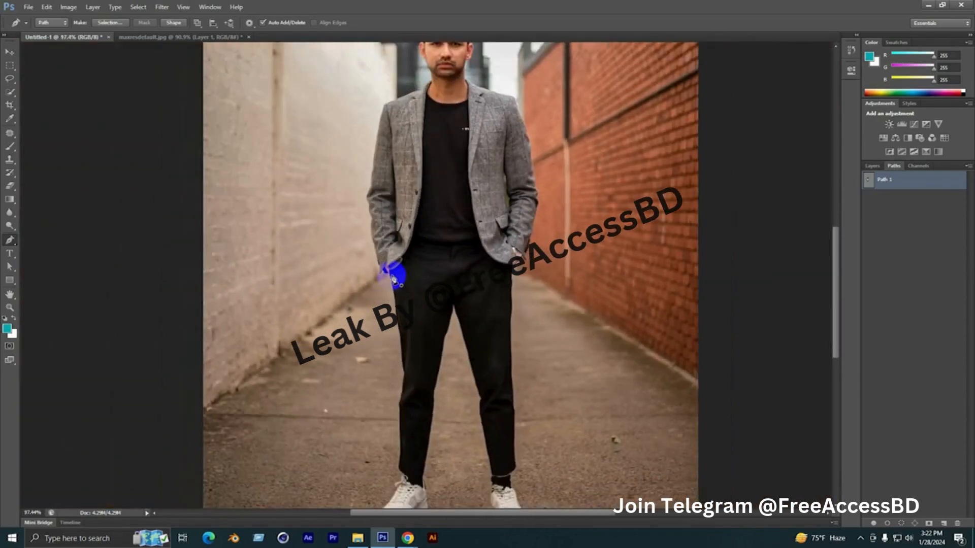
{"action": "scroll", "coordinate": [440, 144], "scroll_direction": "down", "scroll_amount": 2}
{"action": "scroll", "coordinate": [511, 68], "scroll_direction": "up", "scroll_amount": 2}
{"action": "scroll", "coordinate": [513, 68], "scroll_direction": "up", "scroll_amount": 3}
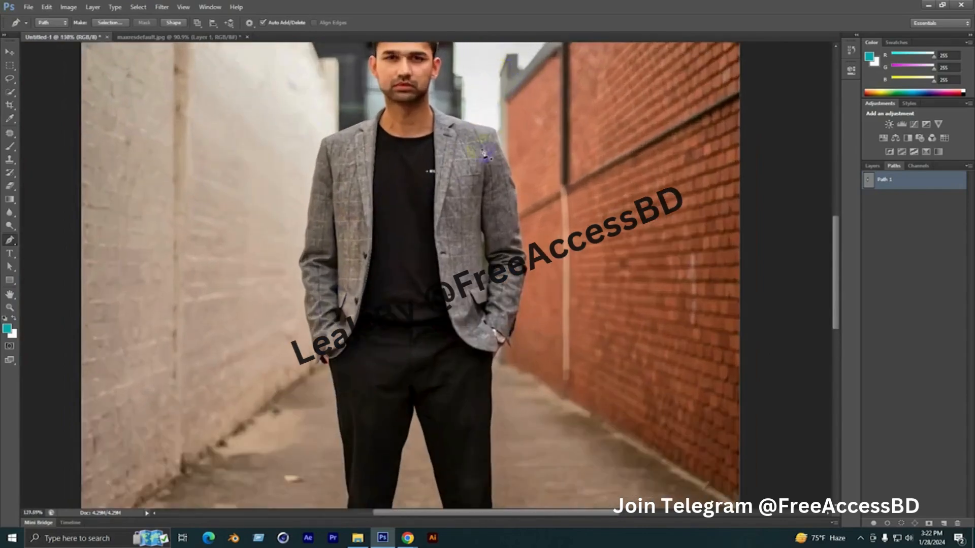
{"action": "scroll", "coordinate": [421, 93], "scroll_direction": "up", "scroll_amount": 1}
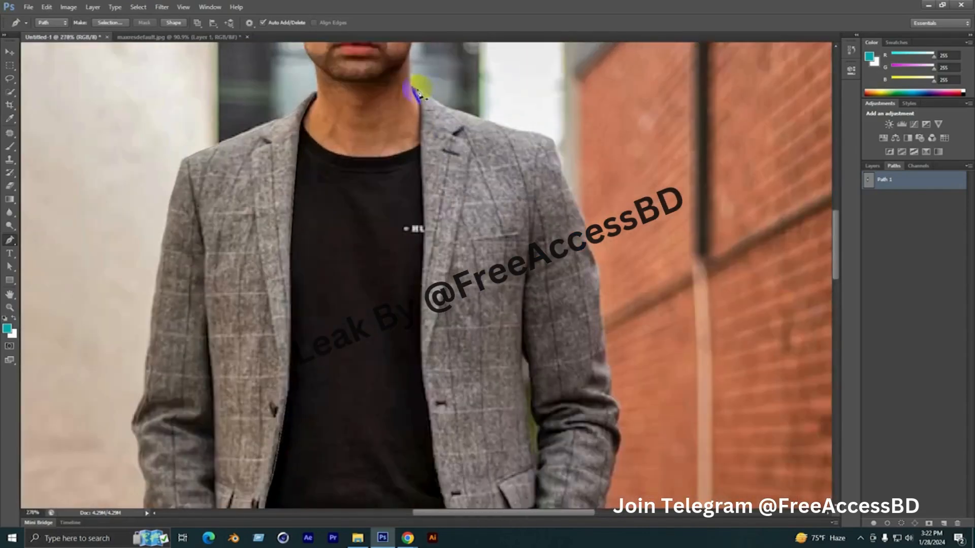
{"action": "scroll", "coordinate": [429, 96], "scroll_direction": "up", "scroll_amount": 1}
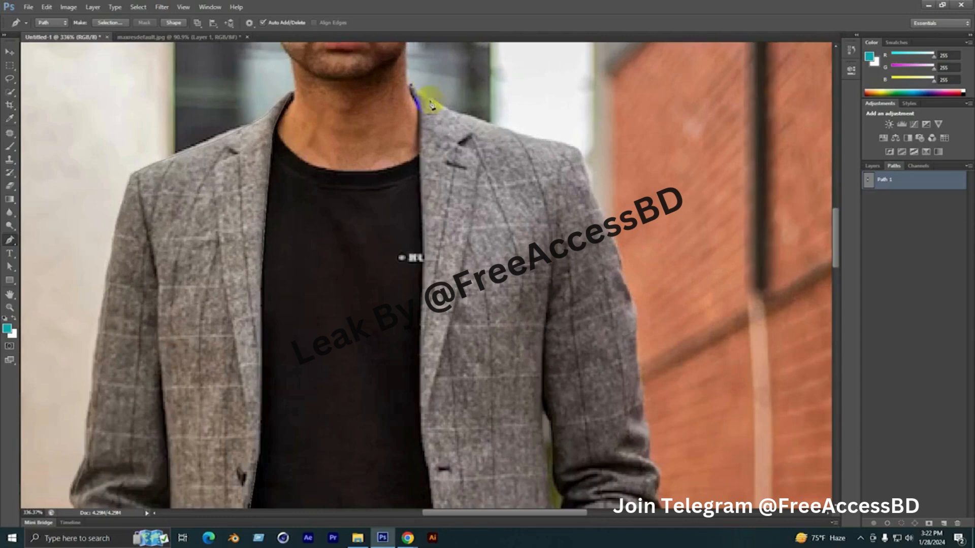
{"action": "left_click_drag", "start_coordinate": [496, 130], "coordinate": [416, 76]}
{"action": "left_click", "coordinate": [412, 92]}
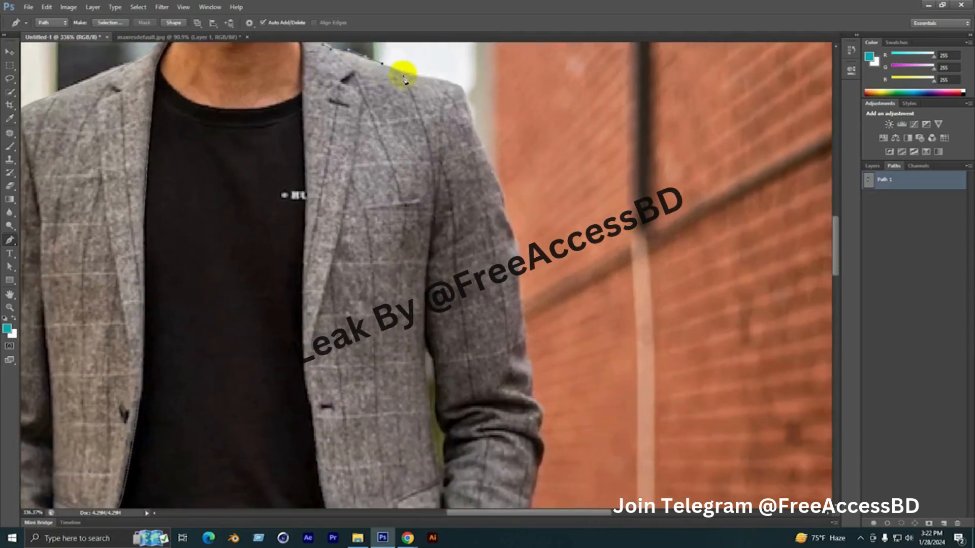
Continue the outline along the shoulder line and around the shoulder corner beside the brick wall
{"action": "left_click", "coordinate": [411, 77]}
{"action": "left_click", "coordinate": [453, 83]}
{"action": "left_click", "coordinate": [463, 89]}
{"action": "left_click", "coordinate": [471, 95]}
{"action": "left_click_drag", "start_coordinate": [472, 116], "coordinate": [468, 80]}
{"action": "left_click", "coordinate": [461, 64]}
{"action": "left_click", "coordinate": [470, 88]}
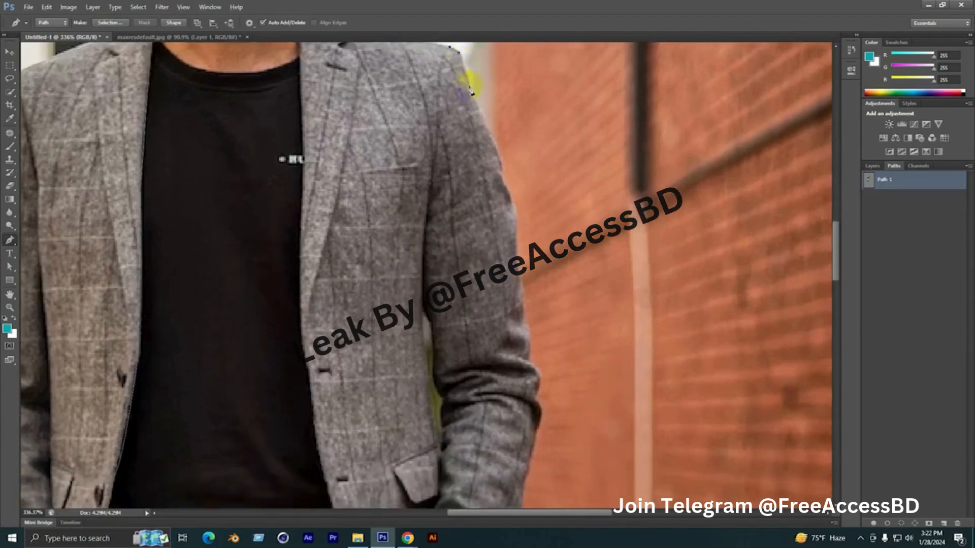
Trace down the outer edge of the sleeve beside the brick wall, following the elbow folds to the forearm
{"action": "left_click_drag", "start_coordinate": [490, 150], "coordinate": [494, 135]}
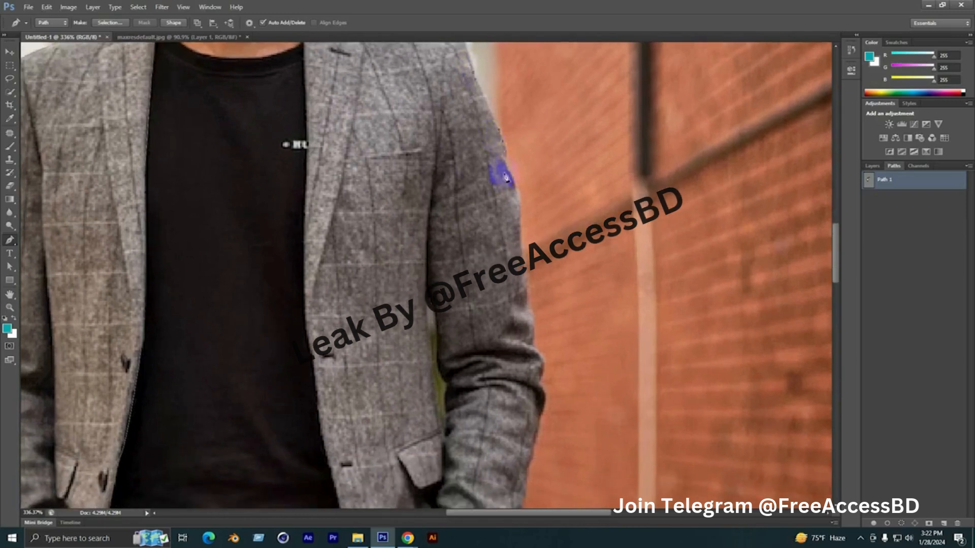
{"action": "left_click_drag", "start_coordinate": [510, 196], "coordinate": [535, 163]}
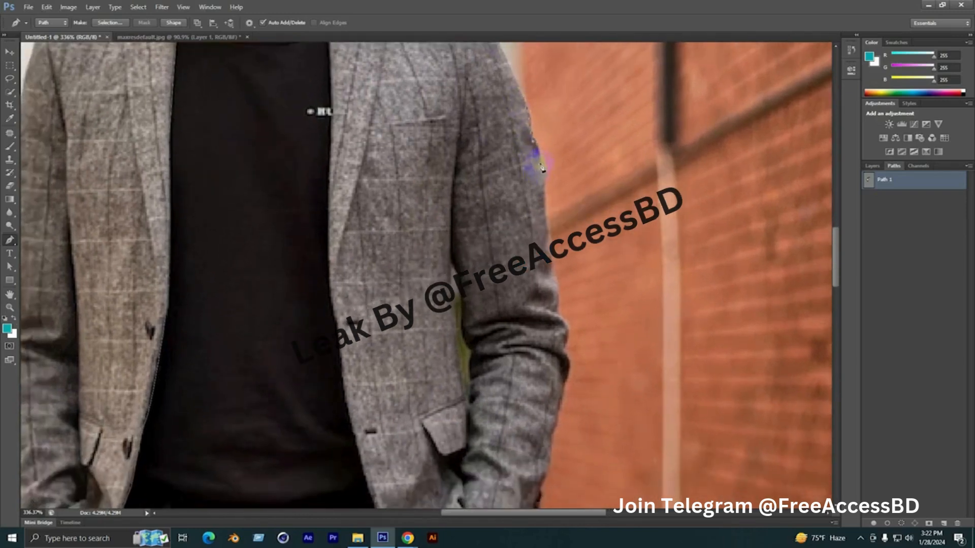
{"action": "left_click_drag", "start_coordinate": [549, 236], "coordinate": [572, 168]}
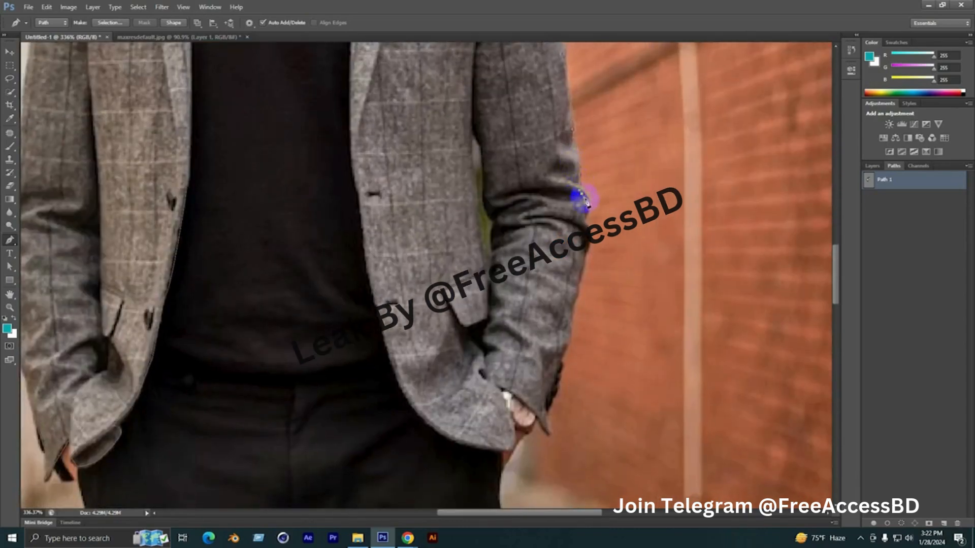
{"action": "left_click_drag", "start_coordinate": [570, 265], "coordinate": [641, 162]}
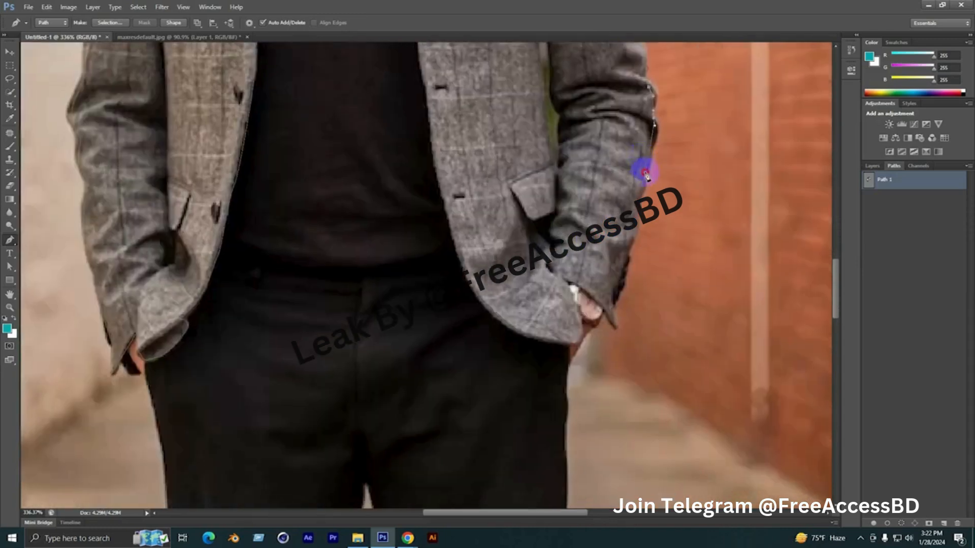
Trace the lower forearm and cuff tip, passing above the watch and hand to the jacket's hem corner
{"action": "left_click_drag", "start_coordinate": [620, 211], "coordinate": [671, 167]}
{"action": "left_click", "coordinate": [669, 174]}
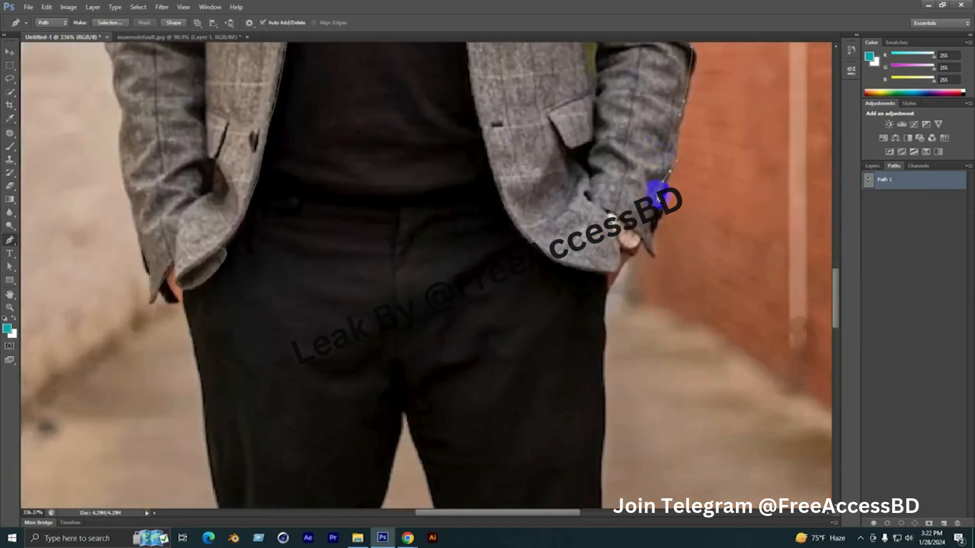
{"action": "left_click", "coordinate": [654, 263]}
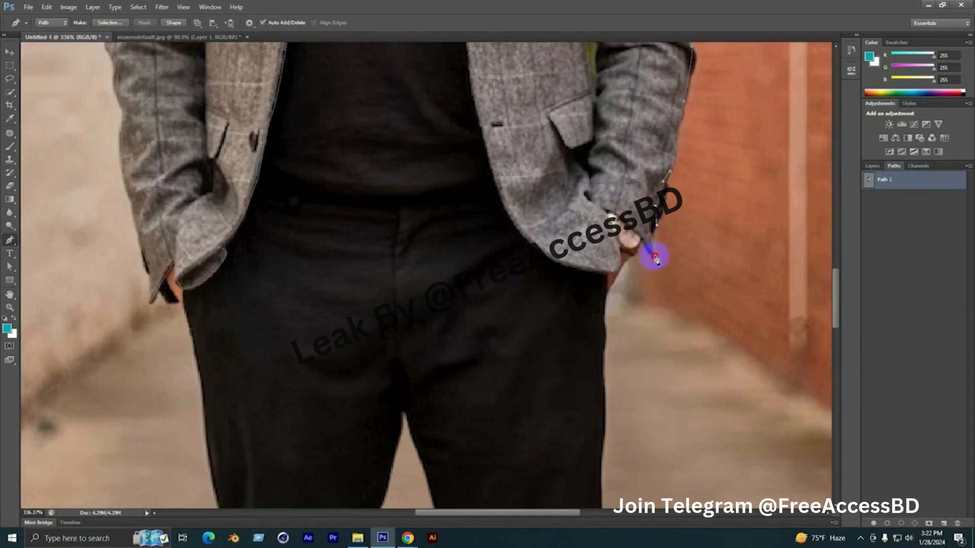
{"action": "left_click", "coordinate": [654, 255]}
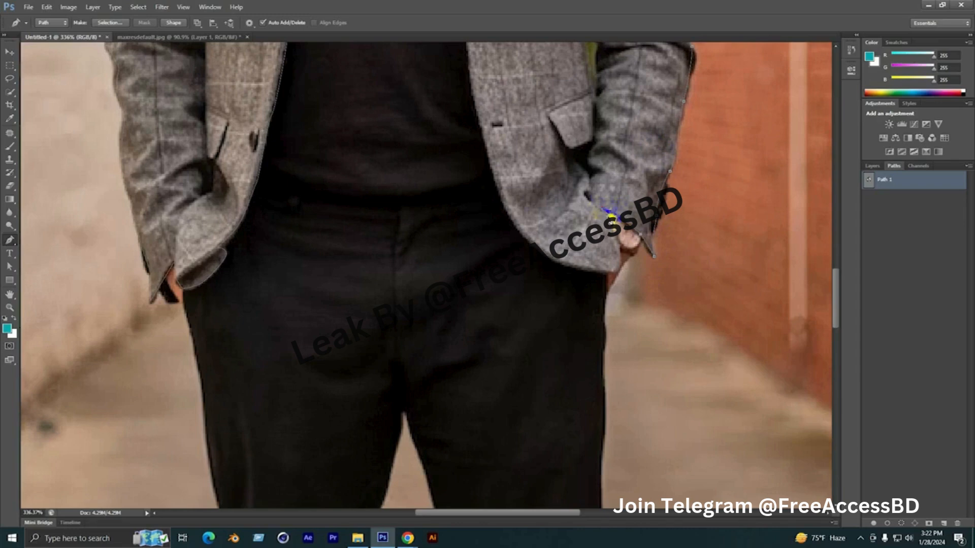
{"action": "left_click", "coordinate": [625, 252]}
{"action": "left_click", "coordinate": [619, 272]}
Trace the curved hem and front opening edge up past the lapel, closing the second jacket outline at the collar
{"action": "left_click_drag", "start_coordinate": [527, 237], "coordinate": [577, 333]}
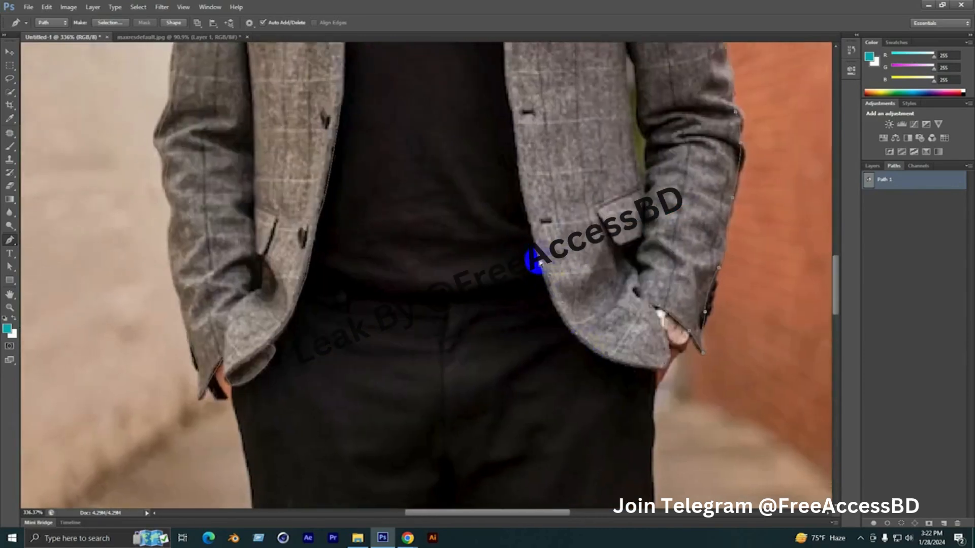
{"action": "left_click_drag", "start_coordinate": [518, 220], "coordinate": [576, 332]}
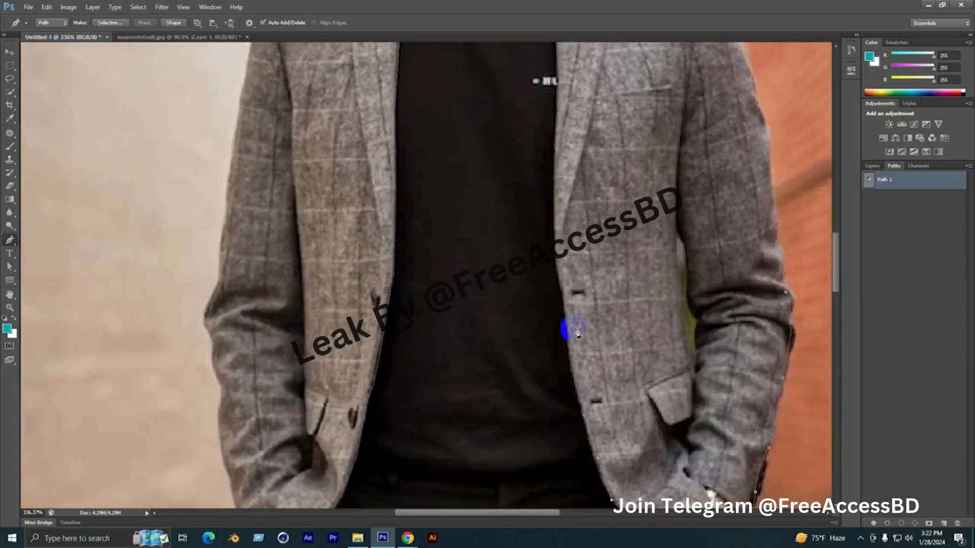
{"action": "left_click", "coordinate": [566, 294]}
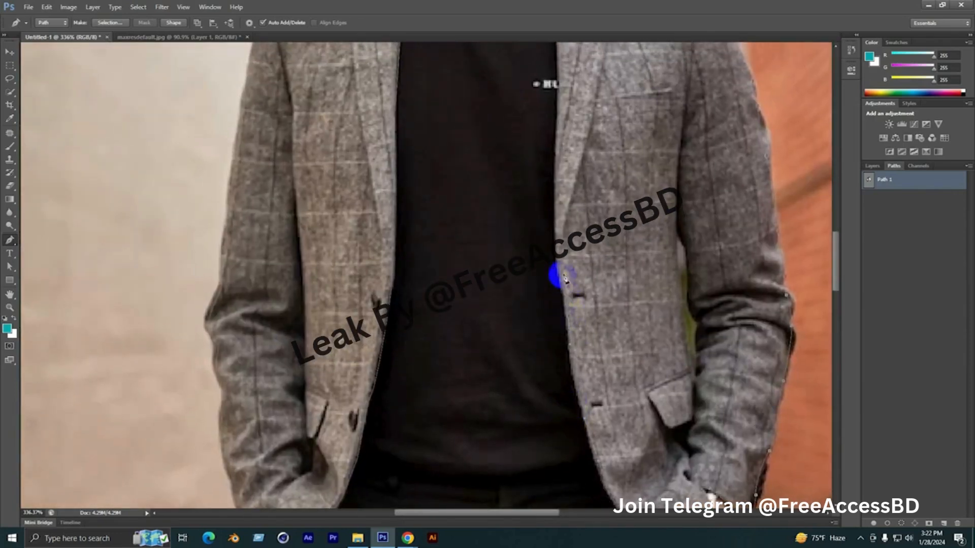
{"action": "left_click_drag", "start_coordinate": [554, 182], "coordinate": [576, 342]}
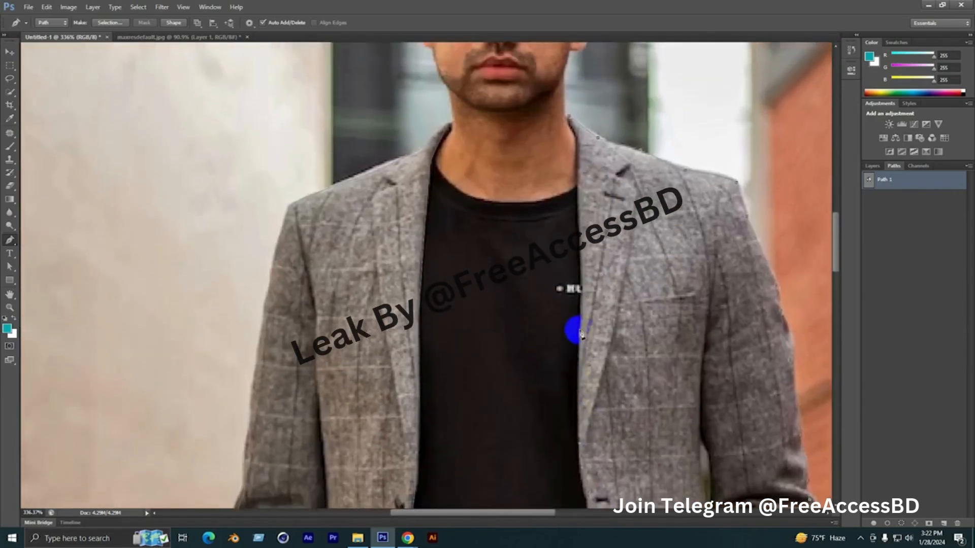
{"action": "left_click", "coordinate": [581, 297]}
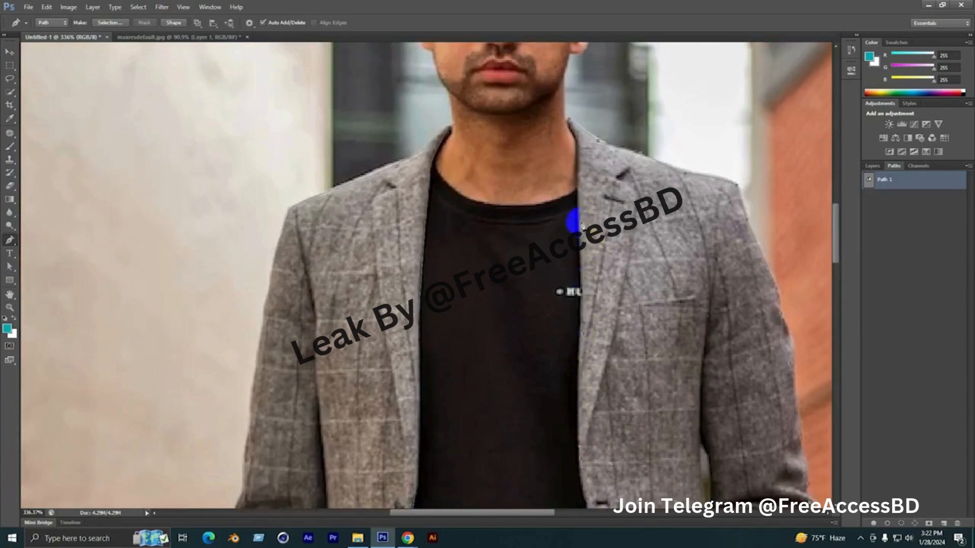
{"action": "left_click_drag", "start_coordinate": [581, 191], "coordinate": [593, 278]}
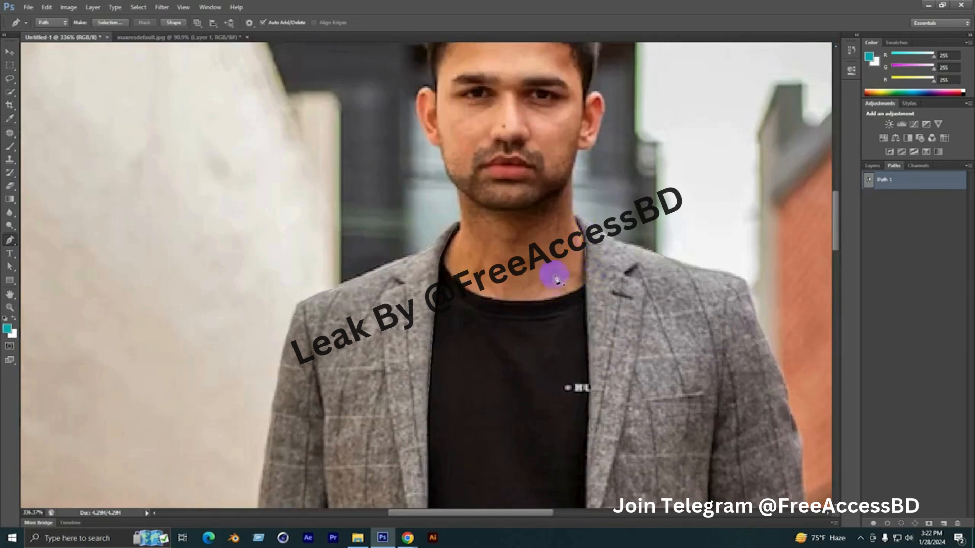
Deselect the finished jacket path and create a new empty path for the black T-shirt
{"action": "scroll", "coordinate": [555, 277], "scroll_direction": "down", "scroll_amount": 6}
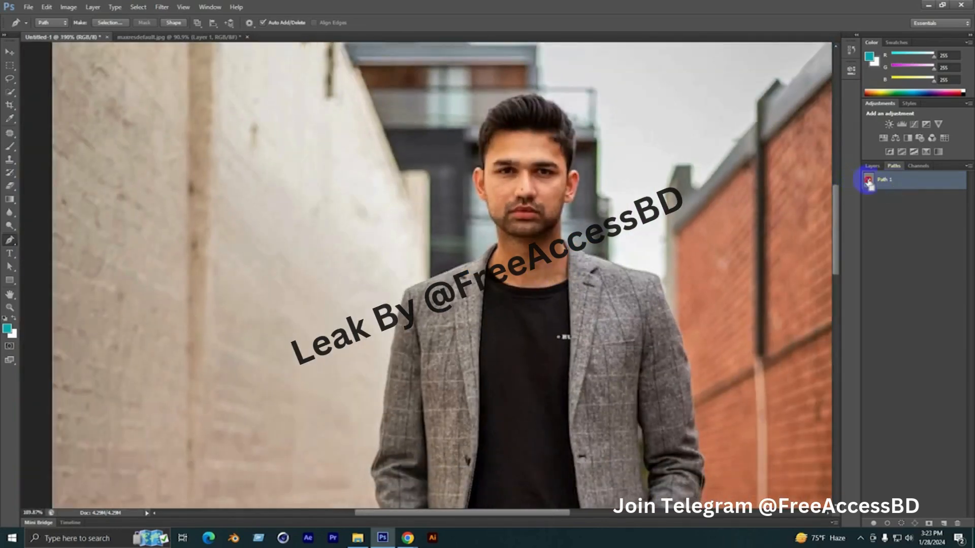
{"action": "left_click", "coordinate": [869, 183], "text": "ctrl"}
{"action": "scroll", "coordinate": [330, 229], "scroll_direction": "down", "scroll_amount": 4}
{"action": "left_click", "coordinate": [923, 212]}
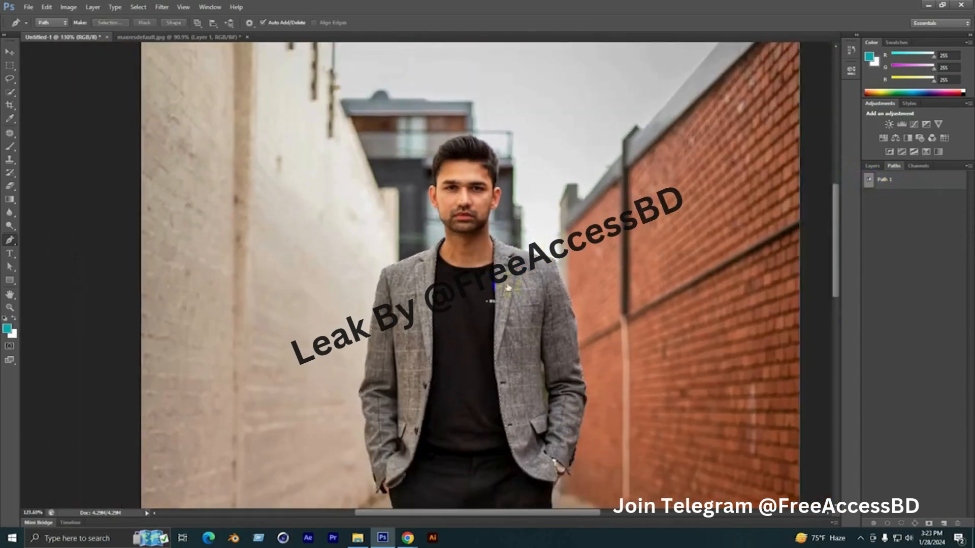
{"action": "scroll", "coordinate": [386, 350], "scroll_direction": "up", "scroll_amount": 3}
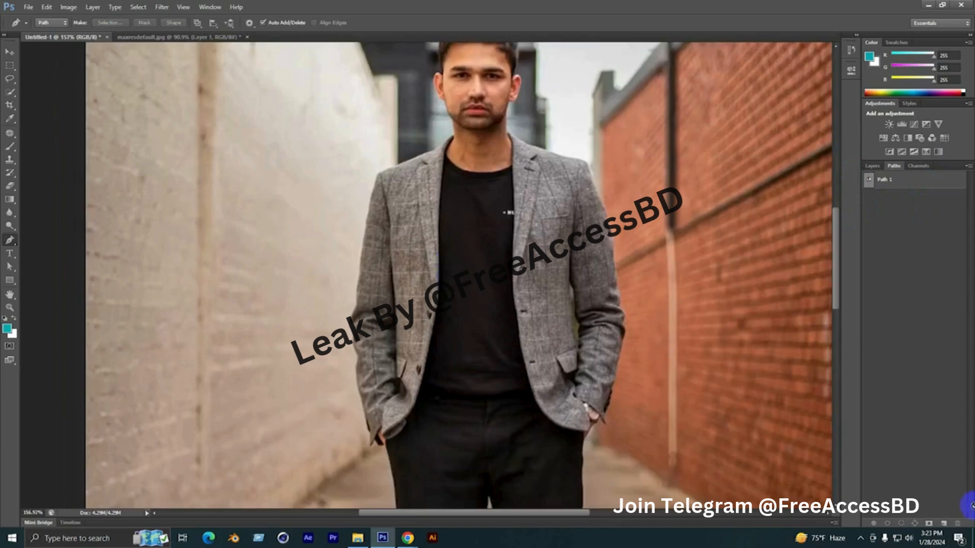
{"action": "left_click", "coordinate": [942, 523]}
Start the T-shirt outline at the lapel beside the pale wall and curve it along the neckline to the opposite lapel
{"action": "scroll", "coordinate": [449, 166], "scroll_direction": "up", "scroll_amount": 5}
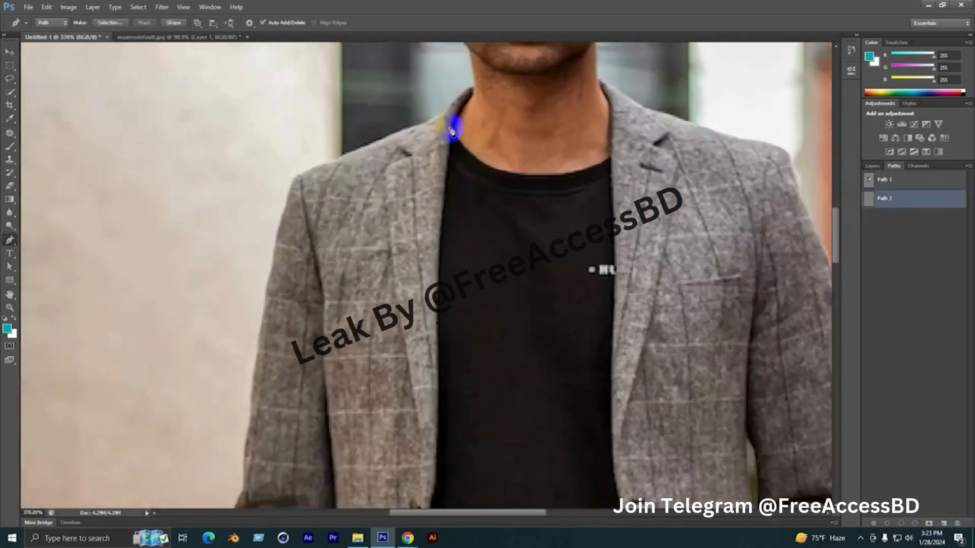
{"action": "left_click", "coordinate": [449, 128]}
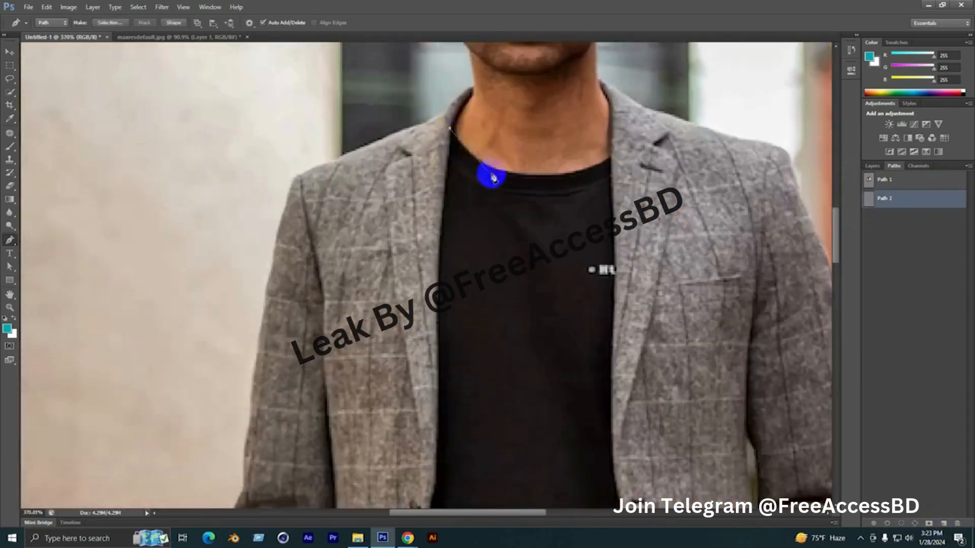
{"action": "left_click", "coordinate": [503, 178]}
{"action": "left_click_drag", "start_coordinate": [508, 179], "coordinate": [550, 190]}
{"action": "left_click", "coordinate": [604, 176]}
{"action": "left_click_drag", "start_coordinate": [605, 176], "coordinate": [612, 164]}
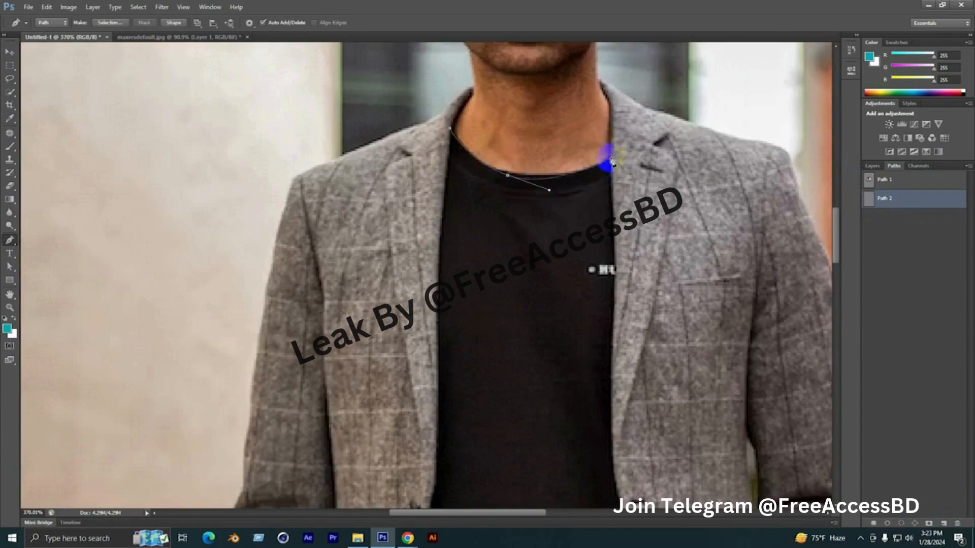
Continue the T-shirt path down its edge against the jacket front beside the brick wall, to the trouser waistband
{"action": "left_click_drag", "start_coordinate": [602, 236], "coordinate": [569, 154]}
{"action": "left_click_drag", "start_coordinate": [579, 191], "coordinate": [582, 209]}
{"action": "key", "text": "ctrl+z"}
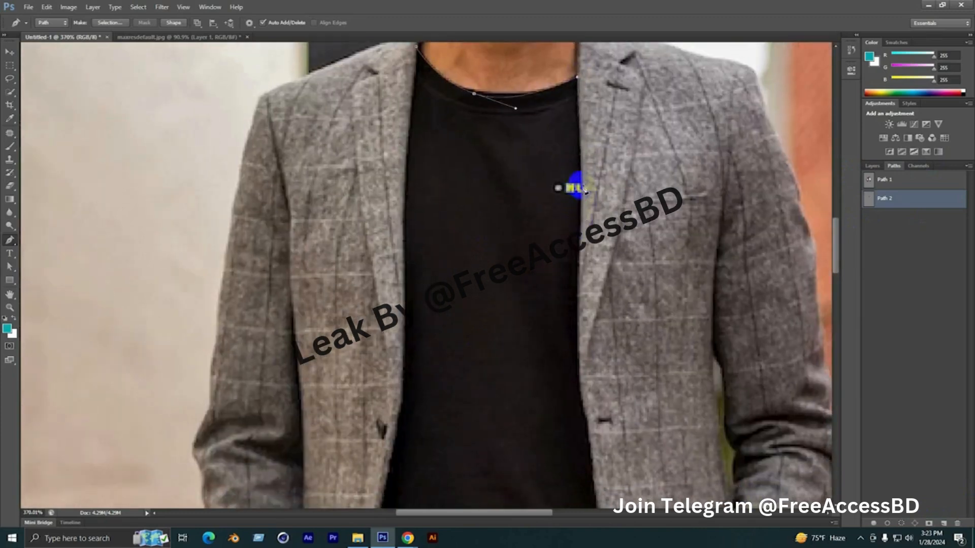
{"action": "scroll", "coordinate": [582, 206], "scroll_direction": "down", "scroll_amount": 4}
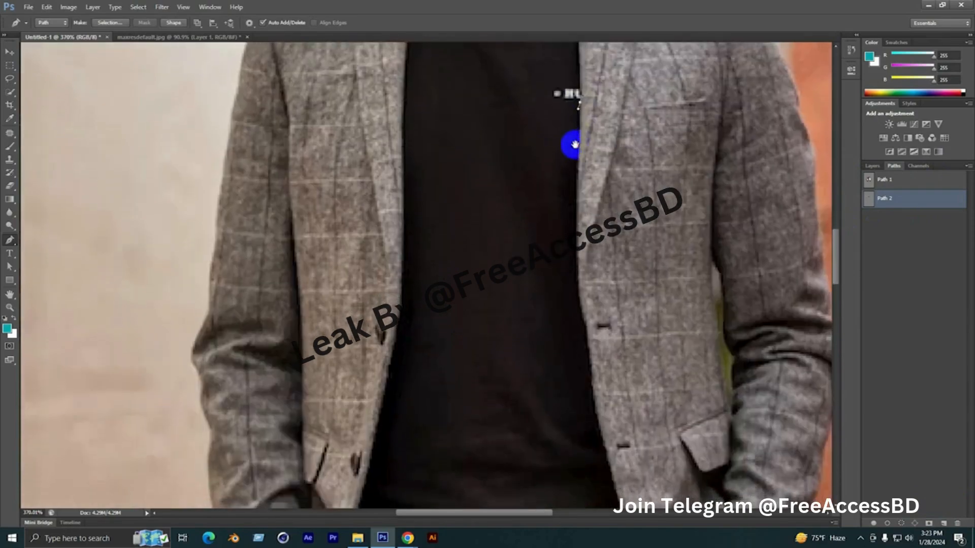
{"action": "left_click_drag", "start_coordinate": [575, 218], "coordinate": [575, 226]}
{"action": "left_click_drag", "start_coordinate": [570, 276], "coordinate": [576, 188]}
{"action": "left_click_drag", "start_coordinate": [583, 206], "coordinate": [575, 149]}
{"action": "left_click_drag", "start_coordinate": [579, 186], "coordinate": [576, 203]}
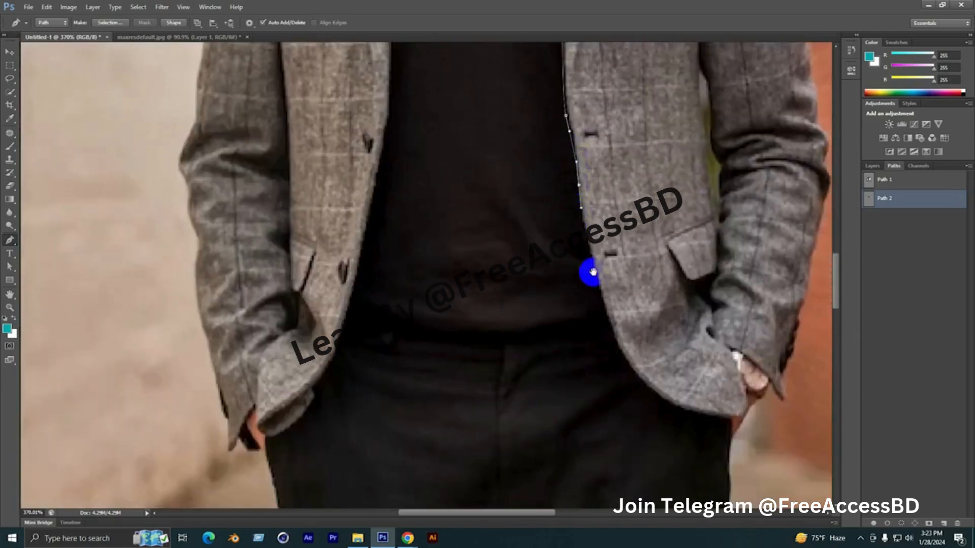
{"action": "left_click_drag", "start_coordinate": [588, 272], "coordinate": [555, 200]}
{"action": "left_click", "coordinate": [568, 225]}
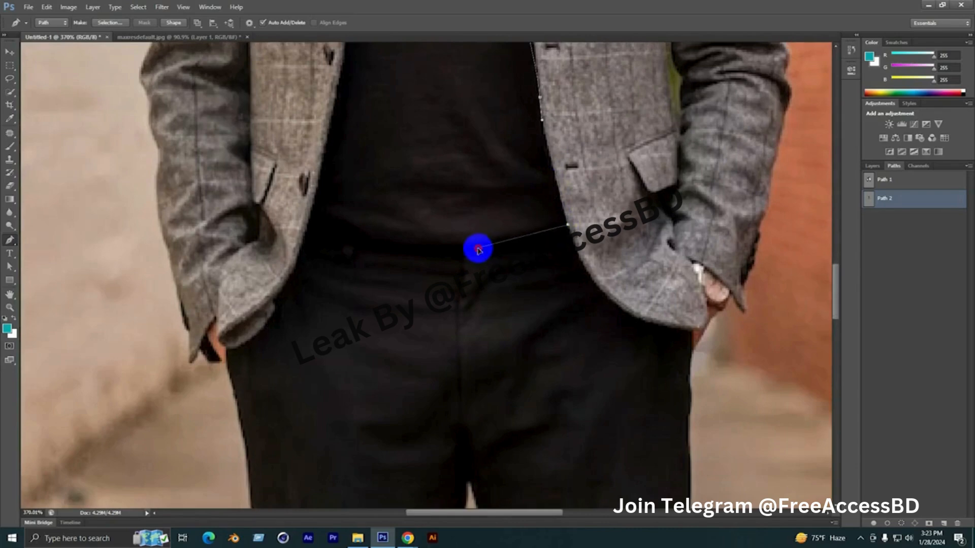
Curve the T-shirt path along the trouser waistband to the opposite jacket front beside the pale wall
{"action": "left_click_drag", "start_coordinate": [476, 248], "coordinate": [427, 240]}
{"action": "key", "text": "ctrl+z"}
{"action": "left_click_drag", "start_coordinate": [353, 229], "coordinate": [334, 226]}
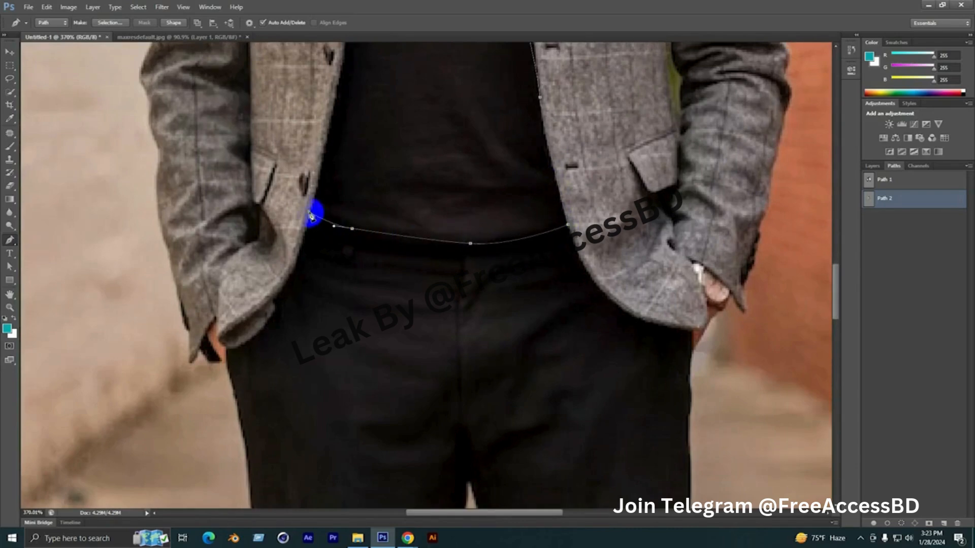
{"action": "left_click", "coordinate": [308, 212]}
Trace the T-shirt edge up along the jacket front and lapel, closing the path at the neckline
{"action": "left_click_drag", "start_coordinate": [328, 182], "coordinate": [341, 286]}
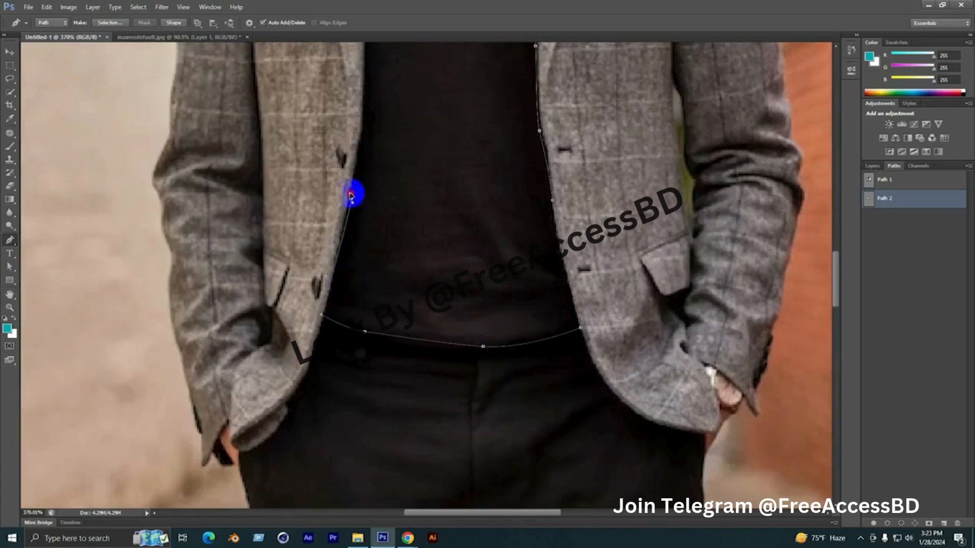
{"action": "left_click_drag", "start_coordinate": [351, 195], "coordinate": [361, 314]}
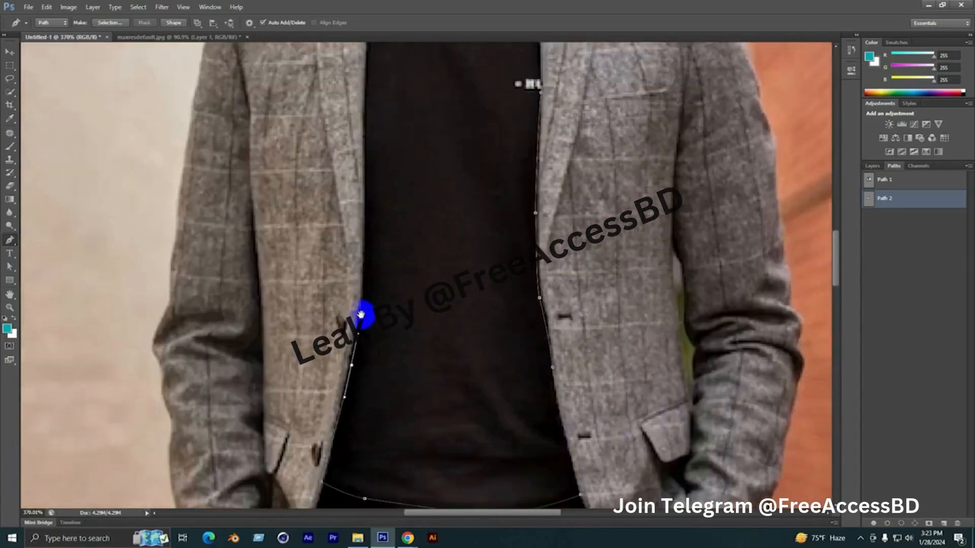
{"action": "left_click_drag", "start_coordinate": [369, 194], "coordinate": [375, 277]}
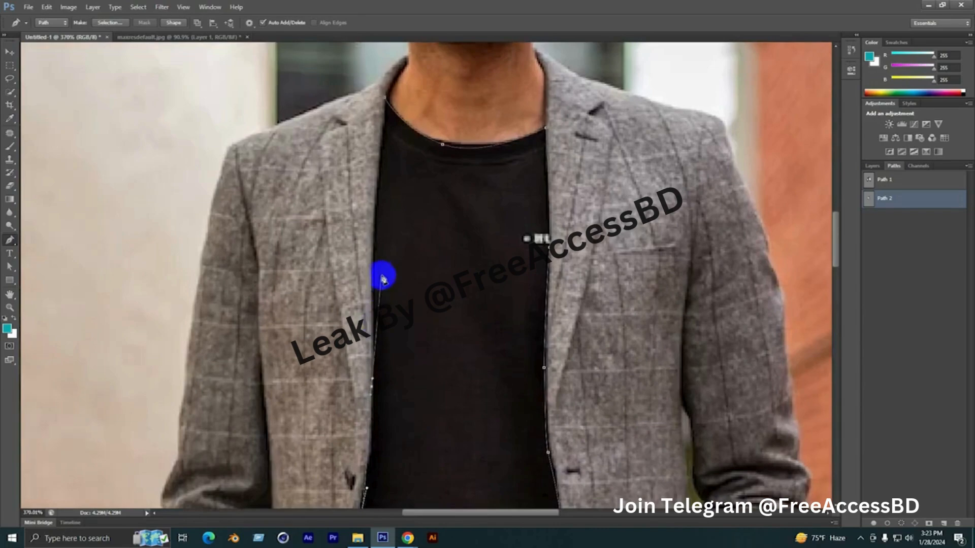
{"action": "left_click_drag", "start_coordinate": [386, 161], "coordinate": [381, 284]}
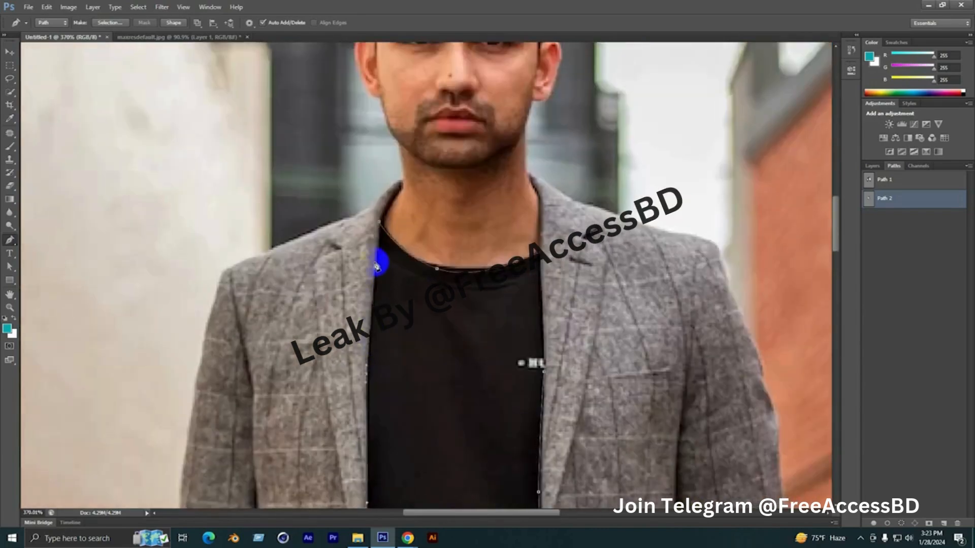
{"action": "left_click_drag", "start_coordinate": [376, 252], "coordinate": [379, 245]}
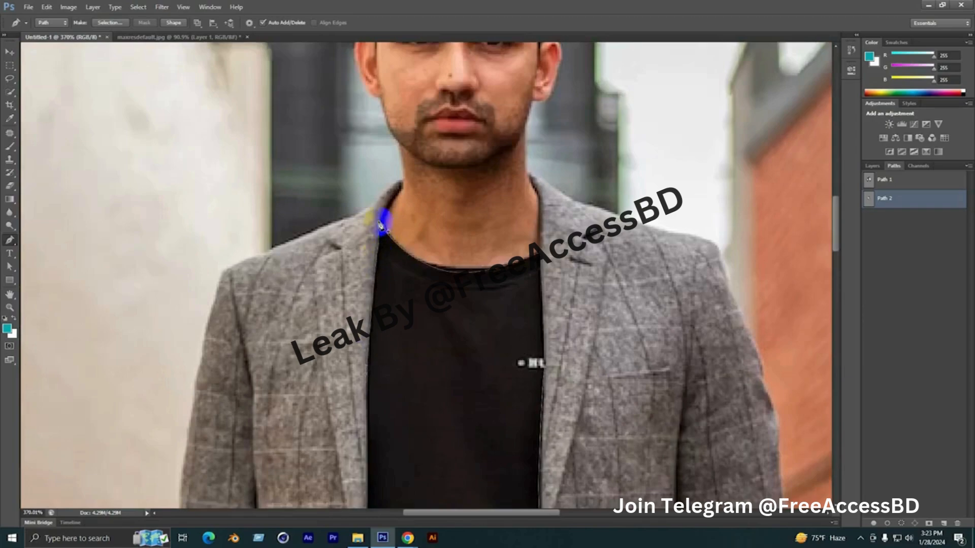
Load the finished T-shirt path as a selection to check its outline
{"action": "scroll", "coordinate": [382, 224], "scroll_direction": "down", "scroll_amount": 3}
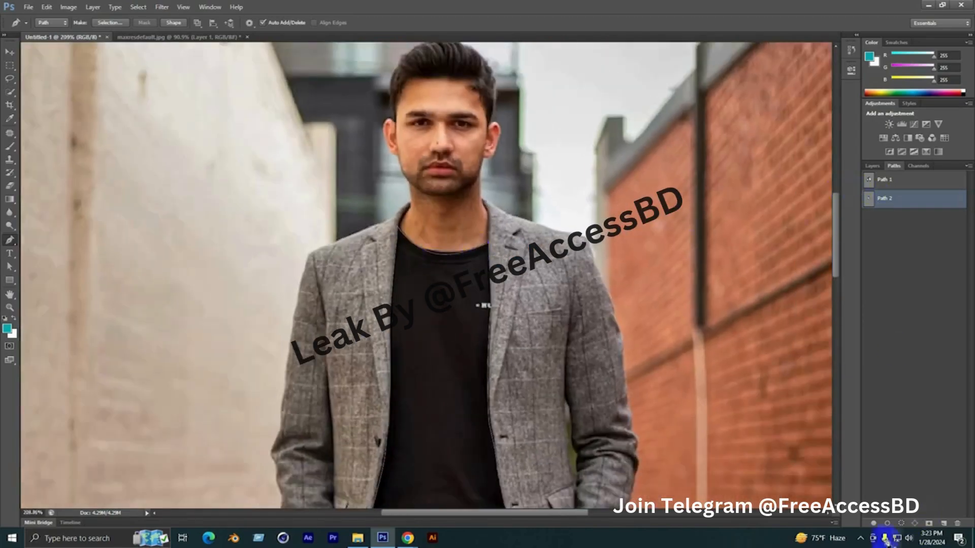
{"action": "scroll", "coordinate": [446, 326], "scroll_direction": "down", "scroll_amount": 1}
{"action": "left_click_drag", "start_coordinate": [447, 327], "coordinate": [464, 137]}
{"action": "left_click", "coordinate": [869, 200], "text": "ctrl"}
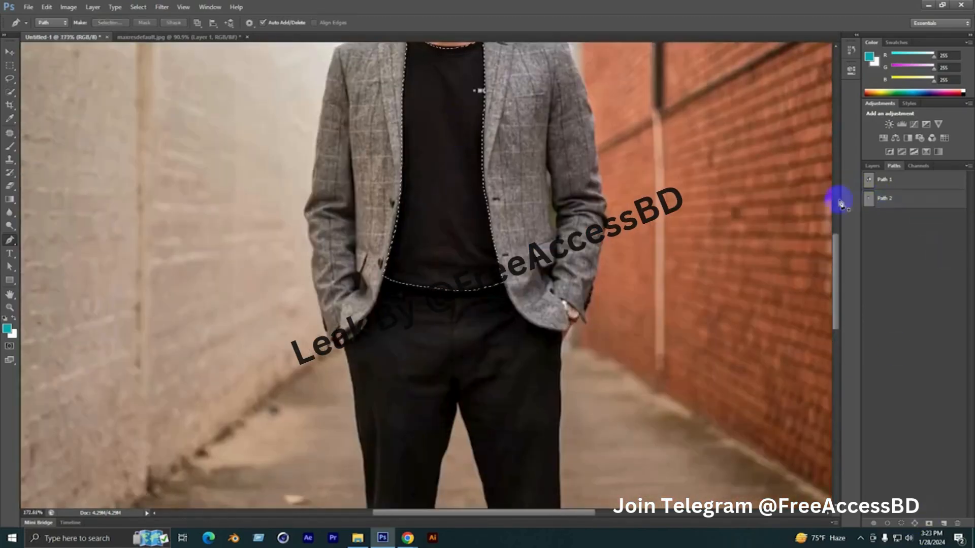
Clear the T-shirt selection and create a new empty path for the black trousers
{"action": "scroll", "coordinate": [496, 248], "scroll_direction": "down", "scroll_amount": 2}
{"action": "scroll", "coordinate": [467, 228], "scroll_direction": "up", "scroll_amount": 1}
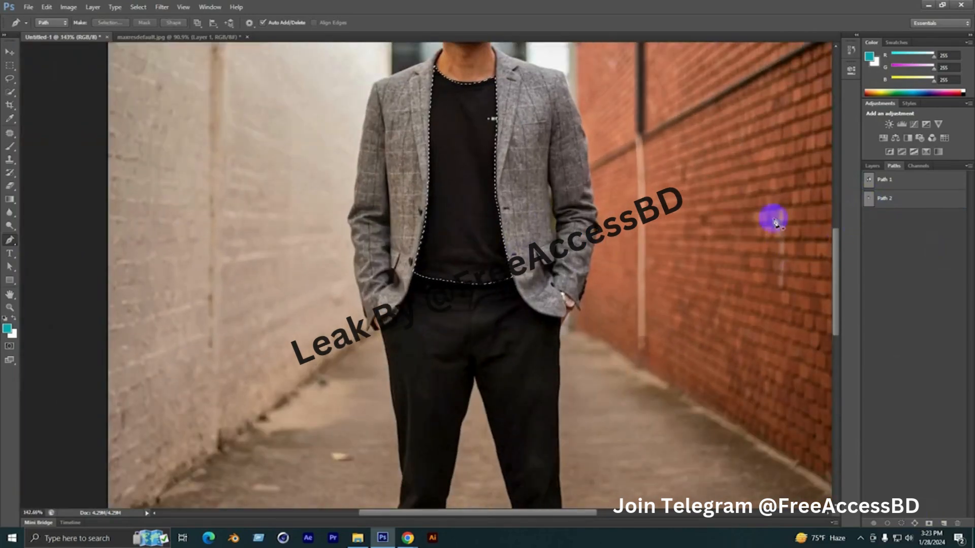
{"action": "left_click_drag", "start_coordinate": [509, 340], "coordinate": [490, 177]}
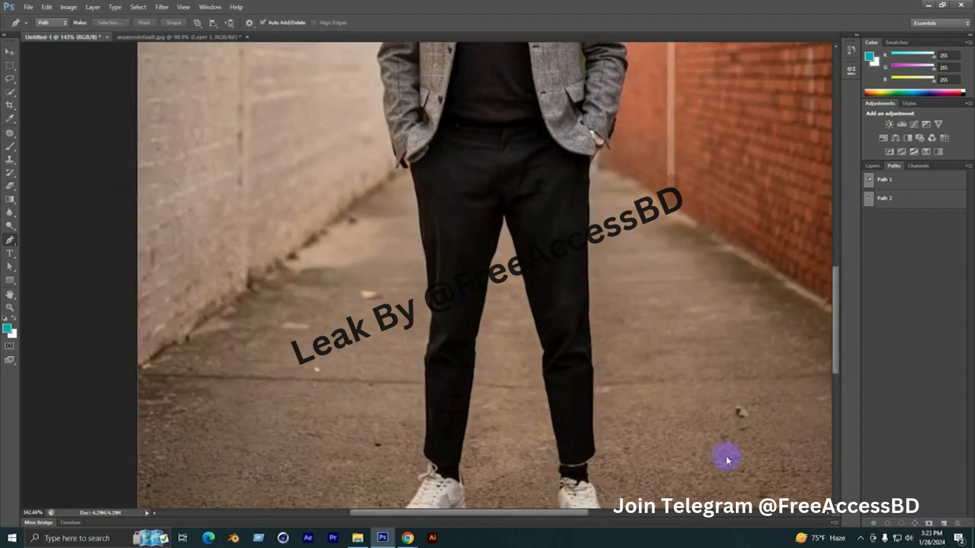
{"action": "left_click", "coordinate": [942, 523]}
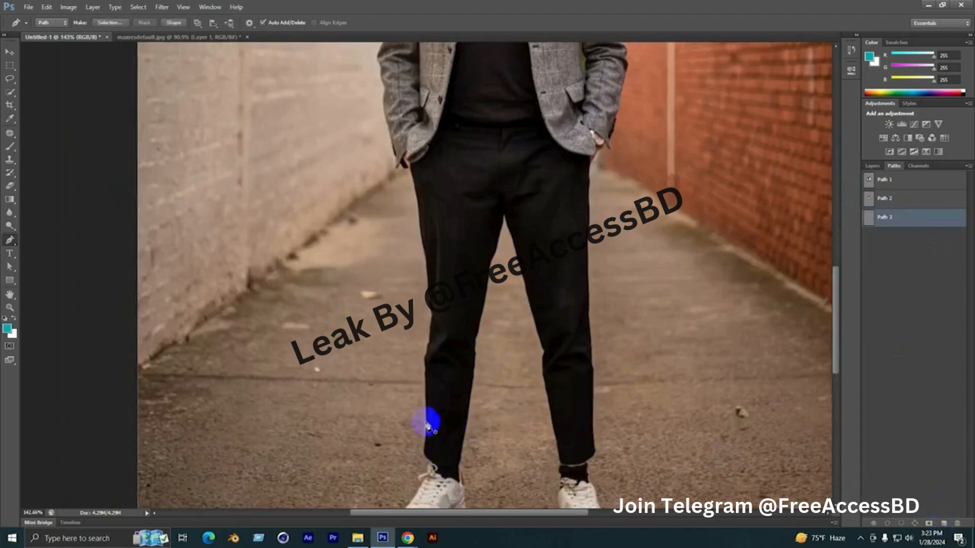
Start the trouser path at the jacket edge beside the pale wall and curve it along the waistband to the opposite jacket front
{"action": "left_click_drag", "start_coordinate": [432, 420], "coordinate": [445, 424]}
{"action": "scroll", "coordinate": [512, 123], "scroll_direction": "up", "scroll_amount": 4}
{"action": "left_click_drag", "start_coordinate": [429, 115], "coordinate": [401, 208]}
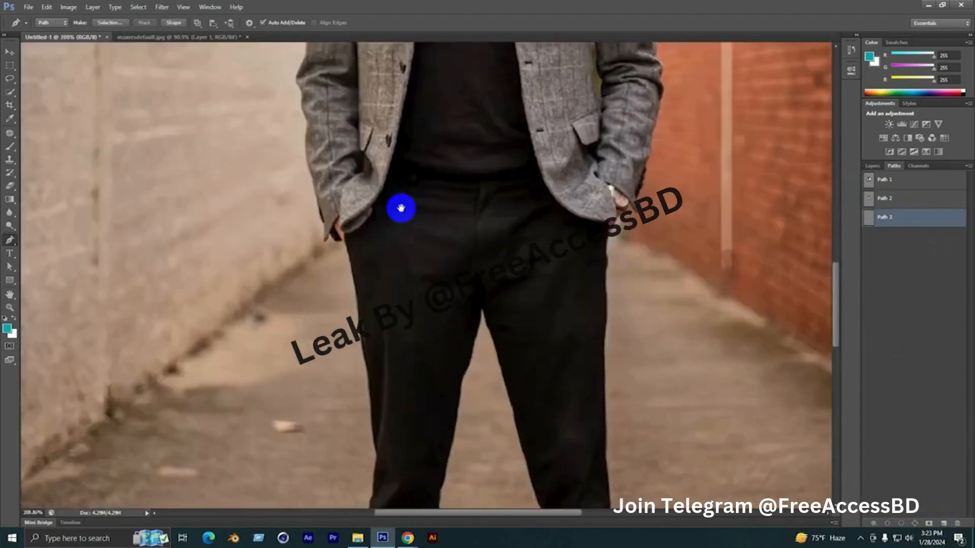
{"action": "scroll", "coordinate": [397, 178], "scroll_direction": "up", "scroll_amount": 4}
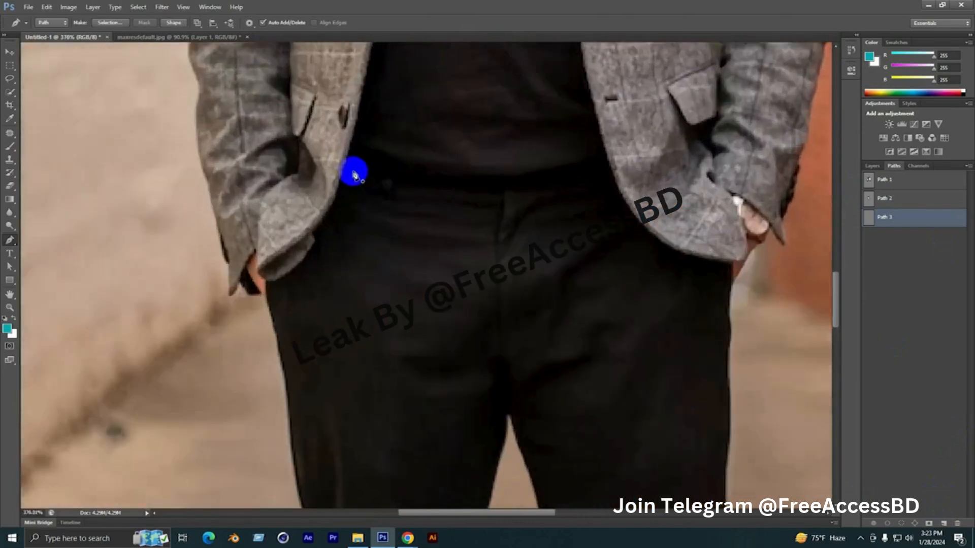
{"action": "left_click", "coordinate": [344, 165]}
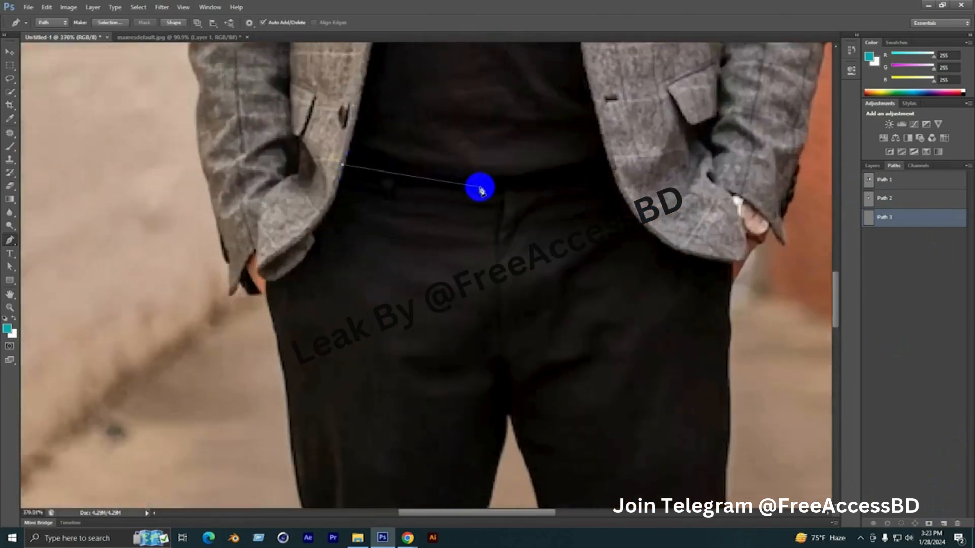
{"action": "left_click_drag", "start_coordinate": [489, 188], "coordinate": [520, 187]}
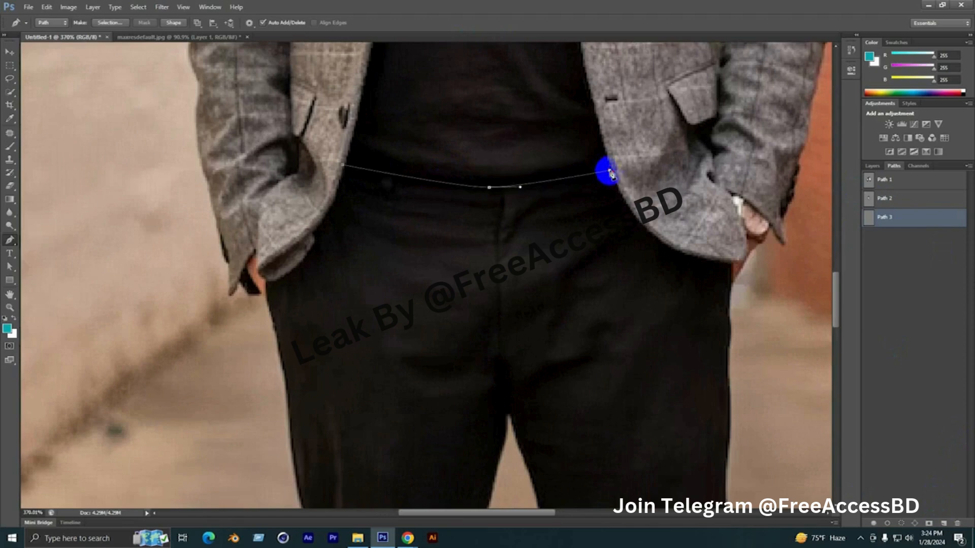
{"action": "left_click_drag", "start_coordinate": [610, 173], "coordinate": [270, 112]}
Continue the trouser path along the curved jacket hem to the hip on the brick wall side
{"action": "left_click_drag", "start_coordinate": [301, 162], "coordinate": [327, 182]}
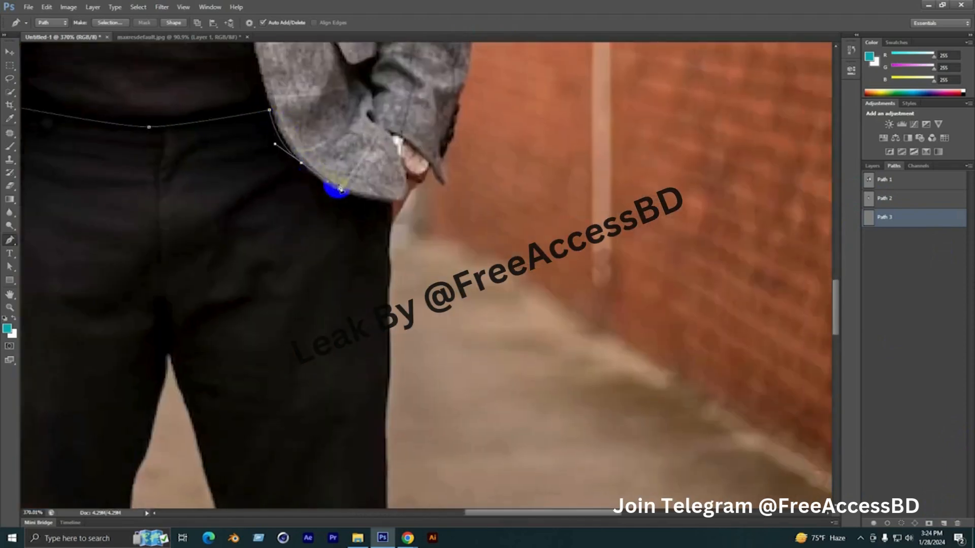
{"action": "key", "text": "ctrl+z"}
{"action": "left_click_drag", "start_coordinate": [316, 178], "coordinate": [346, 194]}
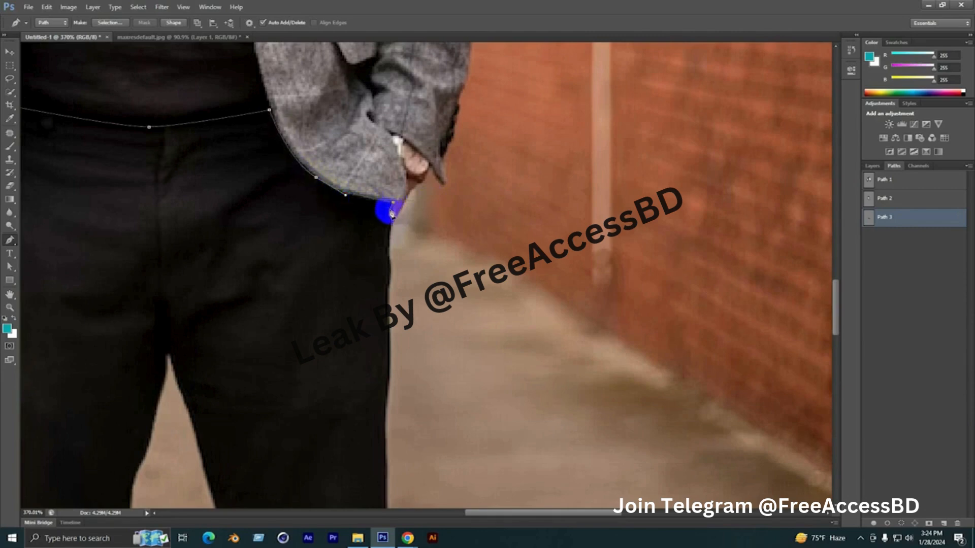
{"action": "left_click_drag", "start_coordinate": [390, 221], "coordinate": [401, 198]}
Trace the outer edge of the trouser leg on the brick wall side down past the knee
{"action": "left_click_drag", "start_coordinate": [377, 248], "coordinate": [430, 193]}
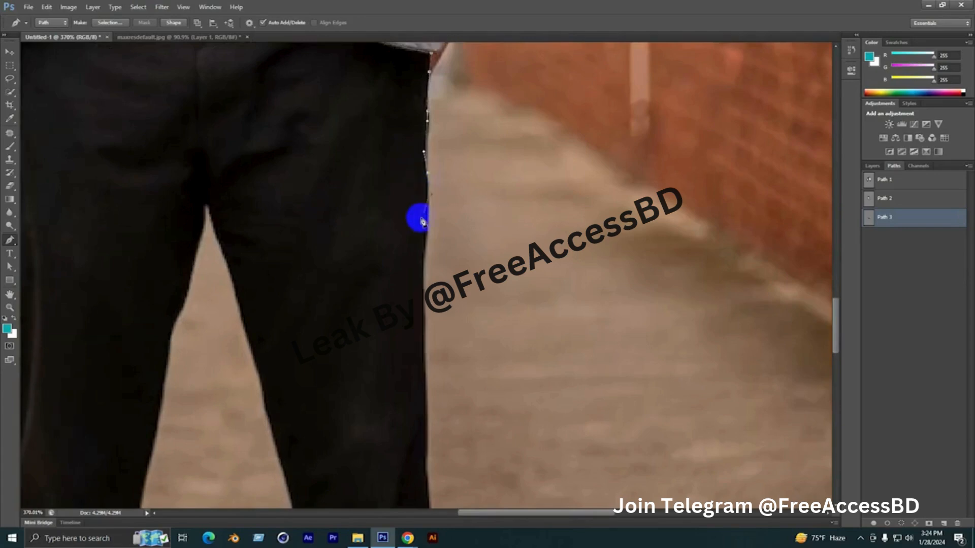
{"action": "left_click_drag", "start_coordinate": [414, 342], "coordinate": [440, 159]}
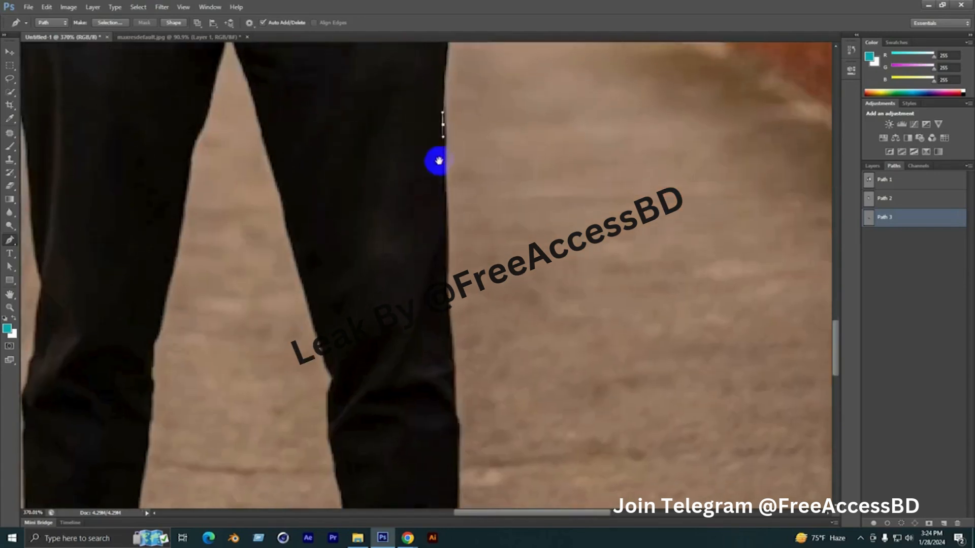
{"action": "left_click_drag", "start_coordinate": [447, 268], "coordinate": [447, 292]}
{"action": "left_click_drag", "start_coordinate": [456, 368], "coordinate": [480, 212]}
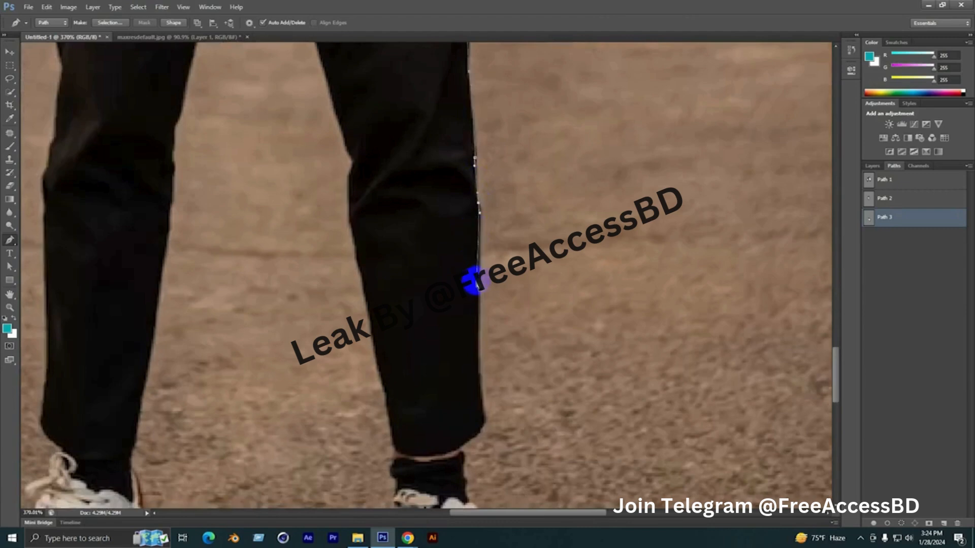
Carry the path down the lower leg and around the trouser cuff above the shoe on the brick wall side
{"action": "left_click", "coordinate": [478, 374]}
{"action": "left_click_drag", "start_coordinate": [477, 374], "coordinate": [447, 238]}
{"action": "left_click", "coordinate": [404, 237]}
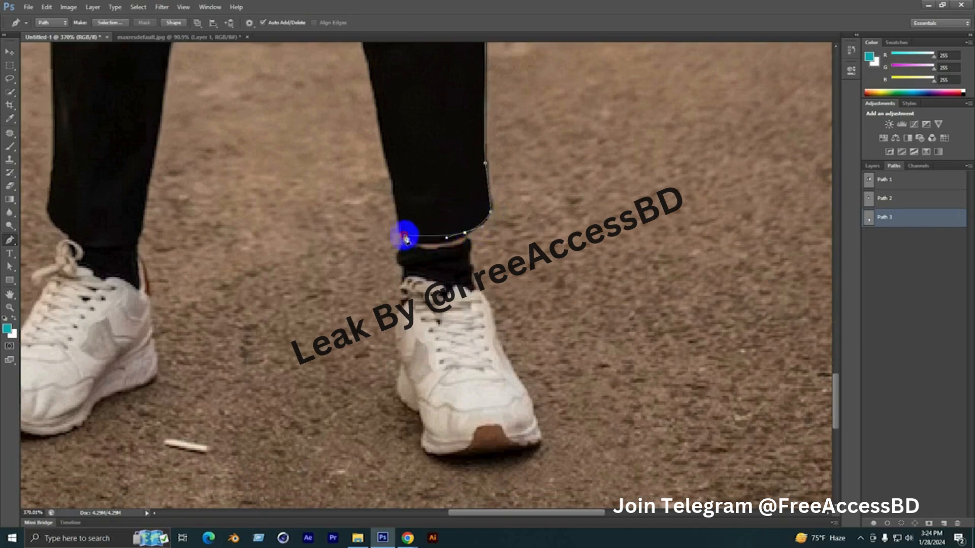
Trace the inner edge of the same trouser leg from the cuff up to the crotch
{"action": "left_click_drag", "start_coordinate": [407, 197], "coordinate": [472, 358]}
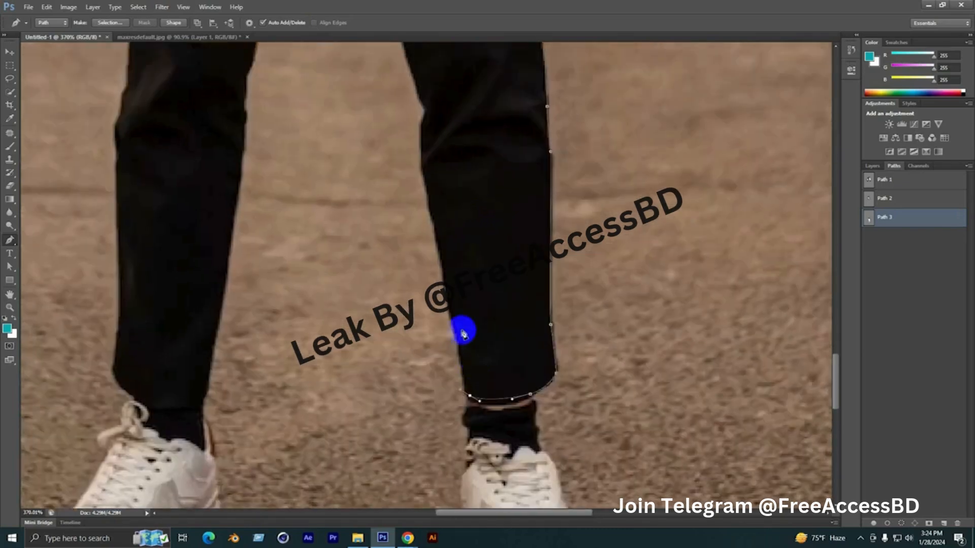
{"action": "left_click_drag", "start_coordinate": [444, 273], "coordinate": [442, 264]}
{"action": "left_click_drag", "start_coordinate": [439, 214], "coordinate": [480, 280]}
{"action": "left_click_drag", "start_coordinate": [468, 249], "coordinate": [532, 406]}
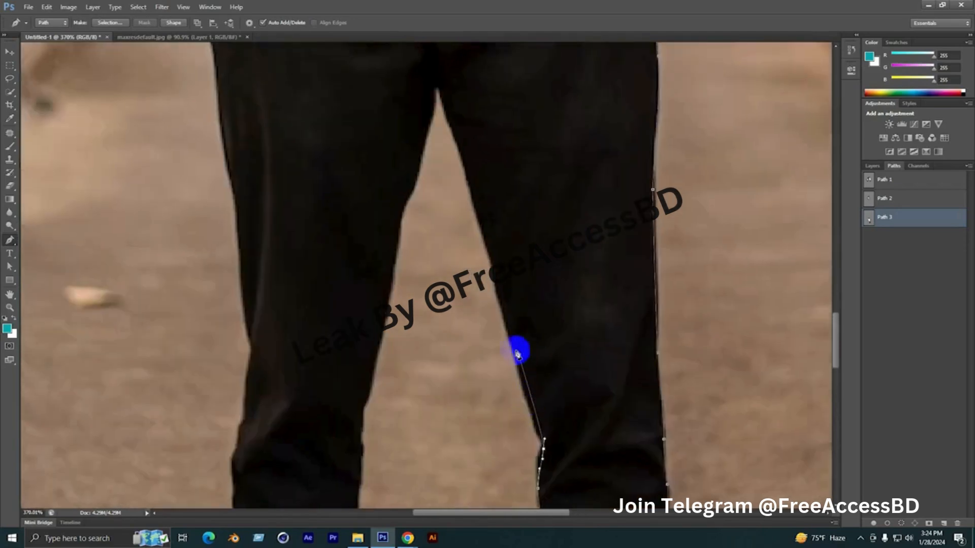
{"action": "left_click_drag", "start_coordinate": [488, 252], "coordinate": [559, 396]}
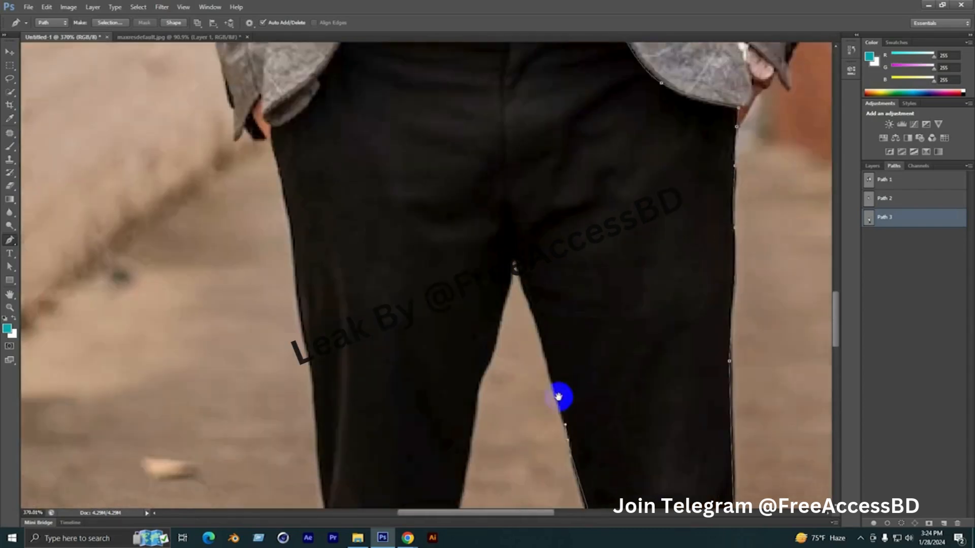
{"action": "left_click_drag", "start_coordinate": [539, 327], "coordinate": [522, 288]}
{"action": "left_click", "coordinate": [513, 258]}
Trace the inner edge of the other trouser leg from the crotch down to its cuff
{"action": "left_click_drag", "start_coordinate": [505, 319], "coordinate": [530, 248]}
{"action": "left_click_drag", "start_coordinate": [519, 313], "coordinate": [552, 178]}
{"action": "left_click_drag", "start_coordinate": [528, 273], "coordinate": [551, 203]}
{"action": "left_click_drag", "start_coordinate": [538, 268], "coordinate": [578, 161]}
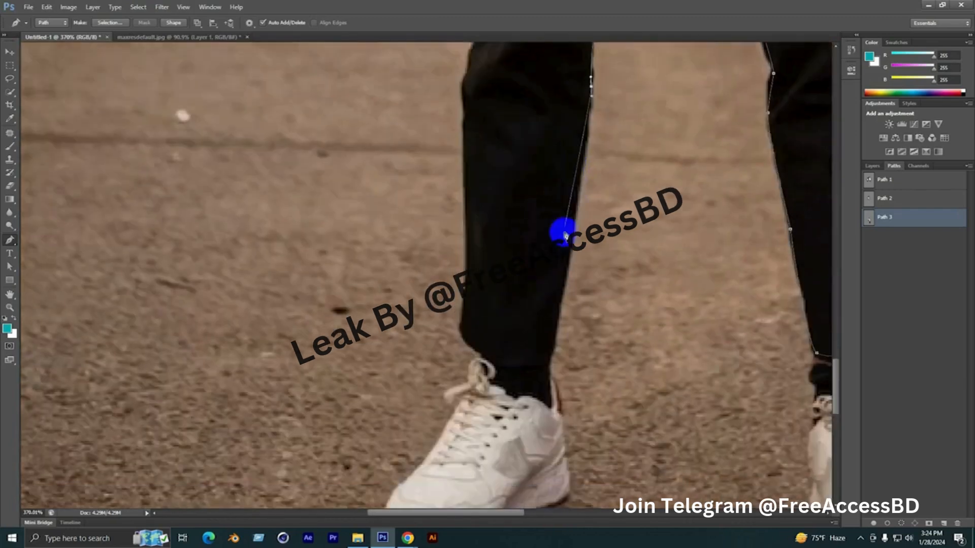
{"action": "left_click_drag", "start_coordinate": [565, 284], "coordinate": [562, 293]}
{"action": "left_click_drag", "start_coordinate": [550, 335], "coordinate": [630, 203]}
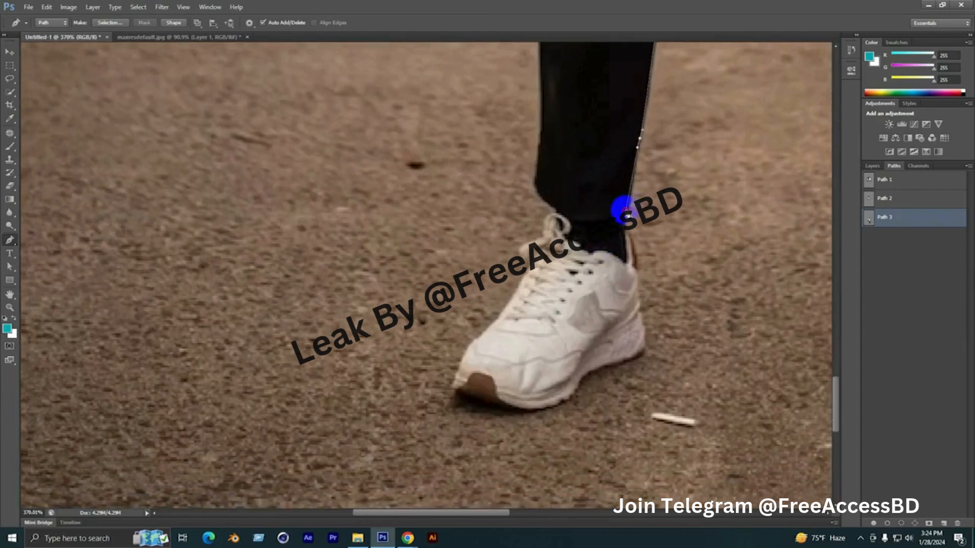
Curve the path around the trouser cuff above the shoe on the pale wall side
{"action": "left_click", "coordinate": [585, 219]}
{"action": "left_click", "coordinate": [568, 213]}
{"action": "left_click", "coordinate": [553, 207]}
{"action": "left_click", "coordinate": [536, 198]}
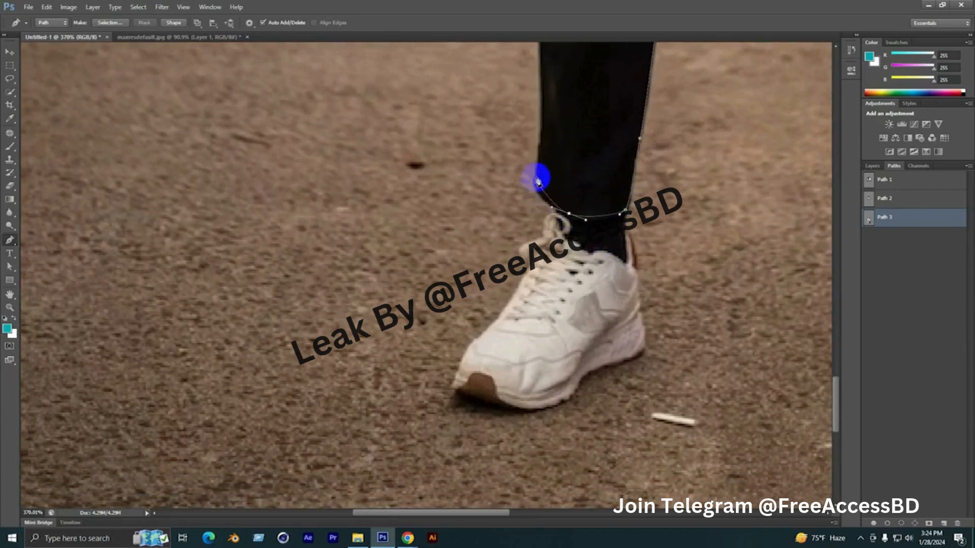
Trace the outer edge of the trouser leg on the pale wall side from the cuff up the thigh
{"action": "left_click_drag", "start_coordinate": [534, 167], "coordinate": [543, 426]}
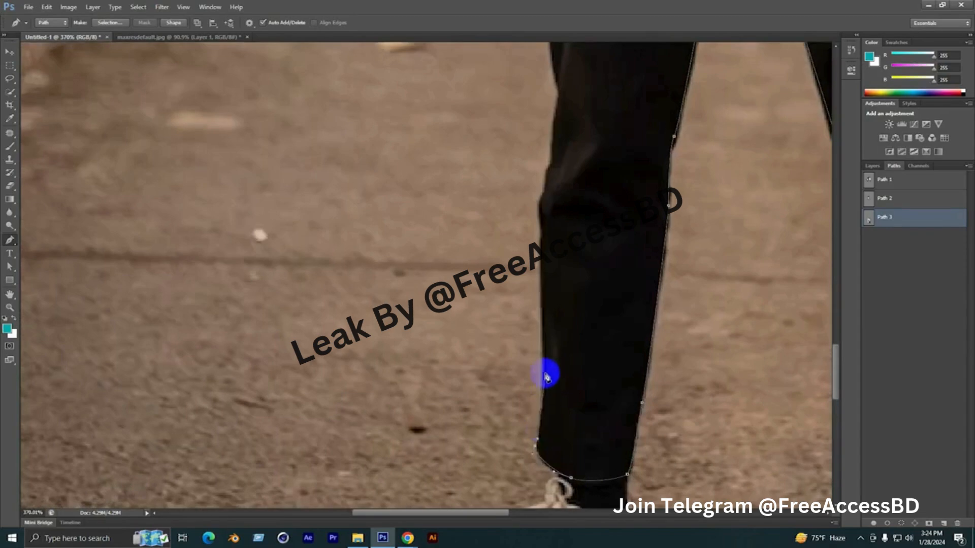
{"action": "left_click_drag", "start_coordinate": [550, 270], "coordinate": [569, 394]}
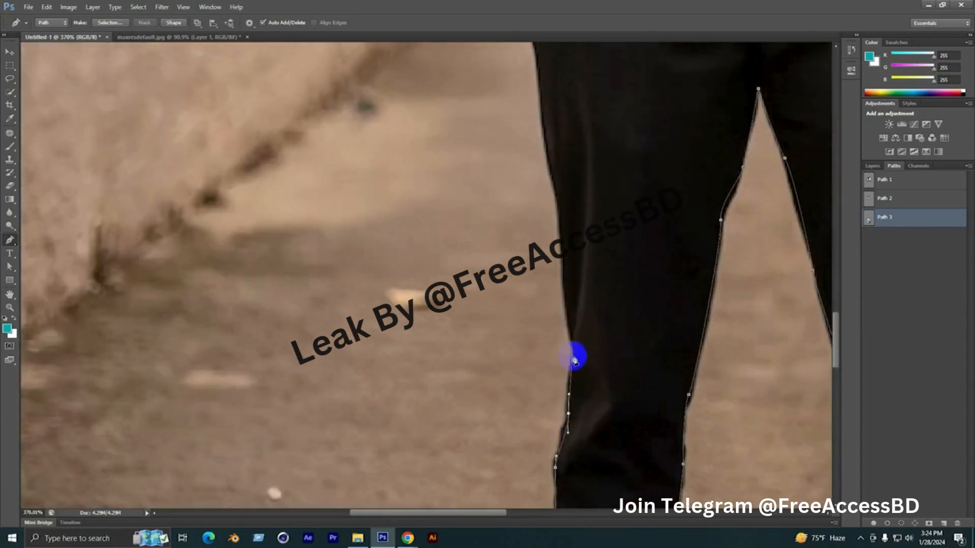
{"action": "left_click_drag", "start_coordinate": [573, 340], "coordinate": [574, 326]}
{"action": "left_click_drag", "start_coordinate": [564, 291], "coordinate": [583, 427]}
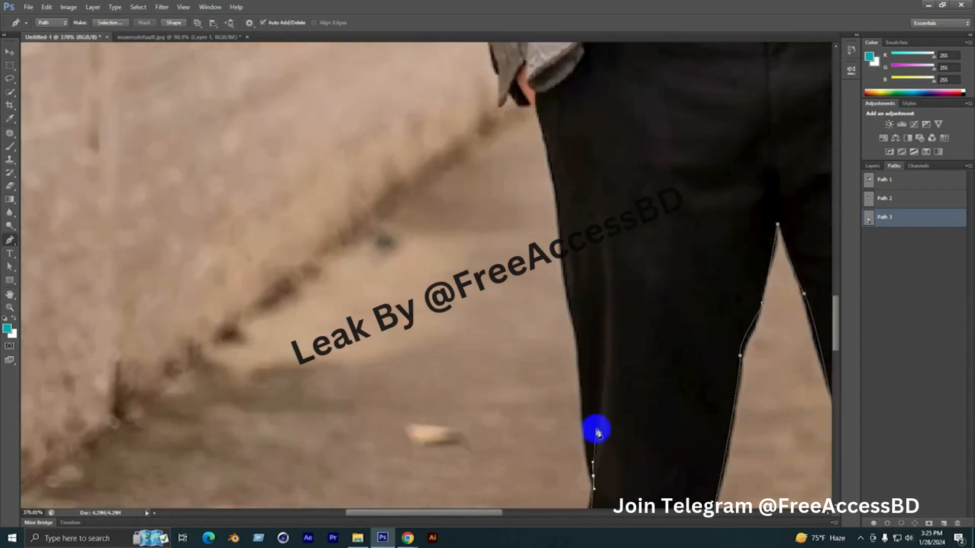
{"action": "left_click", "coordinate": [583, 396]}
{"action": "left_click", "coordinate": [580, 368]}
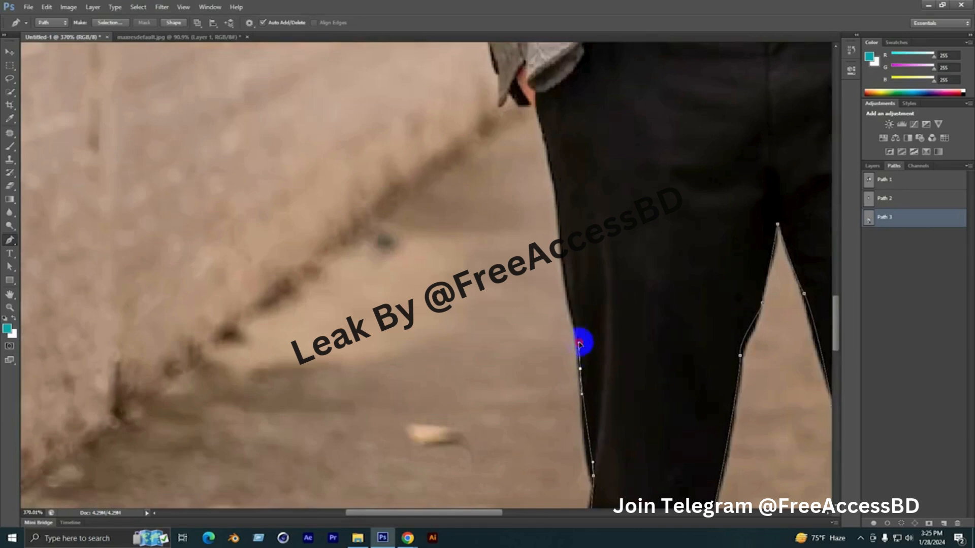
{"action": "left_click", "coordinate": [578, 339]}
{"action": "left_click_drag", "start_coordinate": [567, 276], "coordinate": [562, 252]}
{"action": "left_click_drag", "start_coordinate": [562, 254], "coordinate": [578, 457]}
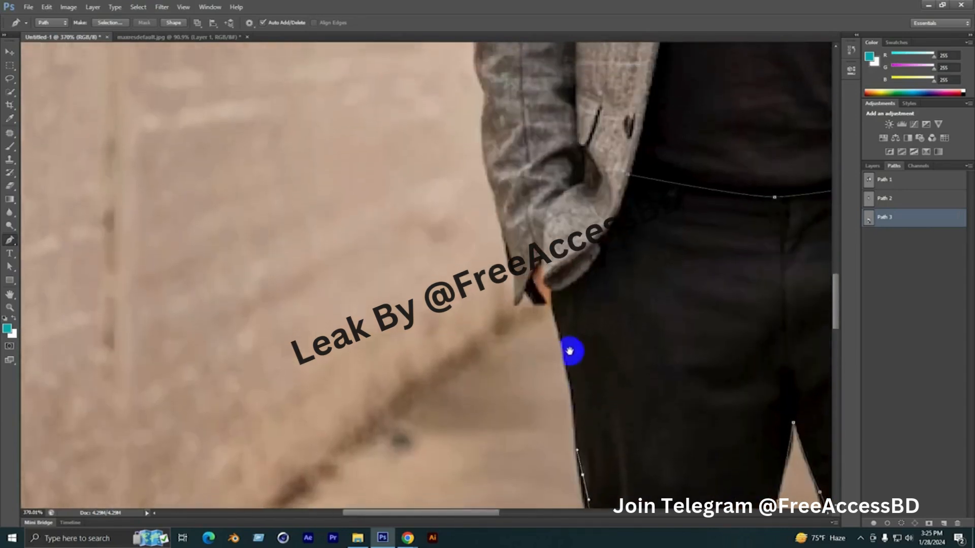
Continue past the hip and along the jacket hem, closing the trouser path at its starting point on the waistband
{"action": "left_click_drag", "start_coordinate": [566, 341], "coordinate": [588, 273]}
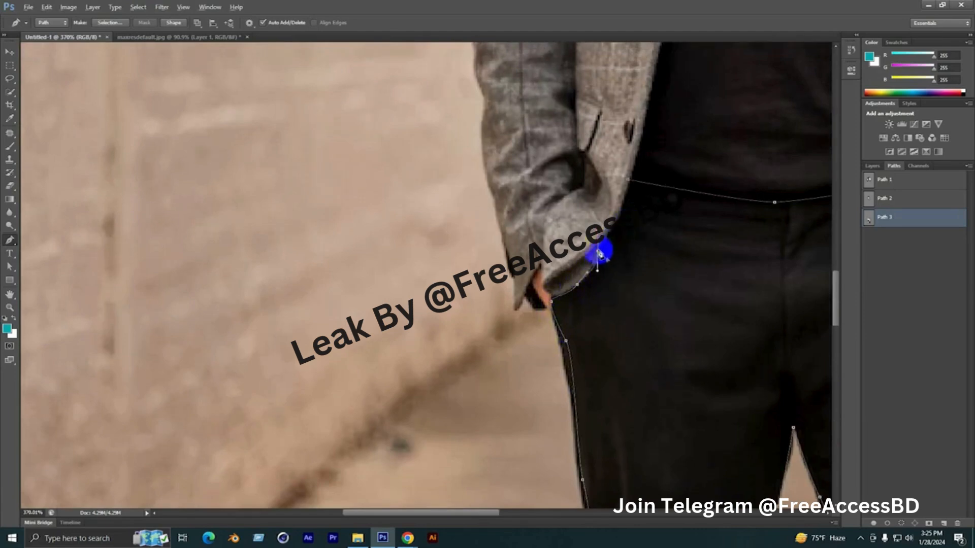
{"action": "left_click", "coordinate": [598, 250], "text": "alt"}
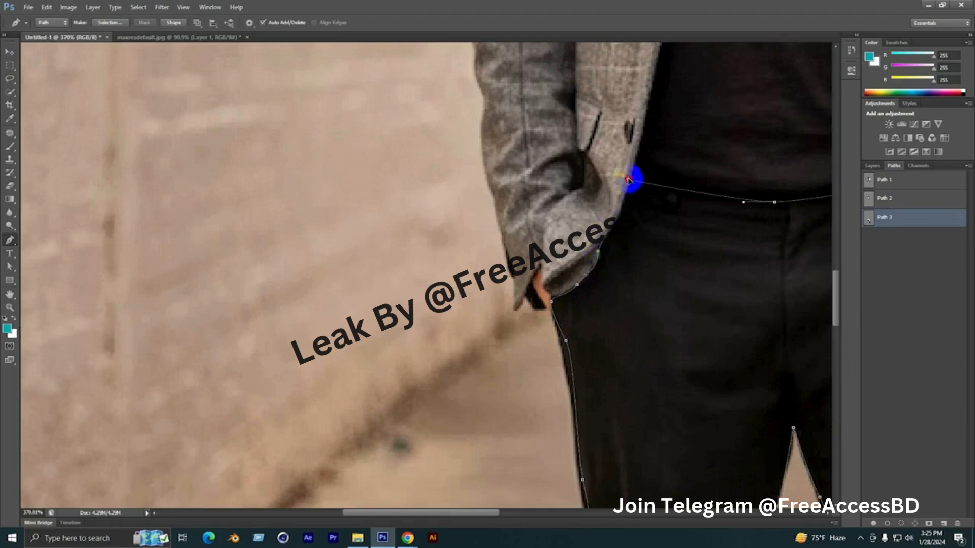
{"action": "left_click_drag", "start_coordinate": [629, 180], "coordinate": [632, 163]}
{"action": "scroll", "coordinate": [386, 269], "scroll_direction": "down", "scroll_amount": 4}
{"action": "scroll", "coordinate": [259, 379], "scroll_direction": "down", "scroll_amount": 5}
{"action": "scroll", "coordinate": [688, 347], "scroll_direction": "down", "scroll_amount": 2}
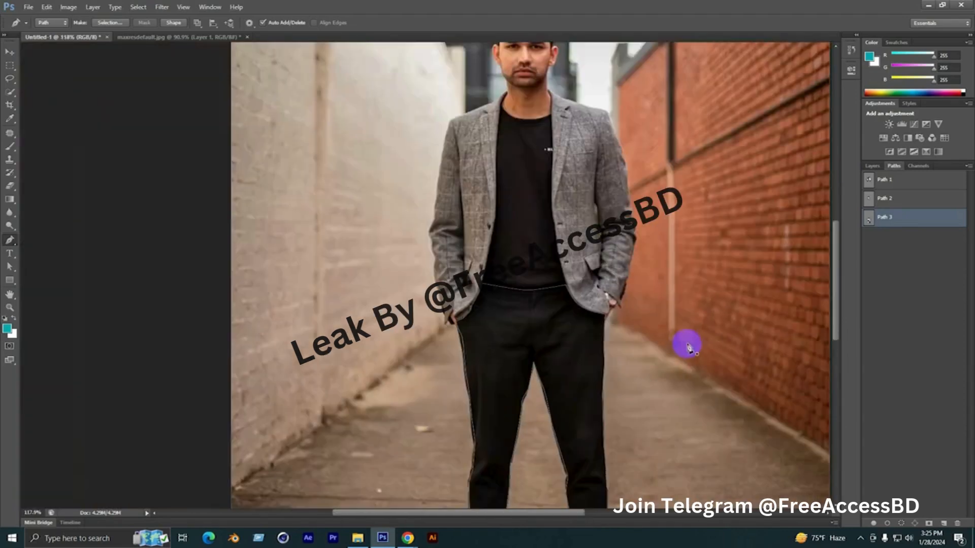
Load the trousers path as a selection, check its outline down to the cuffs, and deselect it
{"action": "left_click", "coordinate": [866, 223], "text": "ctrl"}
{"action": "scroll", "coordinate": [501, 251], "scroll_direction": "down", "scroll_amount": 4}
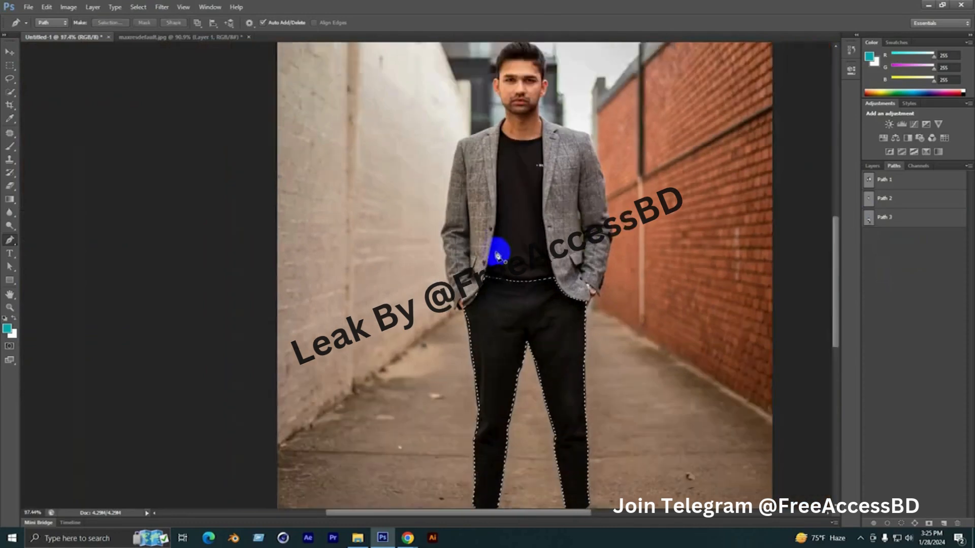
{"action": "scroll", "coordinate": [523, 444], "scroll_direction": "up", "scroll_amount": 1}
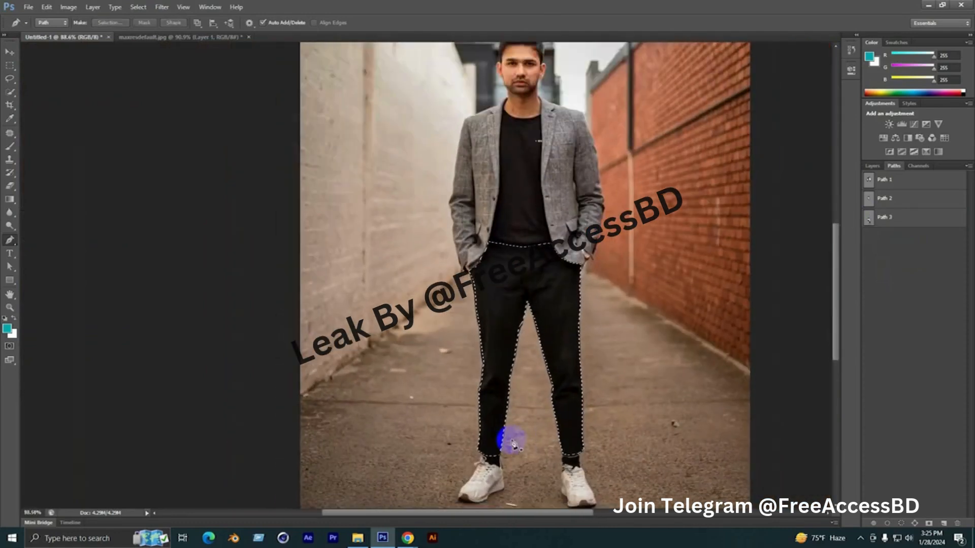
{"action": "key", "text": "ctrl+d"}
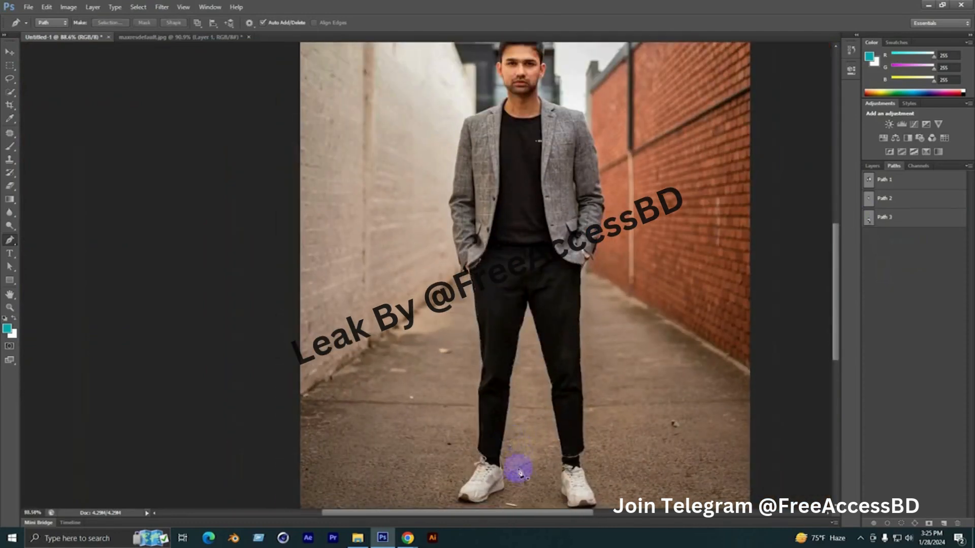
Create a new path and trace the front edge of the shoe on the pale wall side from toe to laces
{"action": "scroll", "coordinate": [518, 467], "scroll_direction": "up", "scroll_amount": 2}
{"action": "scroll", "coordinate": [495, 380], "scroll_direction": "up", "scroll_amount": 2}
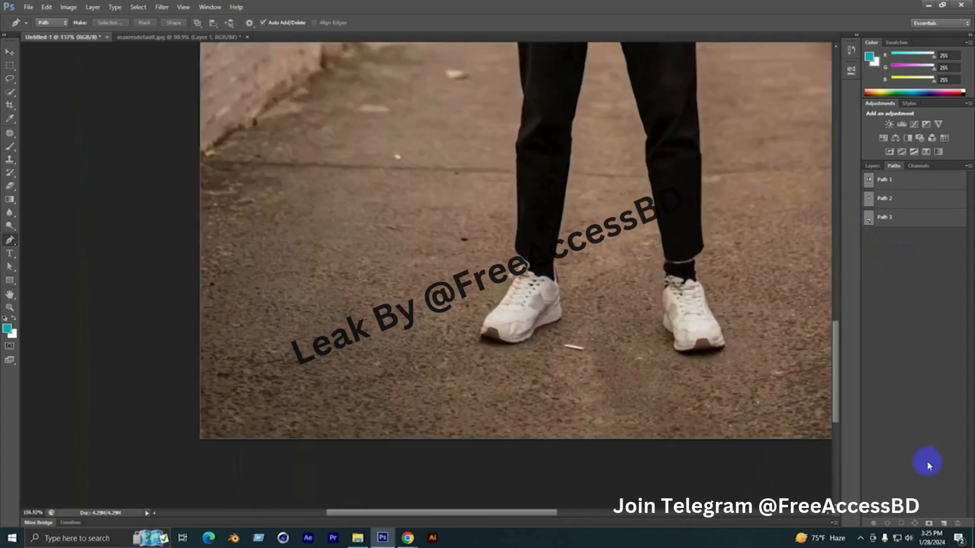
{"action": "left_click", "coordinate": [943, 524]}
{"action": "scroll", "coordinate": [493, 356], "scroll_direction": "up", "scroll_amount": 4}
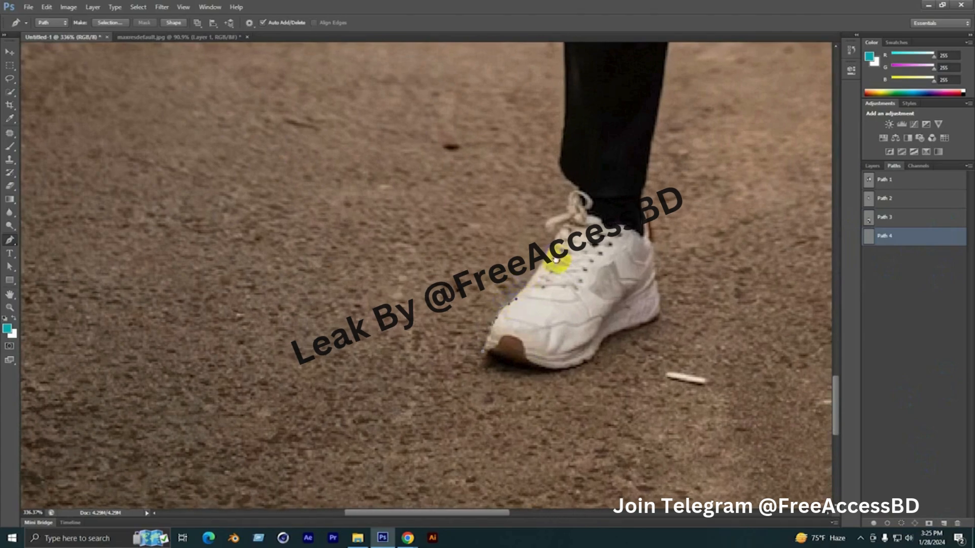
{"action": "left_click_drag", "start_coordinate": [590, 226], "coordinate": [476, 372]}
{"action": "scroll", "coordinate": [424, 446], "scroll_direction": "up", "scroll_amount": 3}
{"action": "left_click_drag", "start_coordinate": [482, 335], "coordinate": [528, 283]}
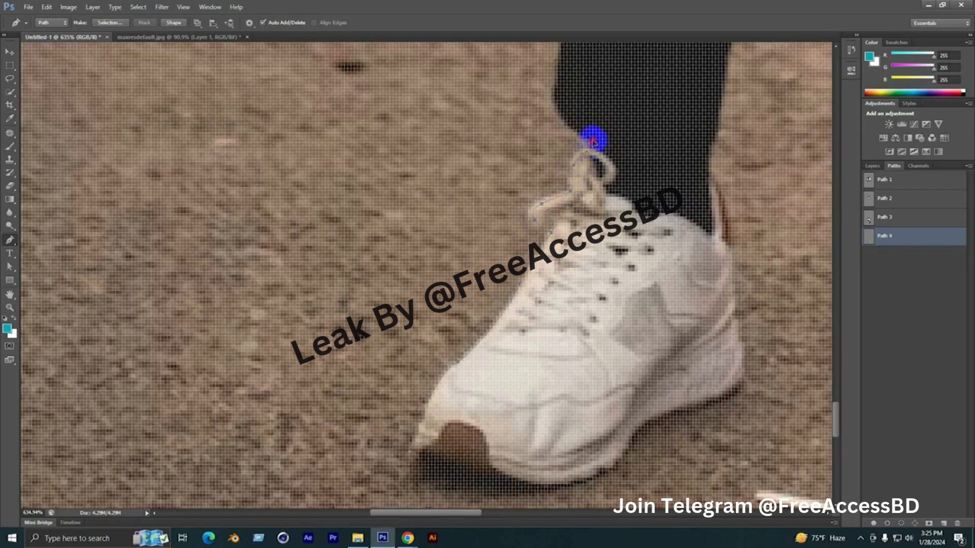
Carry the path across the sock just below the trouser cuff and down the back of the ankle towards the heel
{"action": "scroll", "coordinate": [593, 141], "scroll_direction": "down", "scroll_amount": 2}
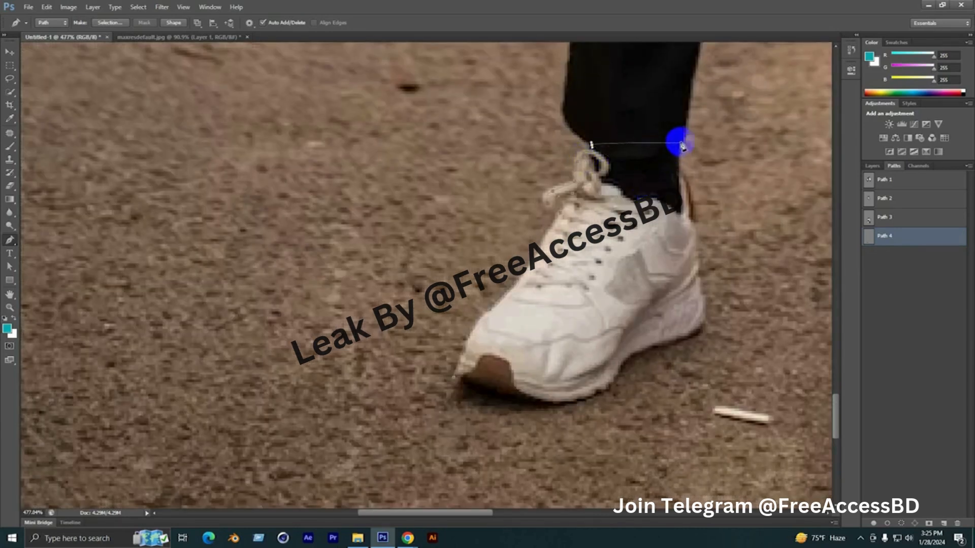
{"action": "left_click_drag", "start_coordinate": [679, 145], "coordinate": [689, 140]}
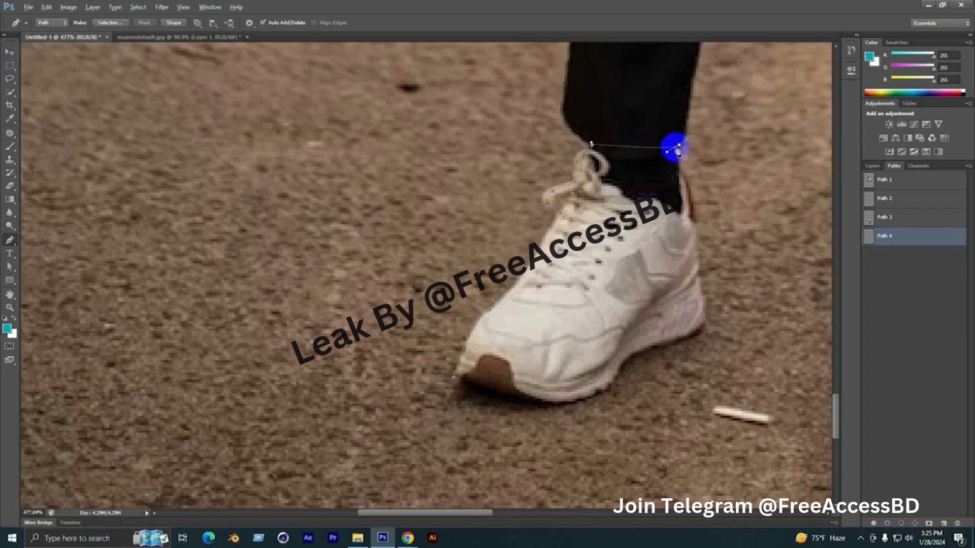
{"action": "left_click", "coordinate": [680, 145], "text": "alt"}
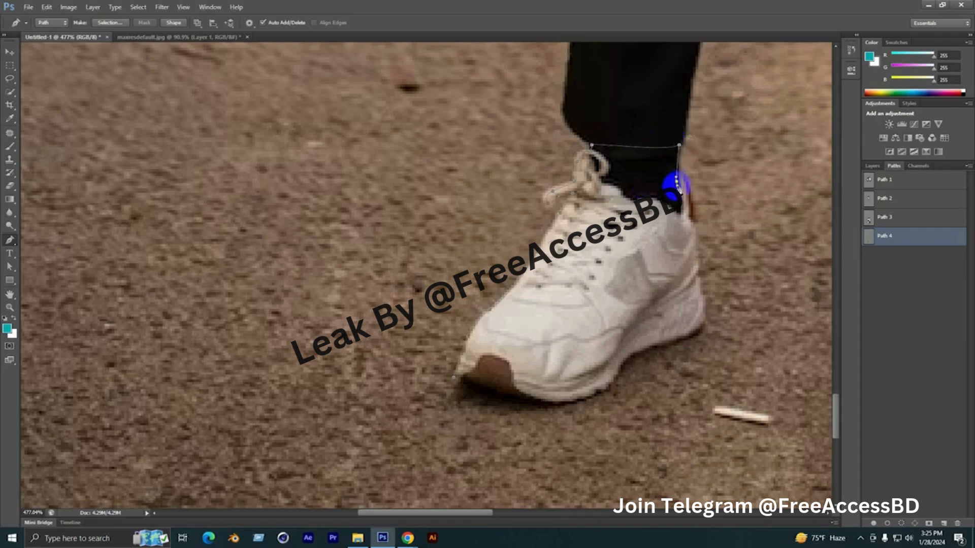
{"action": "left_click_drag", "start_coordinate": [698, 240], "coordinate": [669, 182]}
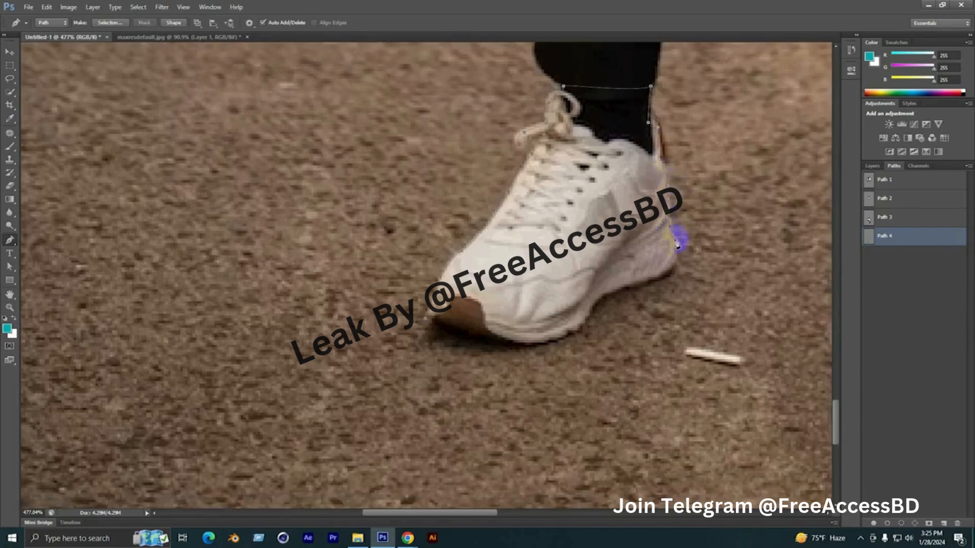
Trace the heel and the underside of the sole back to the brown toe cap, closing the first shoe's outline
{"action": "left_click_drag", "start_coordinate": [674, 275], "coordinate": [696, 192]}
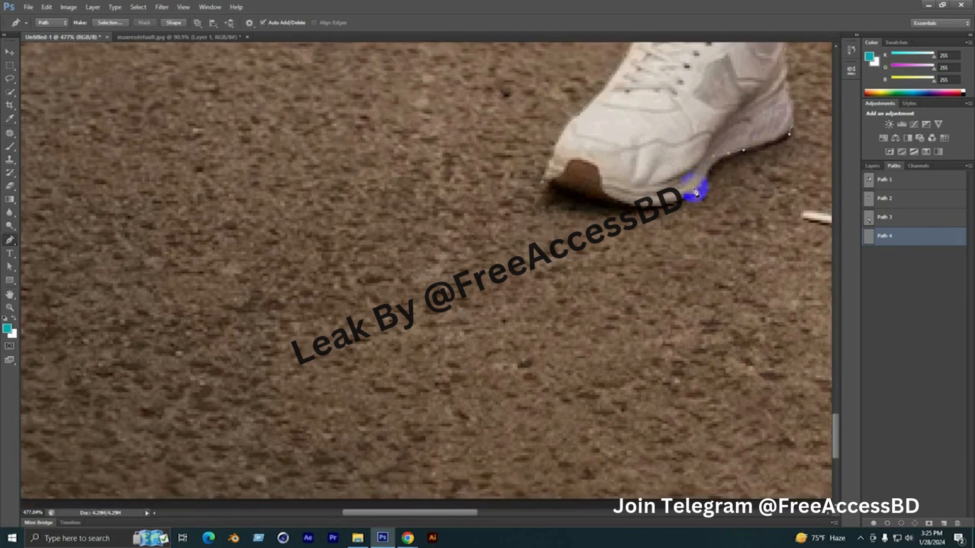
{"action": "left_click", "coordinate": [609, 199]}
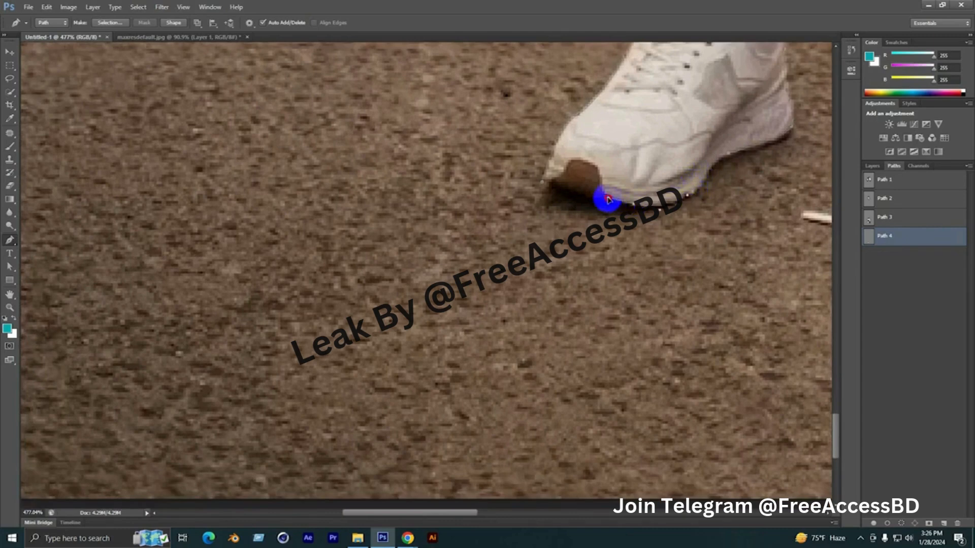
{"action": "left_click_drag", "start_coordinate": [594, 196], "coordinate": [584, 198]}
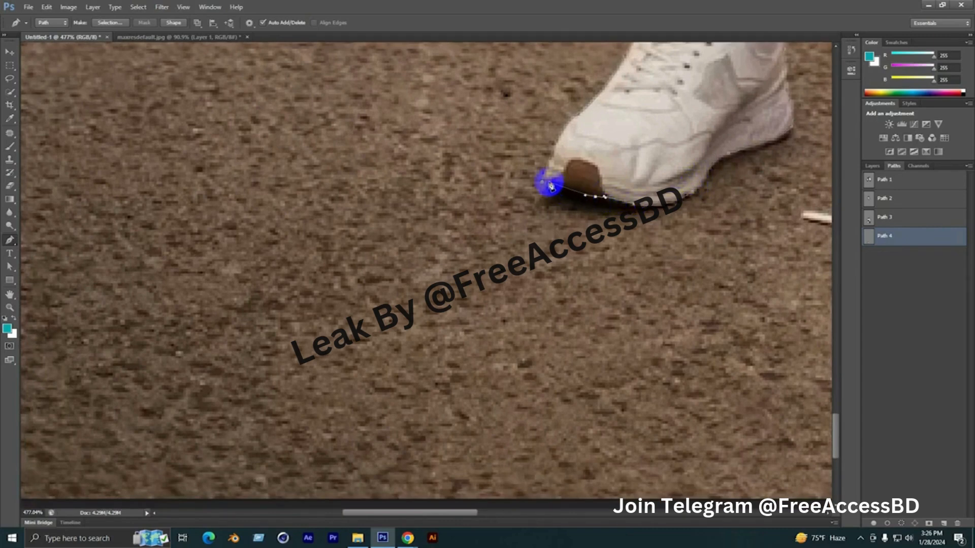
{"action": "left_click_drag", "start_coordinate": [549, 181], "coordinate": [541, 181]}
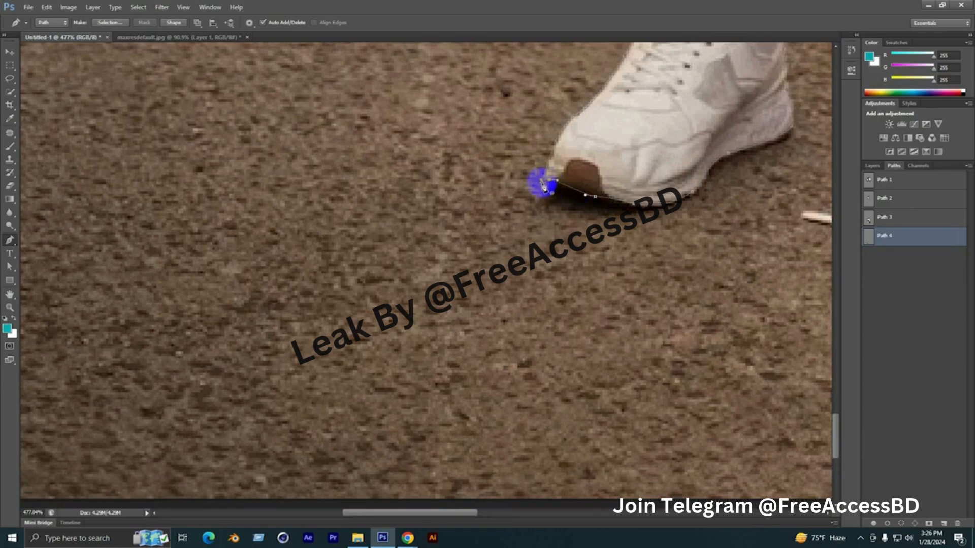
In the same path, start outlining the other shoe below its trouser cuff and trace its outer edge down to the toe
{"action": "scroll", "coordinate": [226, 278], "scroll_direction": "down", "scroll_amount": 5}
{"action": "scroll", "coordinate": [591, 221], "scroll_direction": "up", "scroll_amount": 2}
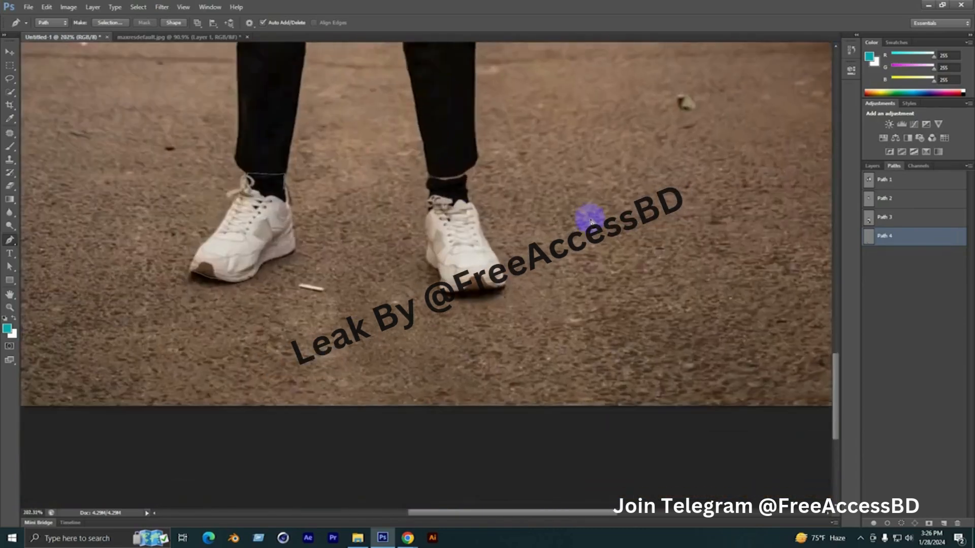
{"action": "scroll", "coordinate": [439, 175], "scroll_direction": "up", "scroll_amount": 3}
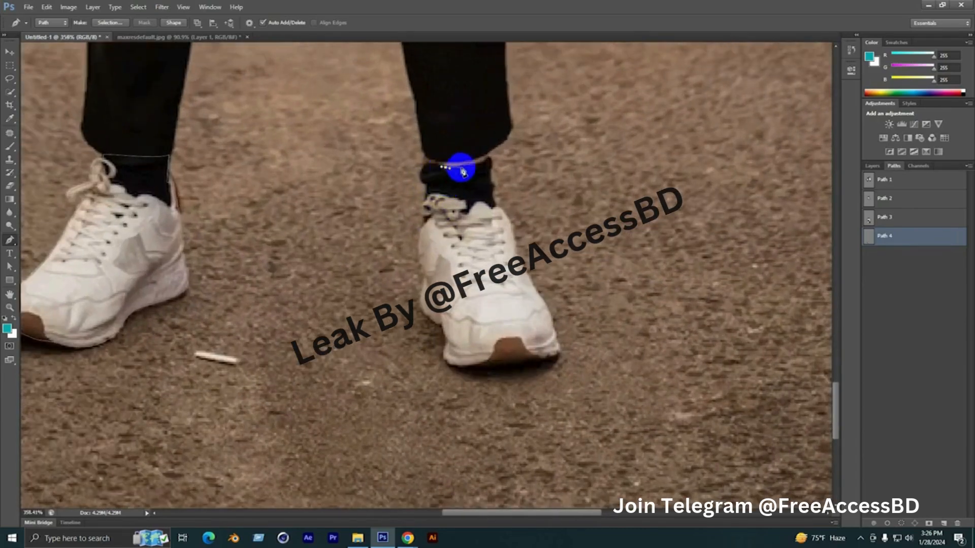
{"action": "left_click", "coordinate": [471, 165]}
{"action": "mouse_move", "coordinate": [490, 159]}
{"action": "left_mouse_down"}
{"action": "mouse_move", "coordinate": [494, 200]}
{"action": "mouse_move", "coordinate": [503, 167]}
{"action": "left_mouse_up"}
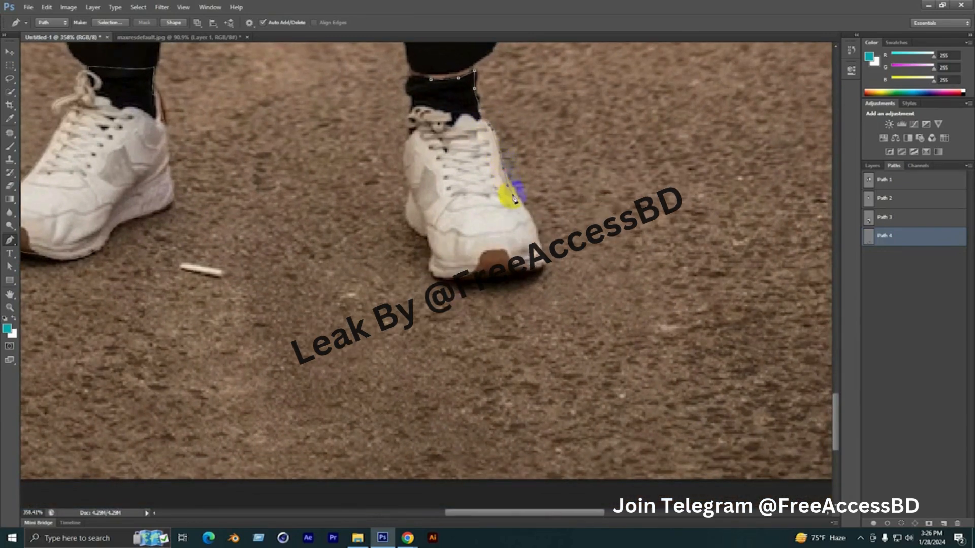
{"action": "left_click_drag", "start_coordinate": [534, 235], "coordinate": [554, 182]}
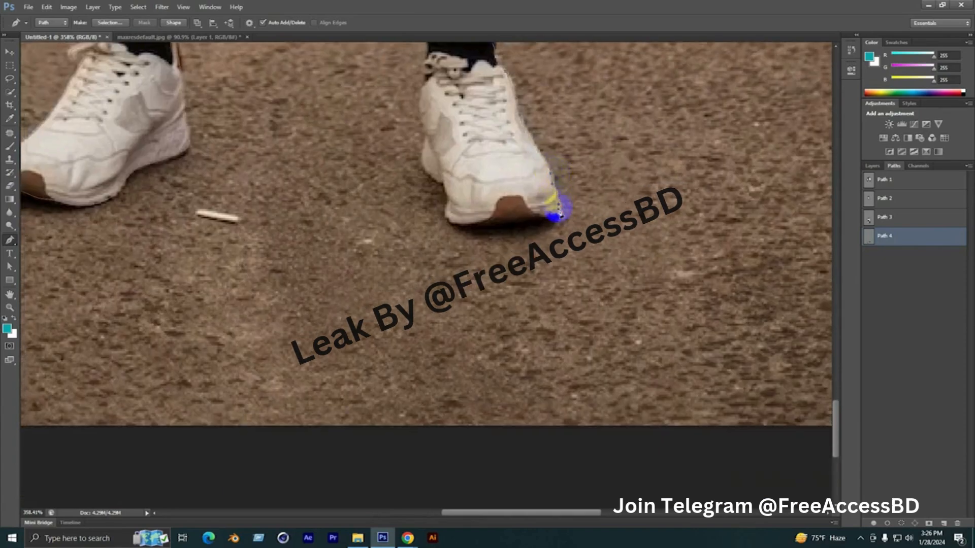
Trace the second shoe's sole beneath the toe cap and continue up its inner side to the laces
{"action": "left_click_drag", "start_coordinate": [547, 217], "coordinate": [495, 223]}
{"action": "scroll", "coordinate": [496, 226], "scroll_direction": "up", "scroll_amount": 2}
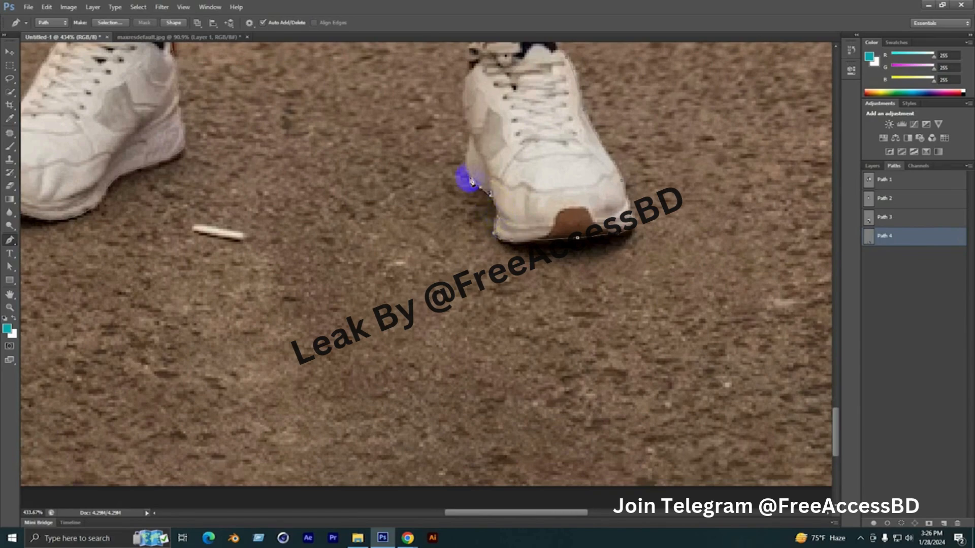
{"action": "left_click_drag", "start_coordinate": [464, 174], "coordinate": [504, 235]}
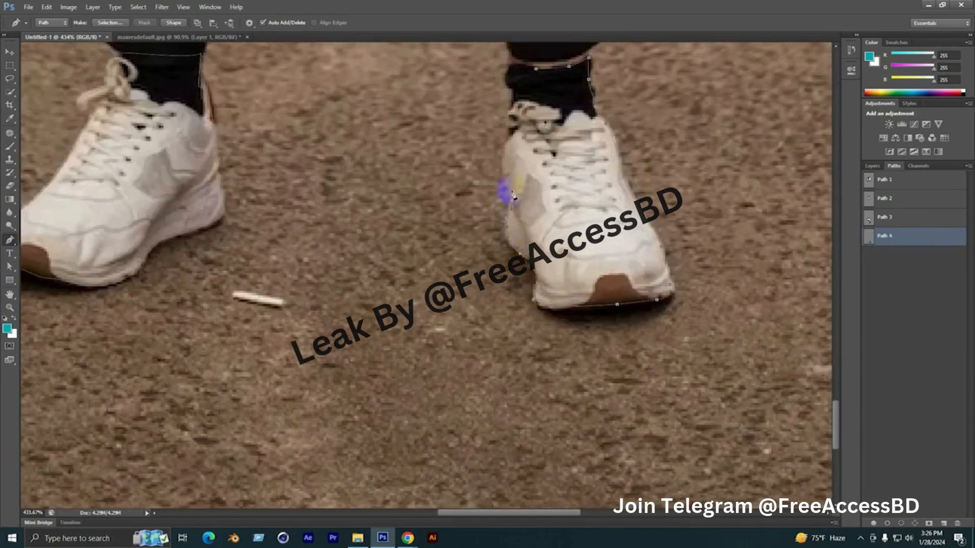
{"action": "left_click_drag", "start_coordinate": [507, 176], "coordinate": [539, 243]}
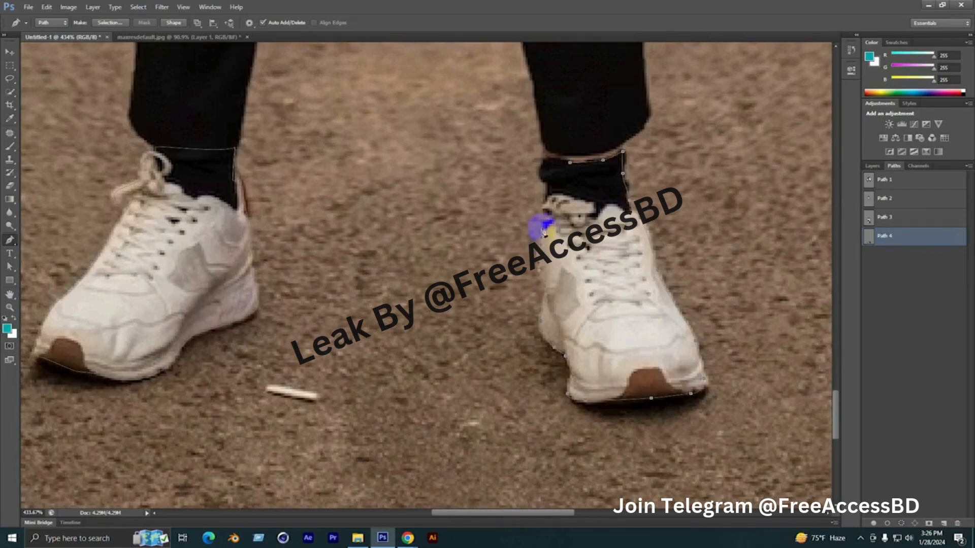
Follow the inner edge of the black sock up to the cuff and close the second shoe's outline at its starting point
{"action": "left_click", "coordinate": [547, 181]}
{"action": "left_click", "coordinate": [541, 169]}
{"action": "left_click", "coordinate": [544, 160]}
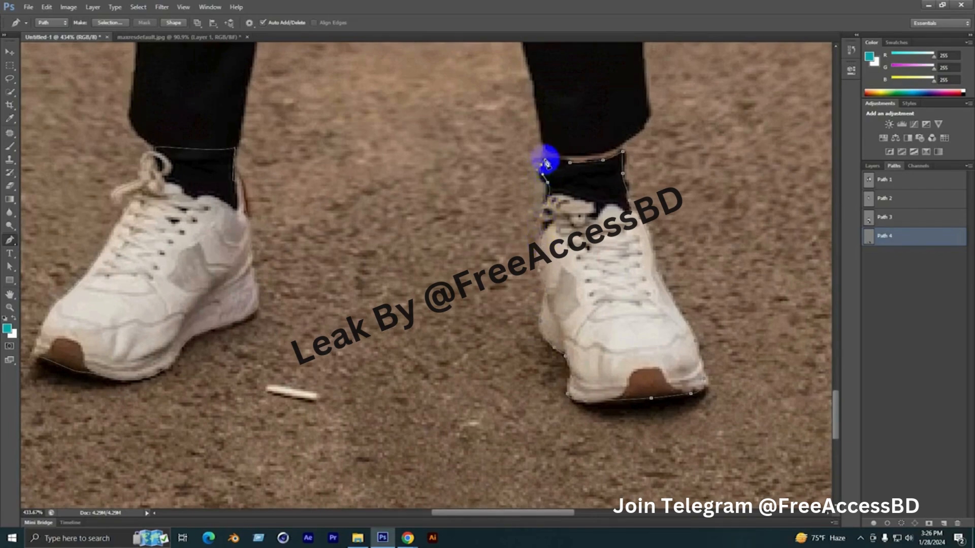
{"action": "left_click", "coordinate": [569, 163]}
Load the shoes path as a selection, check it against the whole figure, and deselect it
{"action": "scroll", "coordinate": [565, 163], "scroll_direction": "down", "scroll_amount": 7}
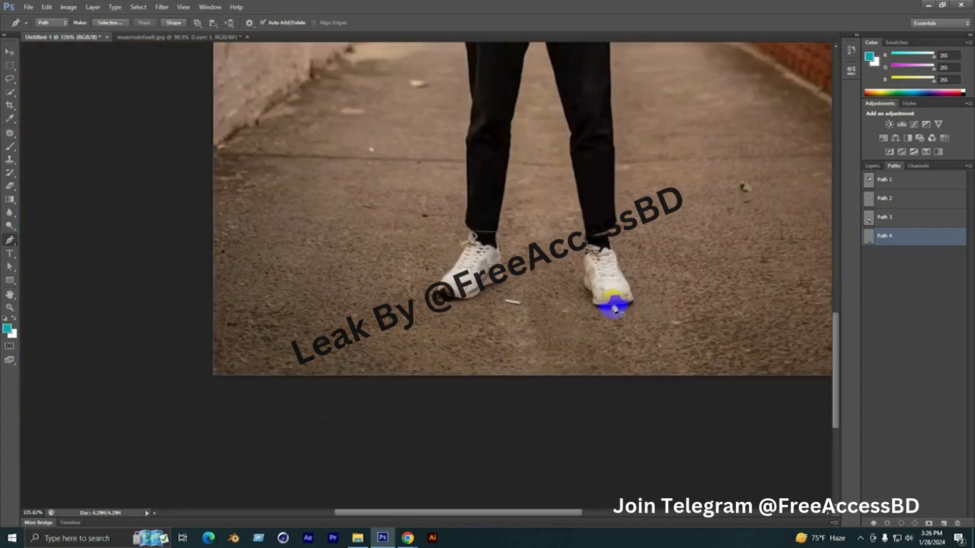
{"action": "left_click", "coordinate": [861, 251]}
{"action": "scroll", "coordinate": [414, 269], "scroll_direction": "down", "scroll_amount": 4}
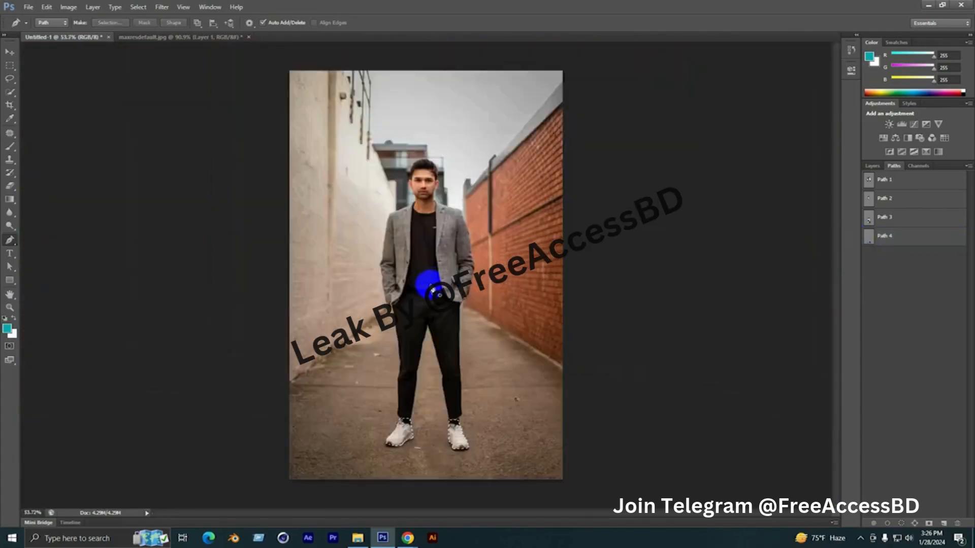
{"action": "scroll", "coordinate": [368, 325], "scroll_direction": "up", "scroll_amount": 1}
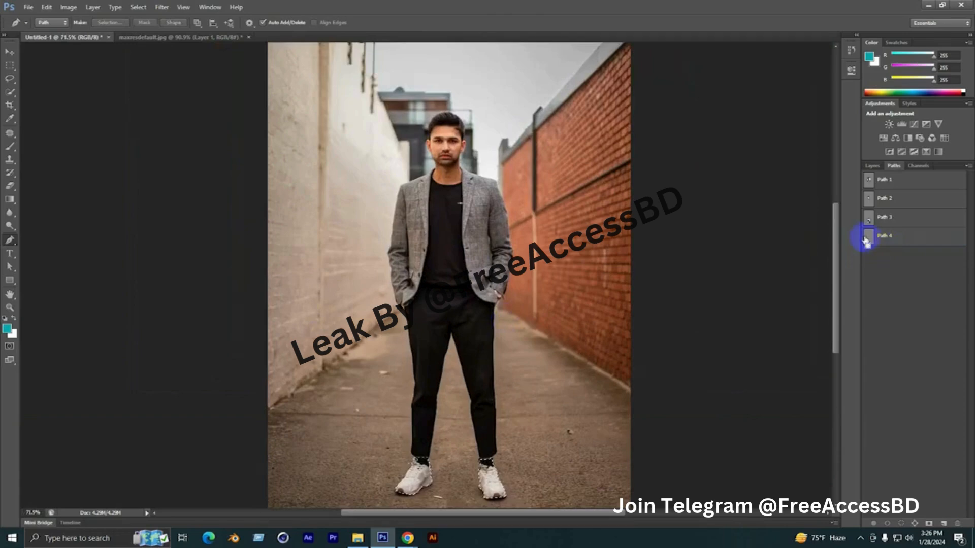
{"action": "scroll", "coordinate": [823, 235], "scroll_direction": "down", "scroll_amount": 2}
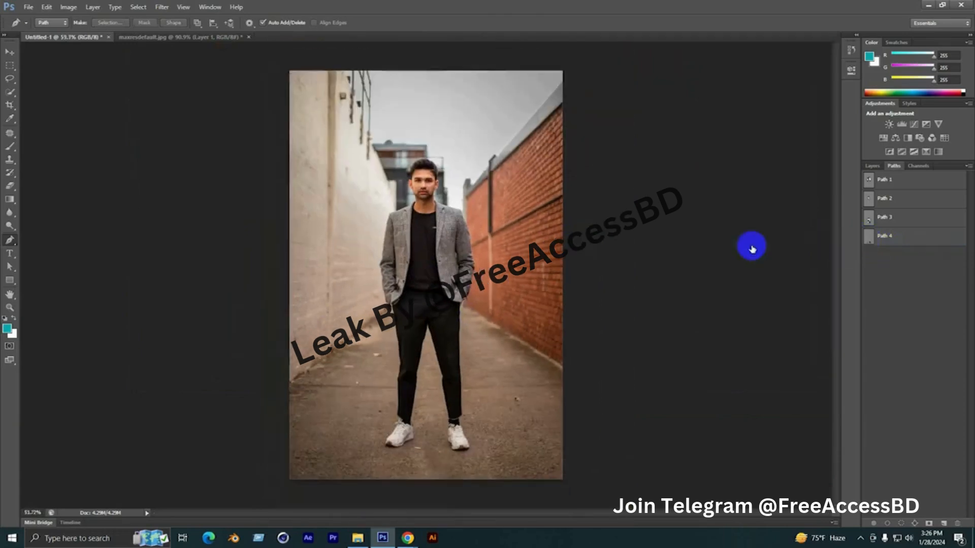
Select Path 1 to Path 4 in turn to review the jacket, T-shirt, trousers and shoes outlines
{"action": "left_click", "coordinate": [882, 185]}
{"action": "left_click", "coordinate": [887, 216]}
{"action": "left_click", "coordinate": [884, 237]}
{"action": "left_click", "coordinate": [895, 197]}
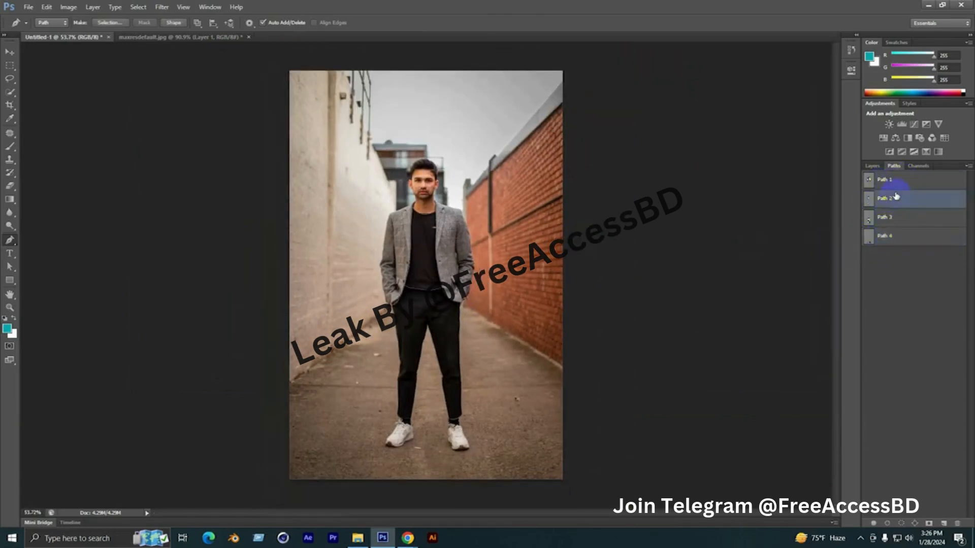
{"action": "left_click", "coordinate": [884, 186]}
{"action": "left_click", "coordinate": [882, 202]}
{"action": "left_click", "coordinate": [882, 223]}
{"action": "left_click", "coordinate": [882, 242]}
{"action": "left_click", "coordinate": [884, 217]}
{"action": "left_click", "coordinate": [888, 203]}
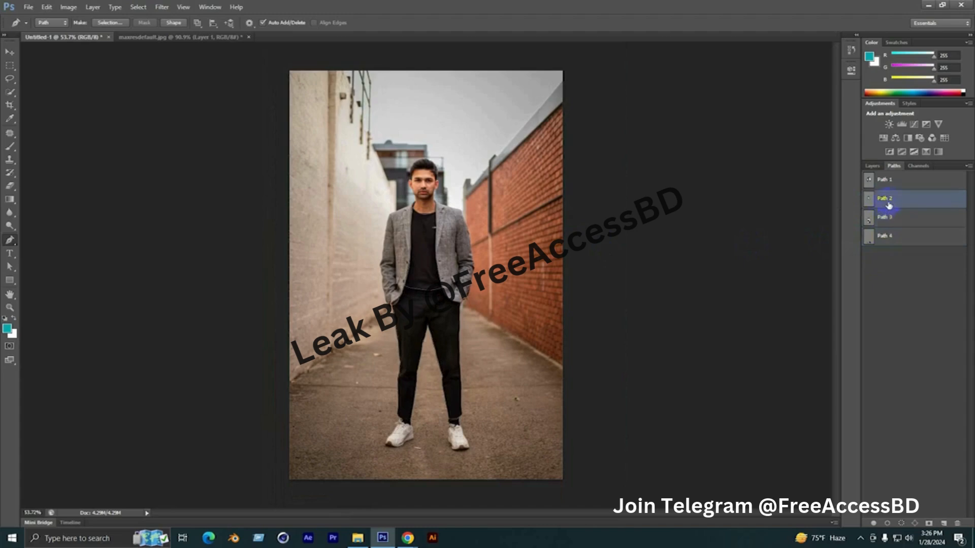
{"action": "left_click", "coordinate": [891, 185]}
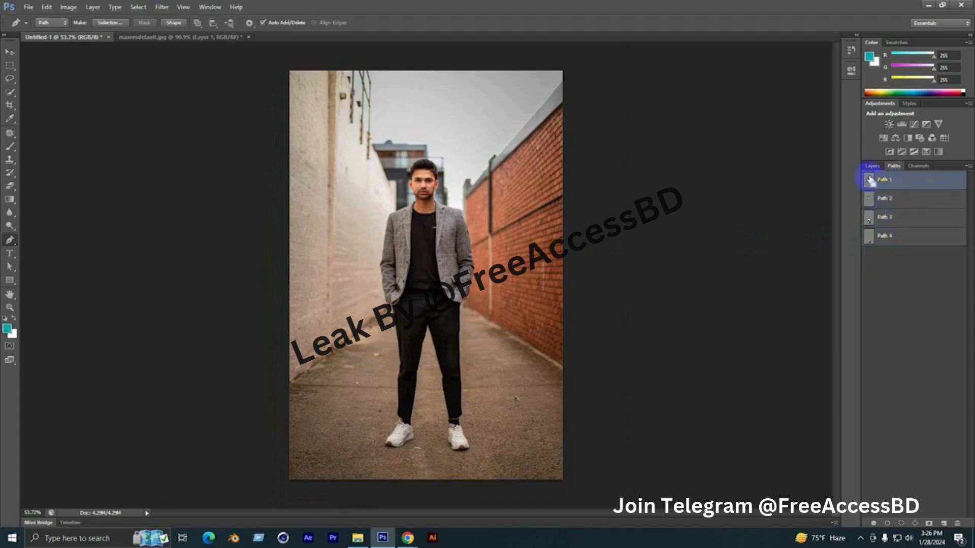
Load the jacket path as a selection and copy that area of the Background to a new layer, checking it with the Background hidden
{"action": "left_click", "coordinate": [869, 179], "text": "ctrl"}
{"action": "left_click", "coordinate": [871, 166]}
{"action": "left_click", "coordinate": [899, 228]}
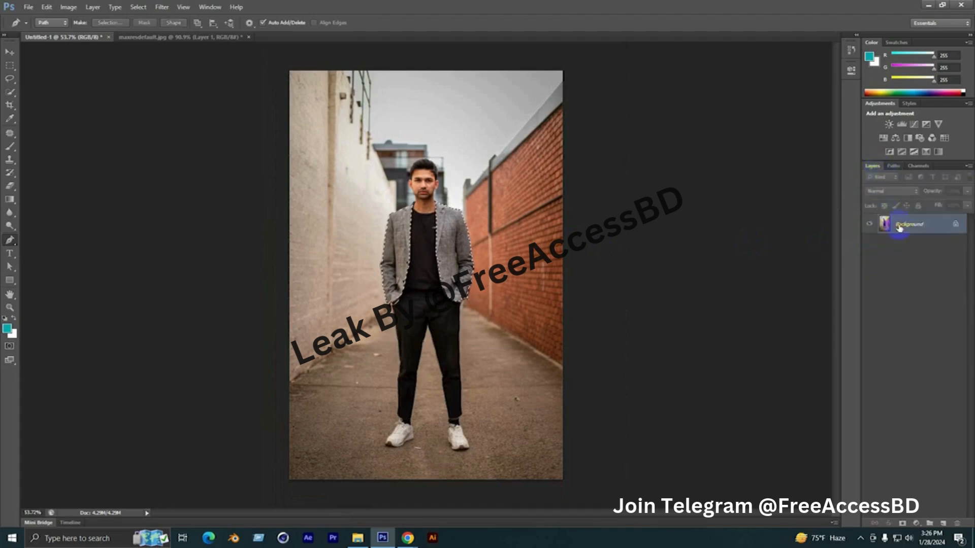
{"action": "key", "text": "ctrl+j"}
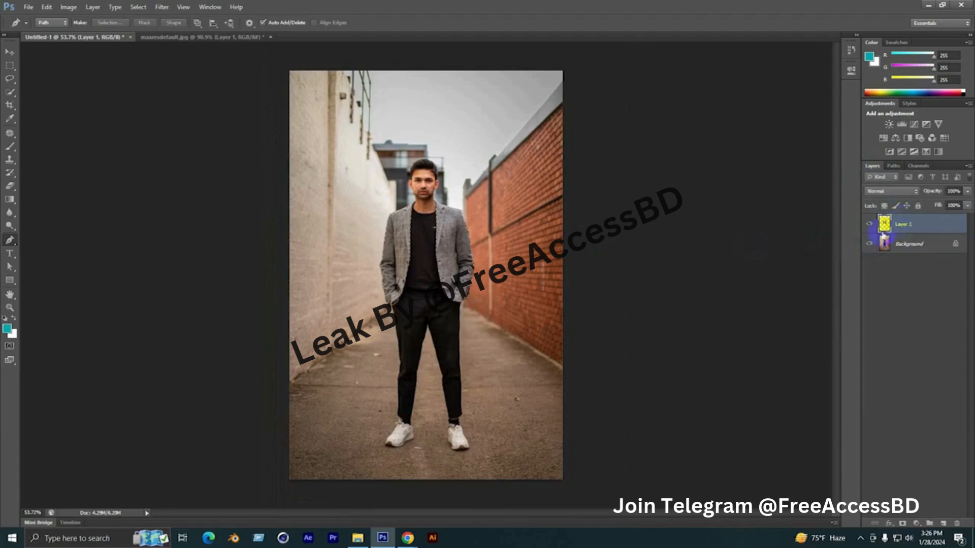
{"action": "left_click", "coordinate": [868, 246]}
{"action": "left_click", "coordinate": [868, 245]}
Load the T-shirt path as a selection and copy that area of the Background to a new layer
{"action": "left_click", "coordinate": [892, 166]}
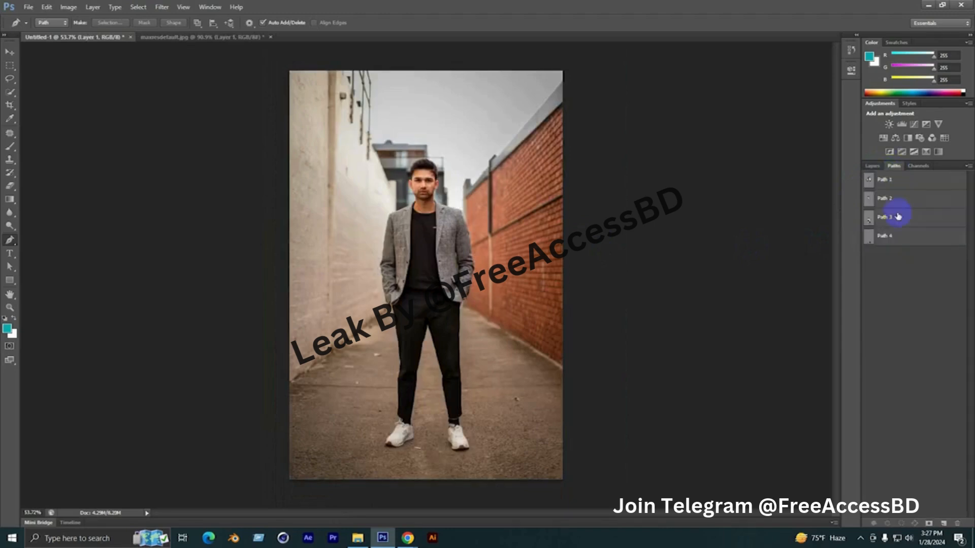
{"action": "left_click", "coordinate": [883, 200]}
{"action": "left_click", "coordinate": [873, 199], "text": "ctrl"}
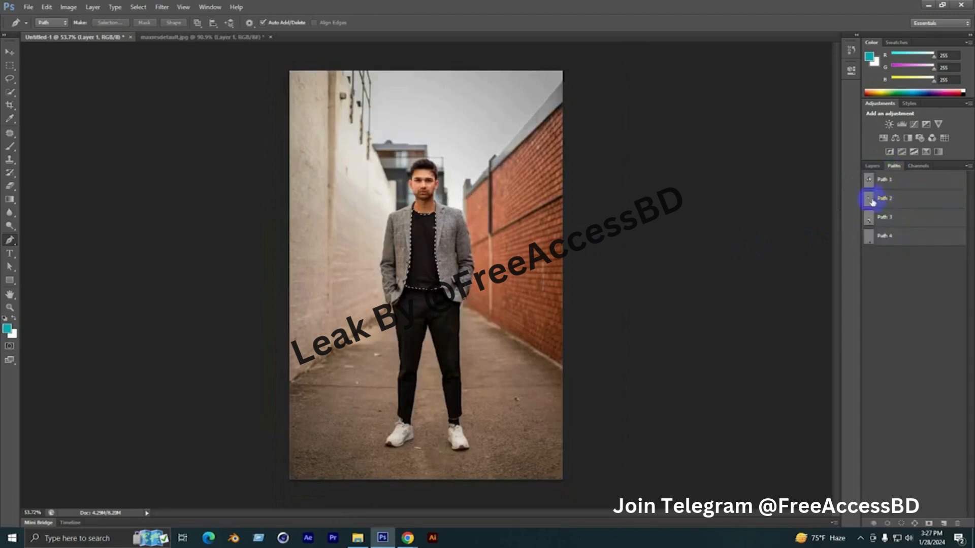
{"action": "left_click", "coordinate": [872, 166]}
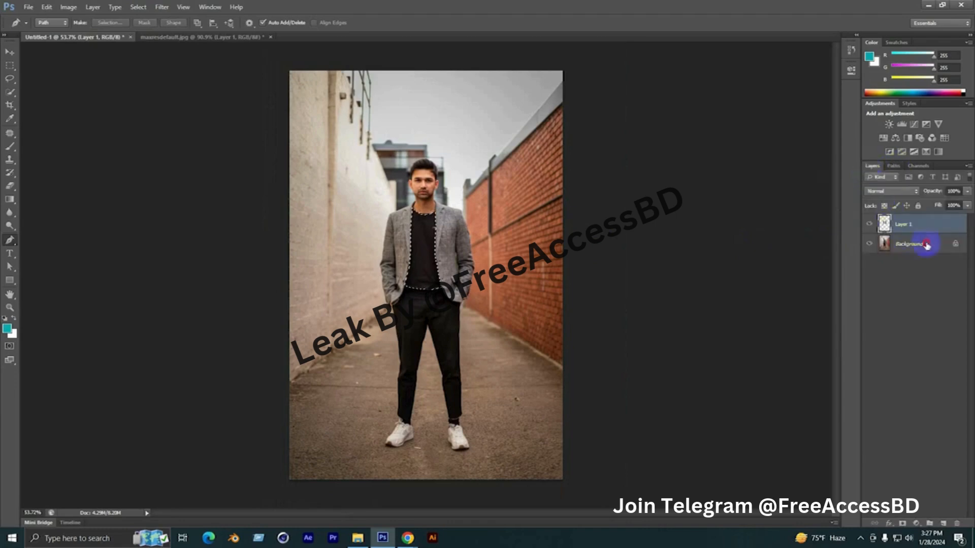
{"action": "left_click", "coordinate": [926, 245]}
{"action": "key", "text": "ctrl+j"}
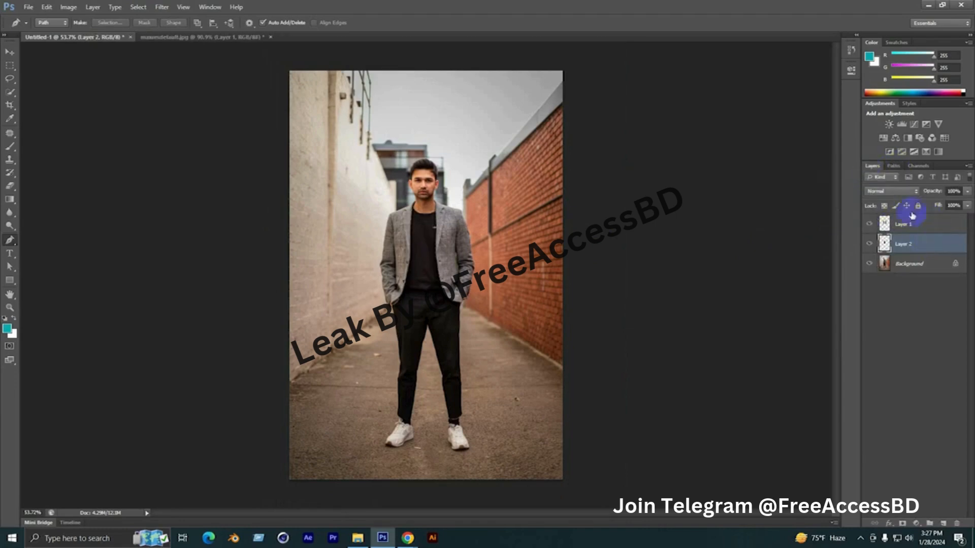
Load the trousers path (Path 3) as a selection and copy that area of the Background to a new layer
{"action": "left_click", "coordinate": [893, 166]}
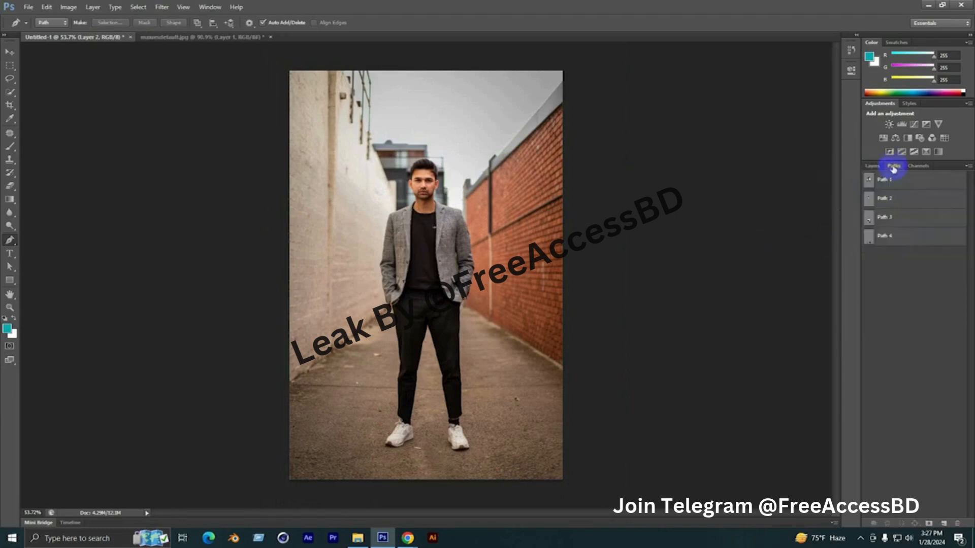
{"action": "left_click", "coordinate": [899, 223]}
{"action": "left_click", "coordinate": [869, 223], "text": "ctrl"}
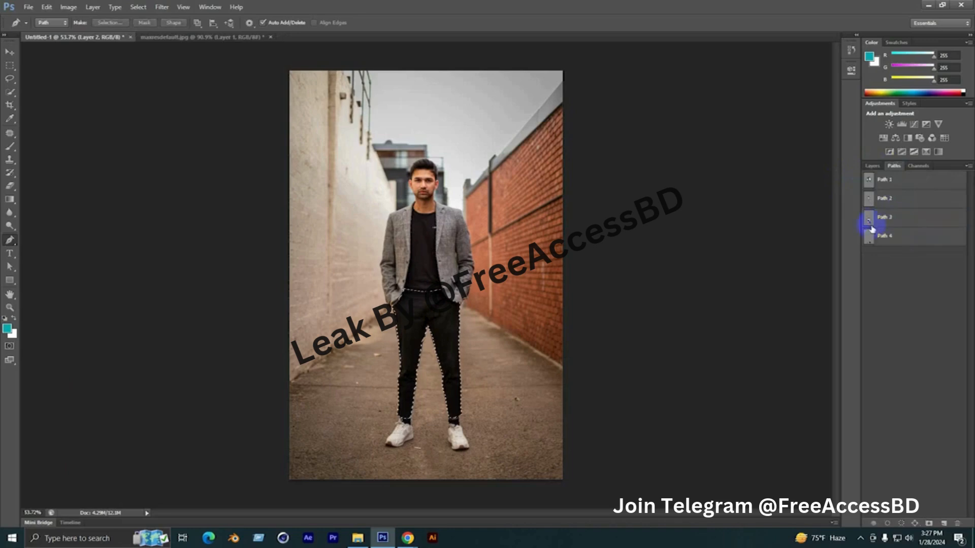
{"action": "left_click", "coordinate": [872, 166]}
{"action": "left_click", "coordinate": [909, 258]}
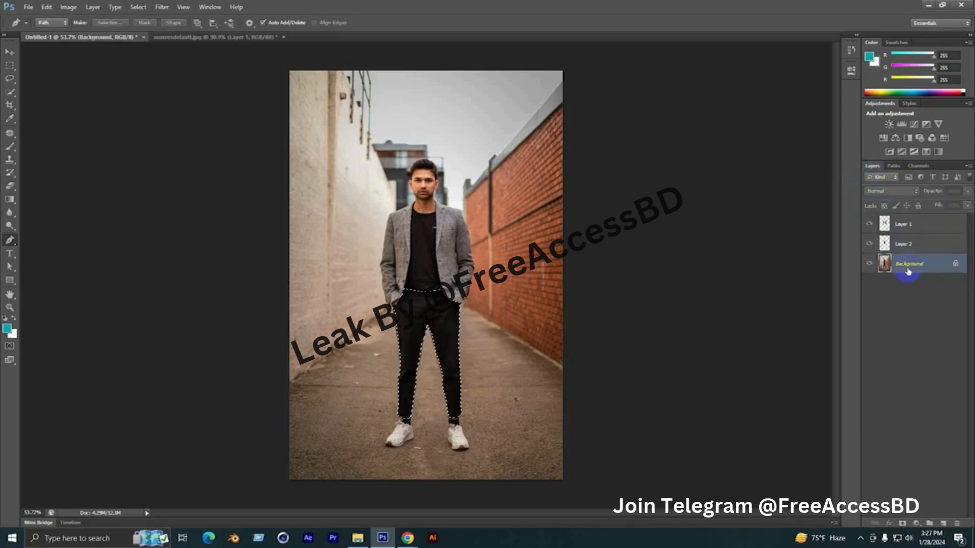
{"action": "key", "text": "ctrl+j"}
Load the shoes path (Path 4) as a selection and copy that area of the Background to a new layer
{"action": "left_click", "coordinate": [892, 167]}
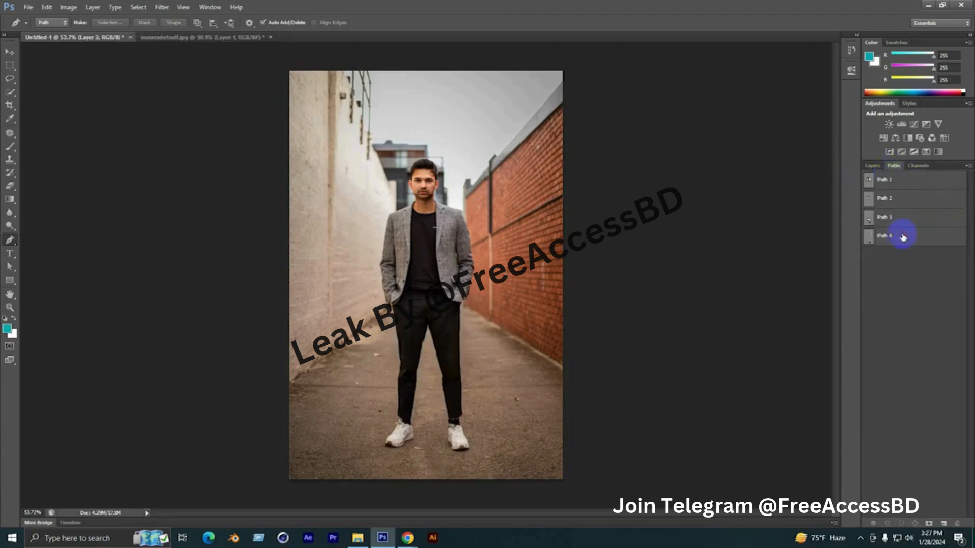
{"action": "left_click", "coordinate": [903, 237]}
{"action": "left_click", "coordinate": [870, 239], "text": "ctrl"}
{"action": "left_click", "coordinate": [874, 168]}
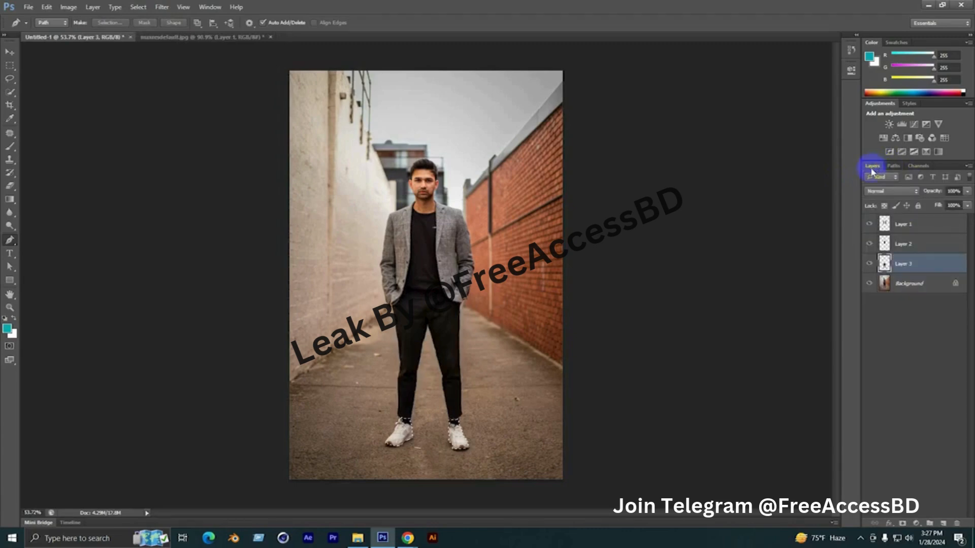
{"action": "left_click", "coordinate": [909, 284]}
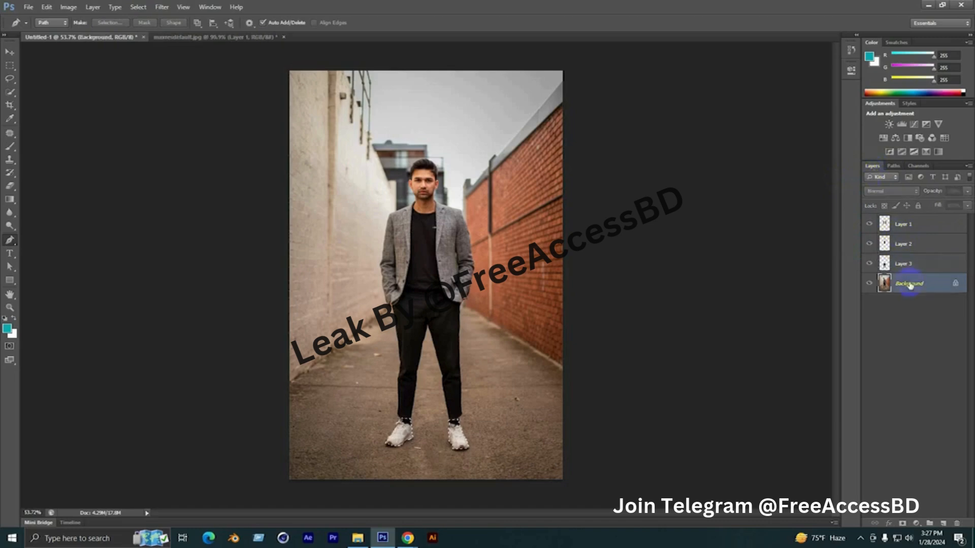
{"action": "key", "text": "ctrl+j"}
Hide the Background and the jacket, T-shirt and trousers layers to inspect the shoes cutout by itself
{"action": "left_click", "coordinate": [869, 305]}
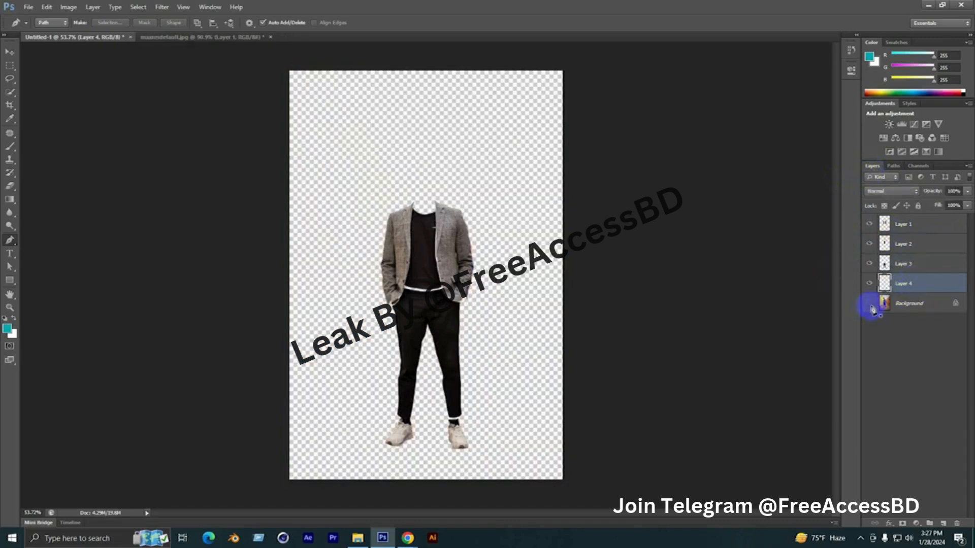
{"action": "left_click_drag", "start_coordinate": [871, 233], "coordinate": [870, 270]}
{"action": "scroll", "coordinate": [401, 476], "scroll_direction": "up", "scroll_amount": 4}
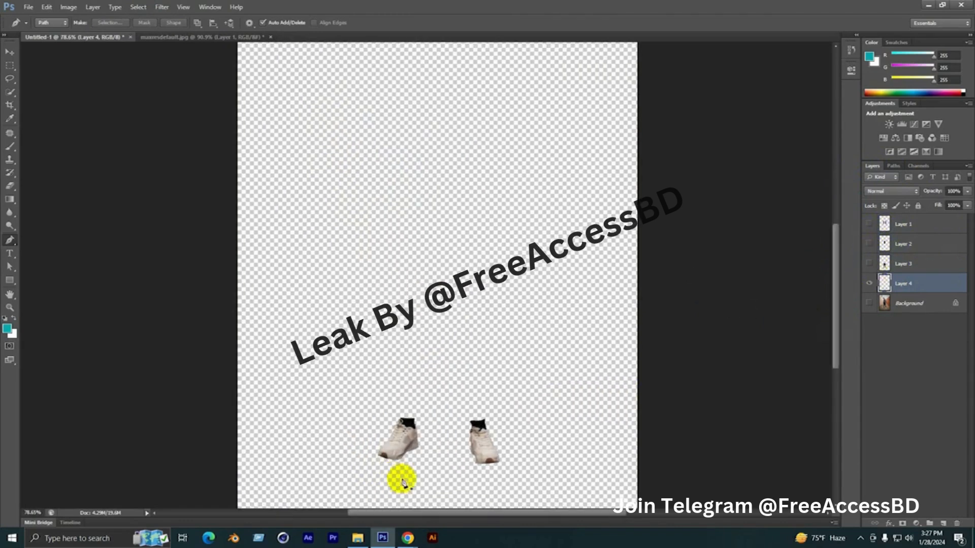
Hide the shoes and view the trousers, T-shirt and jacket layers one at a time, ending with only the jacket layer shown
{"action": "left_click", "coordinate": [871, 285]}
{"action": "left_click", "coordinate": [869, 265]}
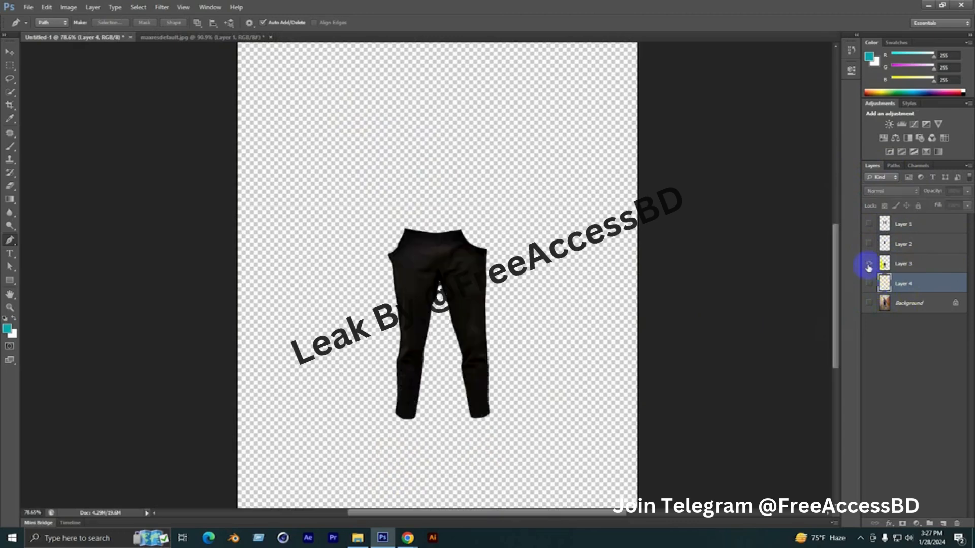
{"action": "left_click", "coordinate": [869, 265]}
{"action": "left_click", "coordinate": [868, 265]}
{"action": "left_click", "coordinate": [869, 265]}
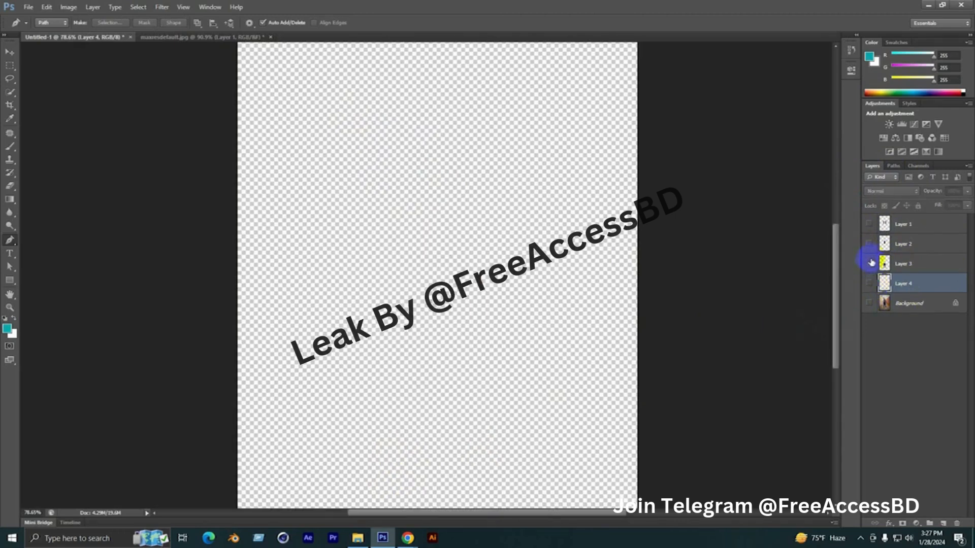
{"action": "left_click", "coordinate": [870, 244]}
{"action": "left_click", "coordinate": [873, 247]}
{"action": "left_click", "coordinate": [872, 246]}
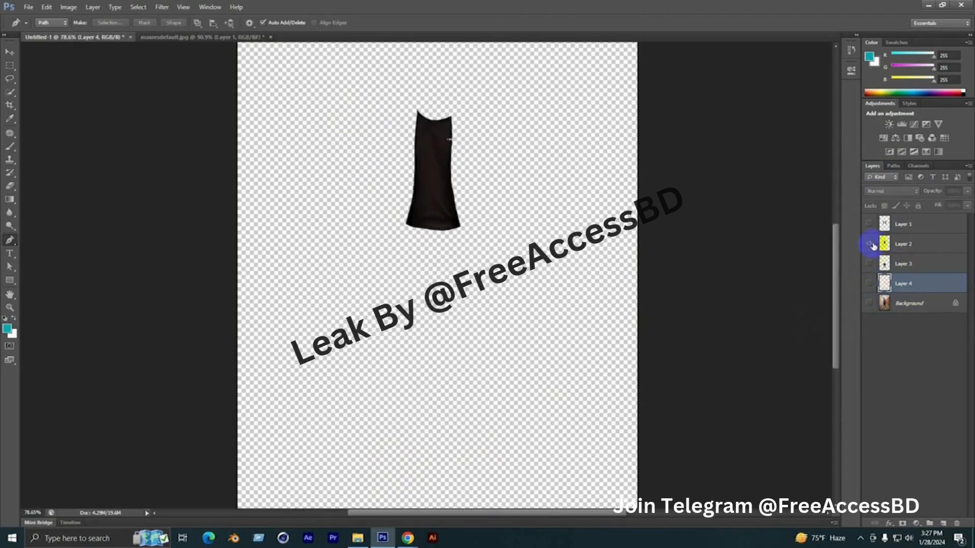
{"action": "left_click", "coordinate": [870, 243]}
{"action": "left_click", "coordinate": [869, 224]}
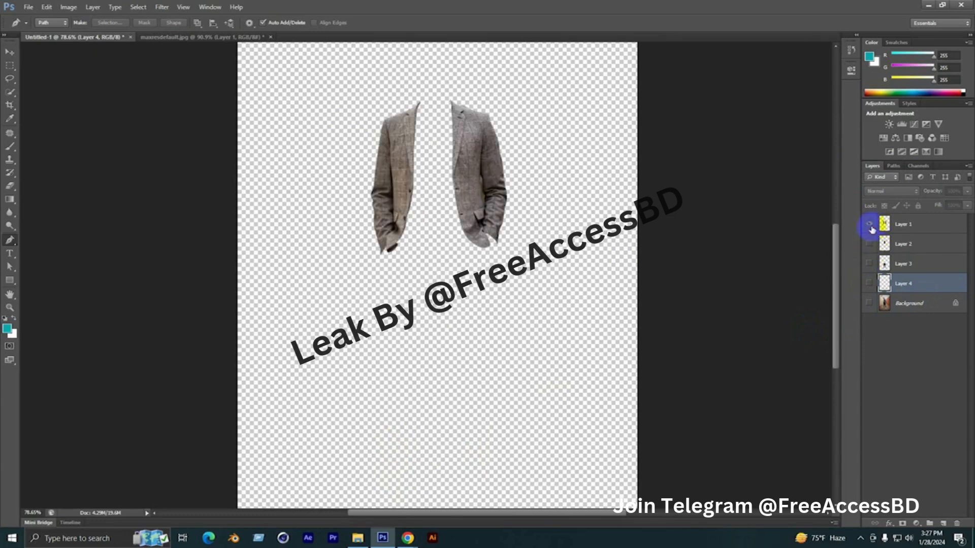
{"action": "left_click", "coordinate": [870, 224]}
{"action": "left_click", "coordinate": [870, 224]}
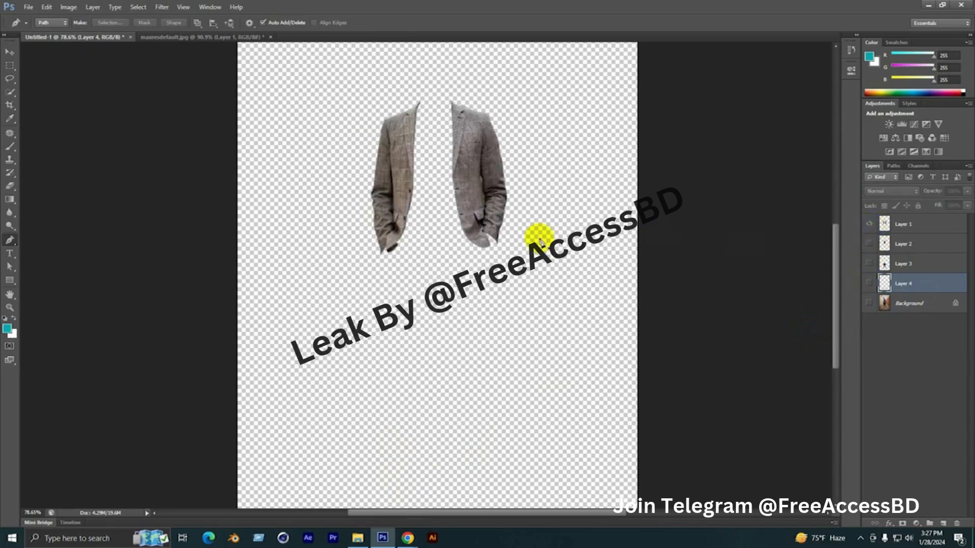
Shift the jacket cutout around the canvas with the Move tool to check that it is a separate layer
{"action": "left_click", "coordinate": [9, 52]}
{"action": "left_click_drag", "start_coordinate": [396, 129], "coordinate": [487, 142]}
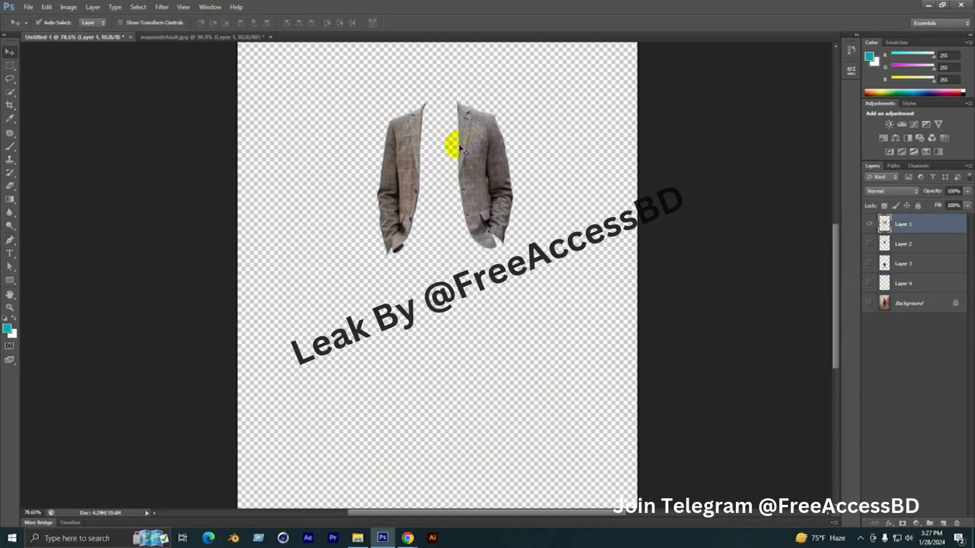
{"action": "scroll", "coordinate": [426, 193], "scroll_direction": "down", "scroll_amount": 3}
{"action": "scroll", "coordinate": [431, 224], "scroll_direction": "up", "scroll_amount": 2}
{"action": "left_click_drag", "start_coordinate": [454, 249], "coordinate": [461, 240]}
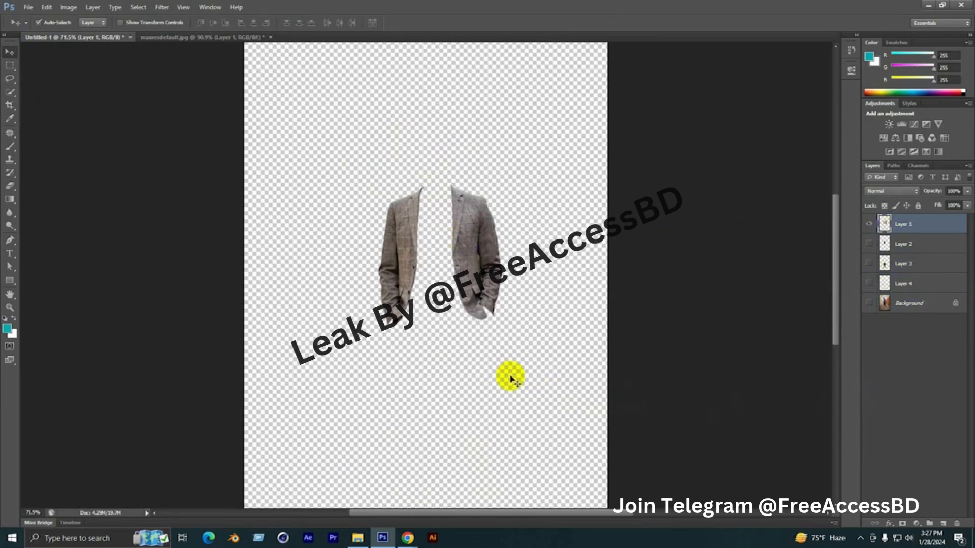
{"action": "left_click", "coordinate": [862, 540]}
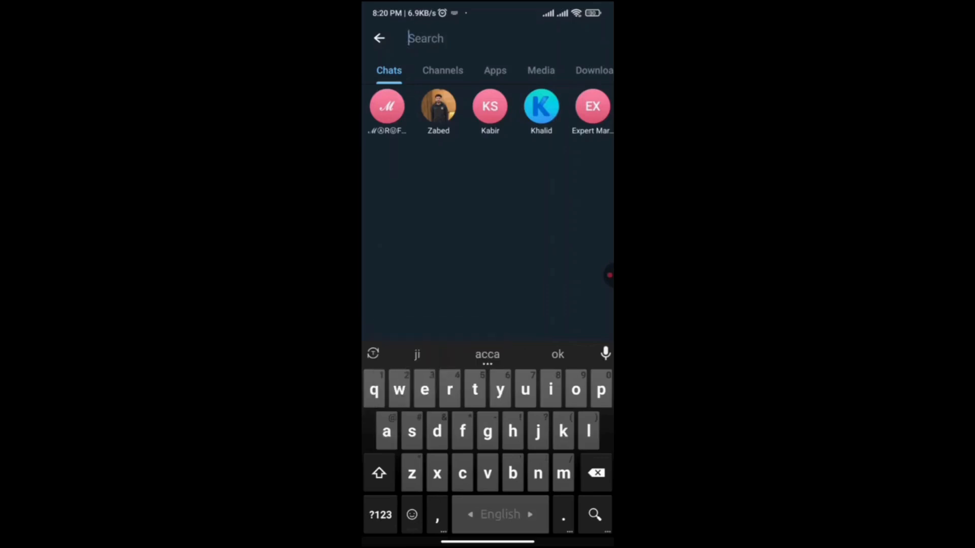
{"action": "type", "text": "@"}
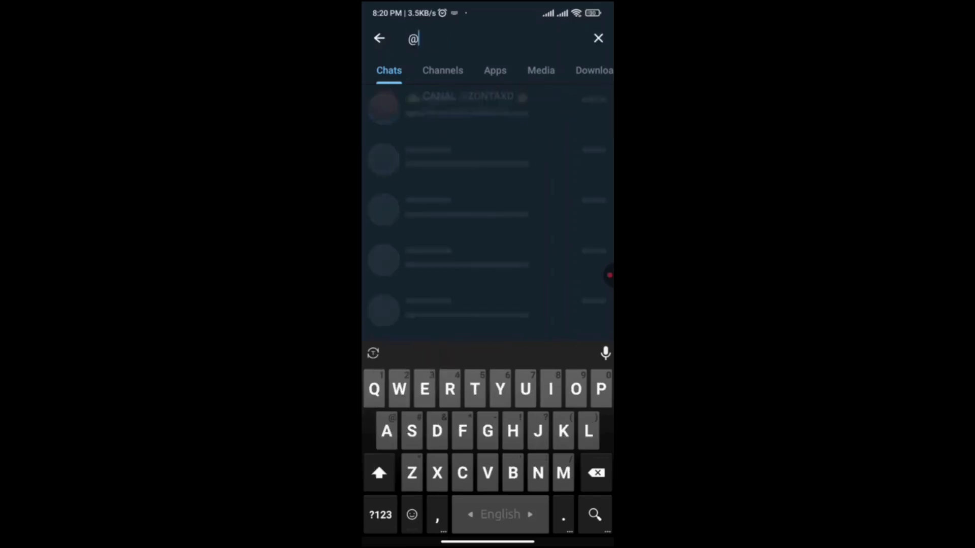
{"action": "type", "text": "Pro"}
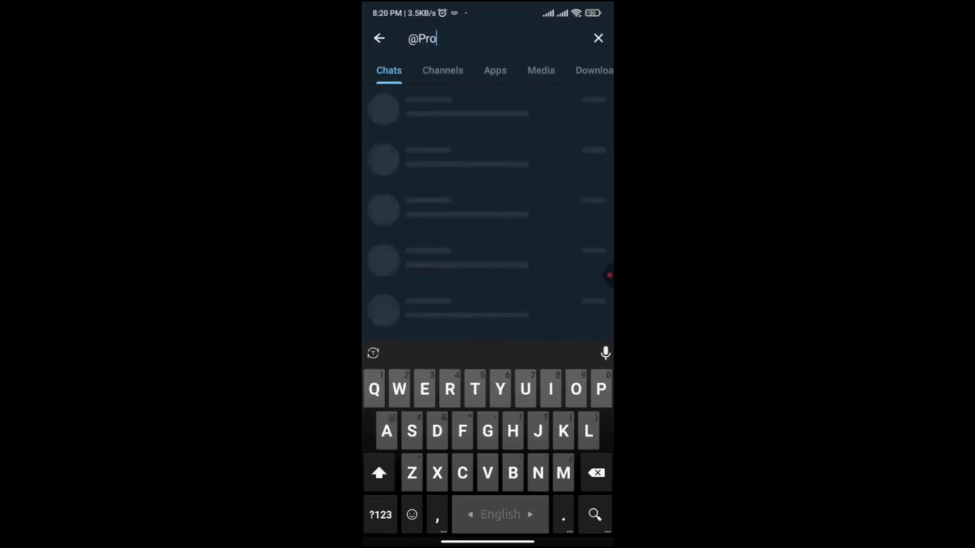
{"action": "type", "text": "AccessBD"}
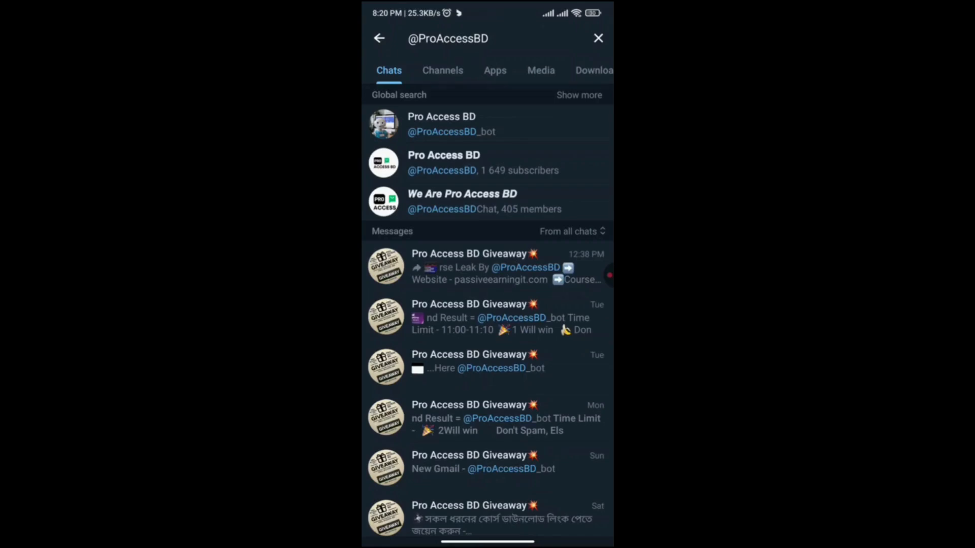
Open the Pro Access BD channel from the search results and look through its recent posts
{"action": "left_click", "coordinate": [483, 163]}
{"action": "scroll", "coordinate": [488, 305], "scroll_direction": "up", "scroll_amount": 2}
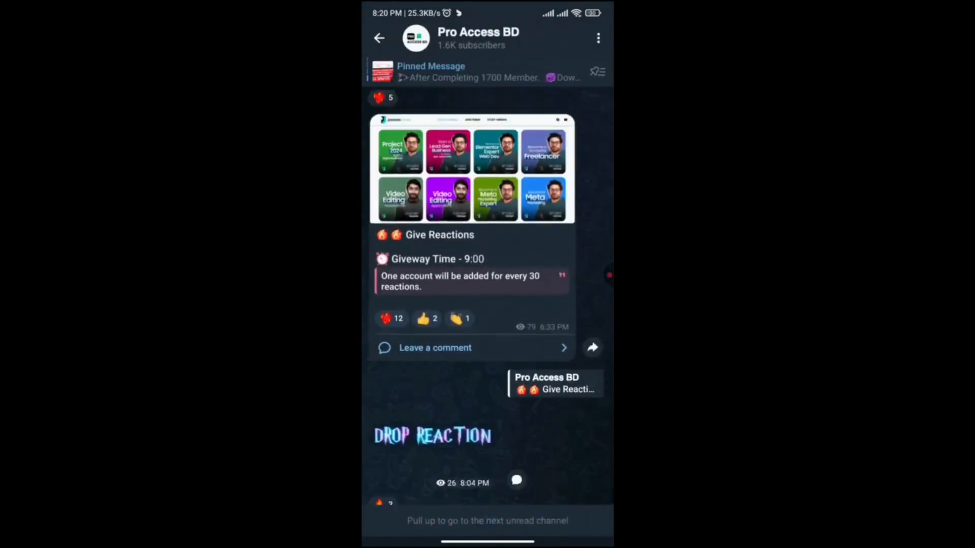
{"action": "scroll", "coordinate": [487, 304], "scroll_direction": "down", "scroll_amount": 2}
{"action": "scroll", "coordinate": [488, 304], "scroll_direction": "up", "scroll_amount": 12}
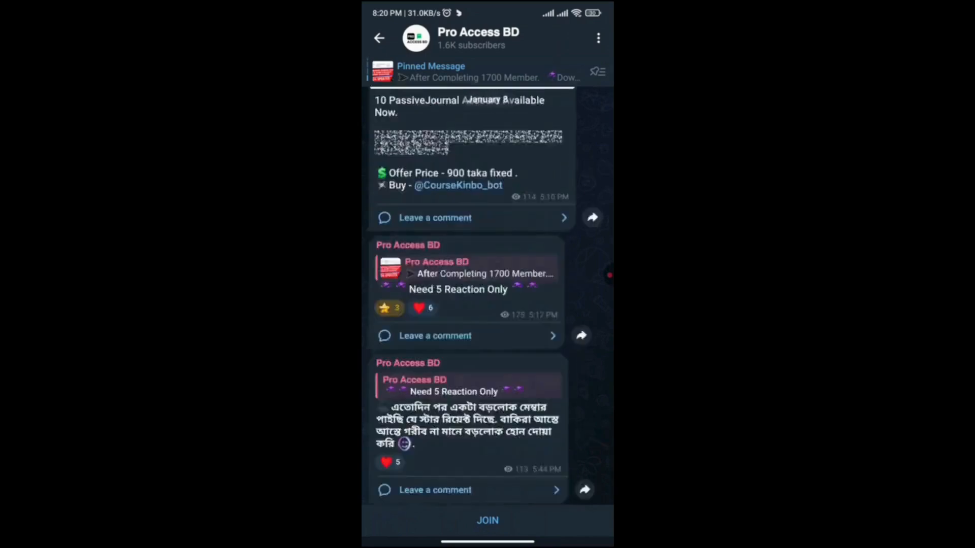
{"action": "scroll", "coordinate": [488, 305], "scroll_direction": "up", "scroll_amount": 7}
{"action": "scroll", "coordinate": [488, 305], "scroll_direction": "down", "scroll_amount": 5}
{"action": "scroll", "coordinate": [487, 305], "scroll_direction": "up", "scroll_amount": 15}
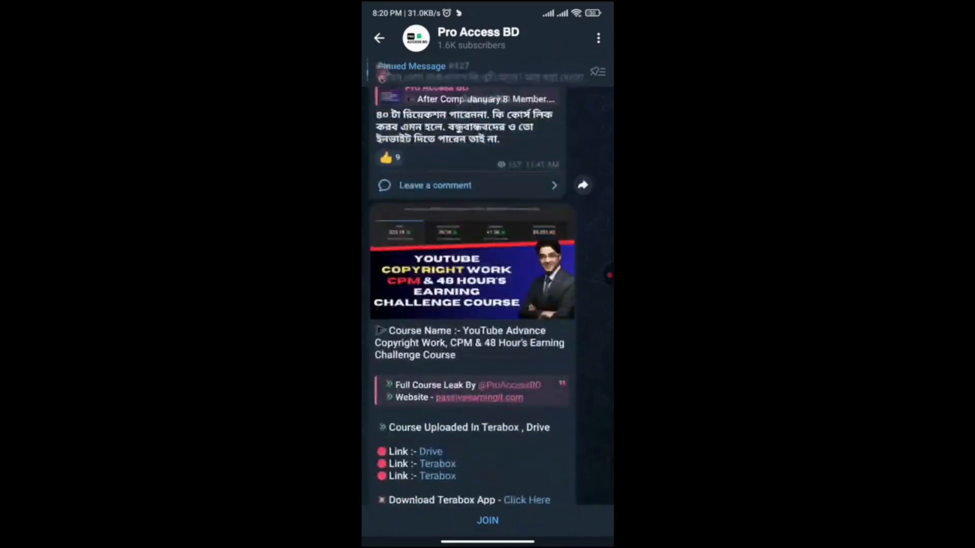
{"action": "scroll", "coordinate": [487, 304], "scroll_direction": "up", "scroll_amount": 5}
Clear the previous search and search Telegram for FreeAccessBD
{"action": "left_click", "coordinate": [598, 38]}
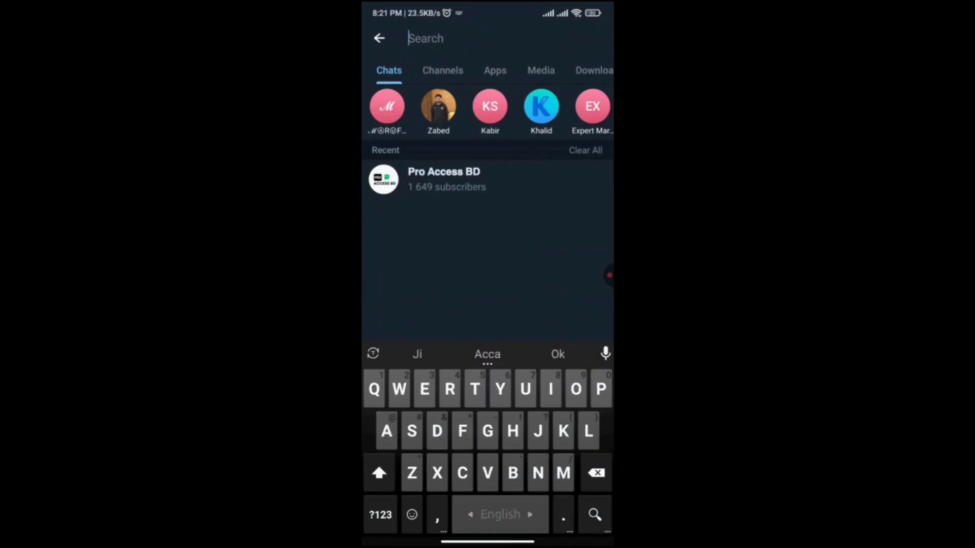
{"action": "type", "text": "Free"}
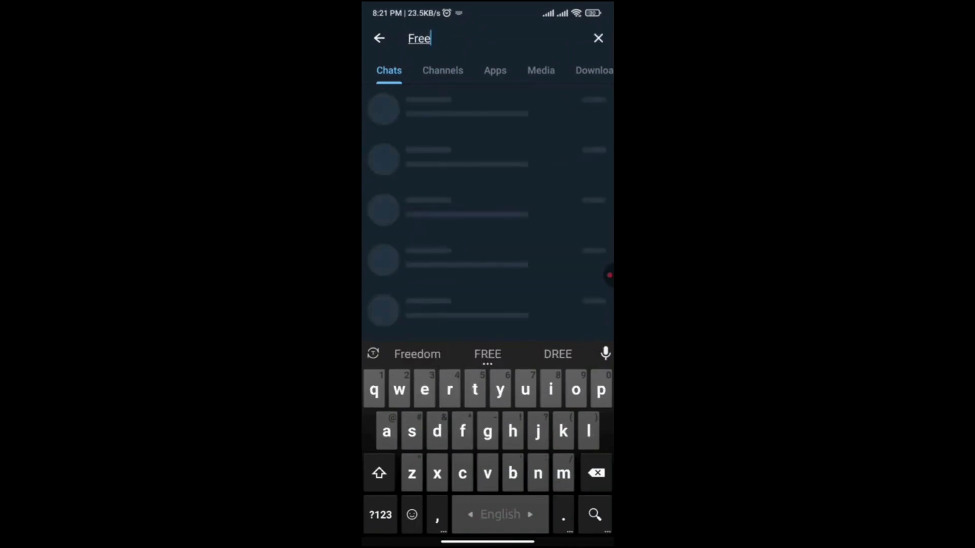
{"action": "type", "text": "AccessBD"}
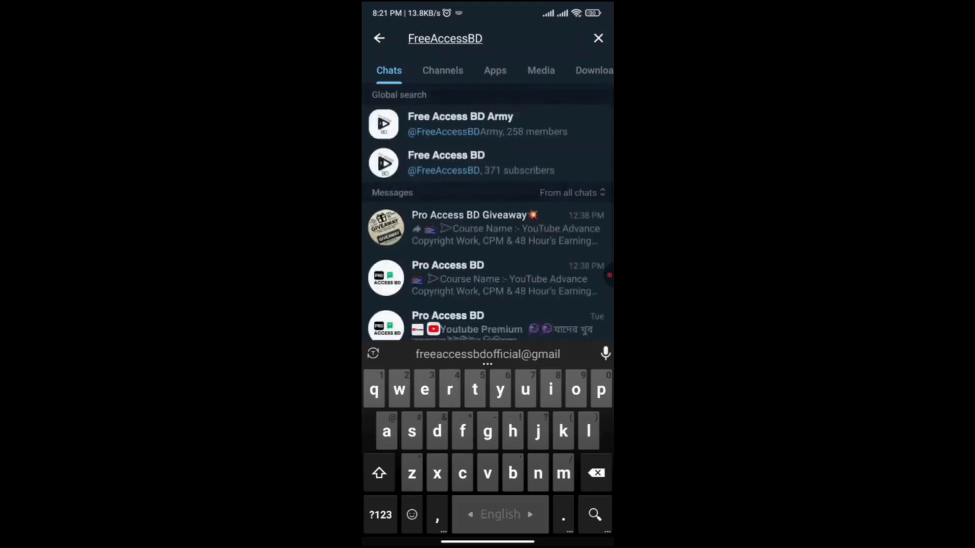
Open the Free Access BD channel and look through its January posts and course links
{"action": "left_click", "coordinate": [446, 162]}
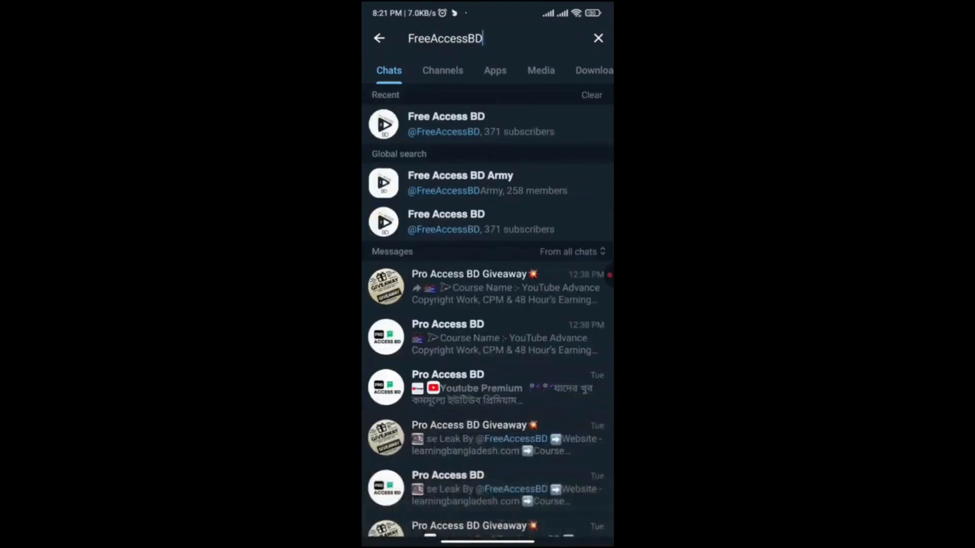
{"action": "scroll", "coordinate": [472, 305], "scroll_direction": "up", "scroll_amount": 15}
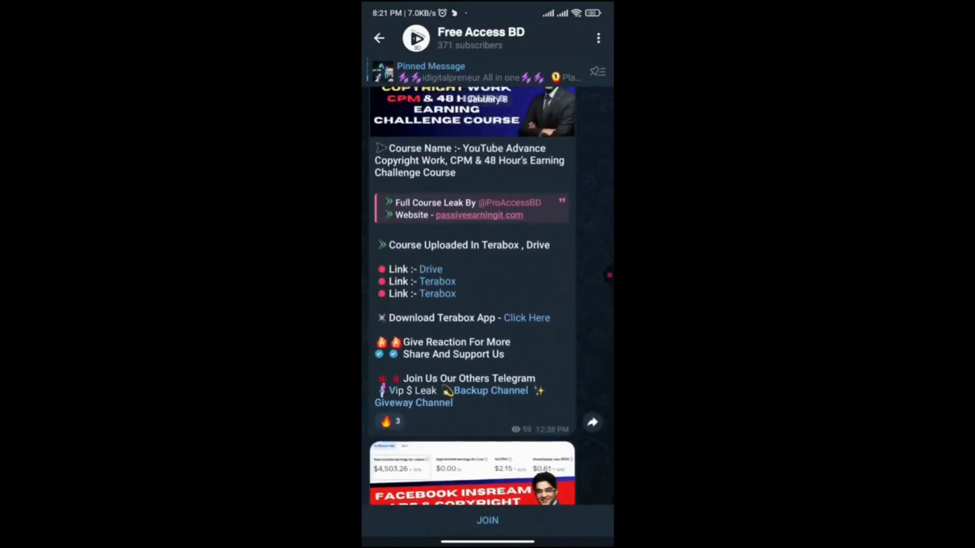
{"action": "scroll", "coordinate": [472, 305], "scroll_direction": "up", "scroll_amount": 20}
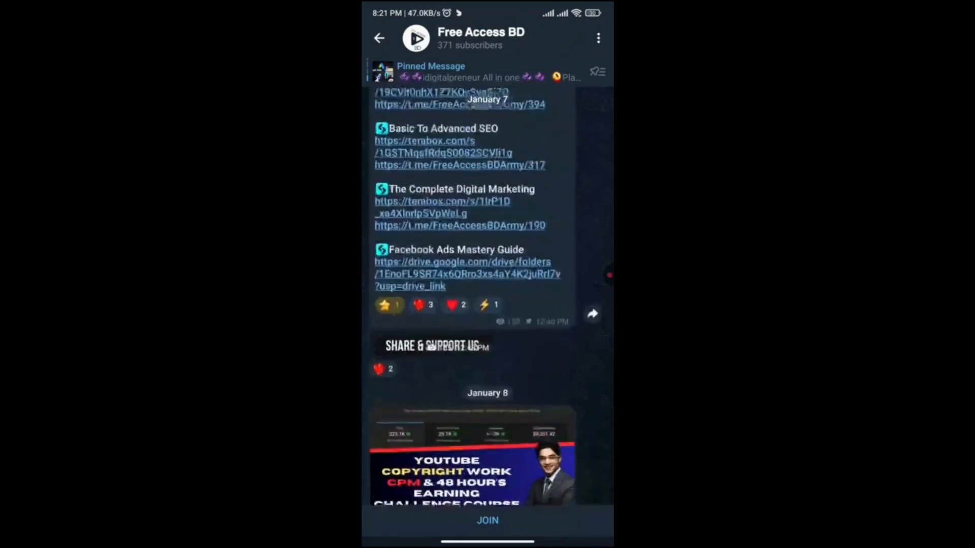
{"action": "scroll", "coordinate": [473, 304], "scroll_direction": "up", "scroll_amount": 20}
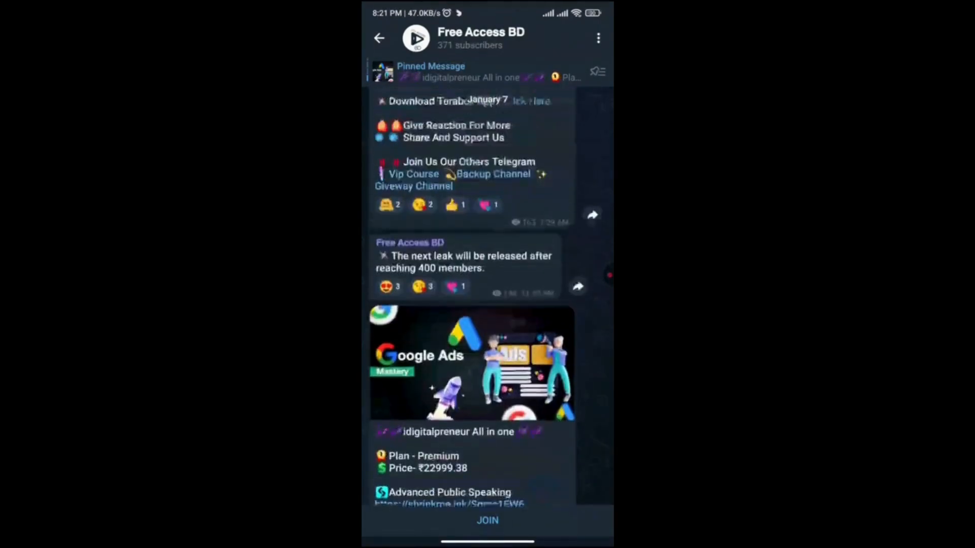
{"action": "scroll", "coordinate": [472, 305], "scroll_direction": "down", "scroll_amount": 20}
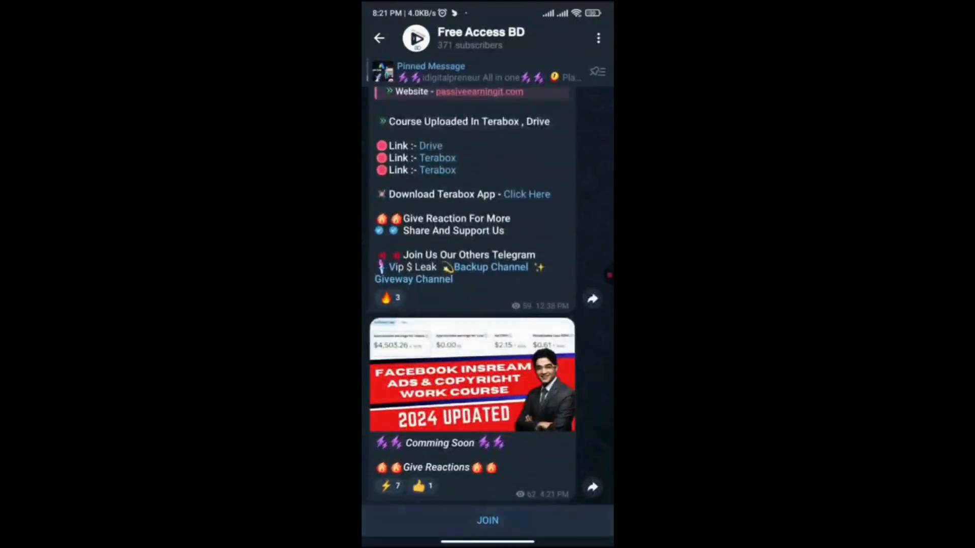
Join the Free Access BD channel, and open its info page to view the description and shared media
{"action": "left_click", "coordinate": [487, 520]}
{"action": "left_click", "coordinate": [481, 38]}
{"action": "scroll", "coordinate": [488, 304], "scroll_direction": "up", "scroll_amount": 4}
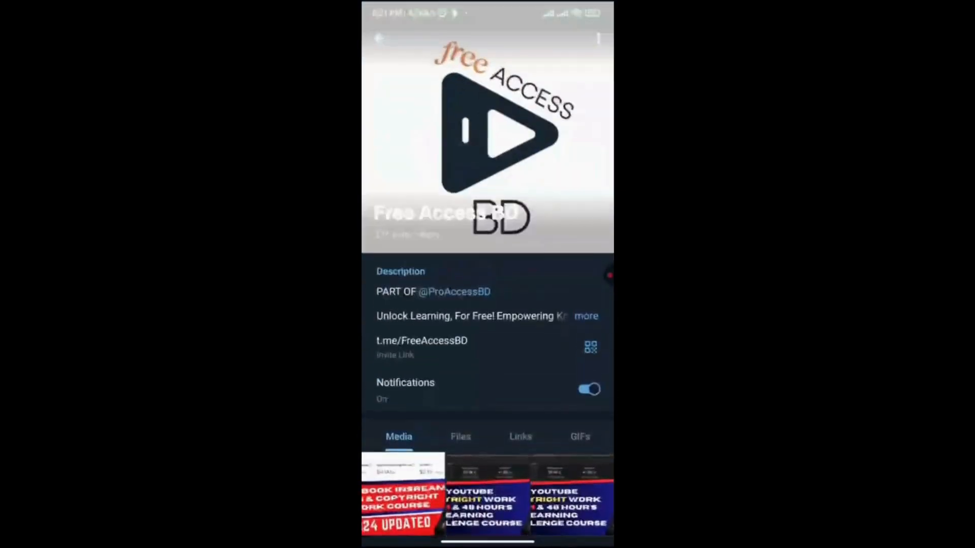
{"action": "scroll", "coordinate": [487, 304], "scroll_direction": "down", "scroll_amount": 3}
{"action": "scroll", "coordinate": [487, 305], "scroll_direction": "up", "scroll_amount": 2}
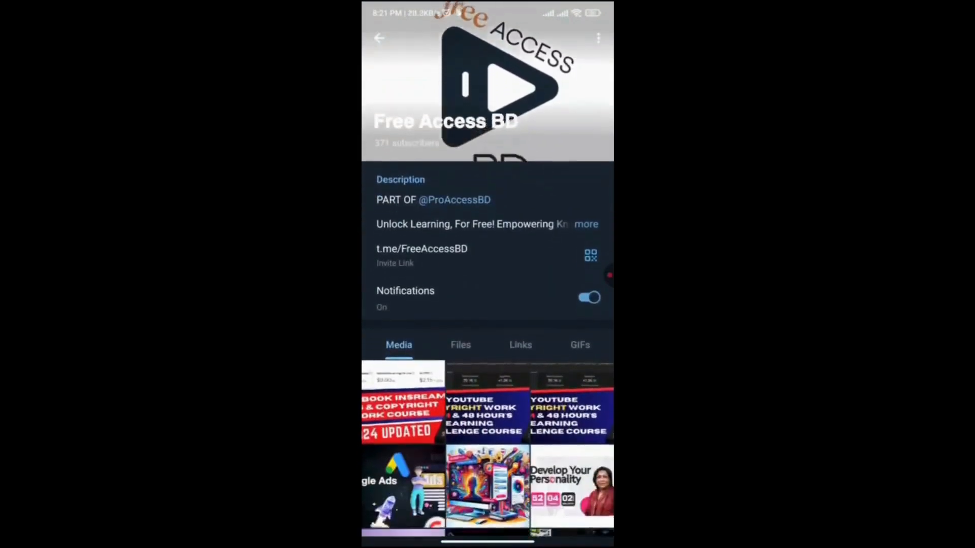